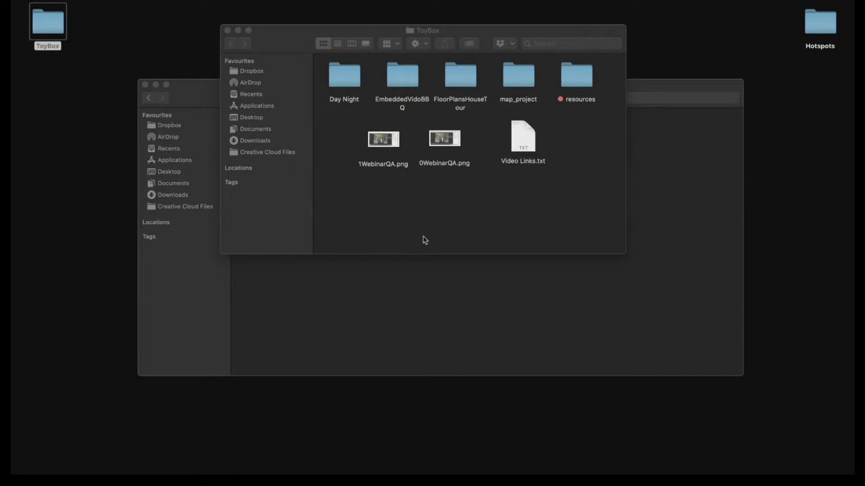
- Preview 1WebinarQA.png in the ToyBox folder, and close both the preview and the folder window
click(422, 236)
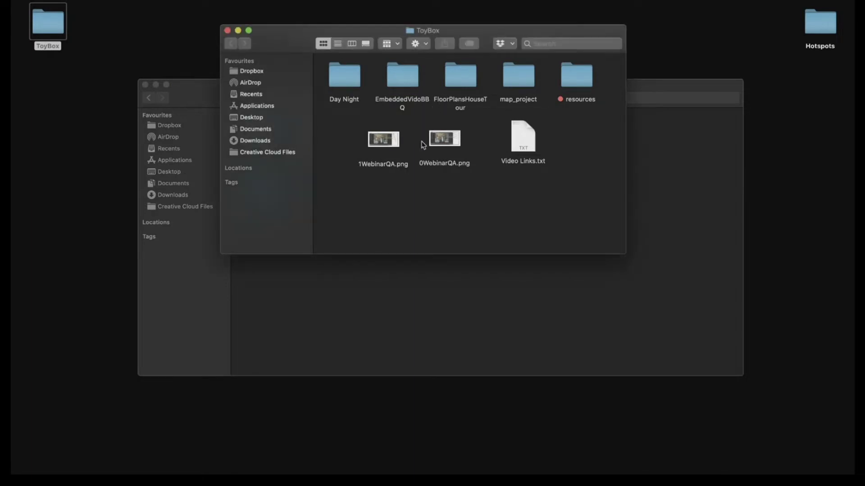
click(389, 143)
key(space)
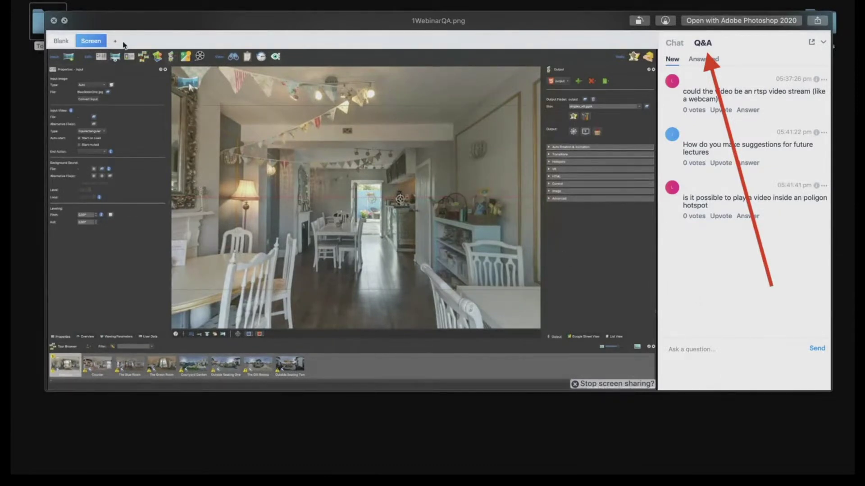
click(52, 21)
click(323, 168)
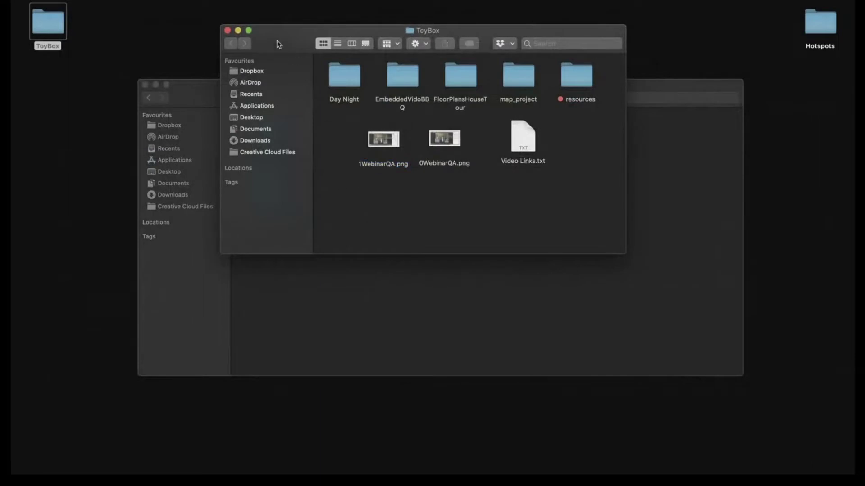
click(228, 31)
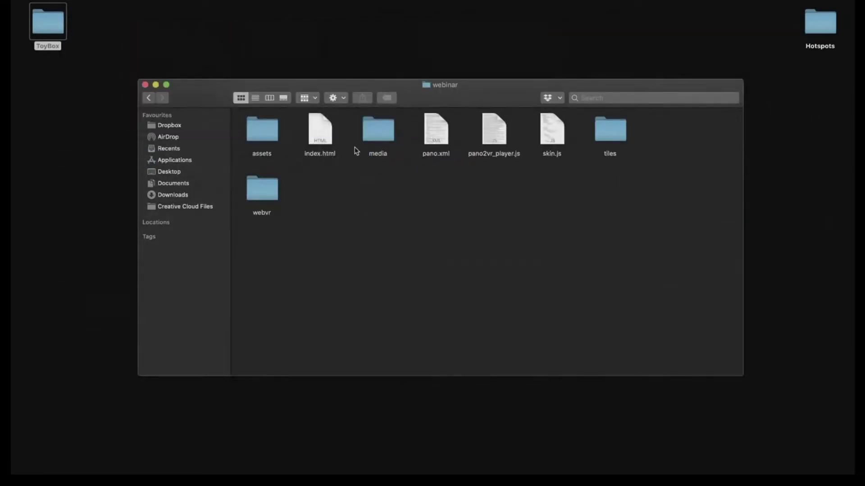
- Open index.html from the webinar folder in Safari and turn the panorama towards the brick building
double_click(332, 140)
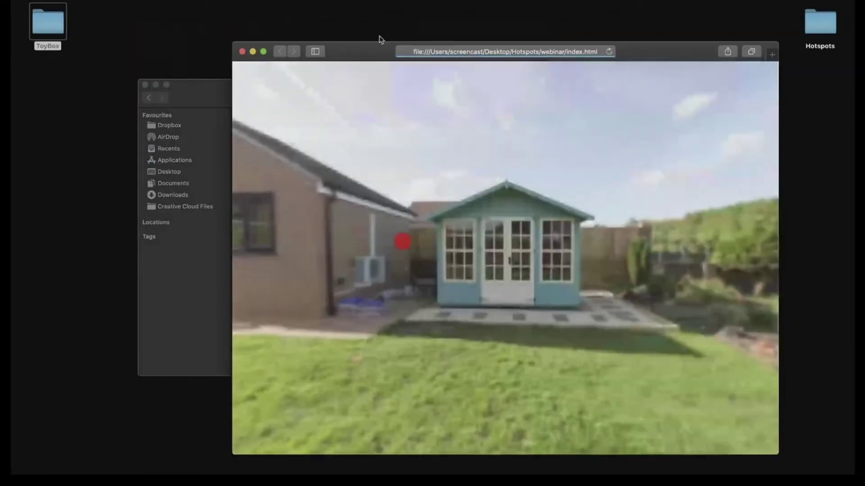
drag(368, 54, 306, 23)
drag(369, 305, 477, 309)
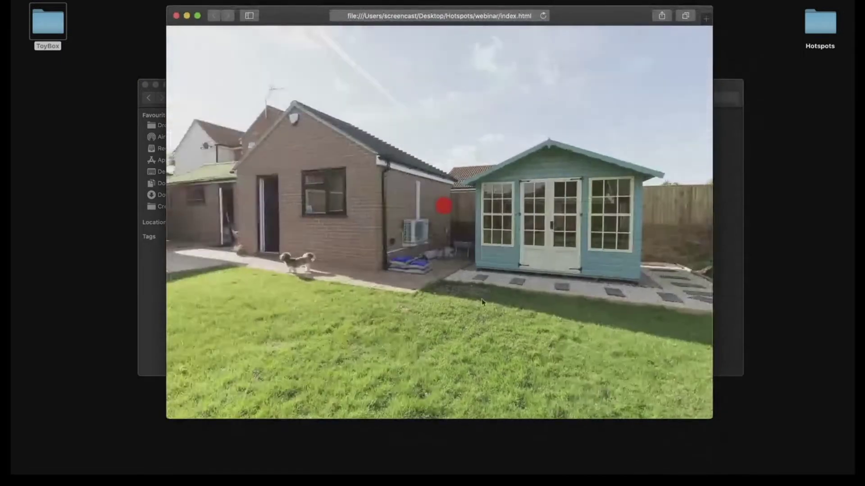
- Open the Garden Gnome hotspot on the building's window, browse its pop-up web page and close it
mouse_move(324, 193)
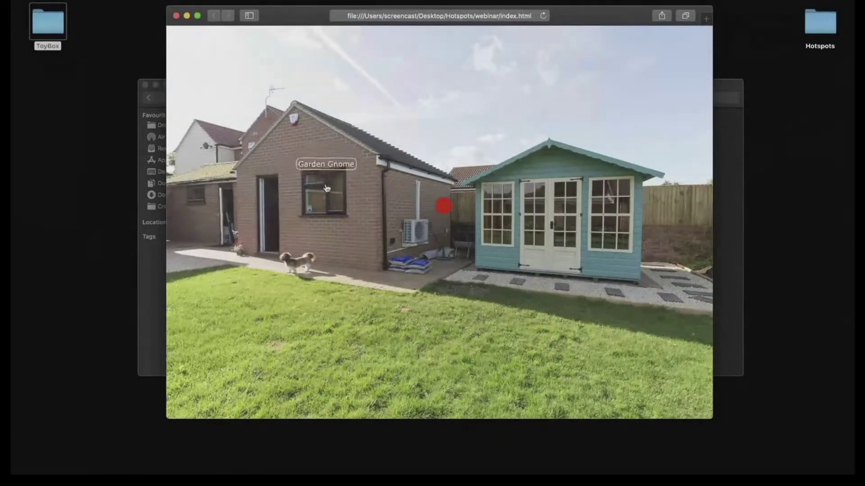
click(324, 193)
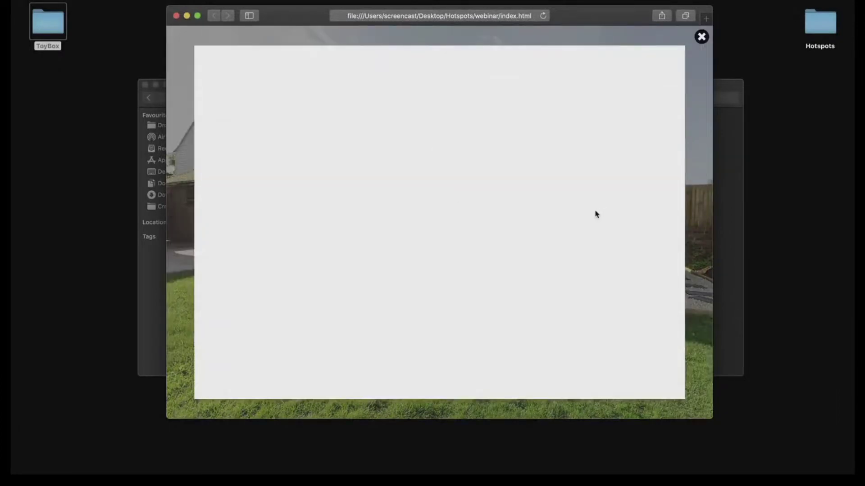
scroll(500, 322, down, 10)
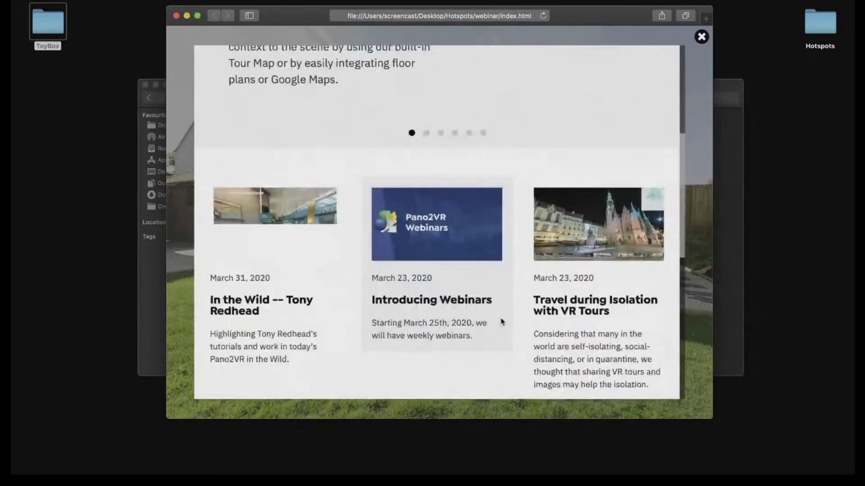
scroll(503, 322, down, 2)
scroll(521, 309, up, 10)
click(700, 40)
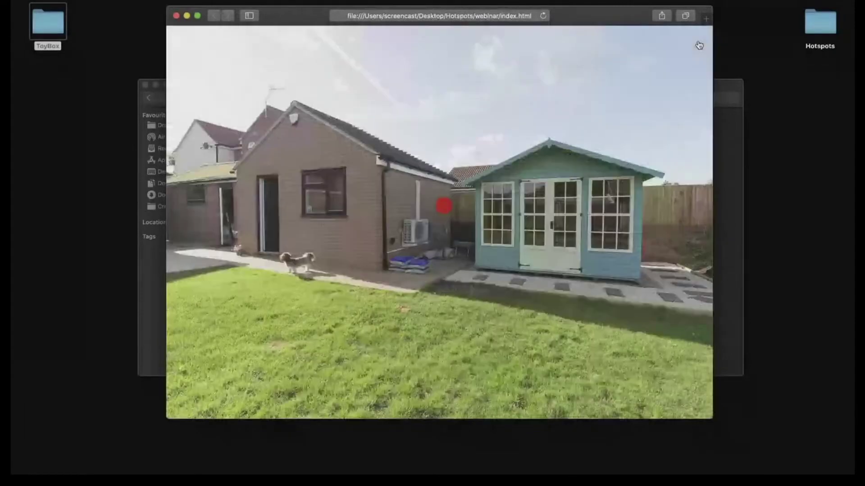
- Show the Air Pump information pop-up from the red hotspot beside the brick building
mouse_move(327, 199)
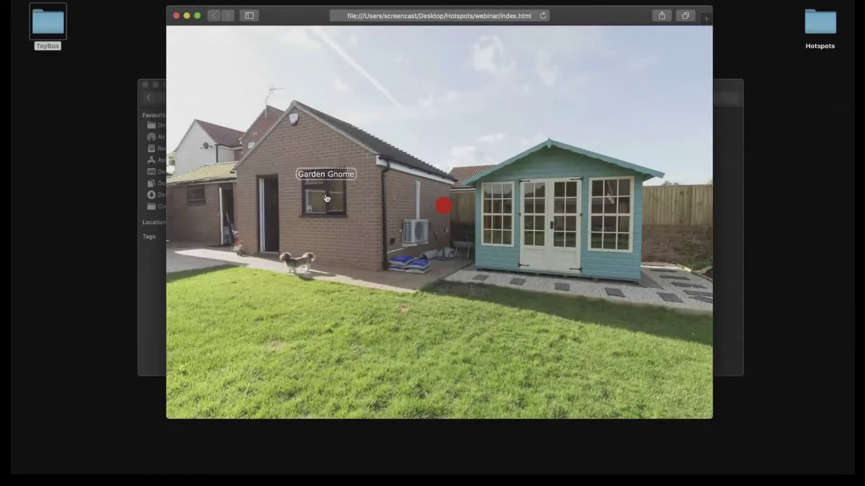
drag(349, 192, 383, 236)
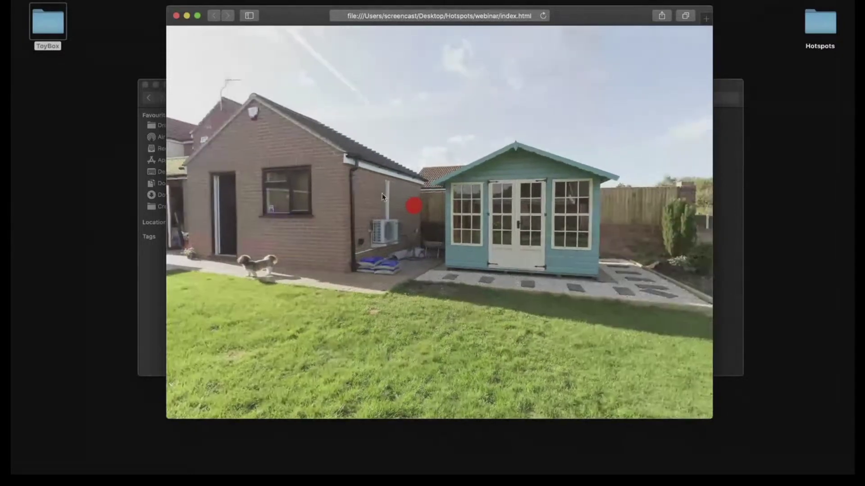
click(386, 239)
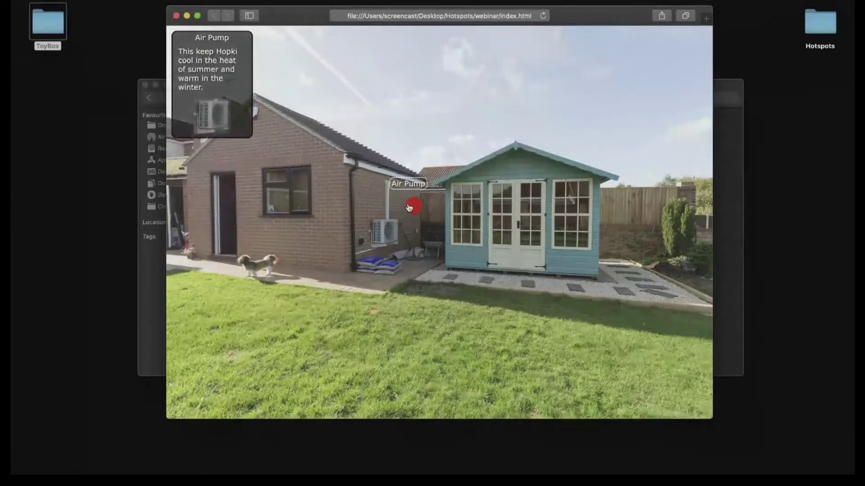
- Enter the blue summer house through its doors and go back out to the garden panorama
drag(427, 152, 328, 140)
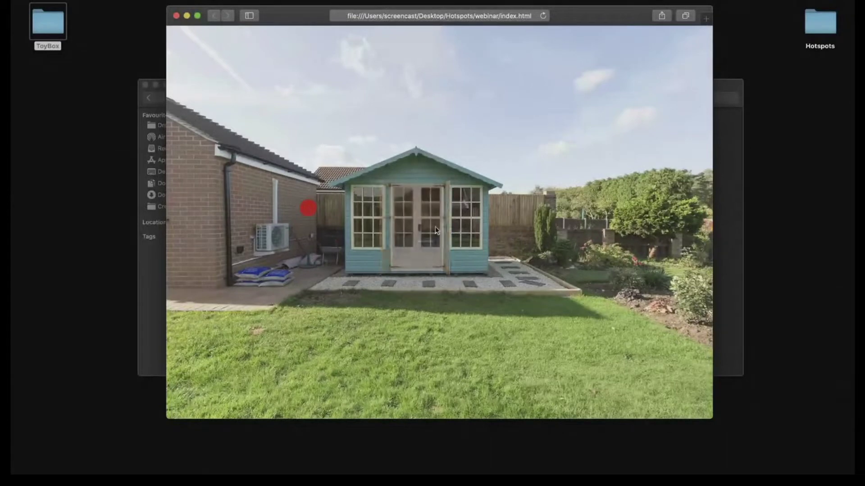
click(415, 228)
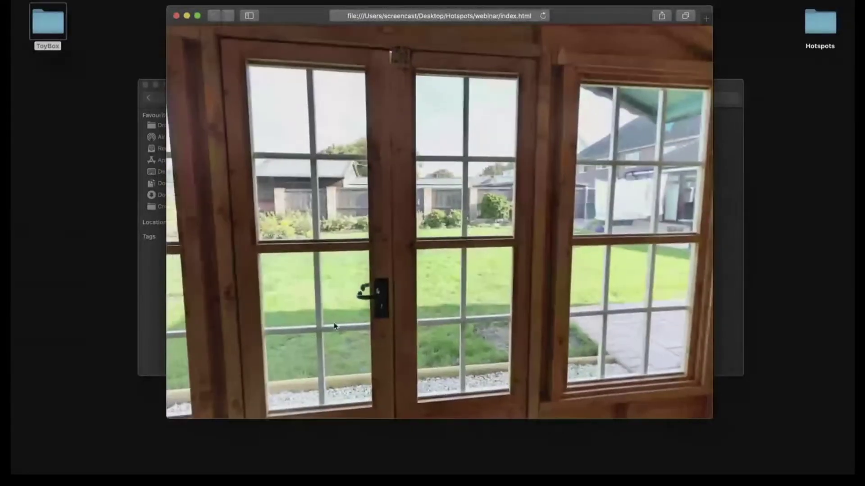
click(334, 326)
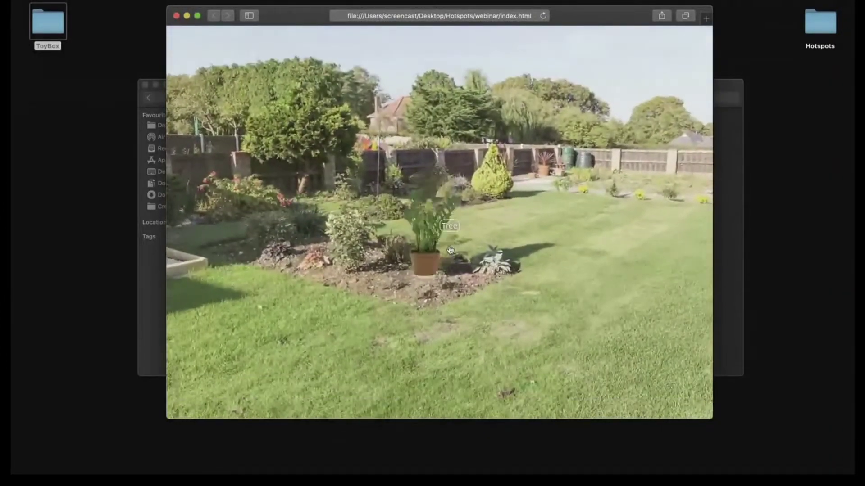
- Check the Tree hotspot, open the Popup Image hotspot near the wooden shed and close its plant picture
scroll(581, 250, down, 5)
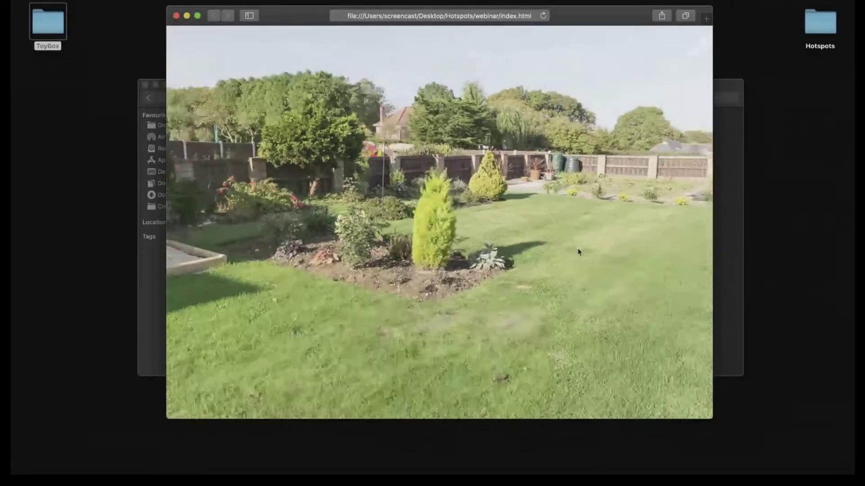
drag(583, 249, 435, 258)
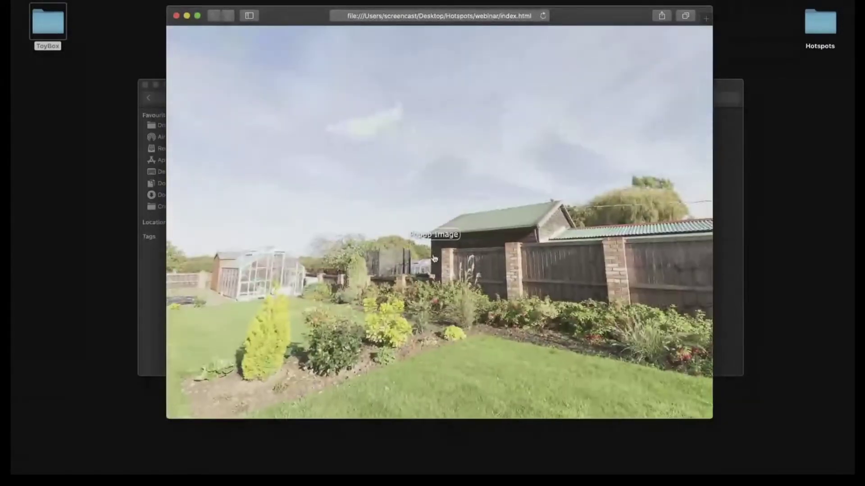
click(434, 258)
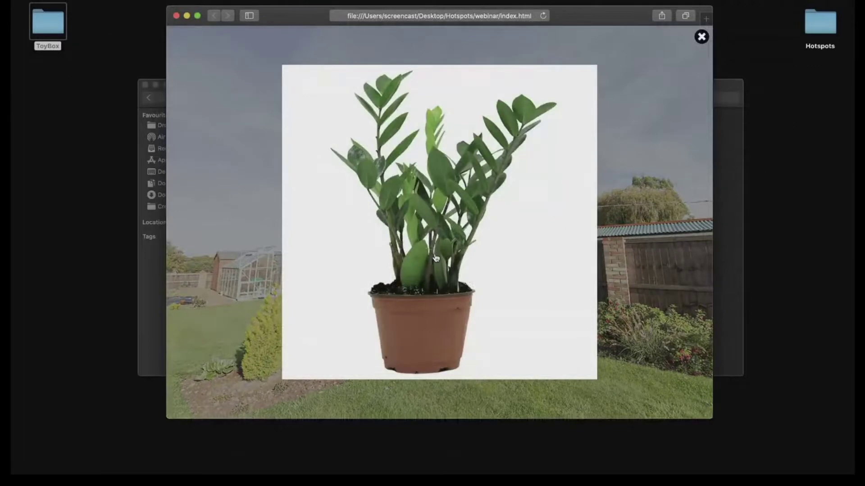
click(699, 38)
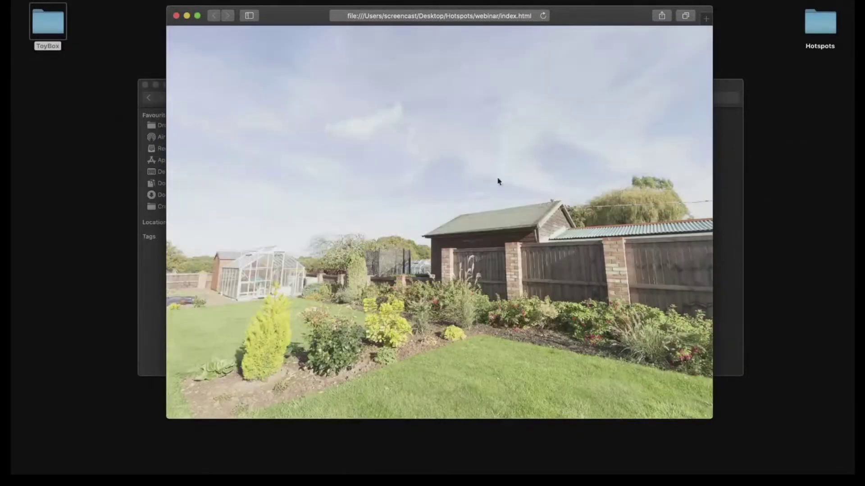
- Turn the garden panorama back to the summer house and close the tour window
drag(498, 182, 358, 217)
click(359, 218)
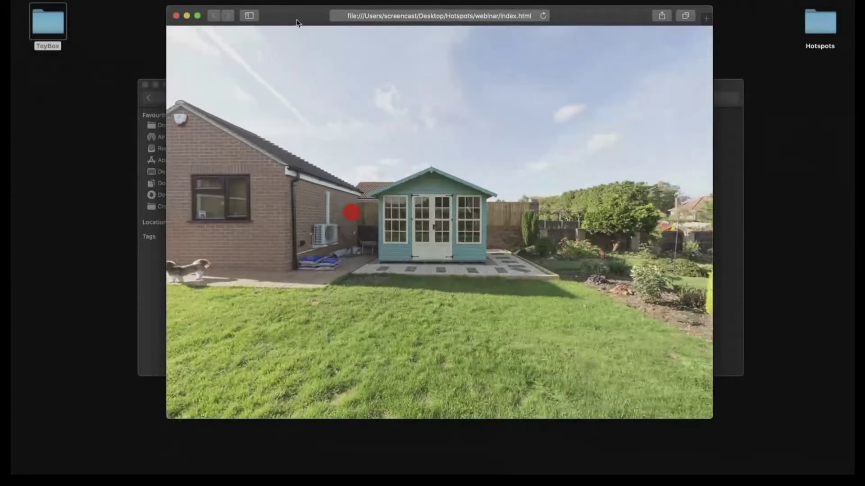
key(super+w)
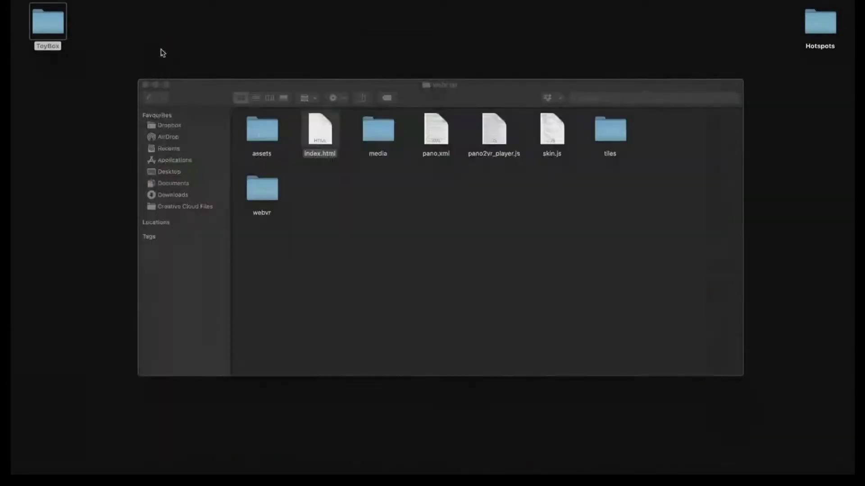
click(381, 226)
double_click(331, 142)
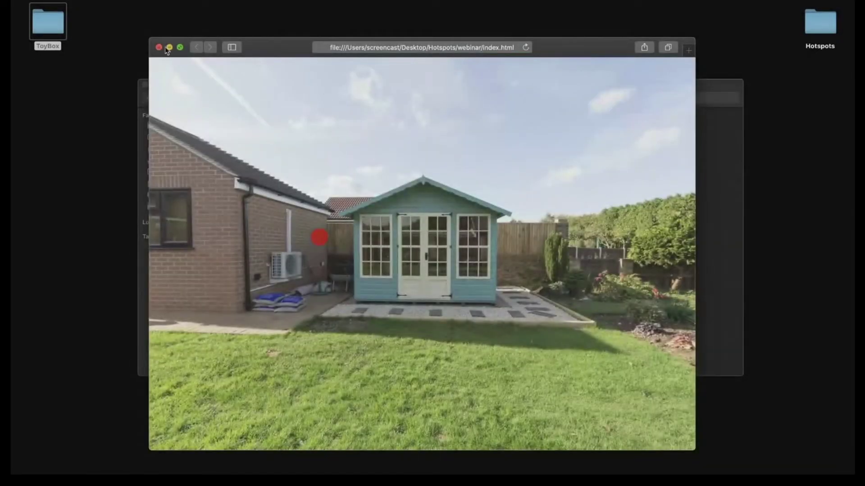
click(159, 47)
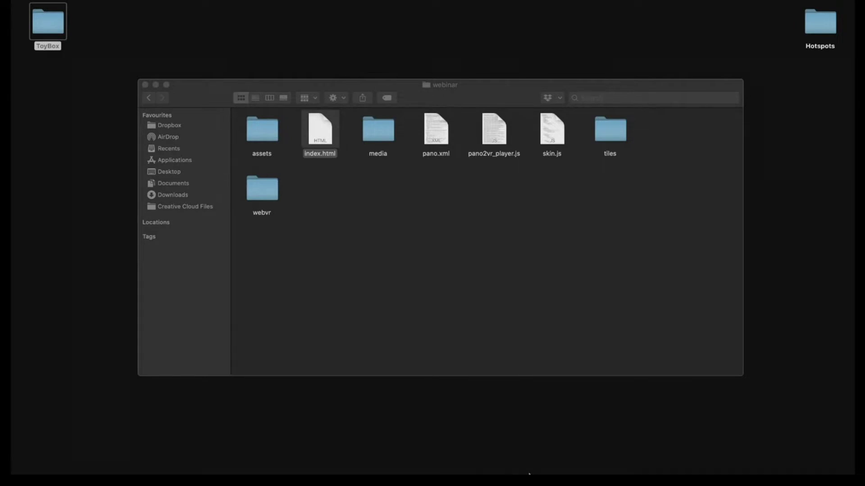
- Reopen index.html, look up the Show Develop menu option in Safari's Advanced preferences, and close the preferences
double_click(327, 142)
click(232, 47)
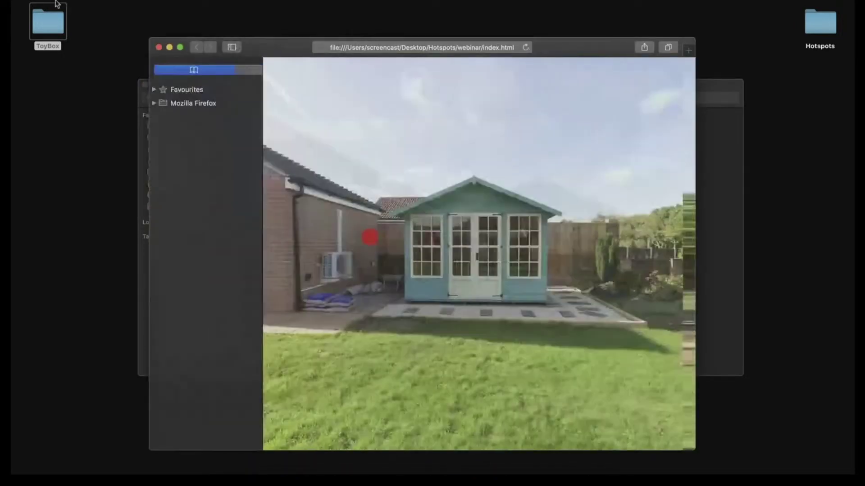
click(45, 9)
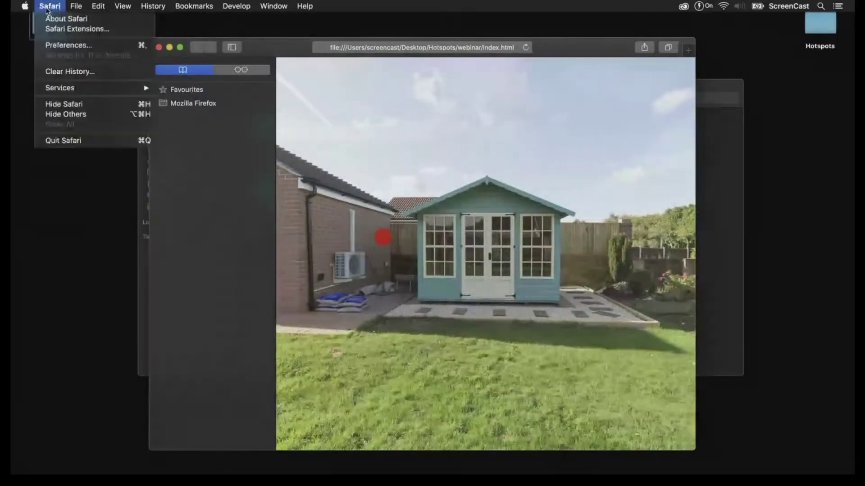
click(58, 45)
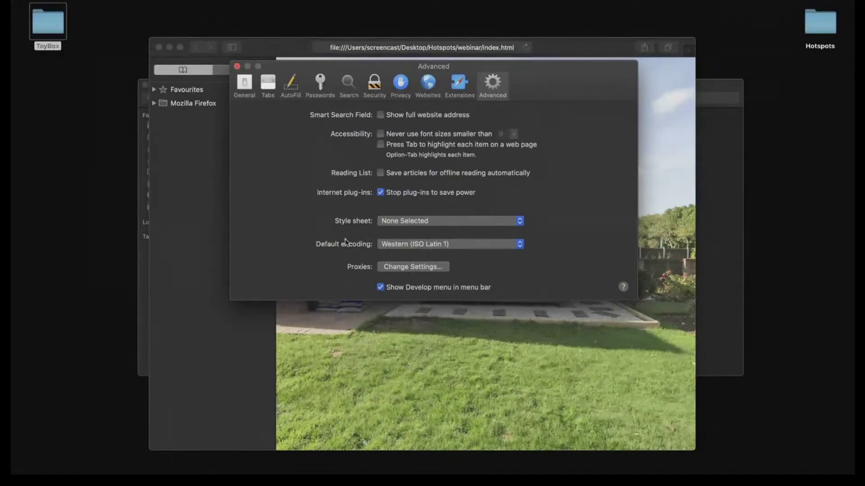
click(237, 66)
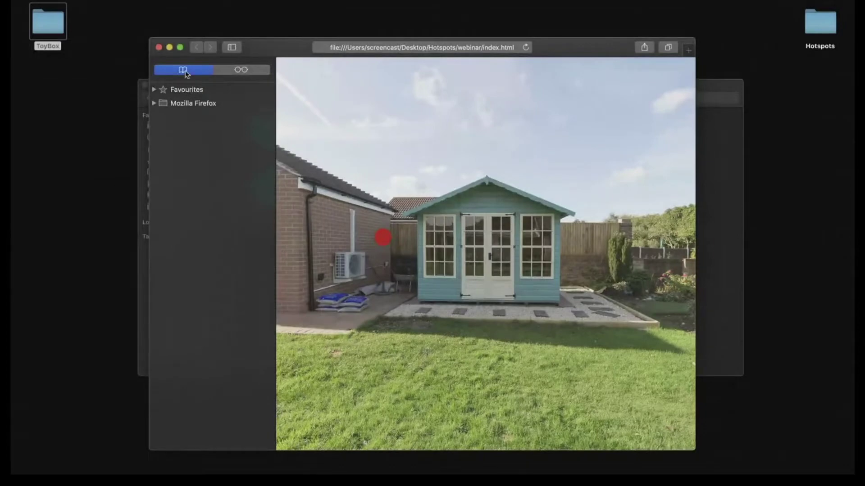
- Hide the bookmarks sidebar, go to Safari's Disable Local File Restrictions developer option, and close the tour window
click(231, 47)
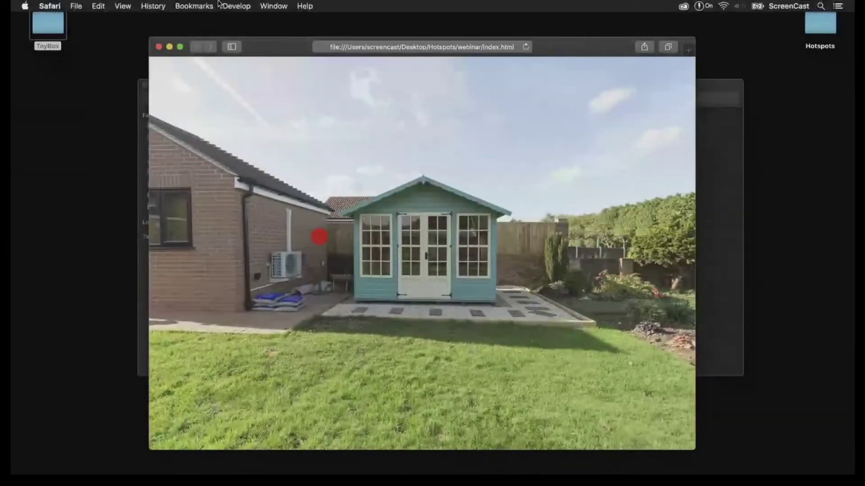
click(234, 6)
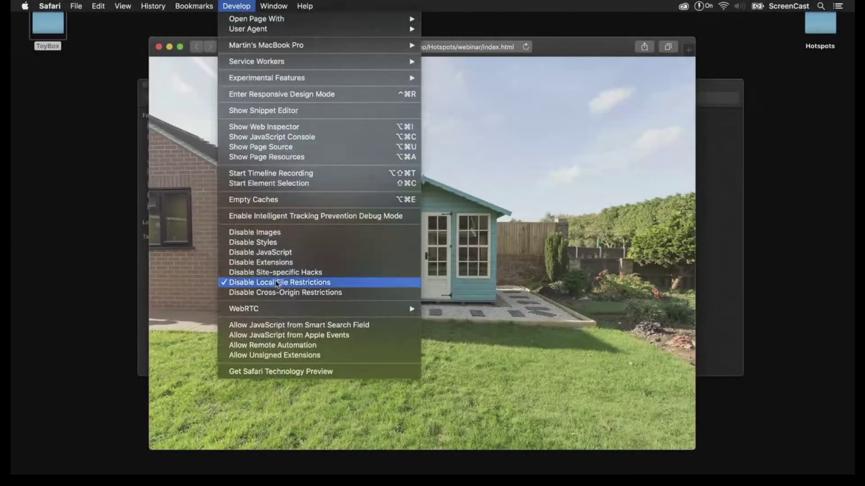
click(332, 287)
key(super+w)
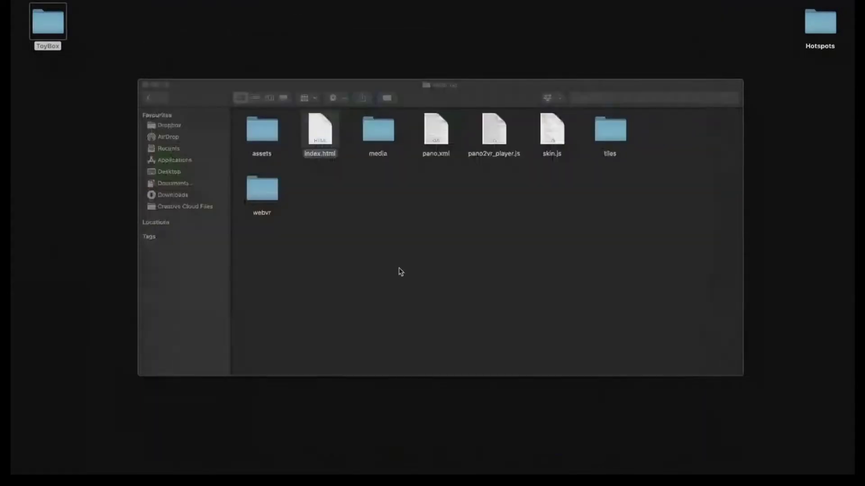
- Open index.html from the webinar folder again and look around the garden panorama, zooming in and out
double_click(321, 135)
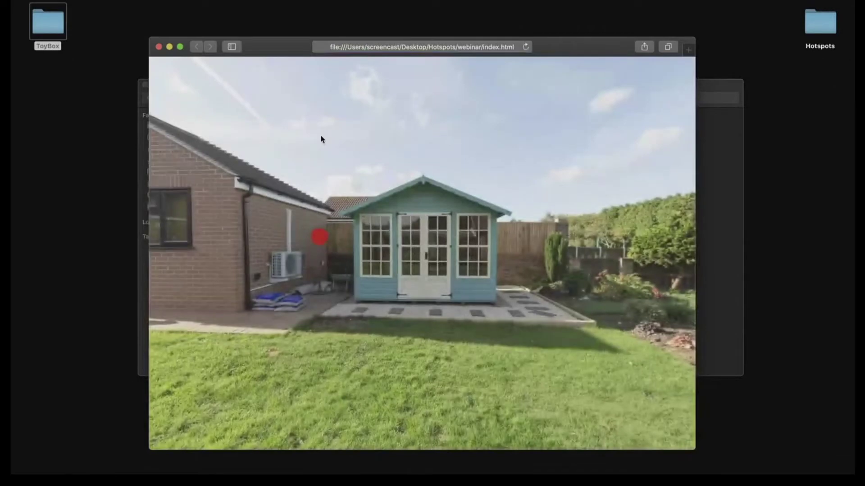
drag(466, 145, 380, 135)
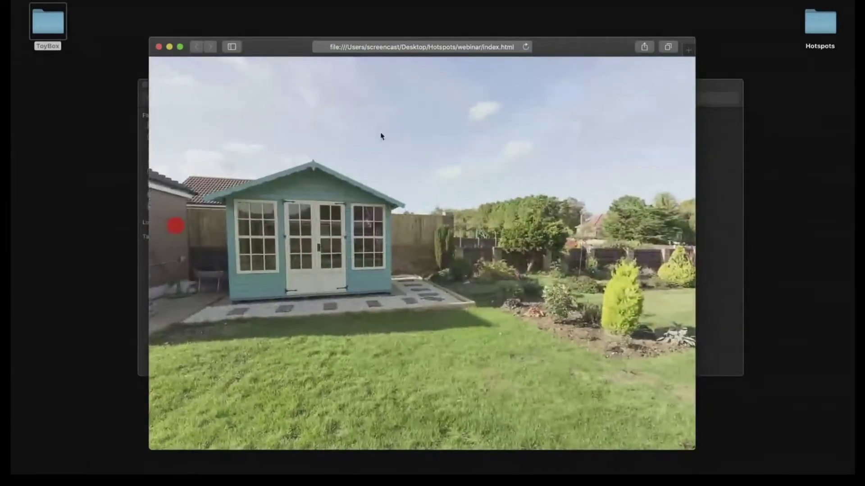
scroll(437, 178, up, 3)
scroll(437, 178, down, 6)
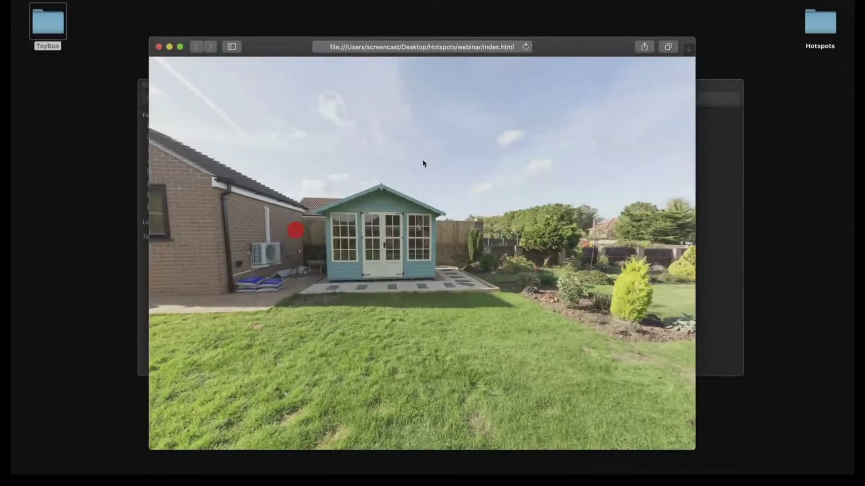
drag(423, 129, 441, 139)
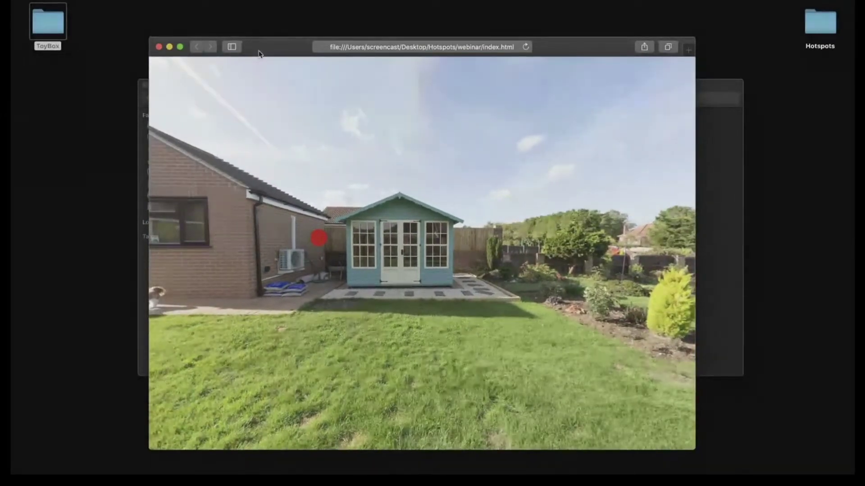
- Move and close the tour window, go up to the Hotspots folder, and reposition the folder window higher on the desktop
drag(259, 53, 247, 38)
drag(327, 117, 344, 117)
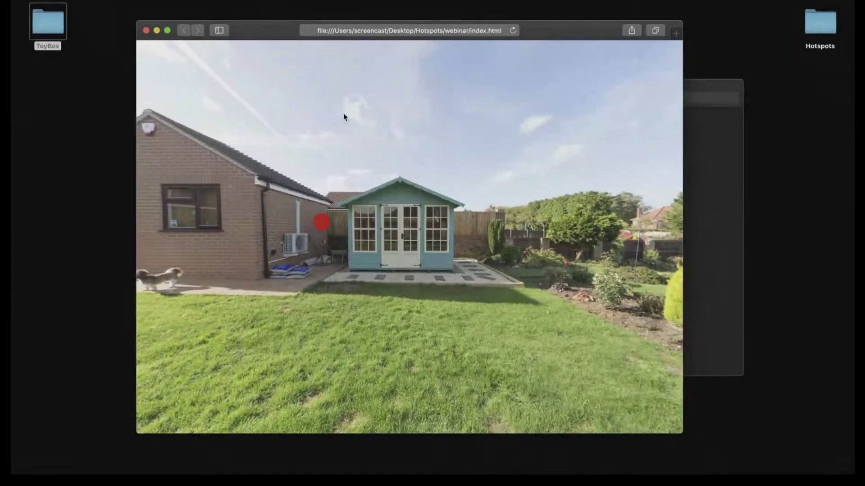
click(146, 31)
click(364, 232)
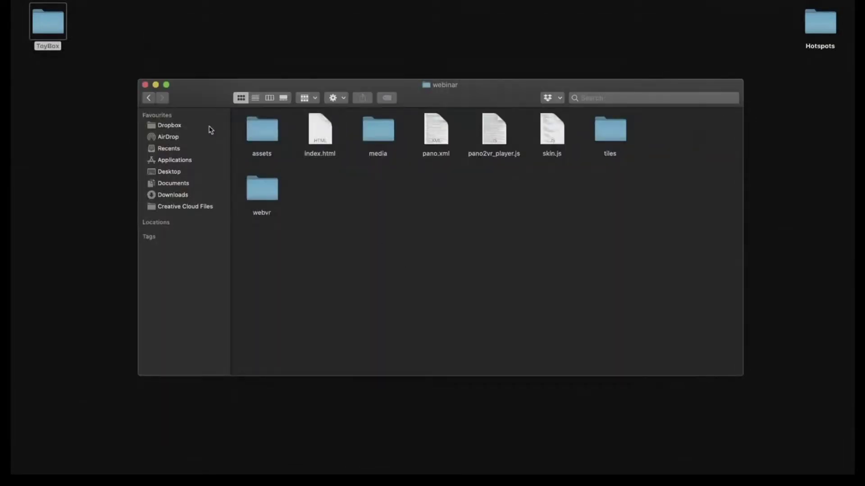
click(151, 99)
drag(494, 88, 518, 26)
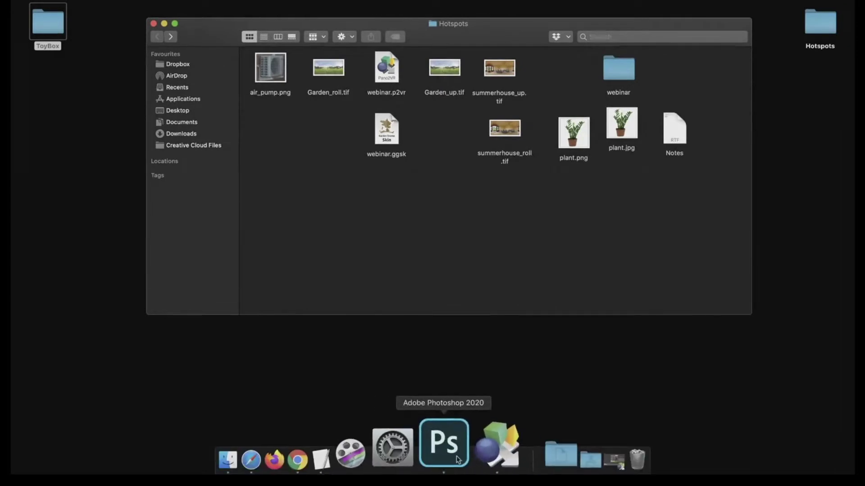
- Switch to Pano2VR, close the open Hotspots.p2vr project, and relaunch the program with an empty project
click(470, 453)
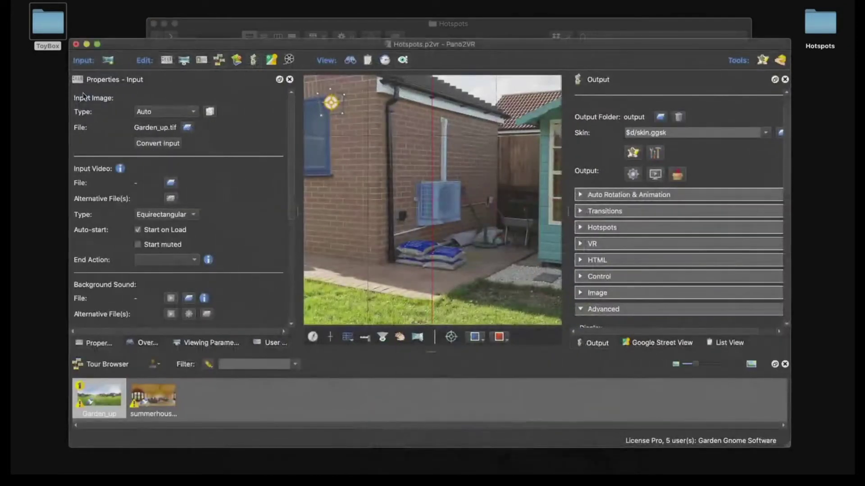
click(76, 45)
click(389, 242)
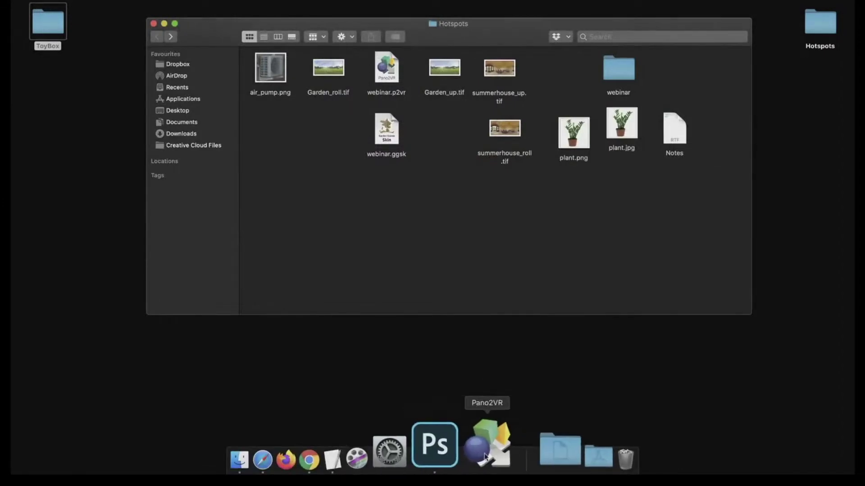
click(490, 455)
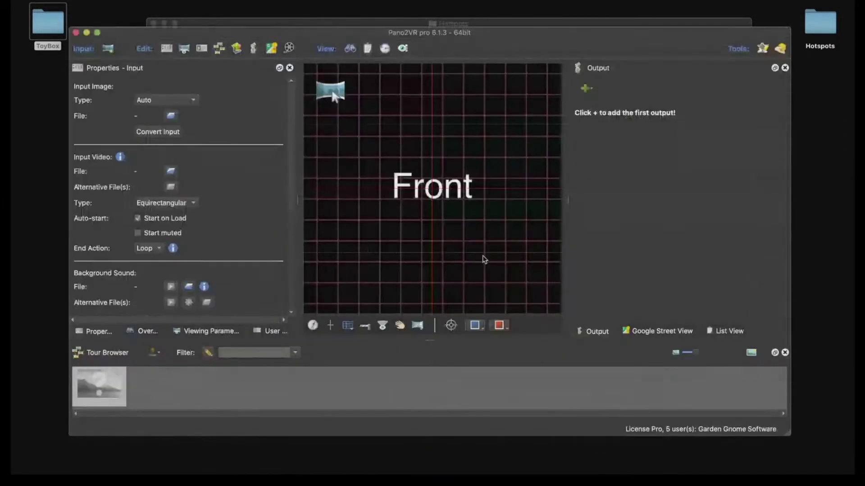
click(590, 356)
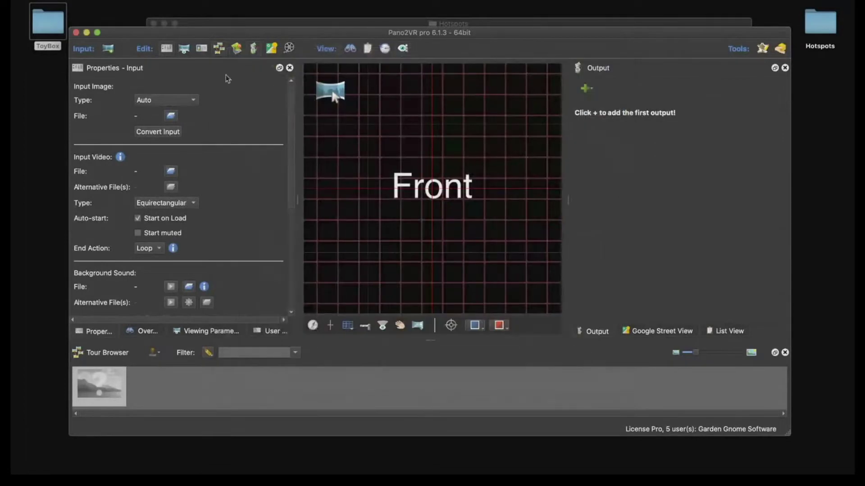
- Import the panoramas Garden_up.tif and summerhouse_up.tif from the desktop's Hotspots folder as tour nodes
click(107, 50)
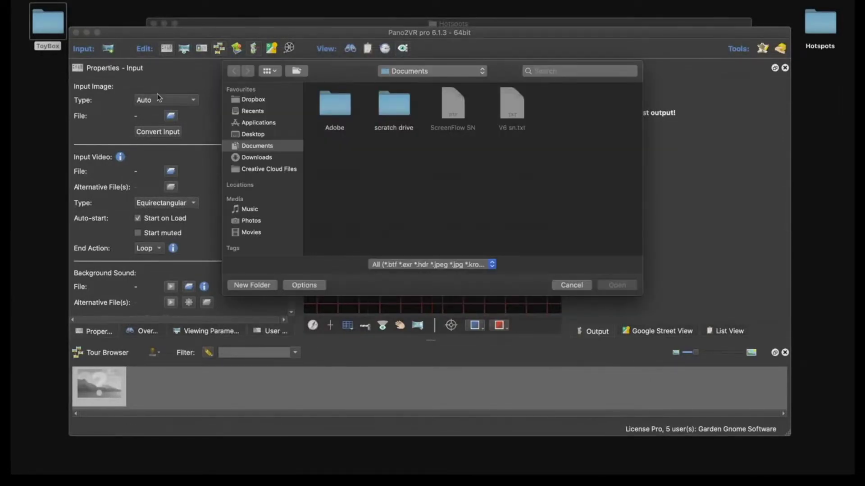
click(255, 135)
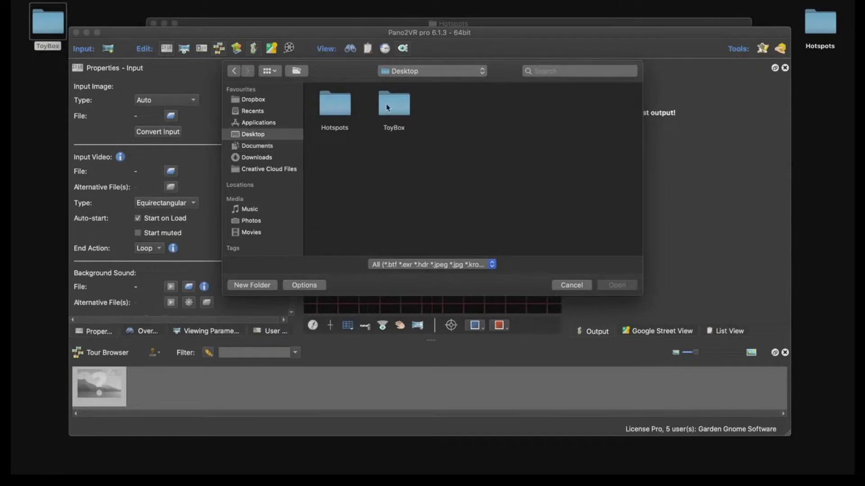
click(335, 109)
double_click(335, 109)
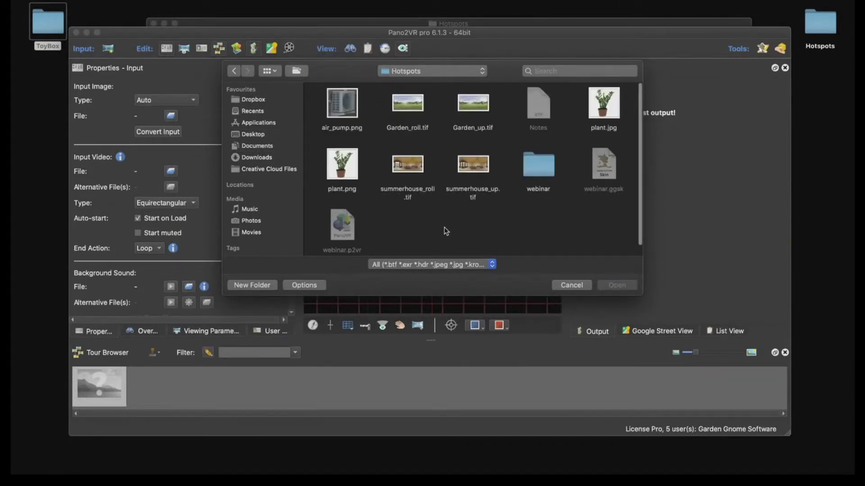
click(472, 104)
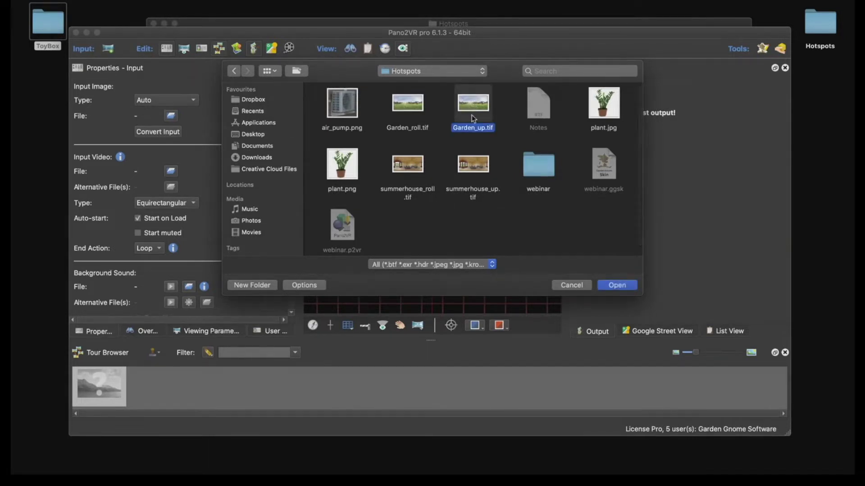
super+click(480, 159)
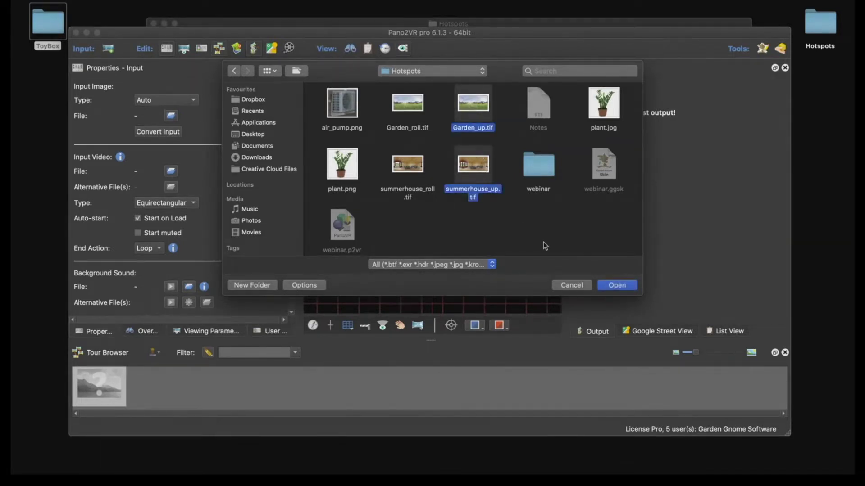
click(616, 285)
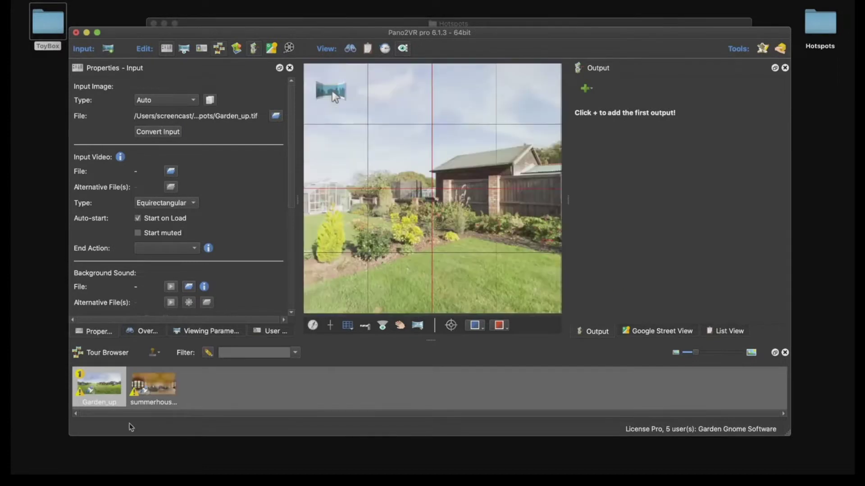
- Set the Garden_up default view facing the summer house, at pan 139.22°, tilt -1.52° and FoV 70°
drag(481, 259, 435, 263)
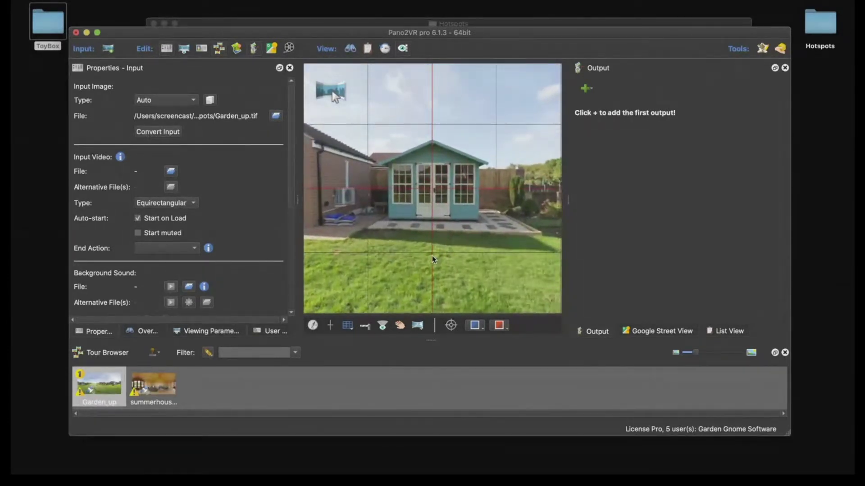
click(219, 333)
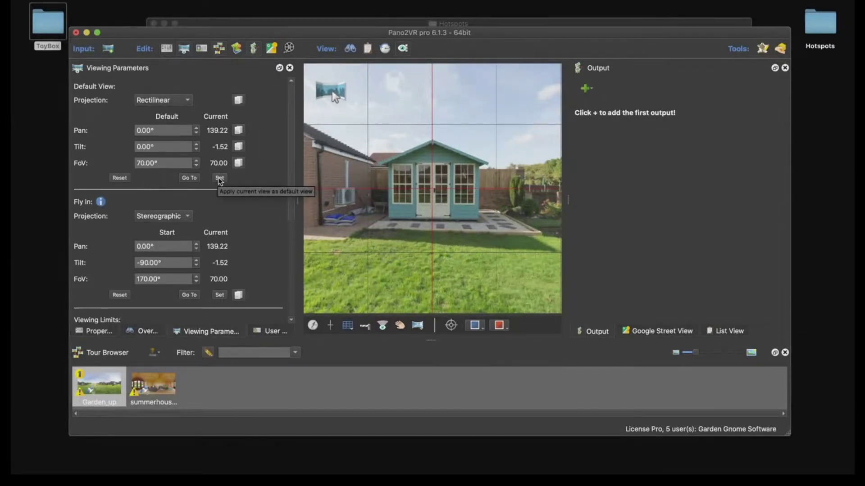
click(220, 179)
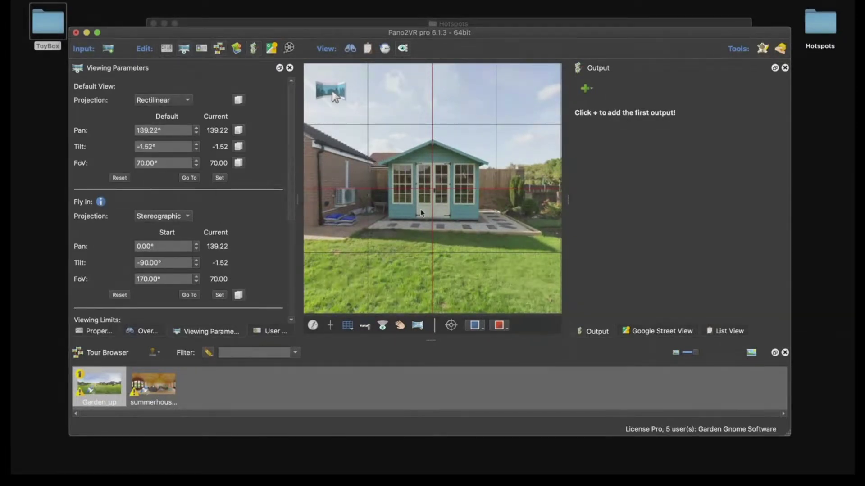
- Set the summerhouse_up default view facing the glazed doors, at pan 134.60°, tilt -2.39° and FoV 70°
click(156, 385)
drag(474, 204, 470, 241)
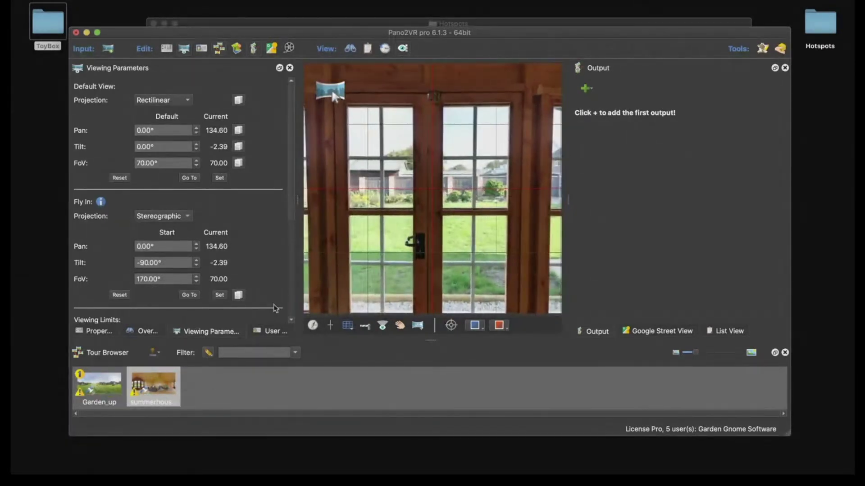
click(219, 179)
- Draw a four-point polygon hotspot around the door handle in the summerhouse_up panorama
mouse_move(331, 92)
click(325, 186)
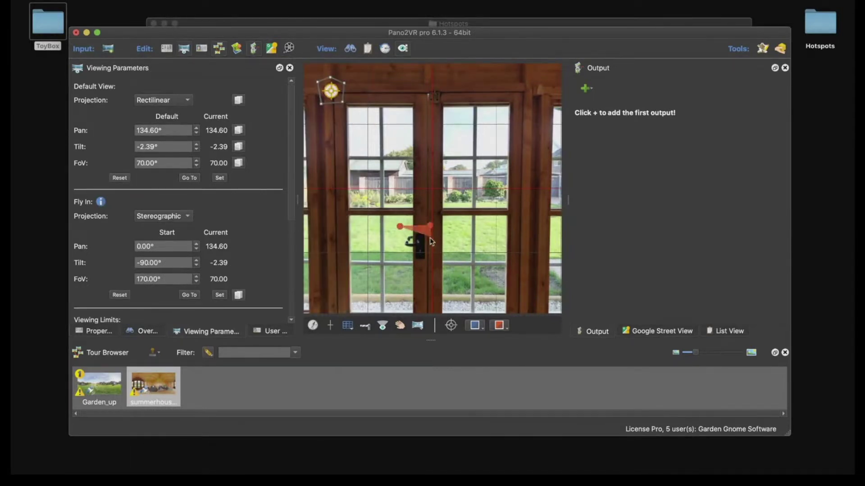
click(432, 253)
click(402, 255)
click(400, 227)
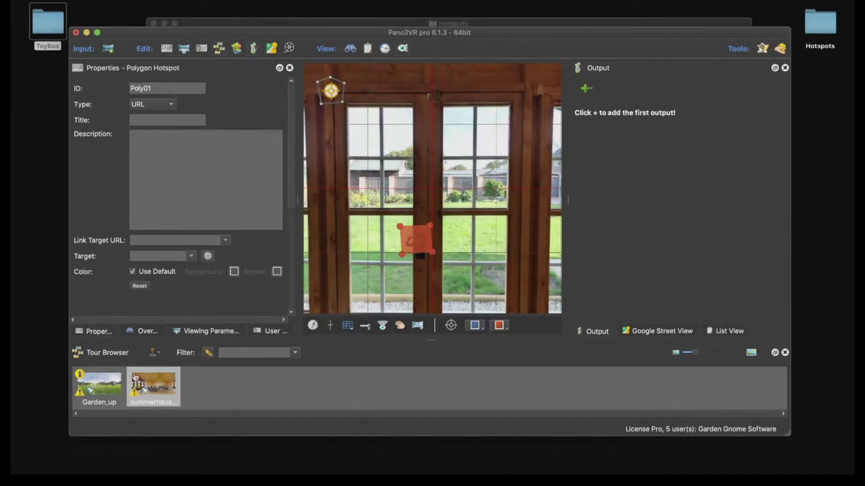
- Link the door handle hotspot to Garden_up and accept the summer house view, 139.2/-1.5/70.0, as its target
drag(113, 388, 415, 243)
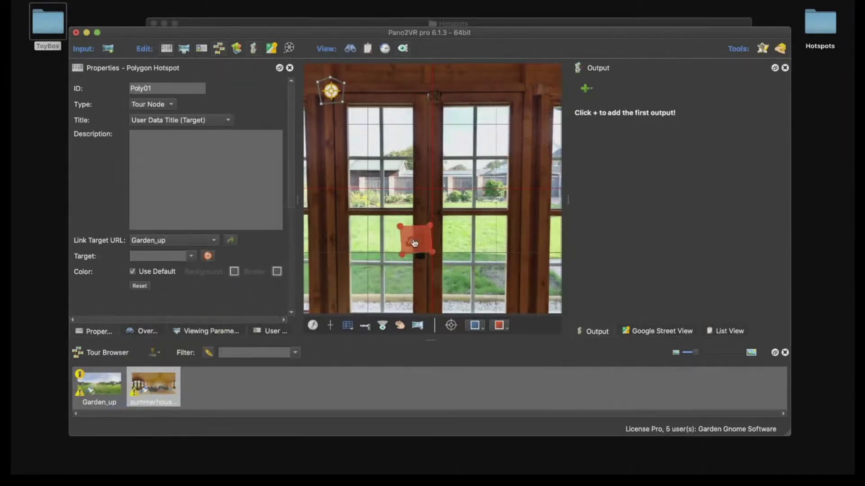
double_click(414, 243)
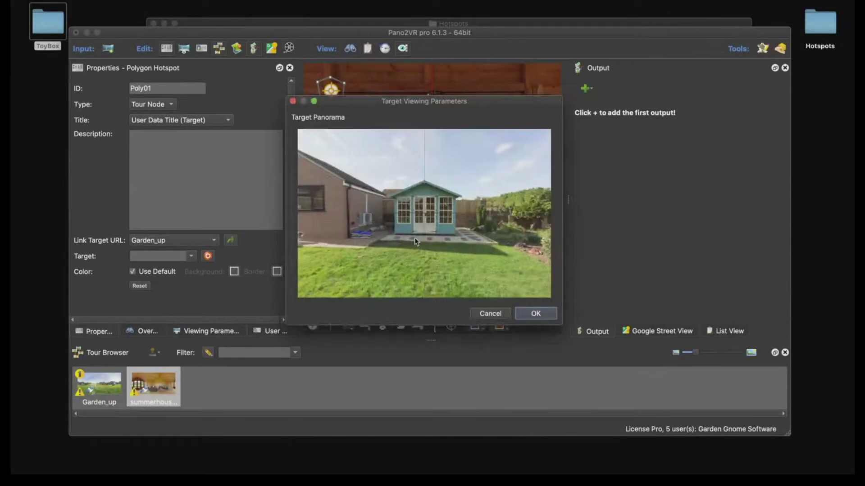
click(530, 314)
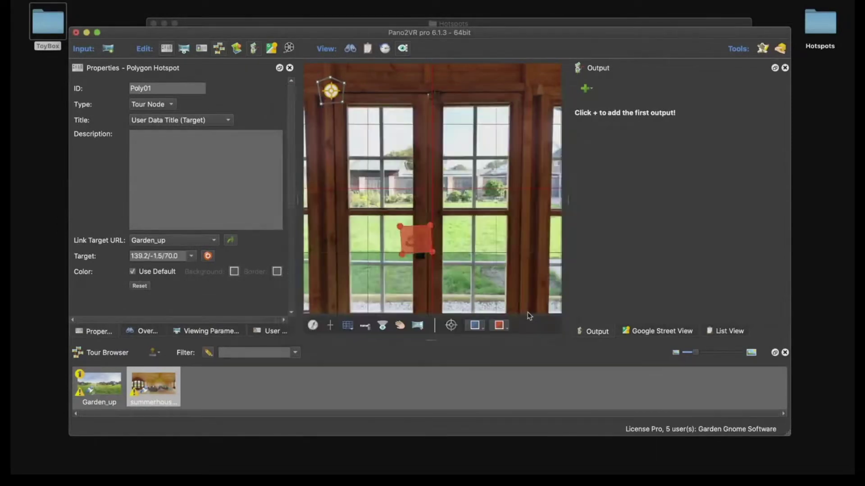
- Go to Garden_up through the hotspot link and draw a four-point polygon hotspot around the summer house's door handle
double_click(416, 241)
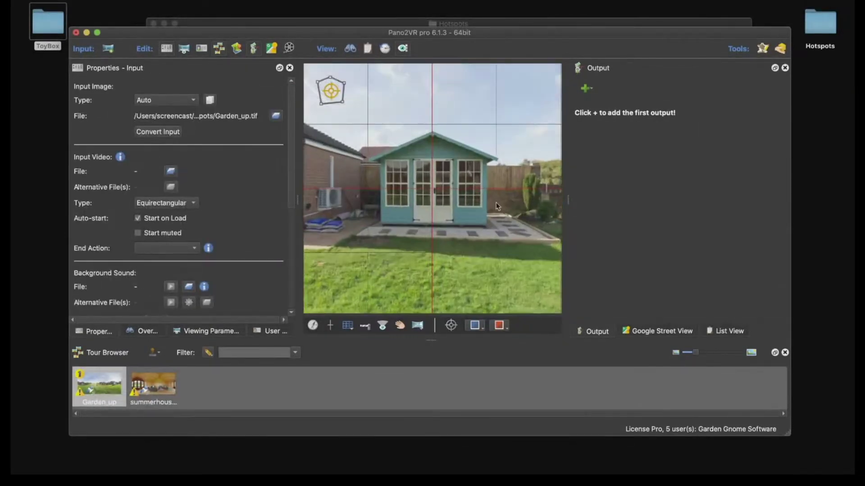
scroll(496, 202, up, 5)
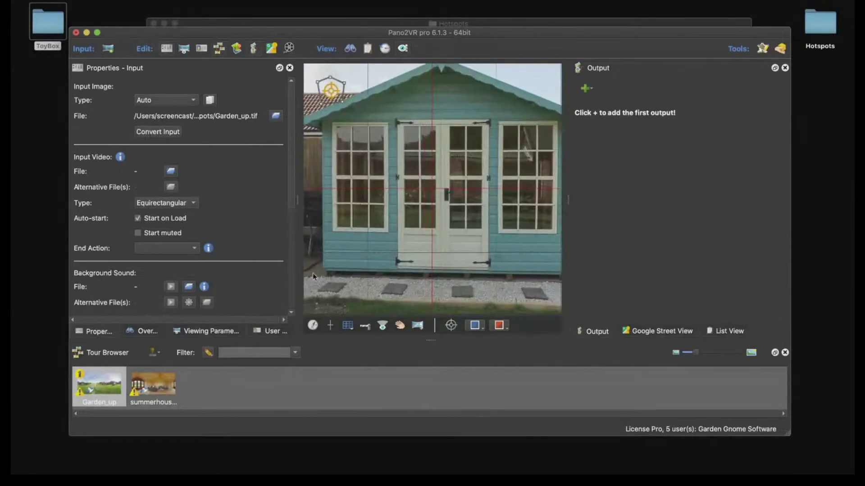
click(447, 199)
click(452, 192)
click(446, 189)
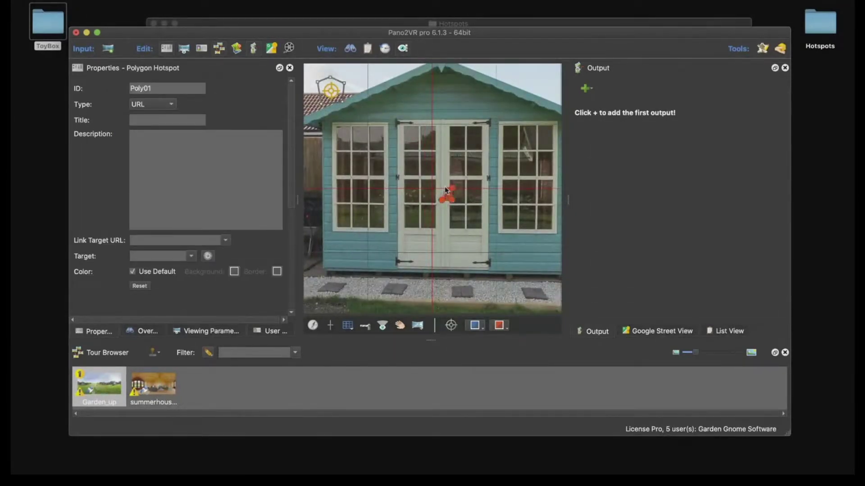
click(442, 185)
- Link the summer house door handle hotspot to summerhouse_up and accept its target view
double_click(444, 193)
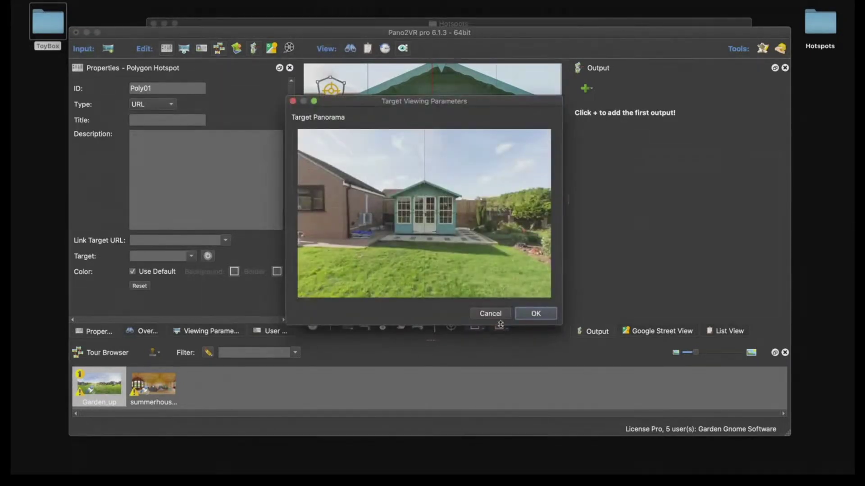
click(490, 314)
drag(139, 389, 447, 192)
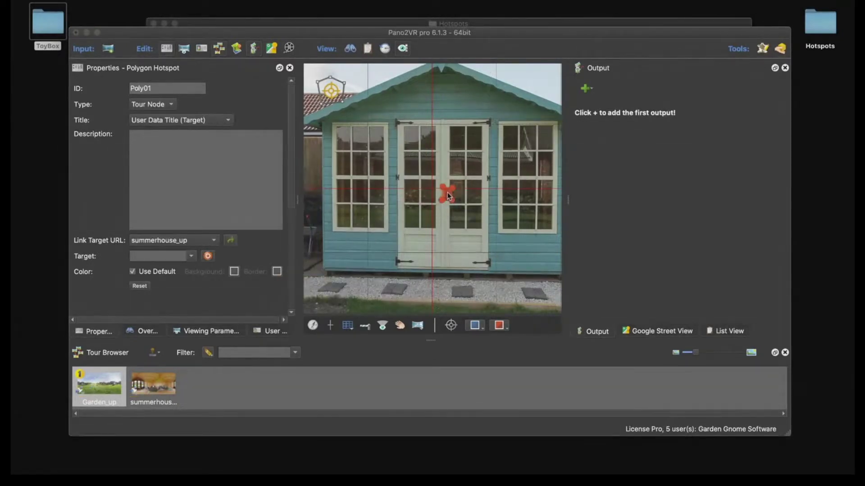
double_click(447, 193)
click(534, 312)
- Draw a four-point polygon hotspot covering the window in the brick house wall of Garden_up
click(423, 249)
drag(423, 249, 473, 250)
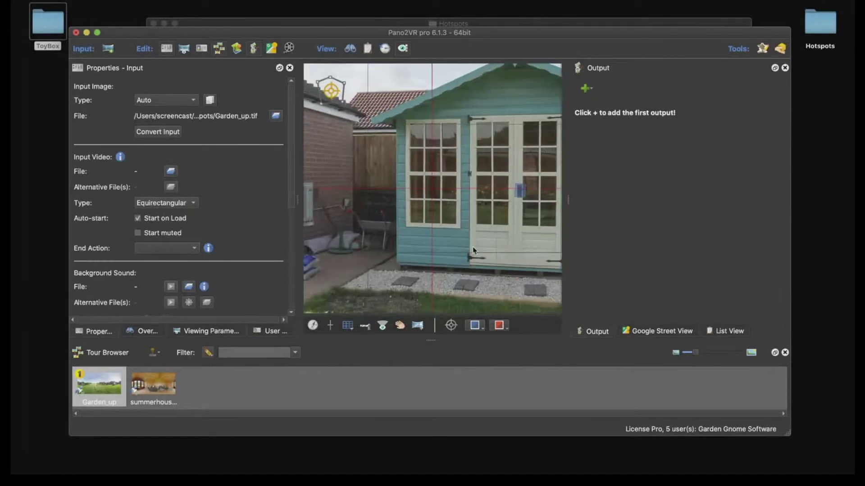
drag(342, 214, 362, 148)
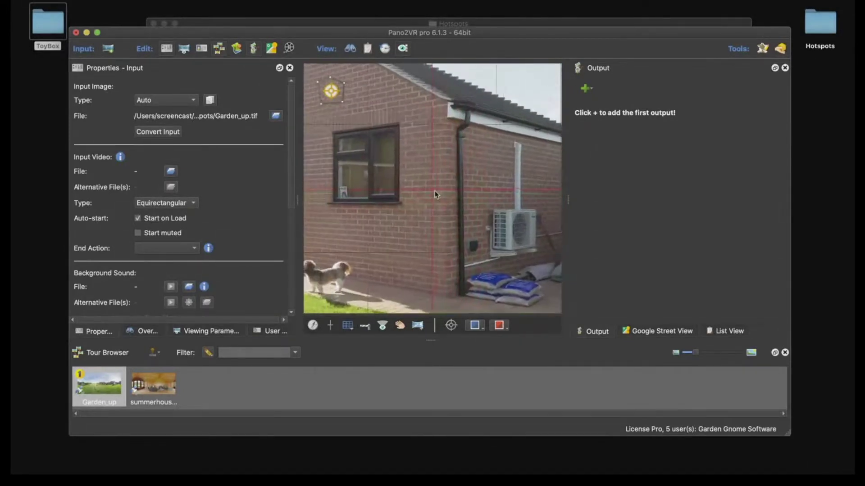
click(336, 134)
click(399, 125)
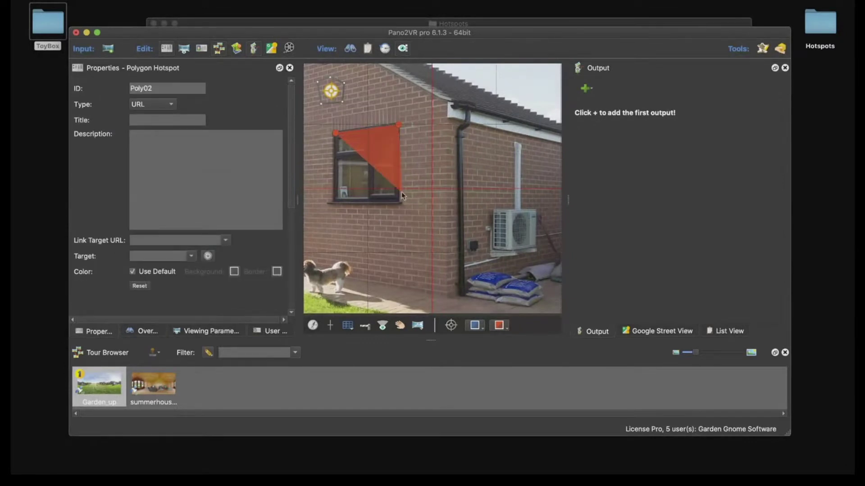
click(401, 203)
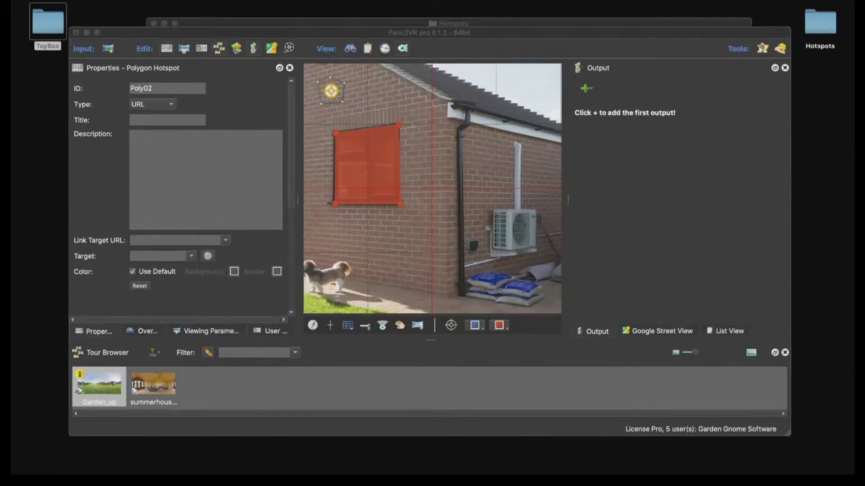
click(351, 203)
right_click(350, 201)
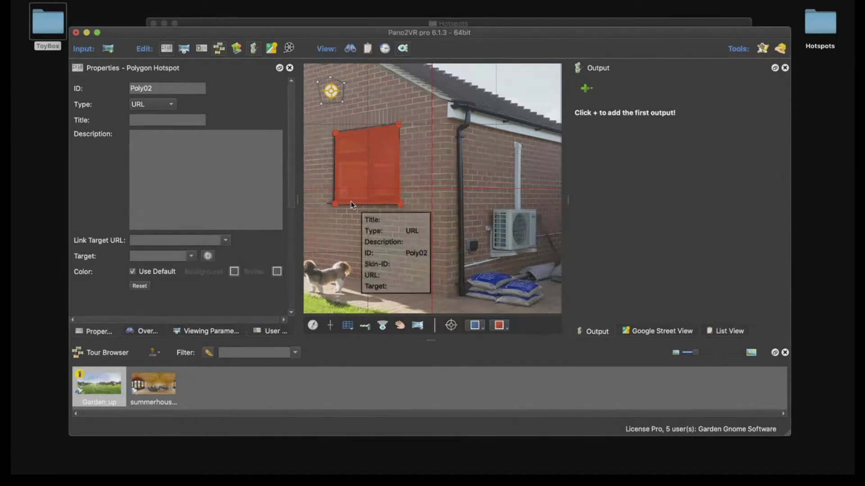
- Title the house window's polygon hotspot "Open Webpage"
click(352, 172)
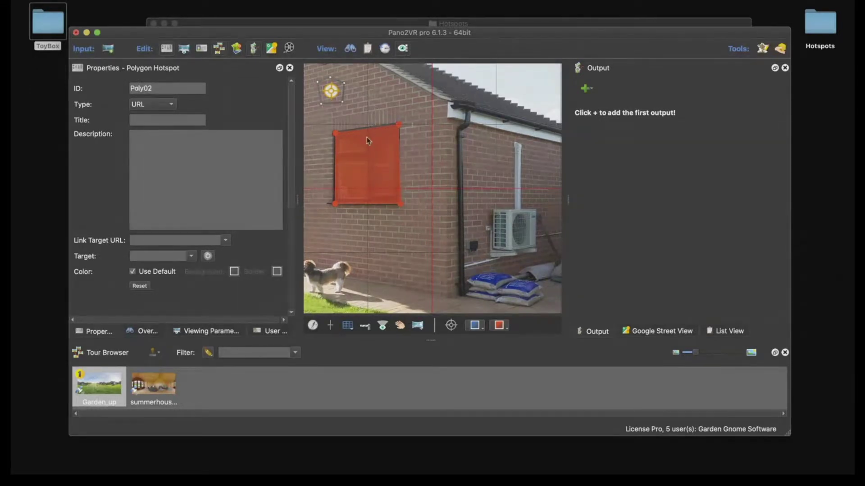
click(160, 118)
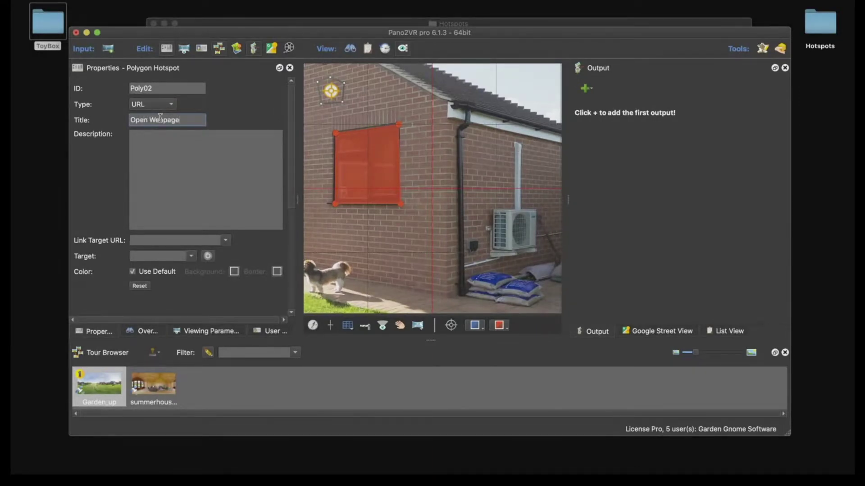
click(364, 182)
- Add a web output to the project
click(585, 88)
click(599, 101)
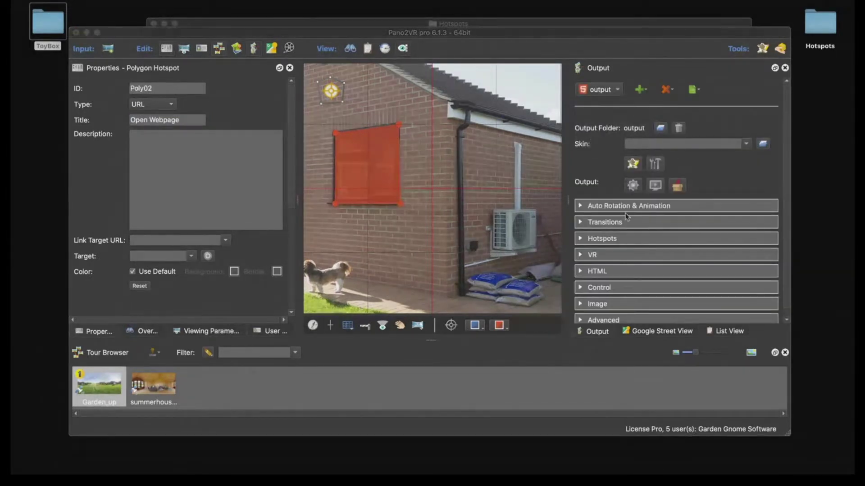
- Generate the web output, save the project as Hotspots, and check the resulting tour in the browser
click(534, 236)
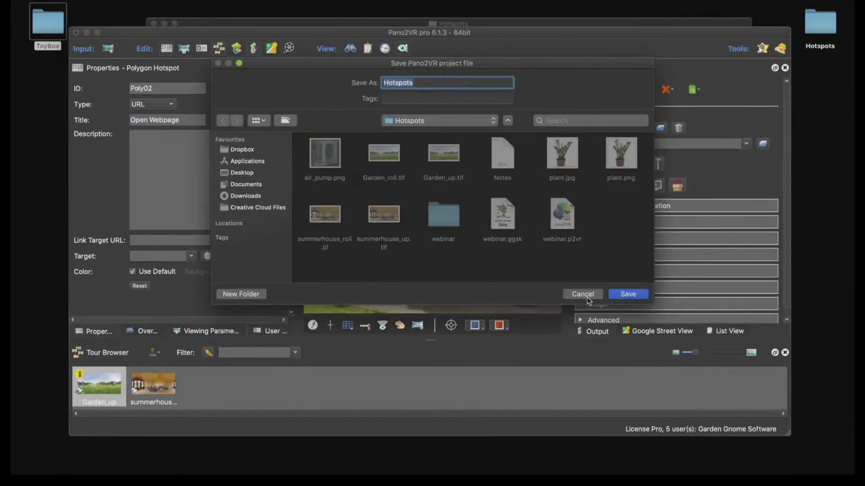
click(615, 296)
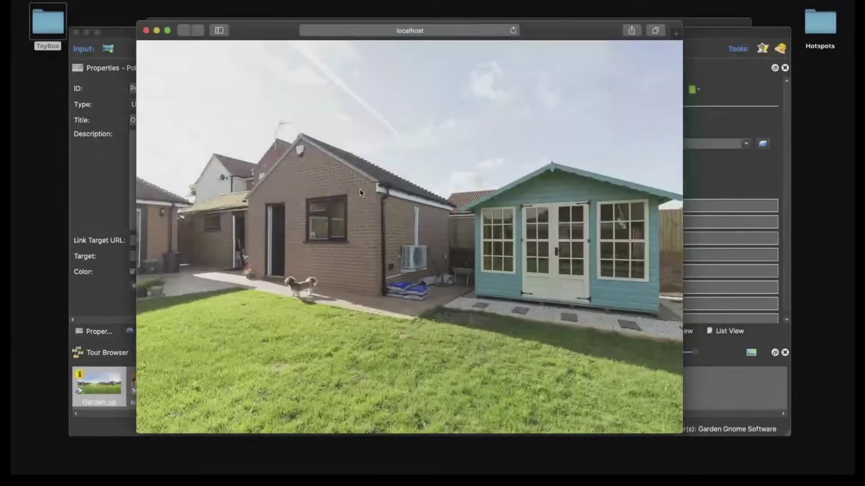
click(146, 31)
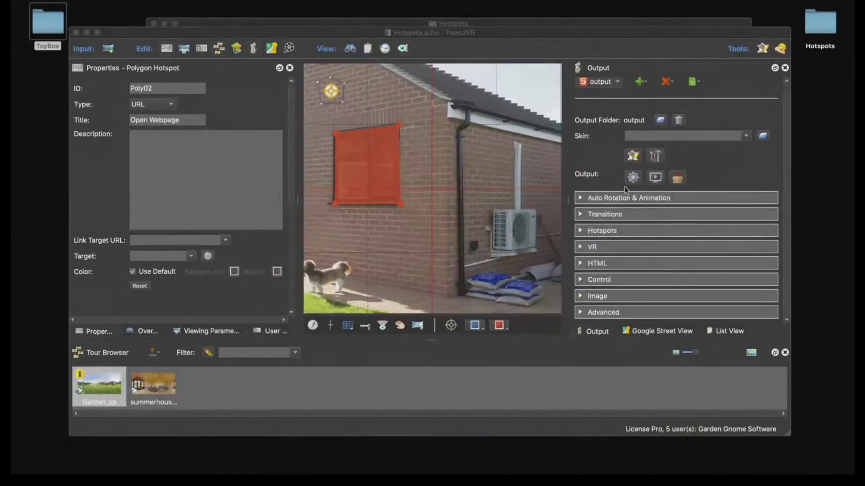
- Disable the Hotspot Textbox in the web output's hotspot settings
click(580, 231)
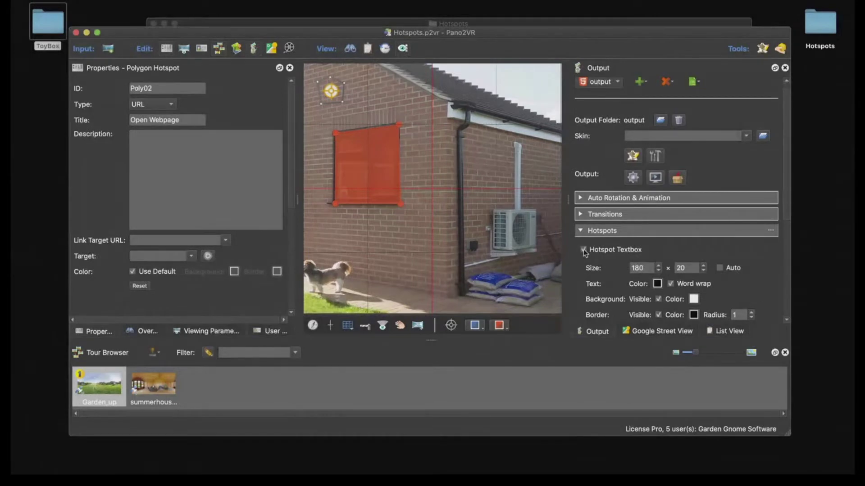
click(583, 249)
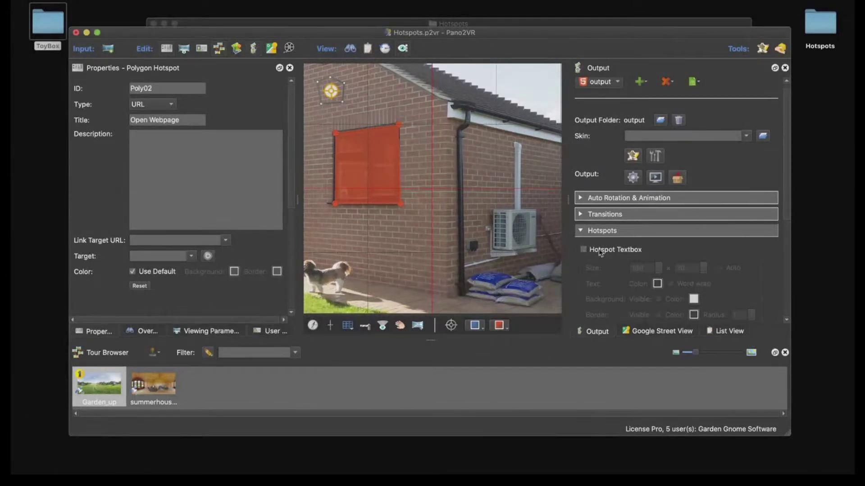
click(581, 231)
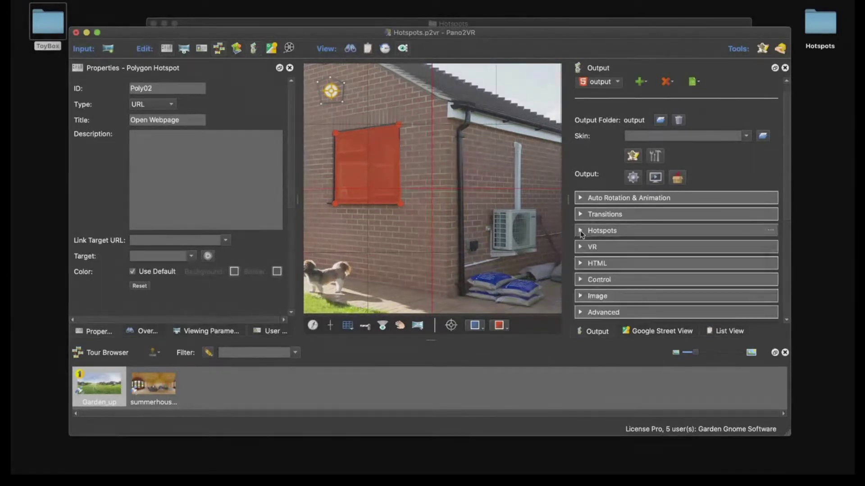
- Create a new skin and place a text element on its canvas at about X 29, Y 24 pixels
click(632, 156)
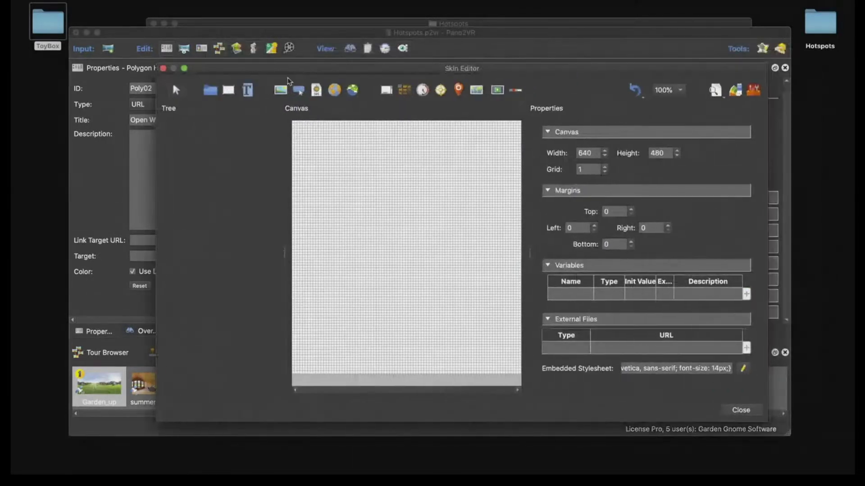
click(247, 89)
click(312, 142)
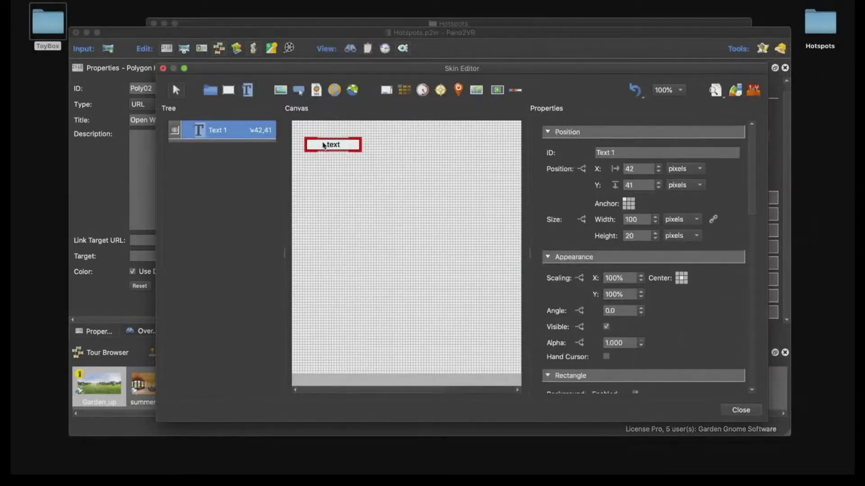
drag(323, 145, 323, 139)
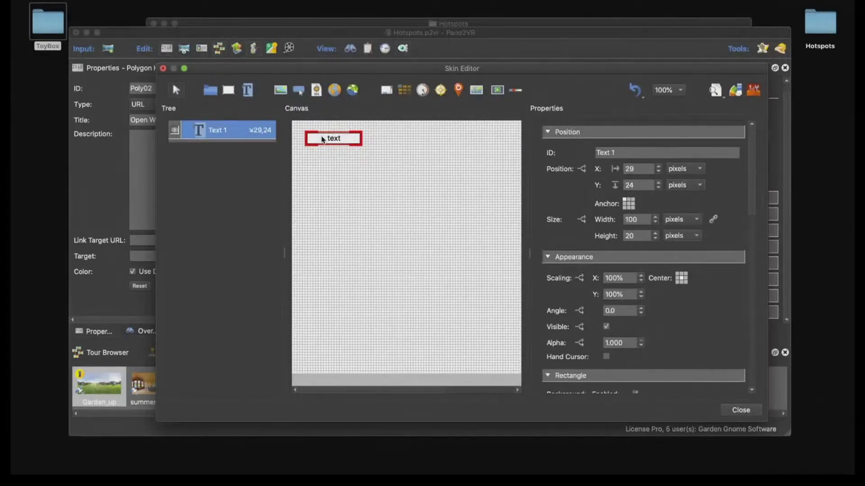
- Add a modifier to the text element with target Move X and source Mouse X
scroll(652, 279, down, 15)
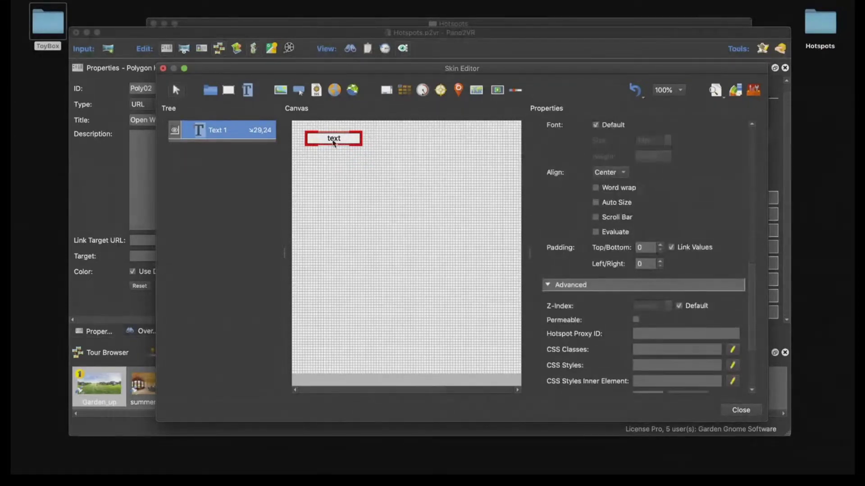
scroll(623, 210, down, 5)
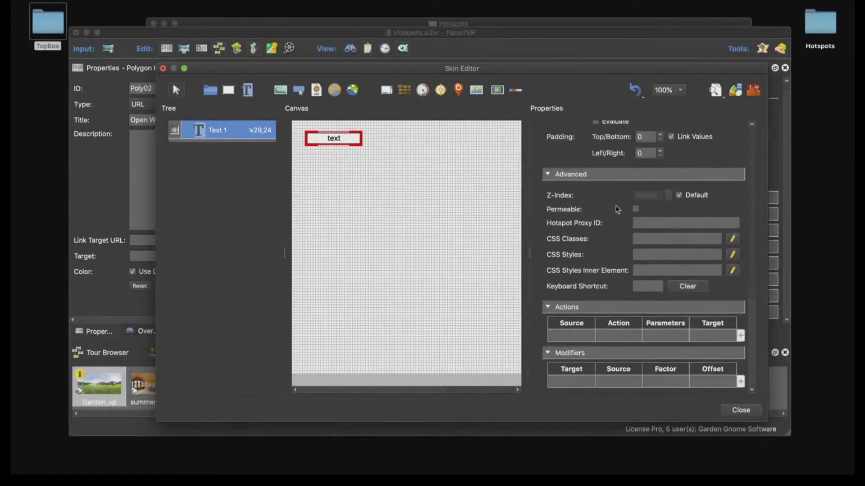
double_click(577, 382)
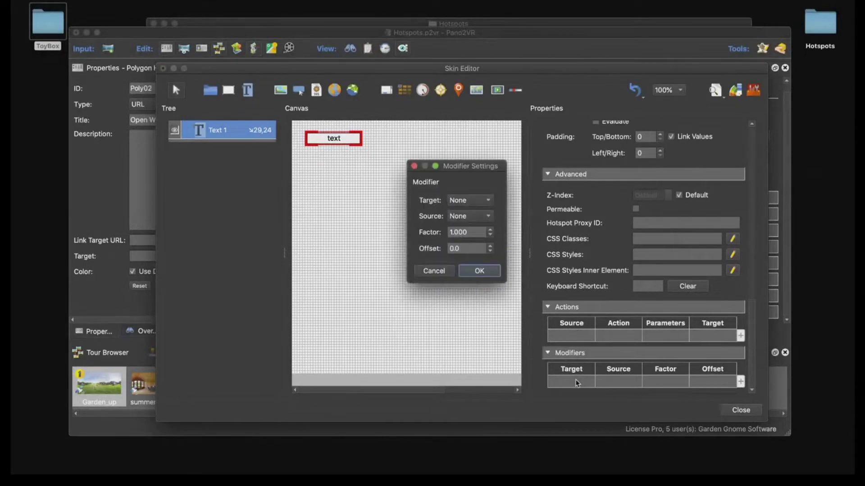
click(470, 202)
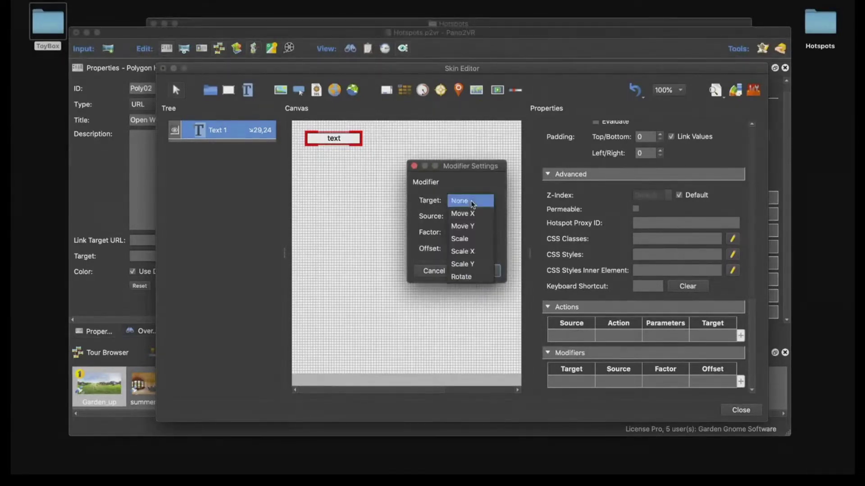
click(468, 213)
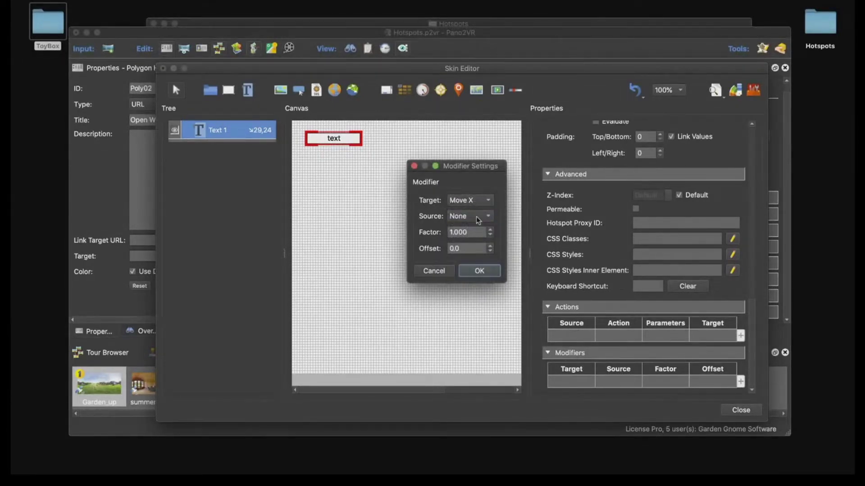
click(469, 217)
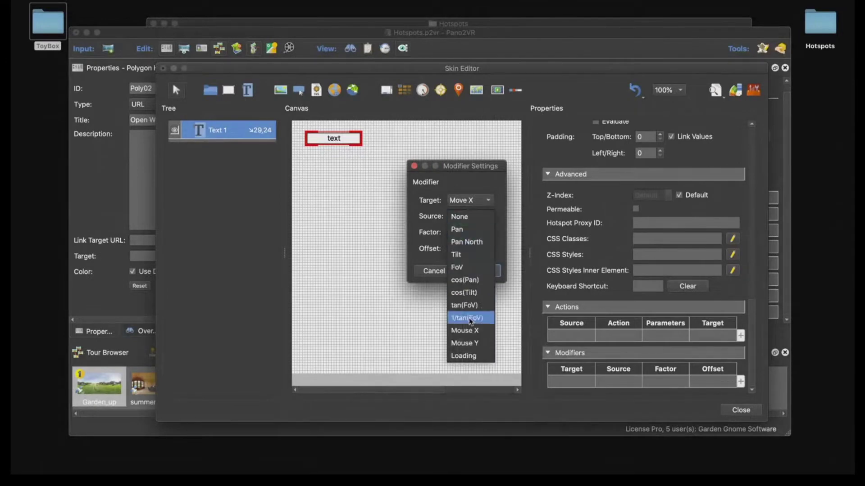
click(468, 331)
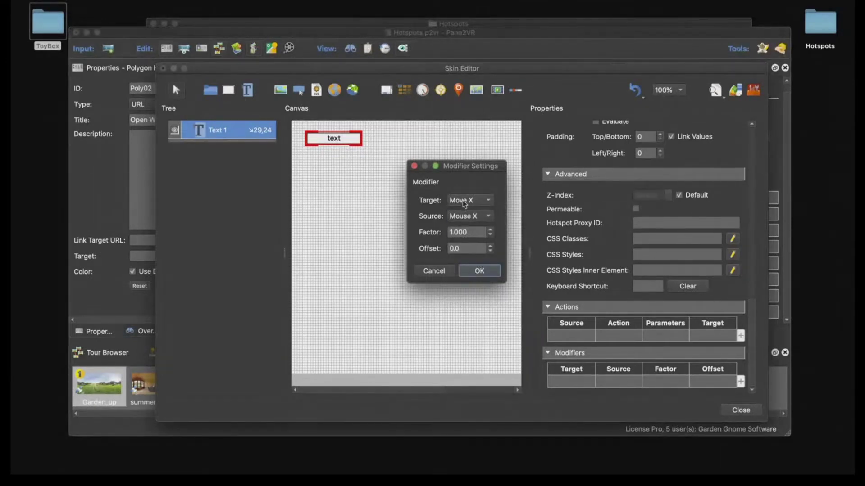
click(478, 271)
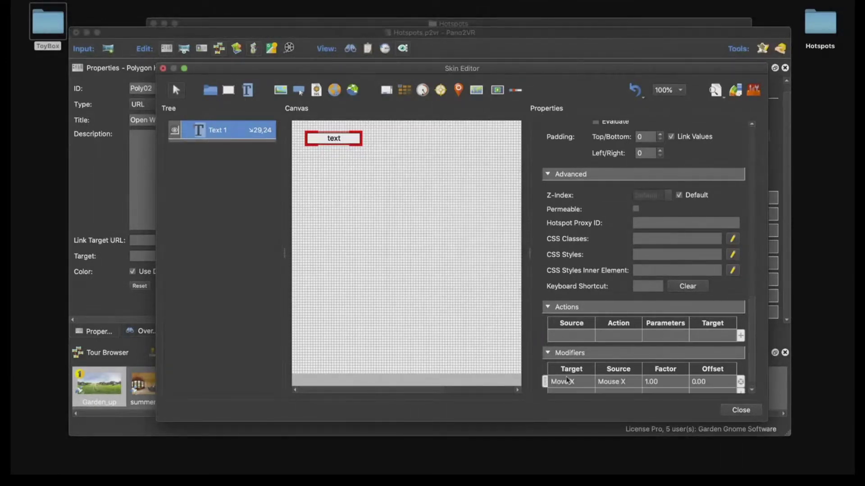
- Add a second modifier to the text element with target Move Y and source Mouse Y
double_click(567, 392)
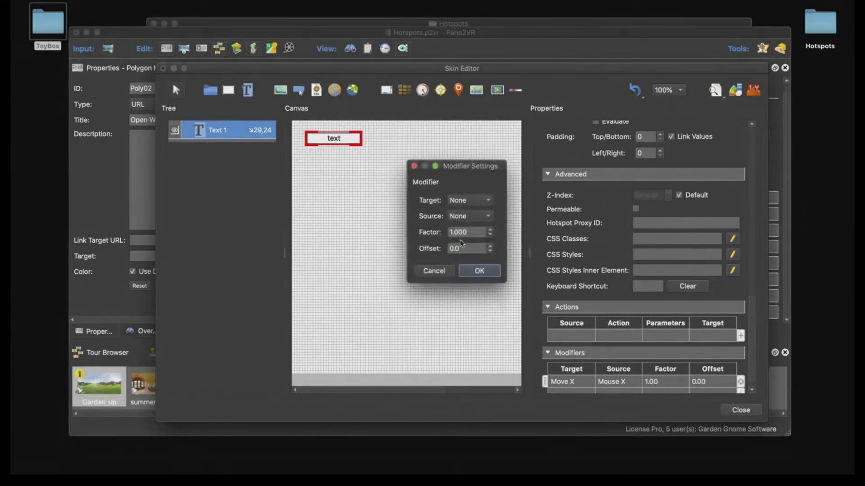
click(471, 201)
click(470, 226)
click(472, 217)
click(468, 343)
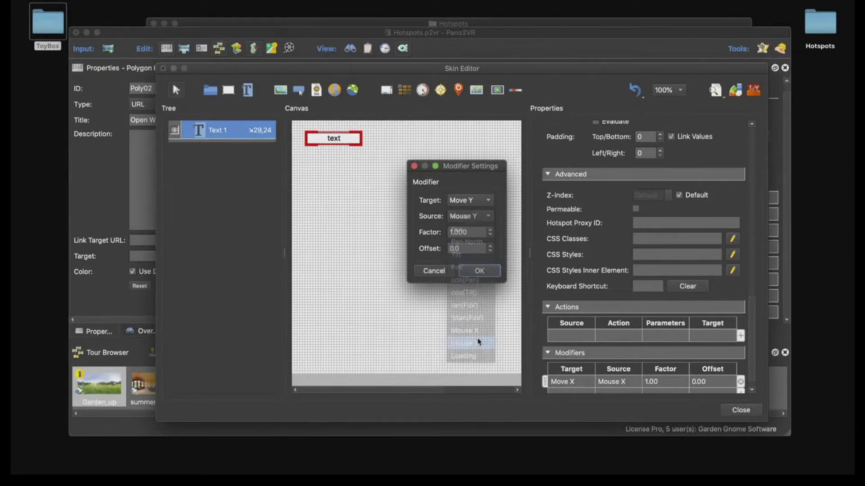
click(479, 270)
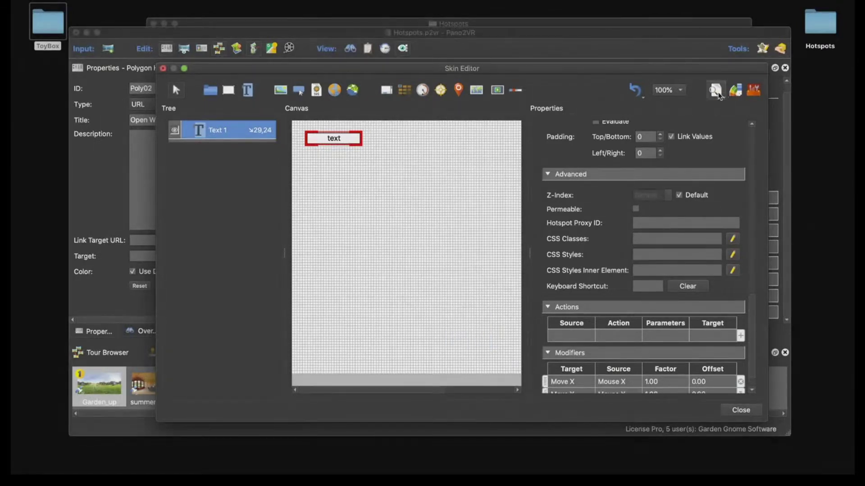
- Check how the text element follows the pointer in the skin's live preview
click(717, 93)
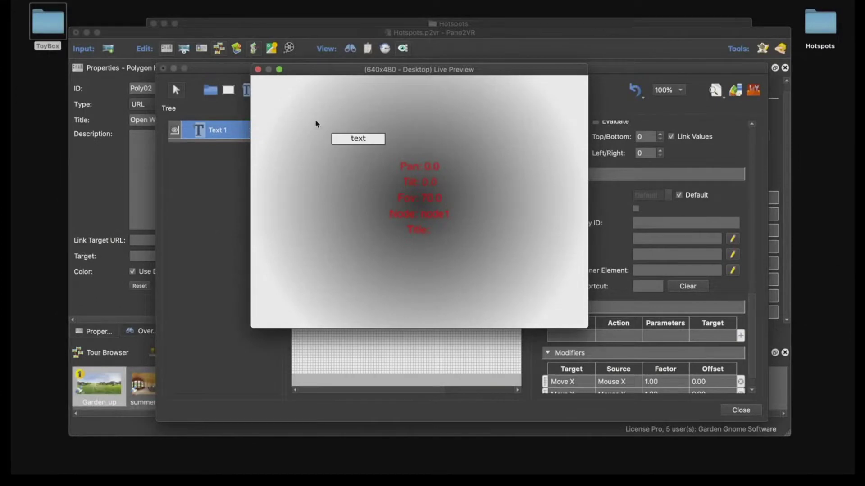
click(258, 69)
click(340, 203)
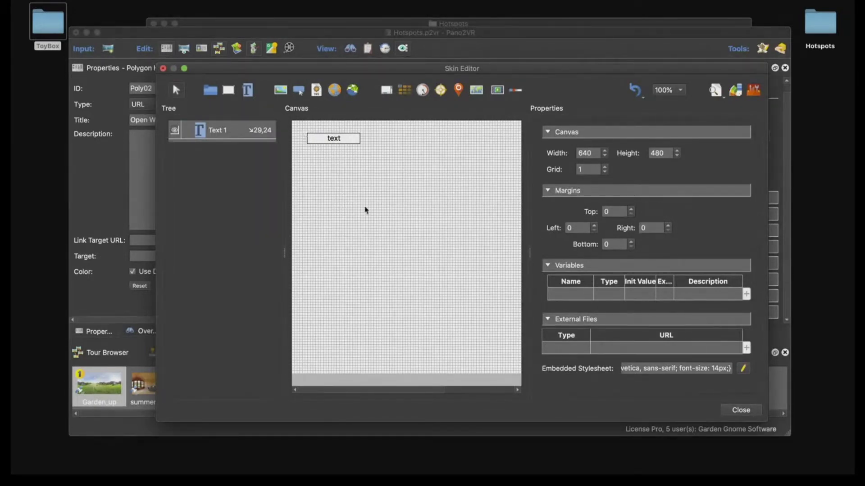
- Change the text element's ID to ftt
click(242, 136)
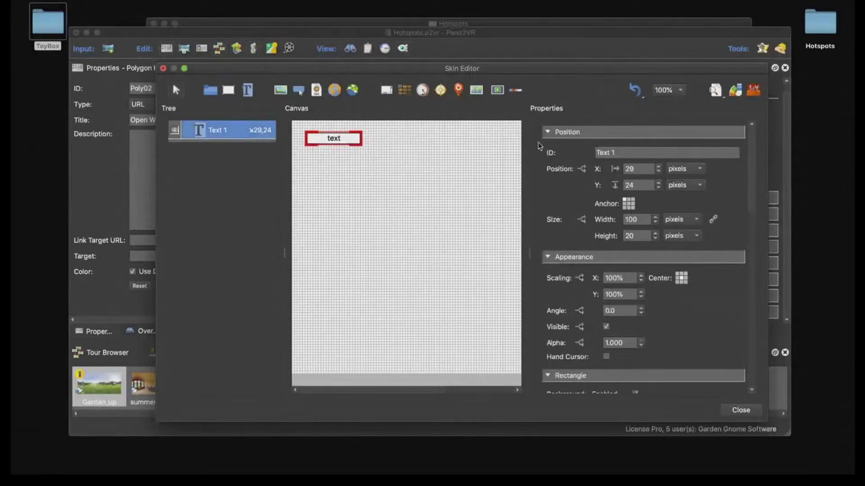
drag(616, 151, 581, 154)
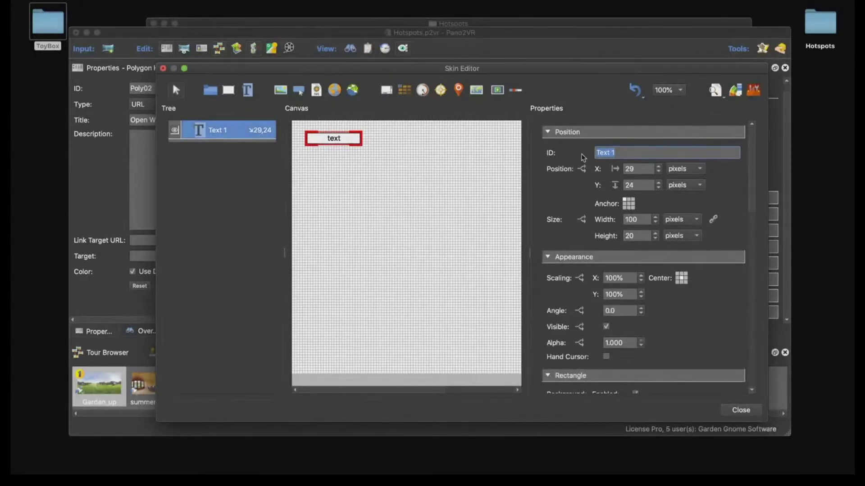
text(ftt)
key(Return)
- Set the ftt element's position to X 0, Y 0 pixels and check its pointer tracking in the live preview
double_click(630, 169)
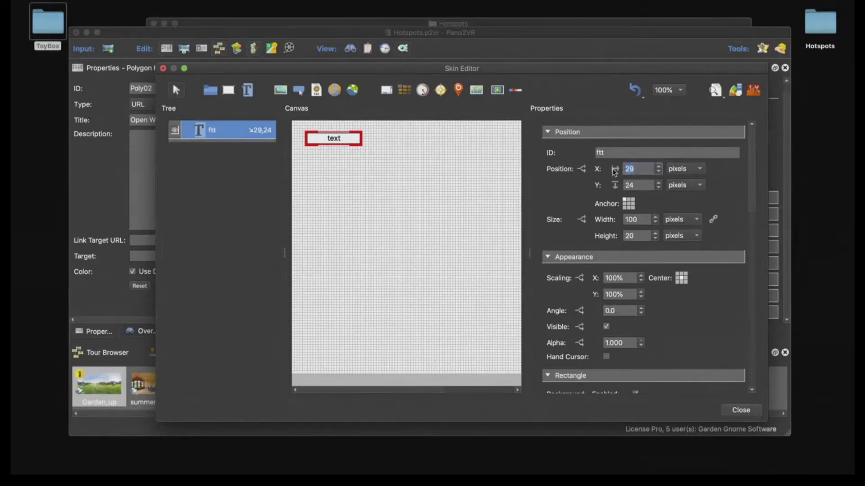
text(0)
key(Tab)
text(0)
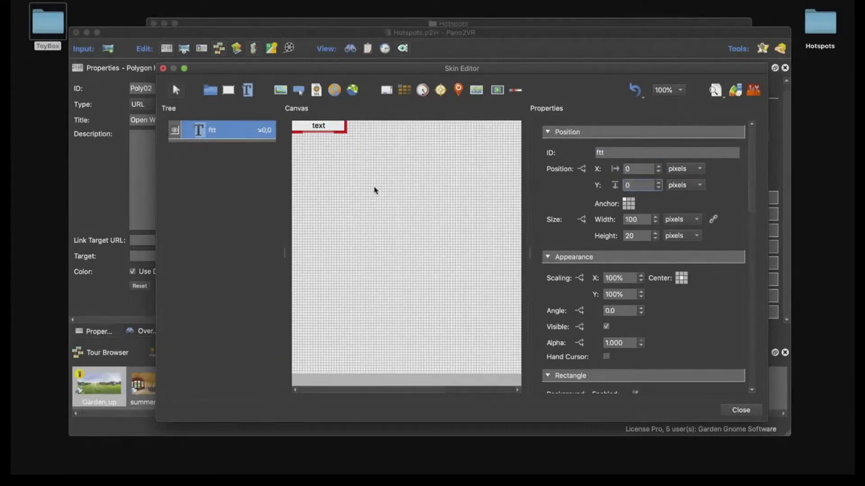
click(715, 89)
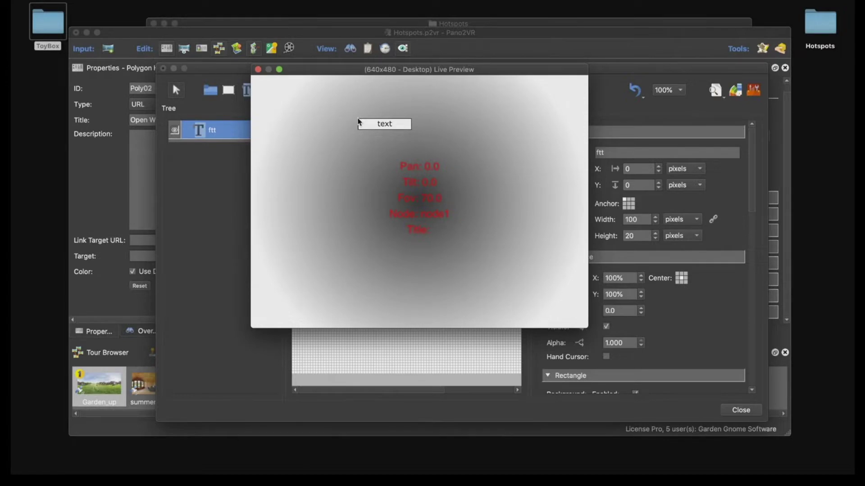
click(257, 69)
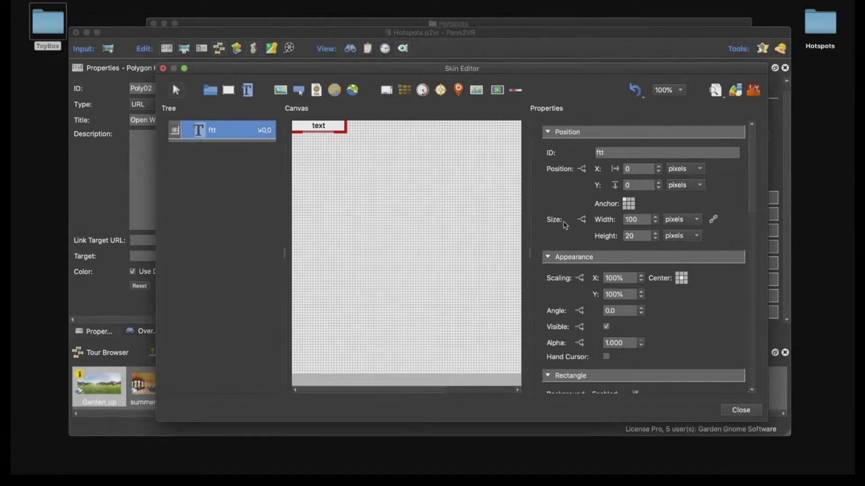
- Set the ftt element's position to X -50, Y -50 pixels
click(638, 169)
text(-50)
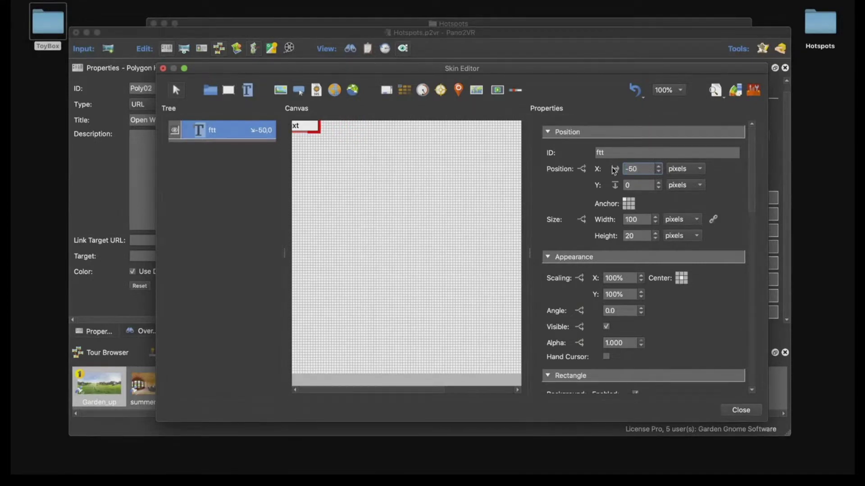
key(Tab)
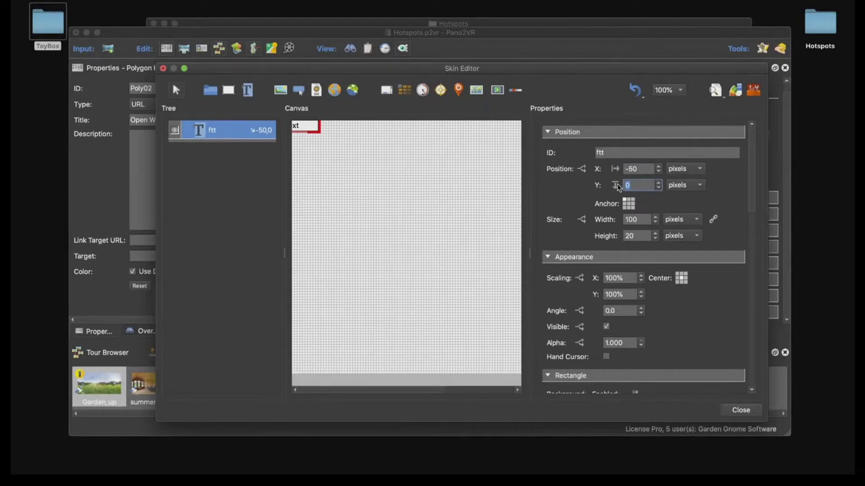
text(-50)
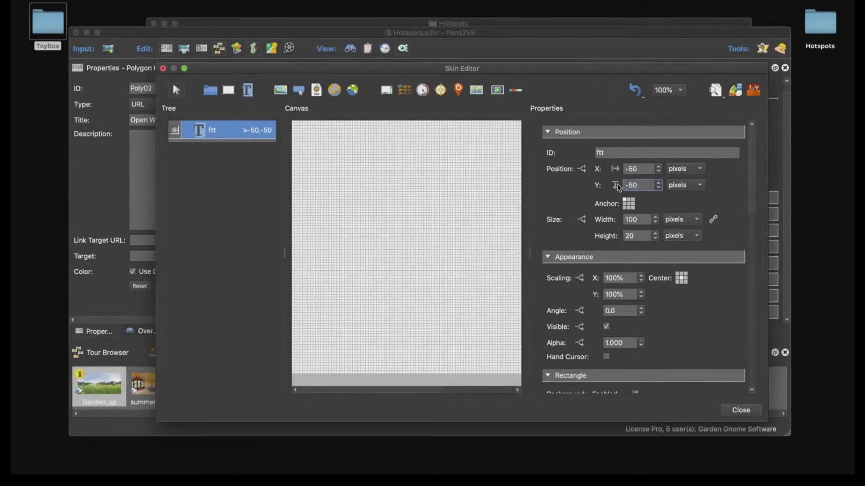
- Show off-canvas elements on the skin canvas and check the ftt element in the live preview
click(299, 142)
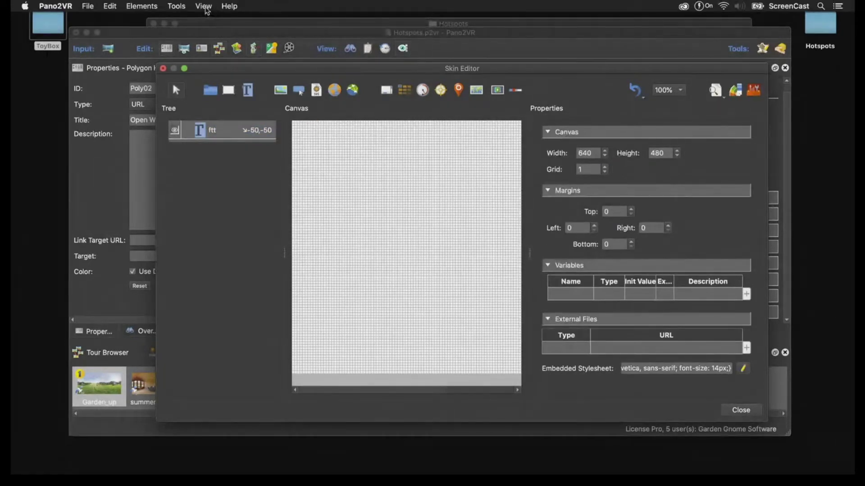
click(205, 7)
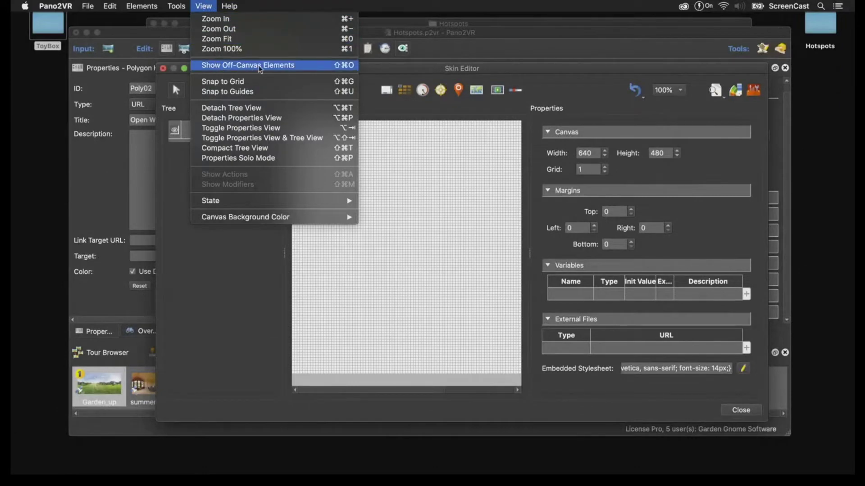
click(273, 68)
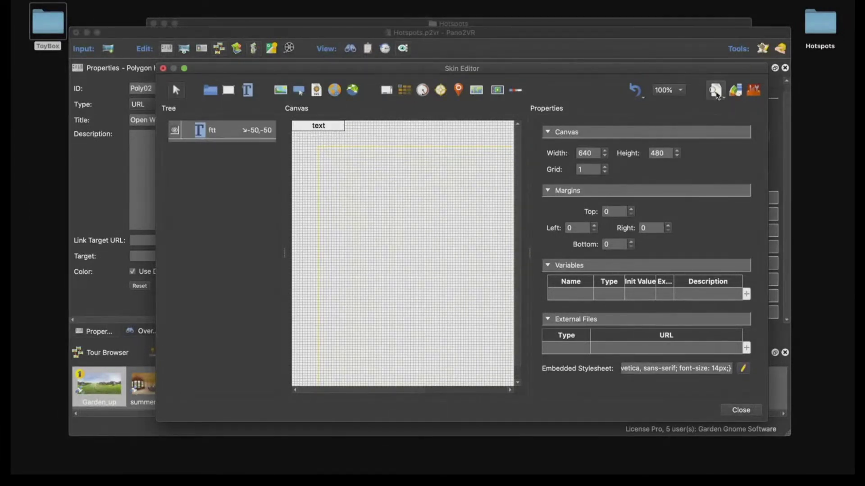
click(715, 90)
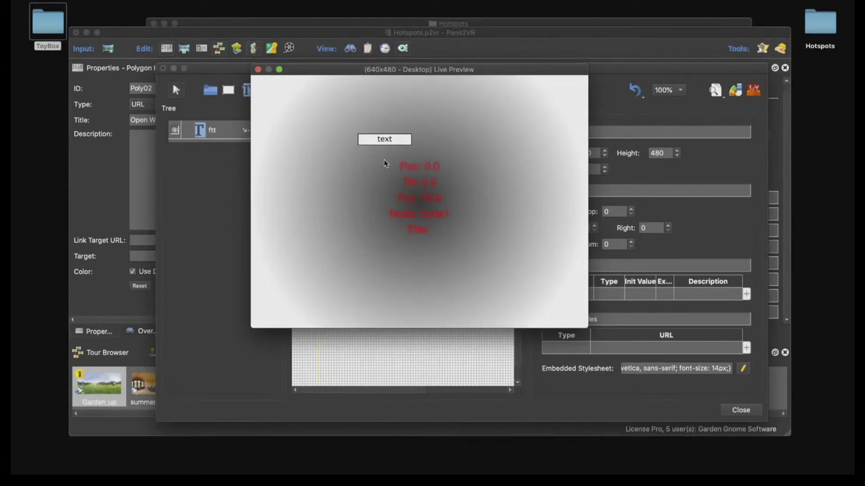
- Close the live preview and replace the ftt element's text with the hotspot title placeholder $(hs)
click(258, 68)
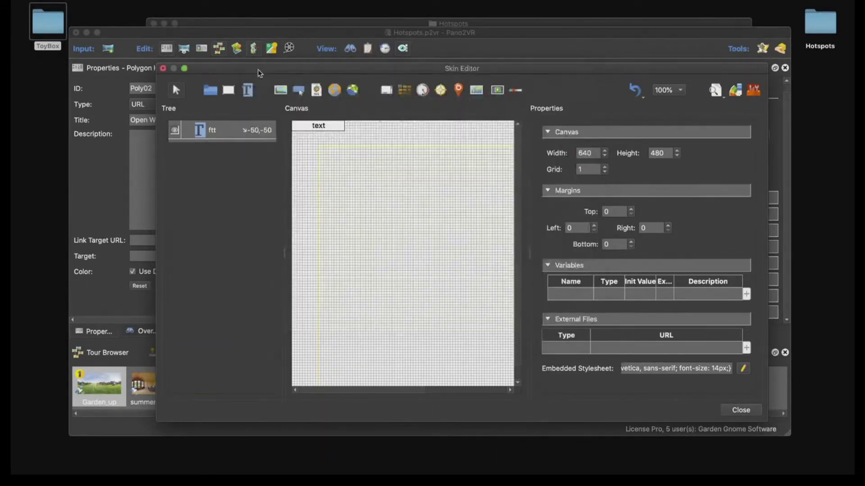
click(229, 137)
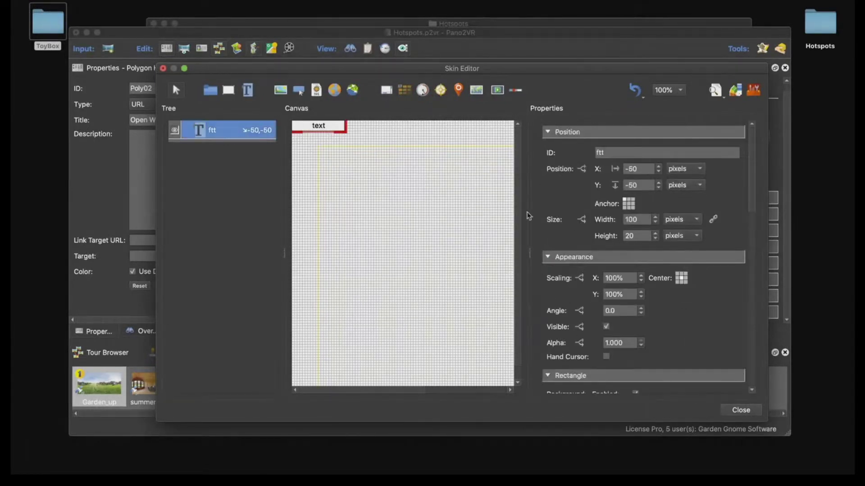
scroll(569, 231, down, 5)
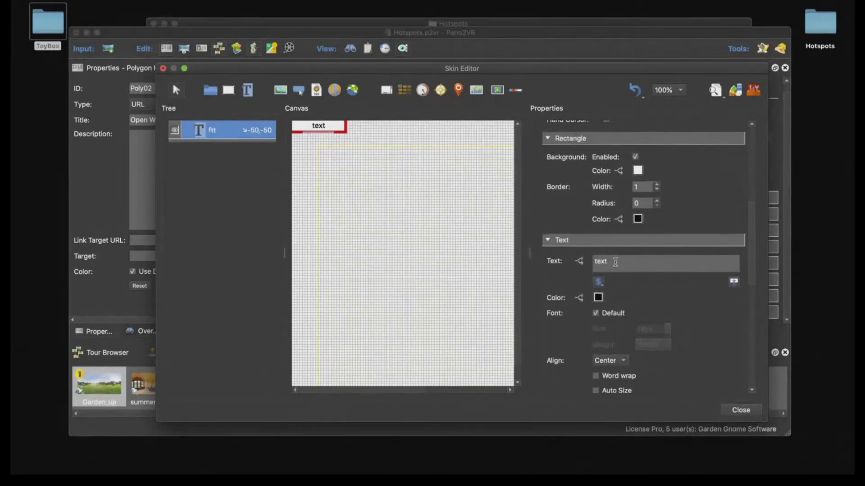
drag(615, 262, 578, 261)
key(BackSpace)
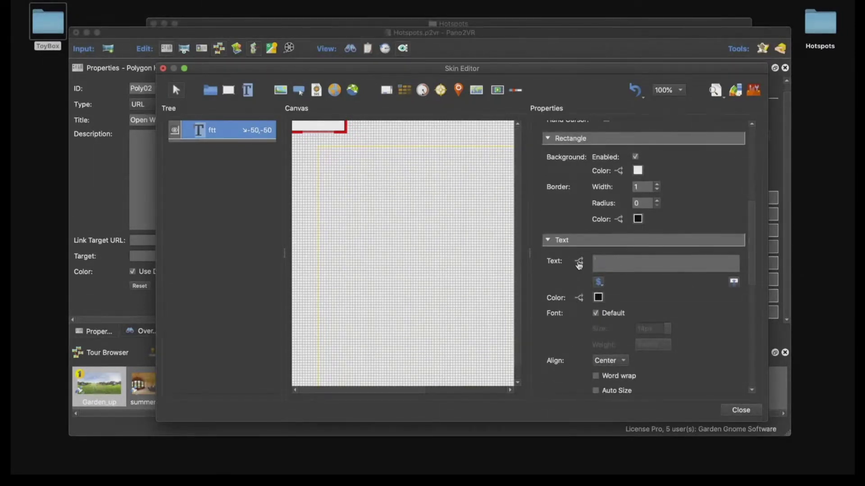
click(598, 283)
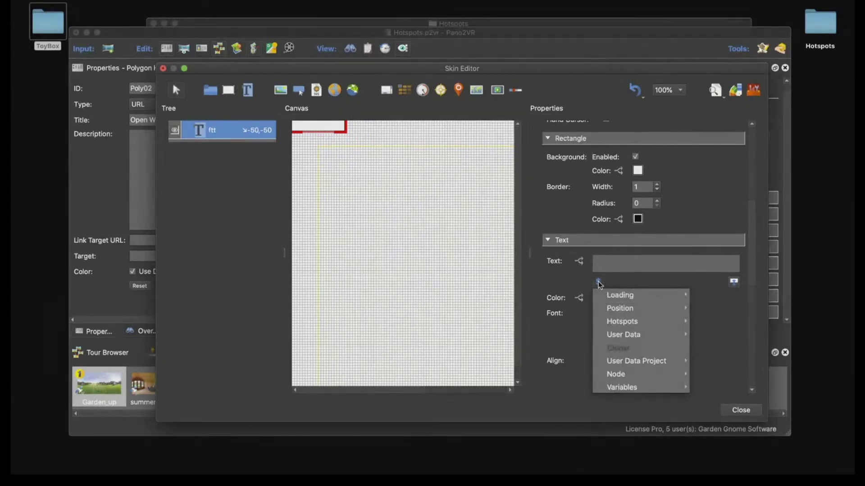
mouse_move(623, 323)
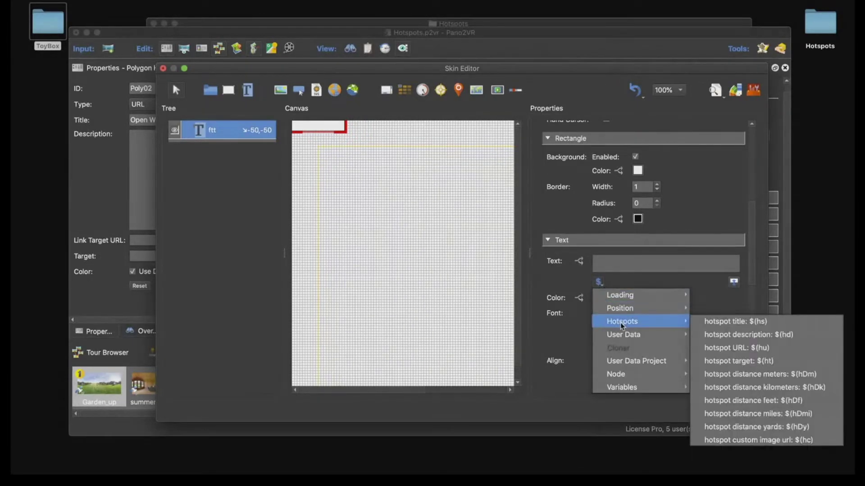
click(741, 322)
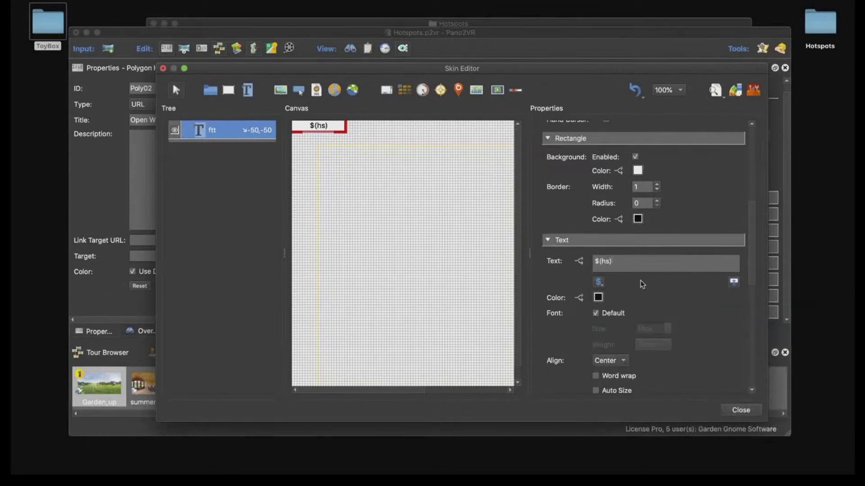
- Close the skin and save it as skin in the Hotspots folder on the Desktop
click(741, 410)
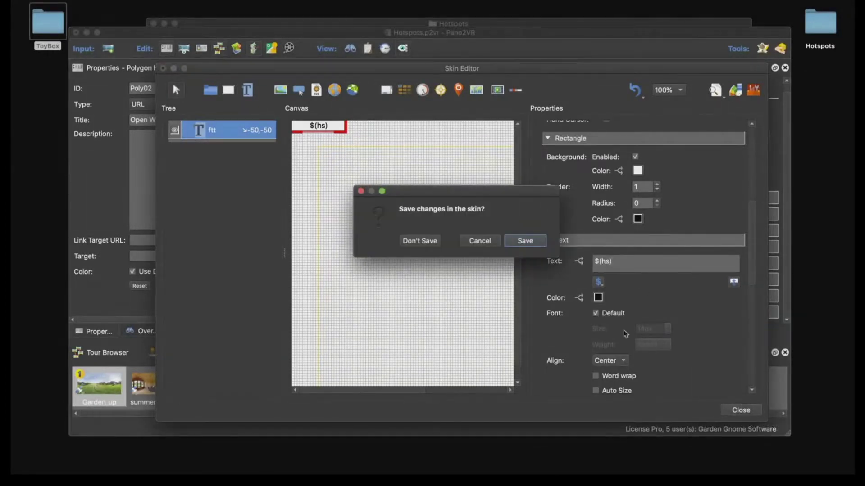
click(536, 244)
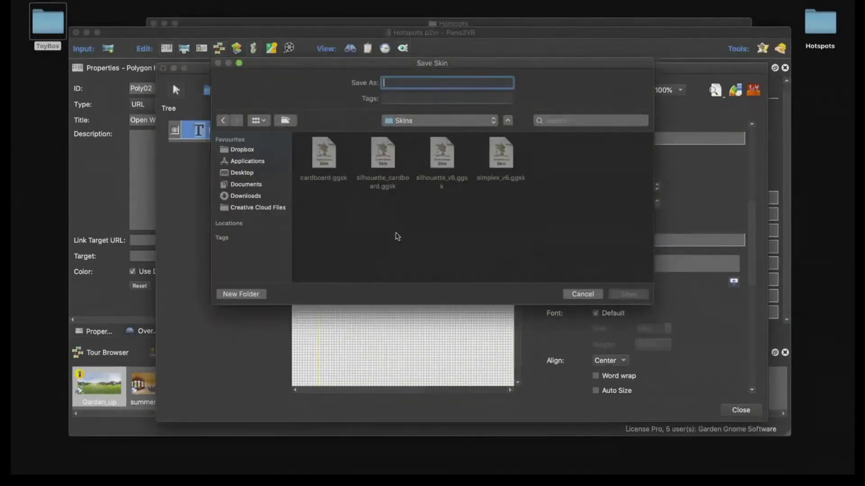
click(247, 173)
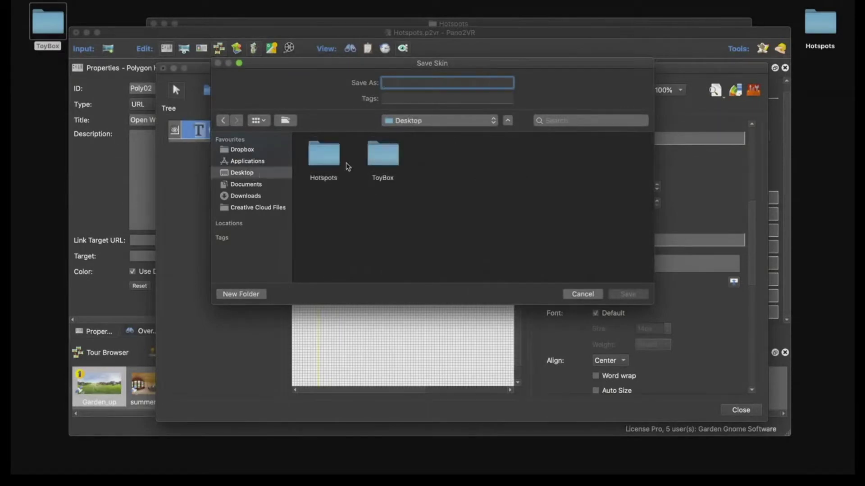
click(321, 164)
double_click(320, 165)
click(447, 83)
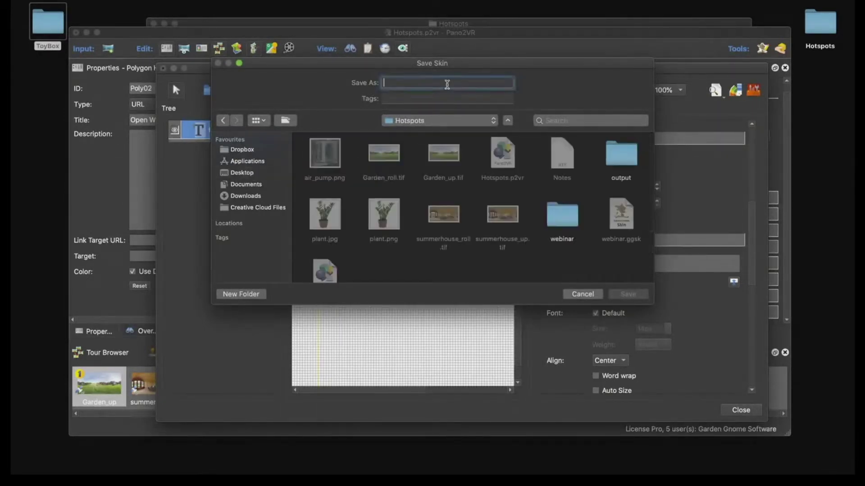
text(ski)
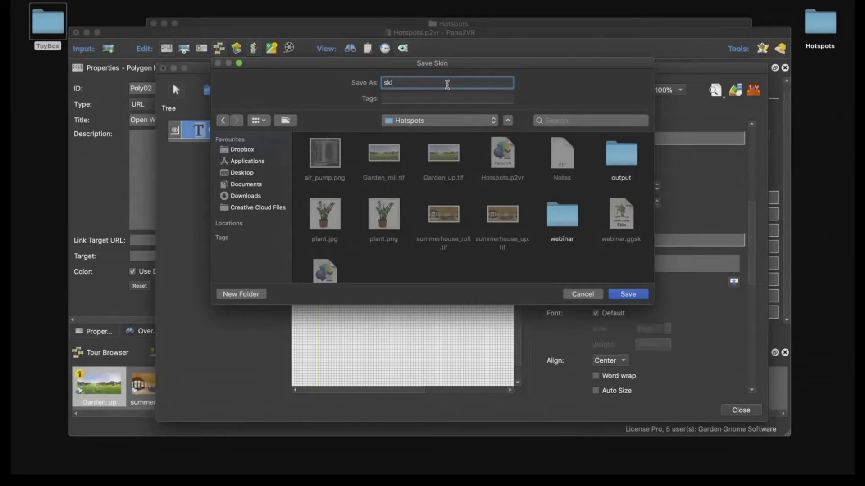
text(n)
key(Return)
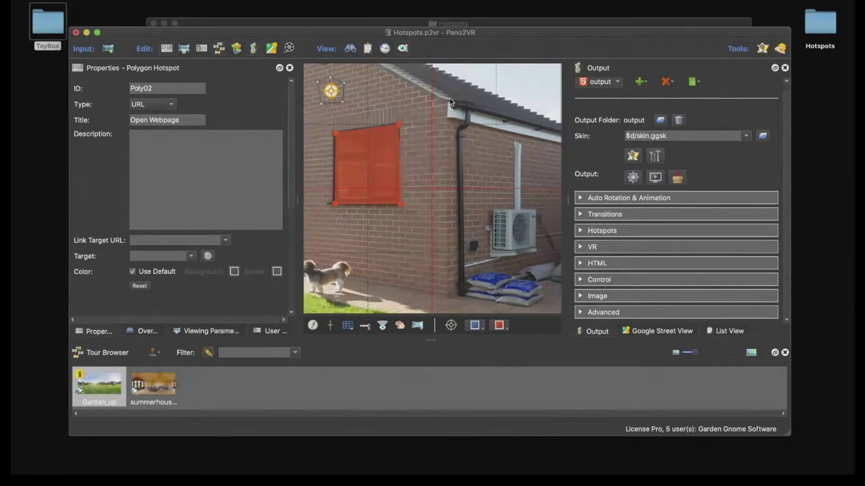
- Generate the tour output, overwriting pano.xml, and check the window hotspot's tooltip in the browser before closing it
key(super+g)
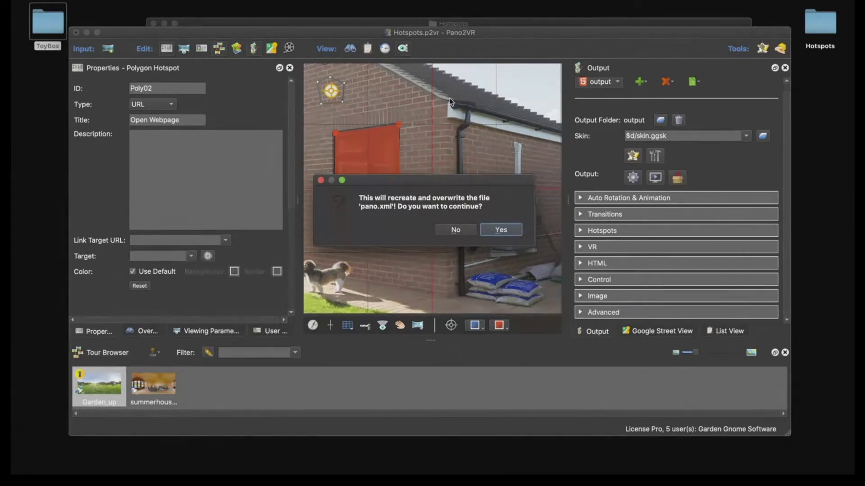
key(Return)
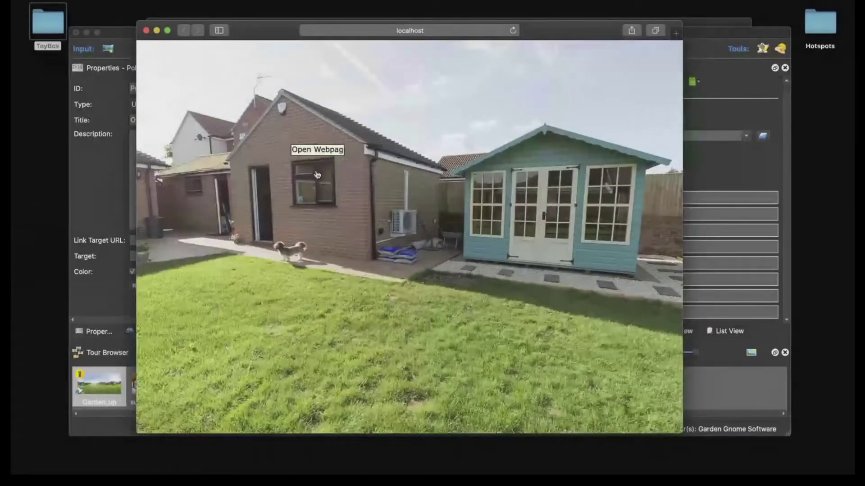
click(145, 30)
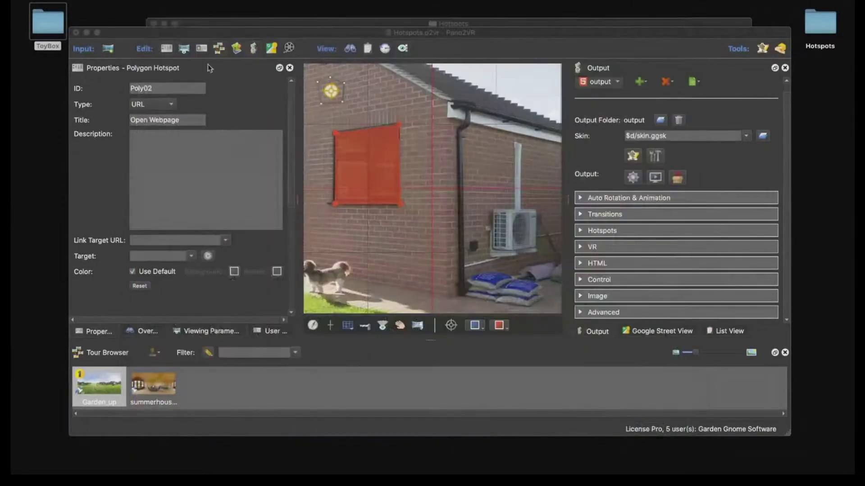
- Reopen skin.ggsk for editing, select the ftt element, and uncover the main window's polygon hotspot properties
click(633, 155)
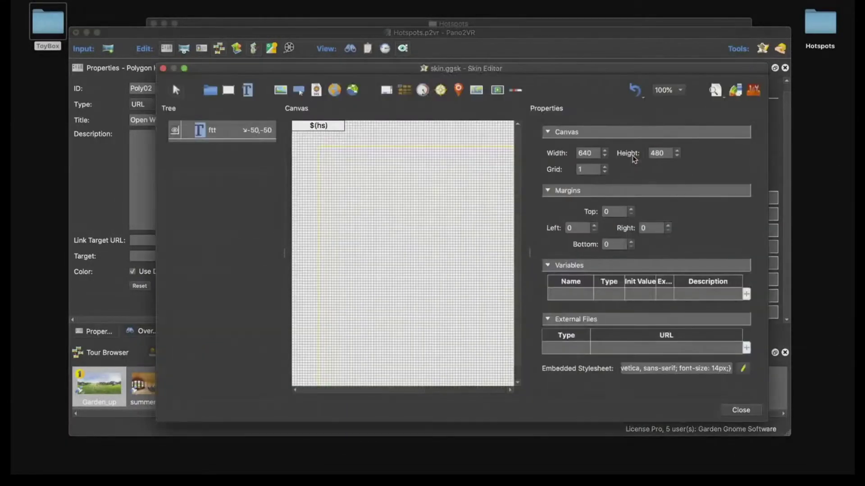
click(222, 133)
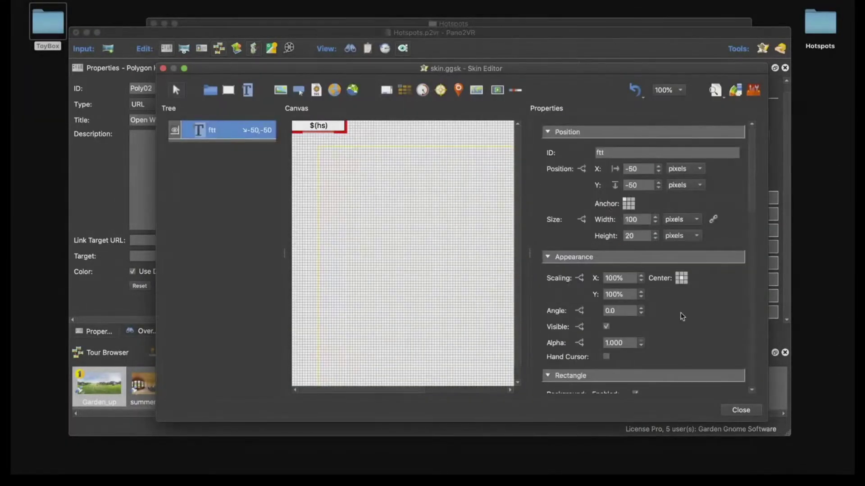
scroll(682, 317, down, 5)
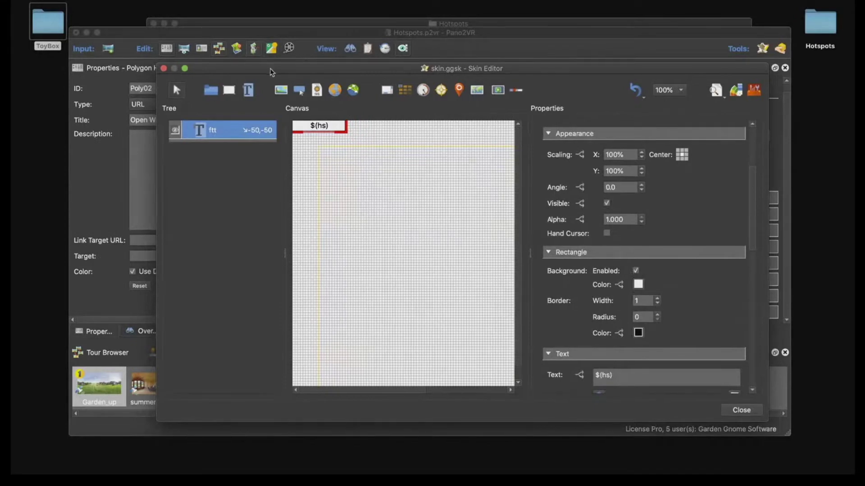
drag(272, 72, 329, 71)
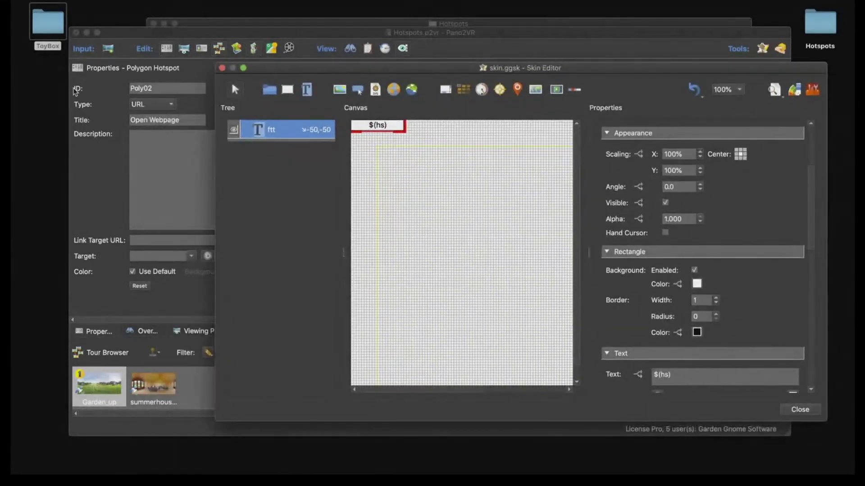
- Try web as the ID of the window's polygon hotspot and undo the change
click(161, 87)
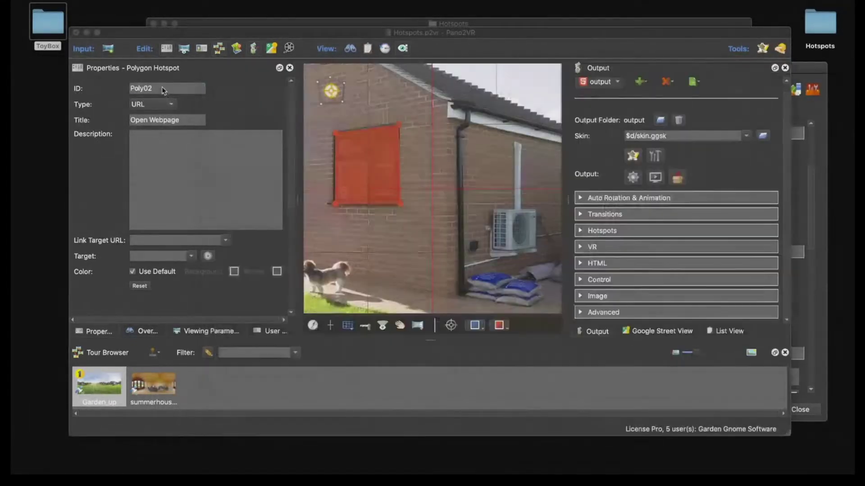
drag(162, 88, 103, 91)
text(web)
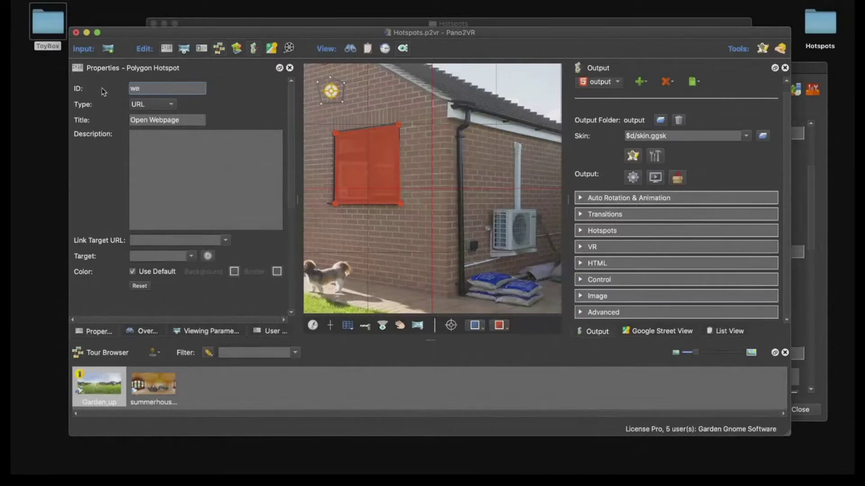
double_click(152, 89)
key(super+z)
click(356, 25)
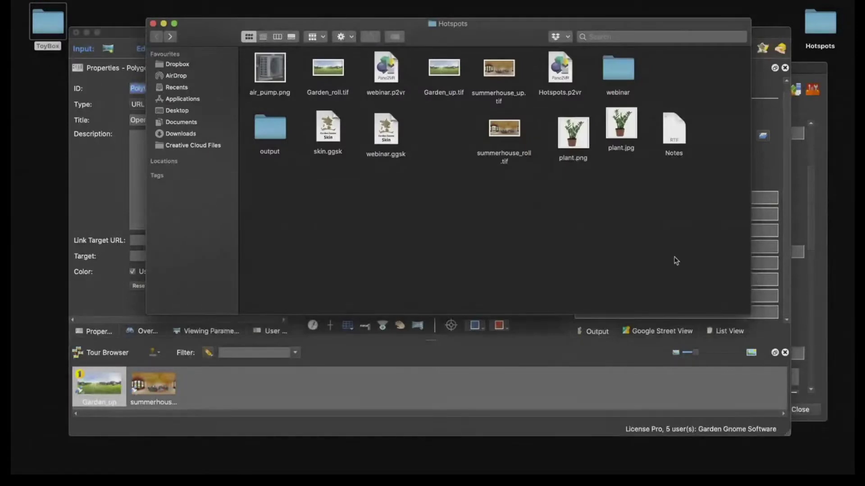
click(779, 185)
- Return to the skin's ftt element and set its Hotspot Proxy ID to *
click(633, 156)
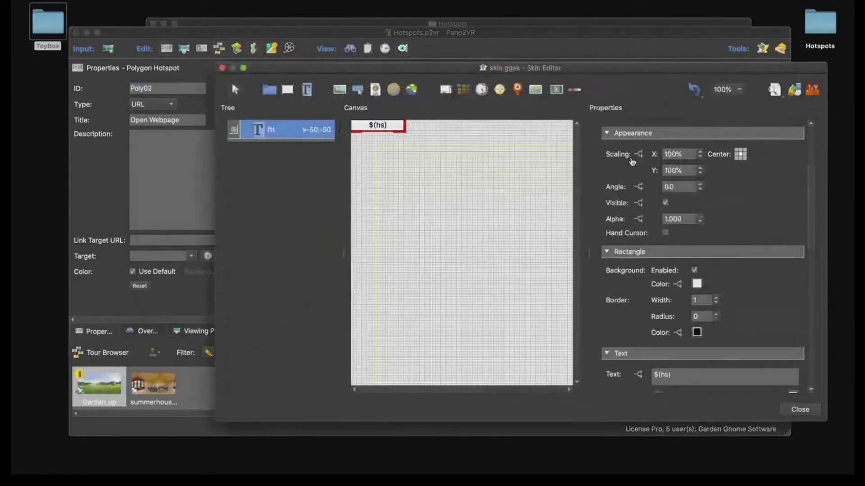
click(296, 132)
scroll(704, 299, down, 10)
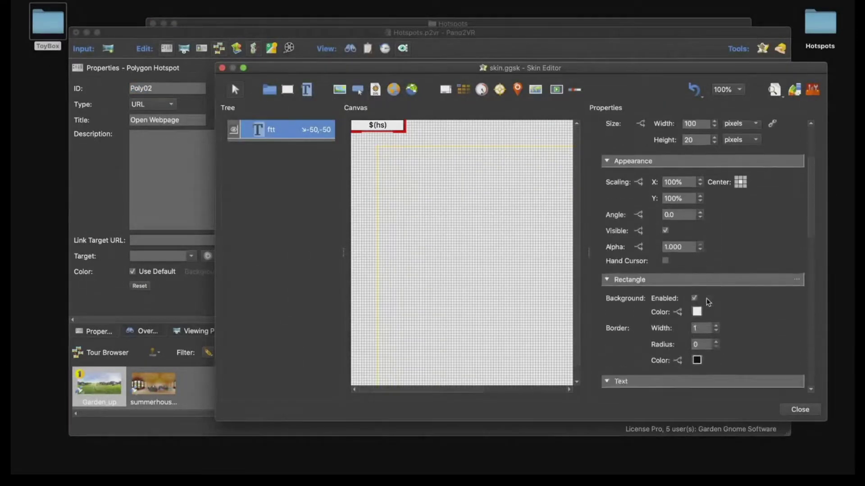
scroll(705, 250, up, 2)
scroll(704, 248, down, 8)
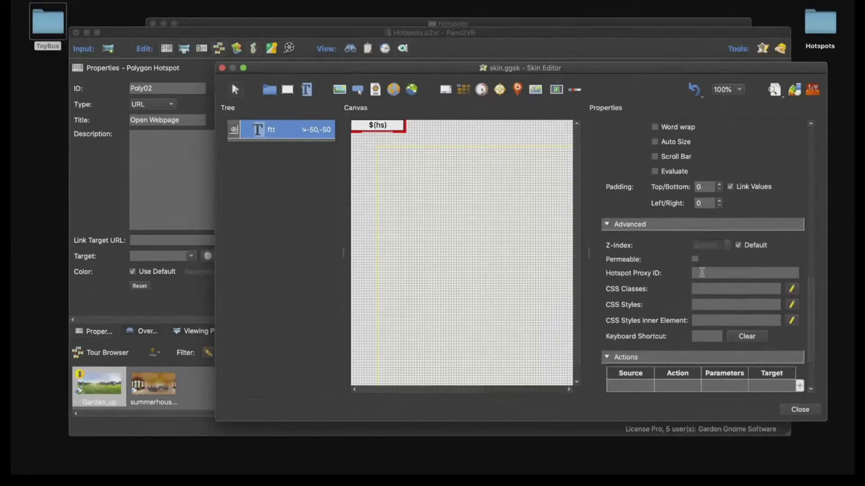
click(703, 273)
text(*)
scroll(702, 273, down, 1)
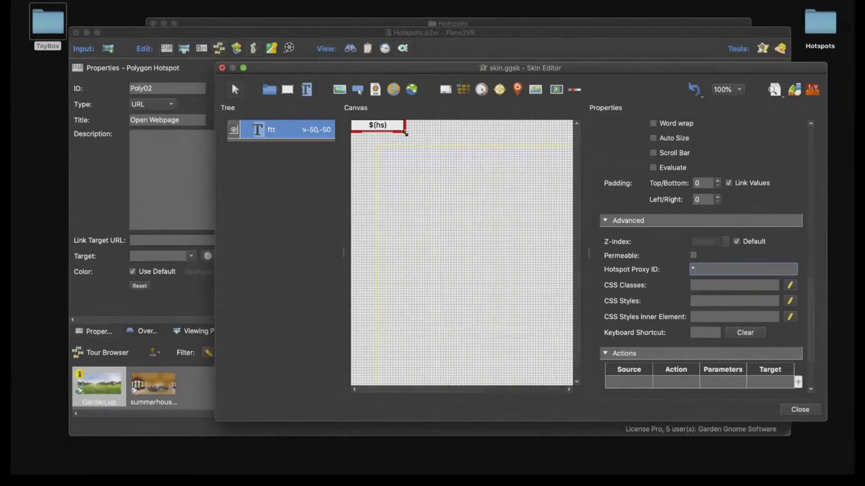
- Make the ftt element invisible by default
scroll(655, 334, down, 3)
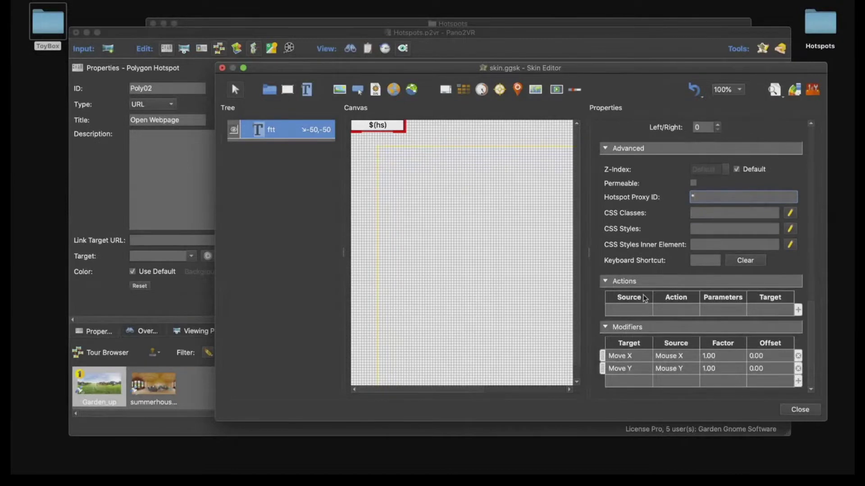
scroll(645, 297, up, 3)
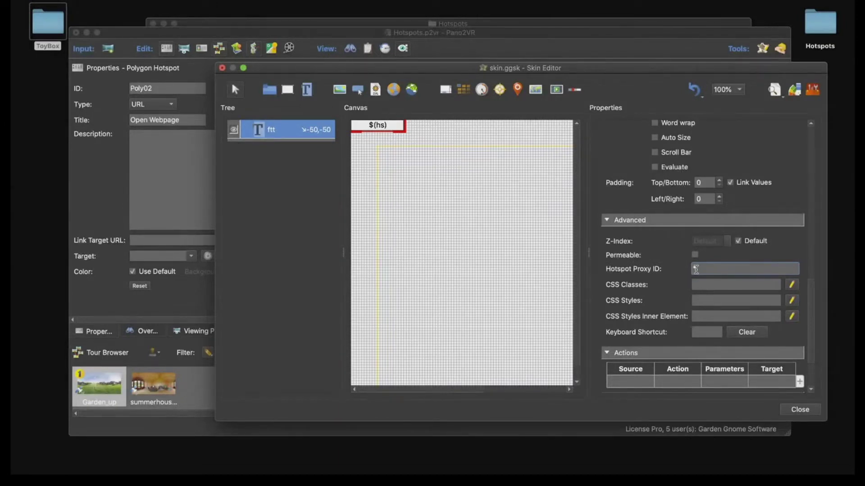
scroll(664, 232, up, 5)
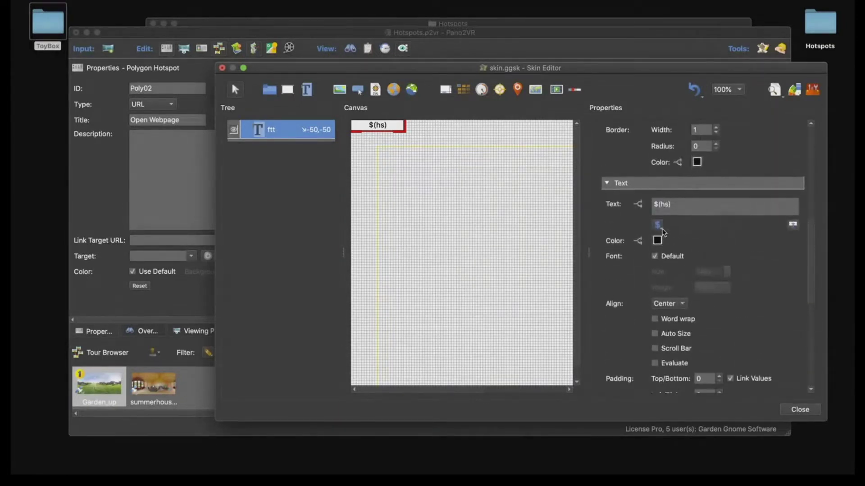
scroll(664, 239, up, 8)
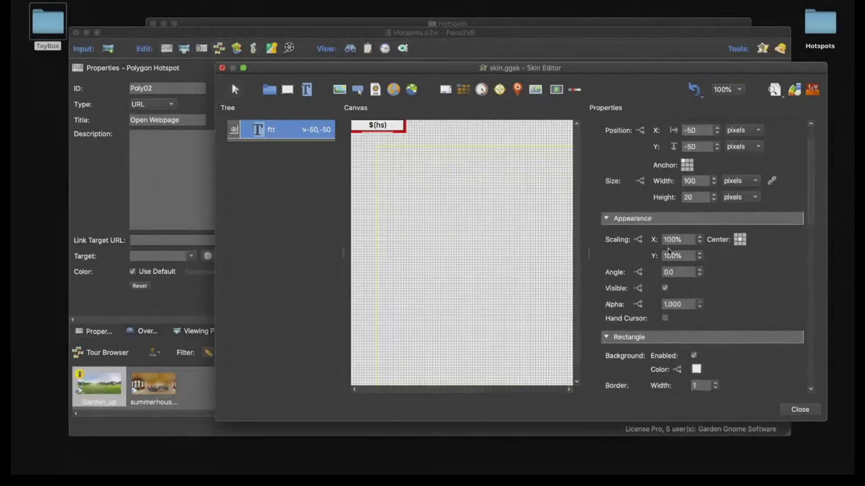
scroll(668, 252, down, 1)
click(664, 275)
scroll(694, 277, down, 1)
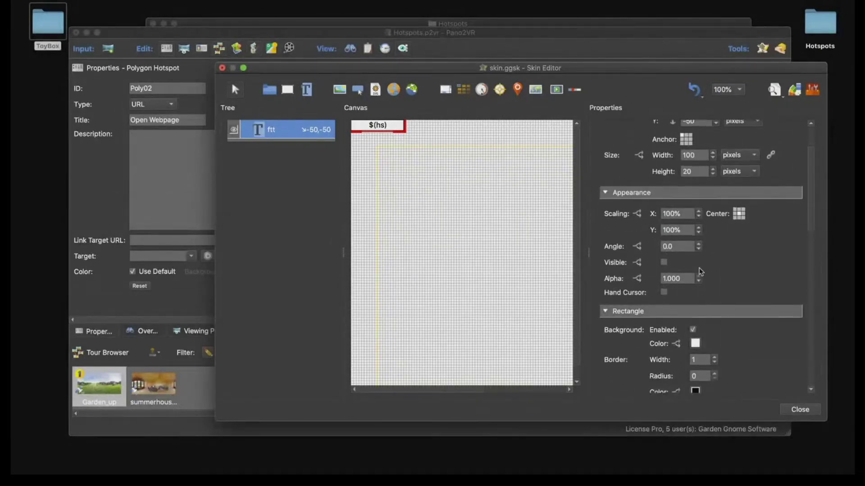
- Add a logic block to the ftt element's Visible property that sets it true when Mouse Over = true, and save the skin
scroll(701, 272, down, 1)
click(637, 231)
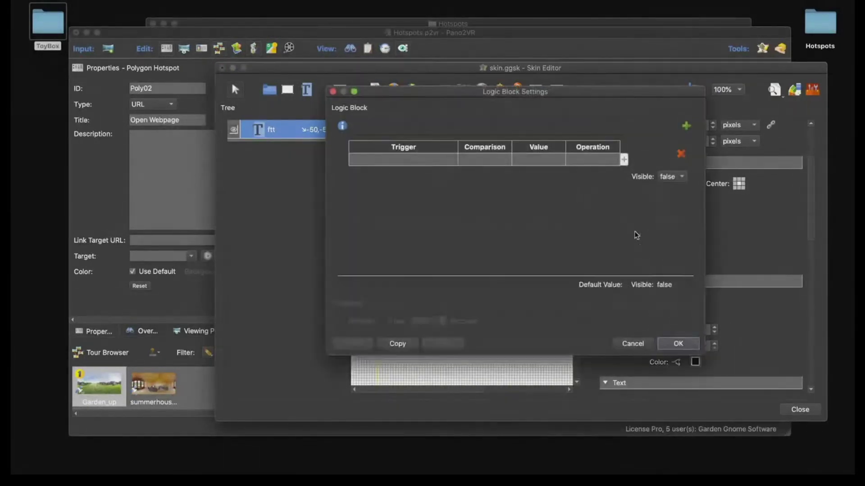
click(404, 158)
click(404, 160)
mouse_move(403, 173)
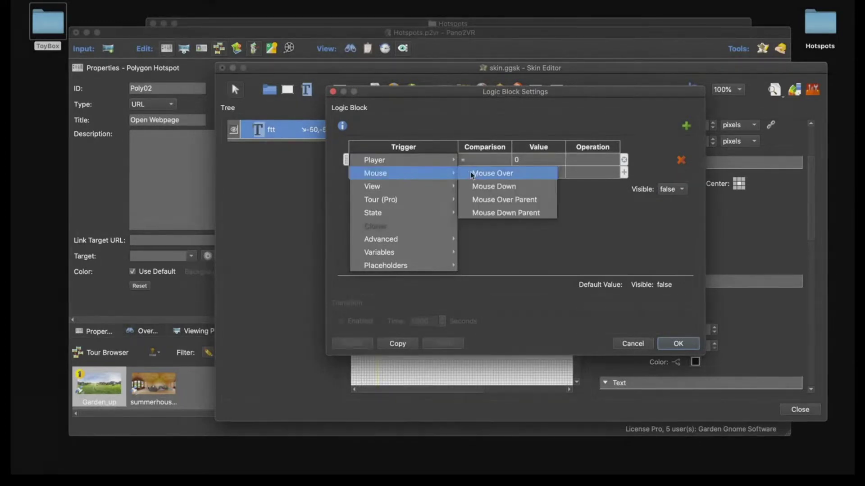
click(472, 174)
click(673, 189)
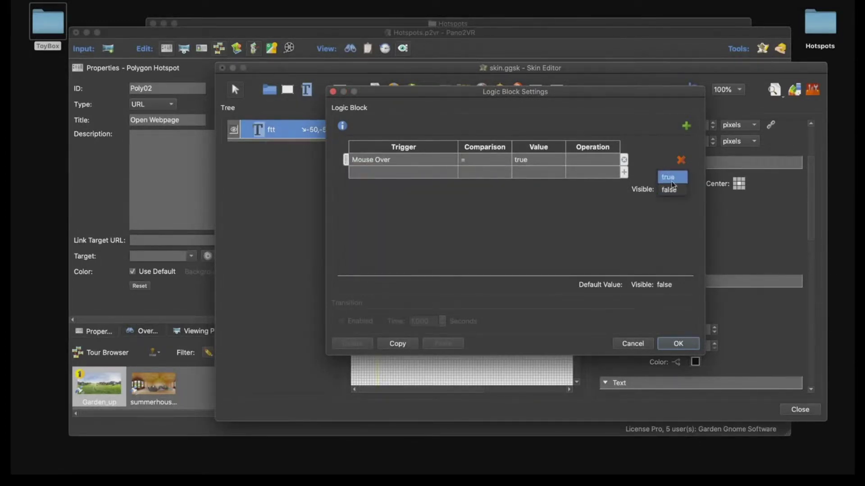
click(671, 181)
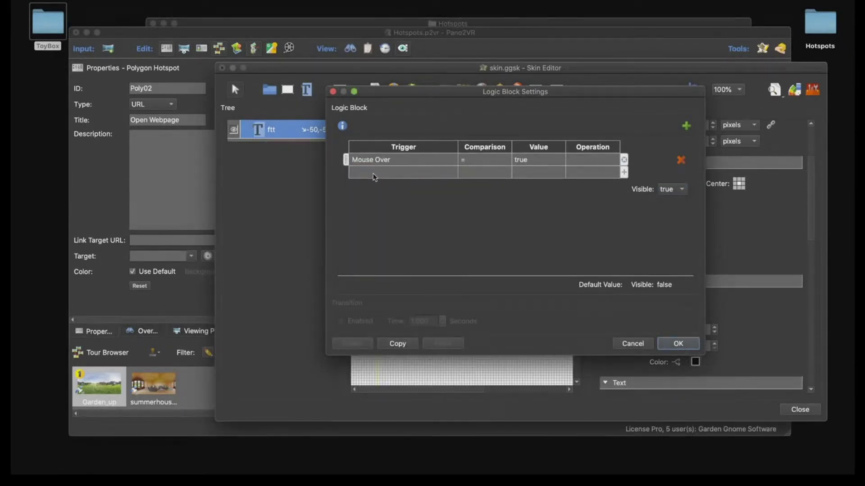
click(678, 344)
click(800, 411)
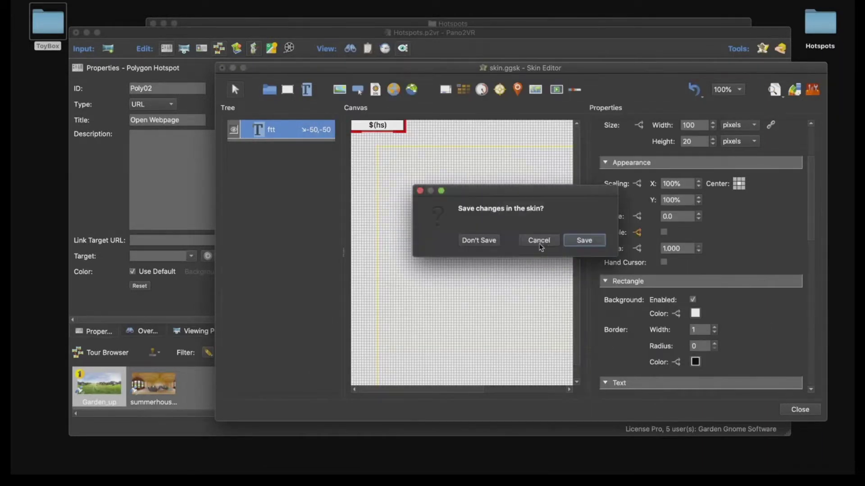
click(585, 240)
- Regenerate the output, overwriting pano.xml, and check the tooltip over the window hotspot in the browser preview
click(632, 177)
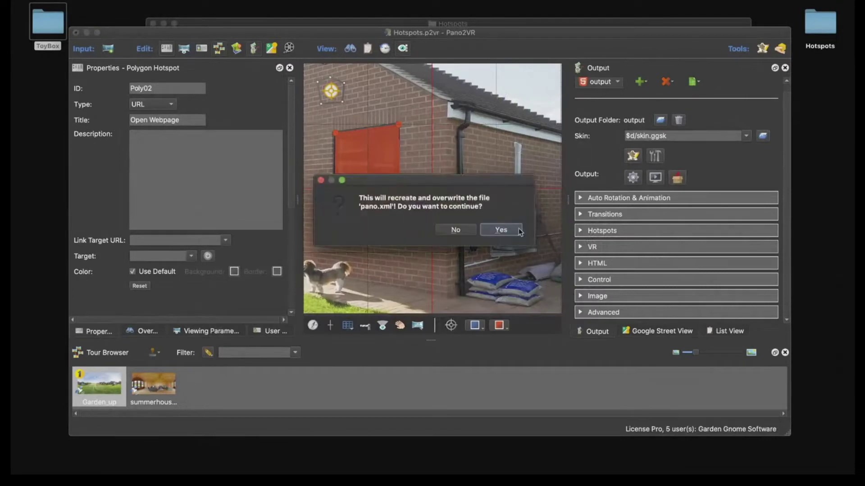
click(501, 230)
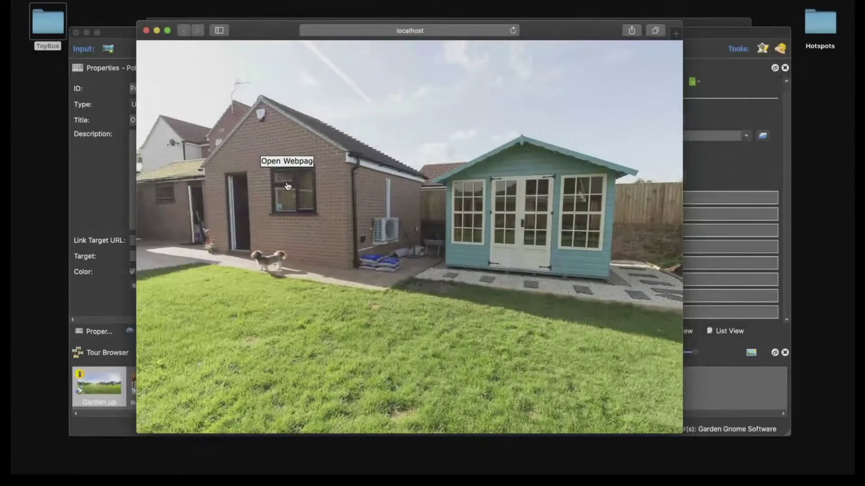
click(145, 31)
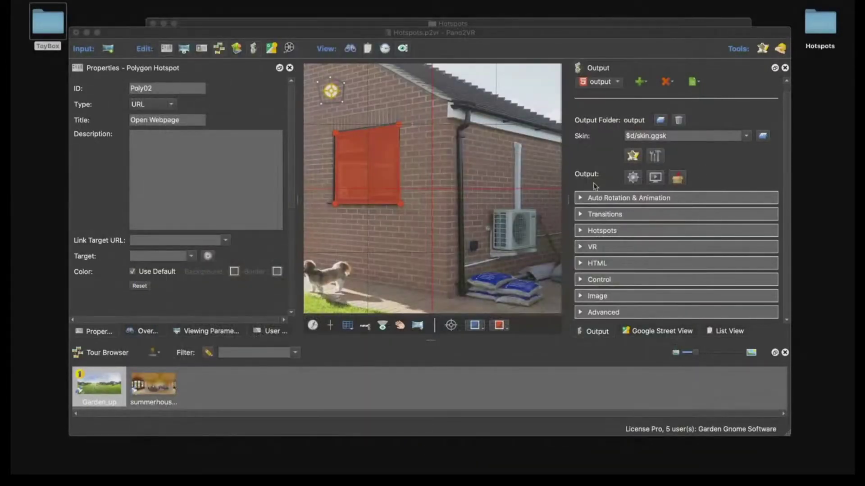
- Draw a small untitled polygon hotspot on the brick wall beside the window and regenerate the output to preview its tooltip
click(422, 145)
click(445, 145)
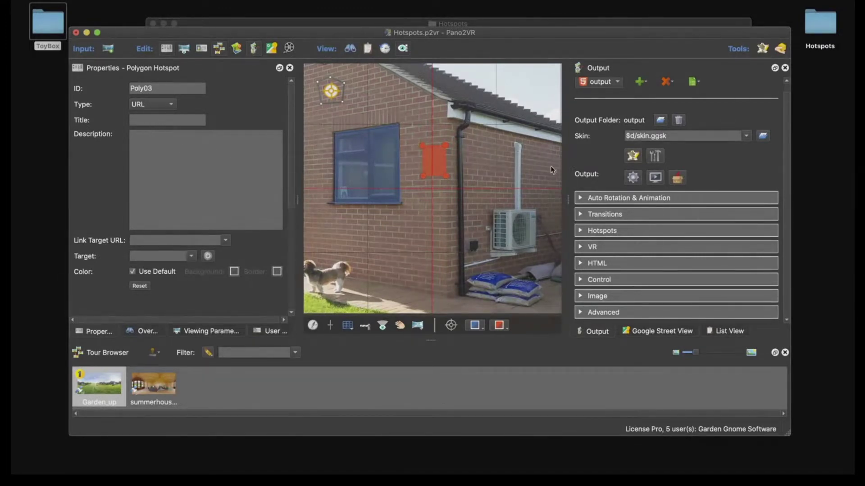
click(632, 177)
click(509, 228)
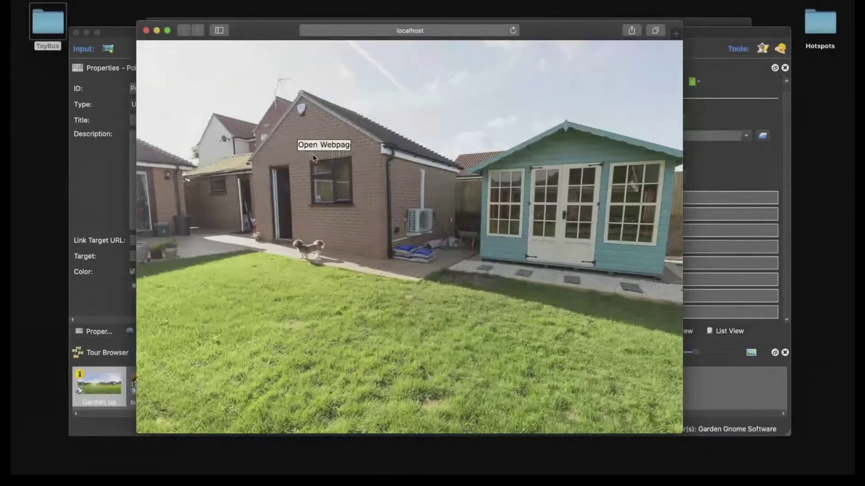
click(146, 30)
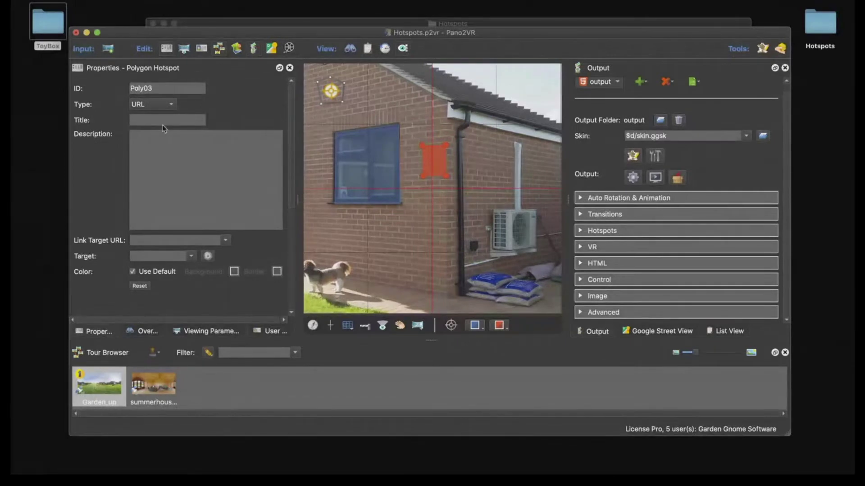
- Reopen the skin and add a hotspot title placeholder condition, joined with And, to the ftt element's visibility logic block
click(632, 156)
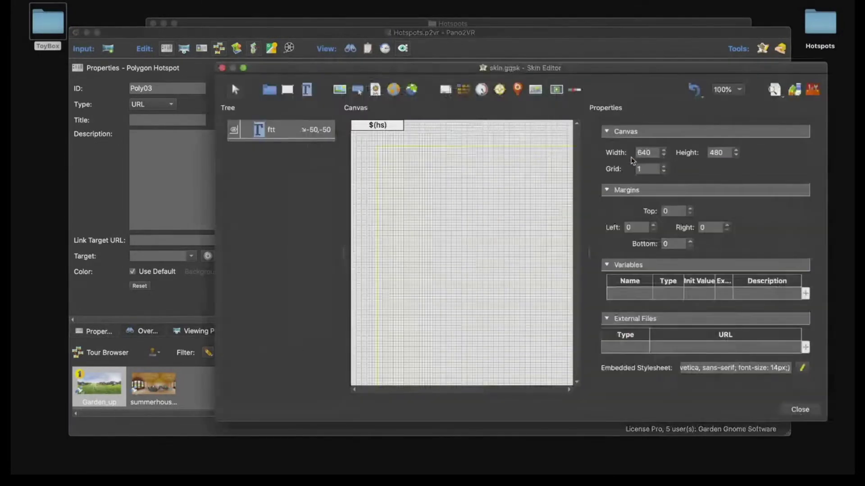
click(266, 131)
scroll(703, 225, down, 4)
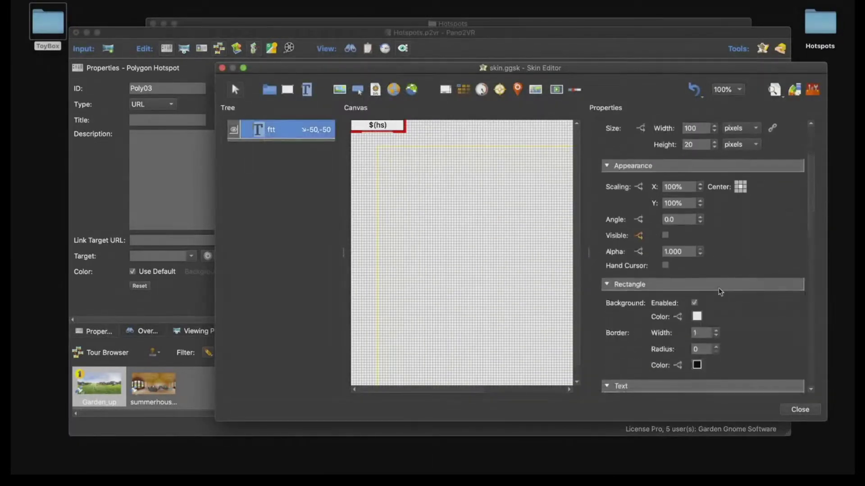
click(638, 231)
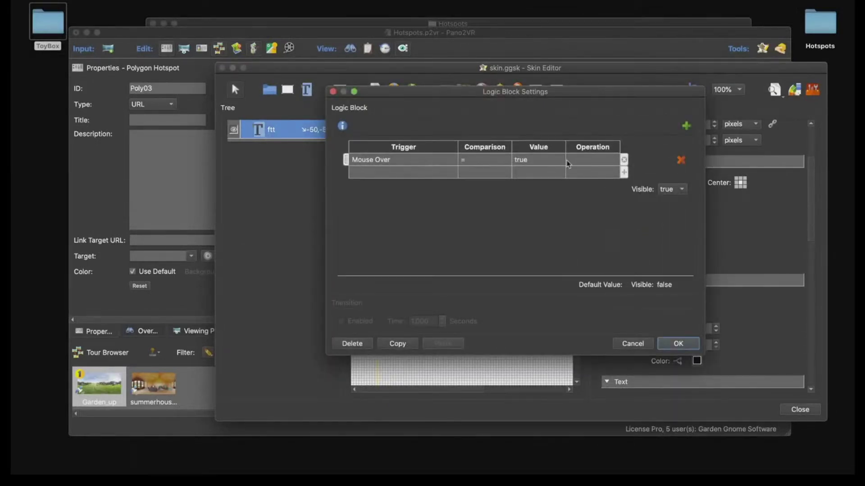
click(411, 174)
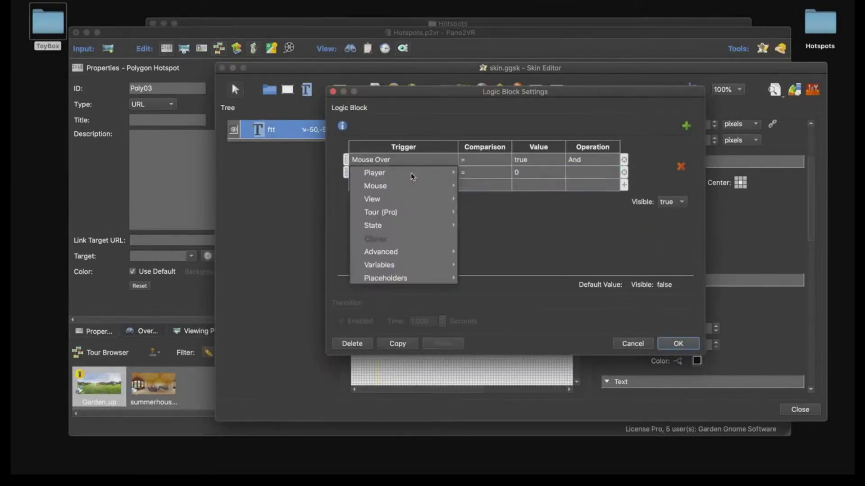
mouse_move(427, 280)
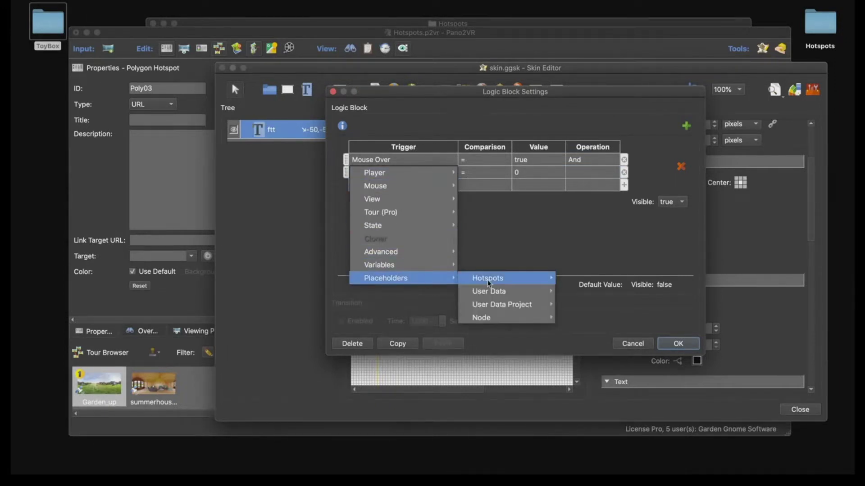
mouse_move(523, 282)
click(595, 282)
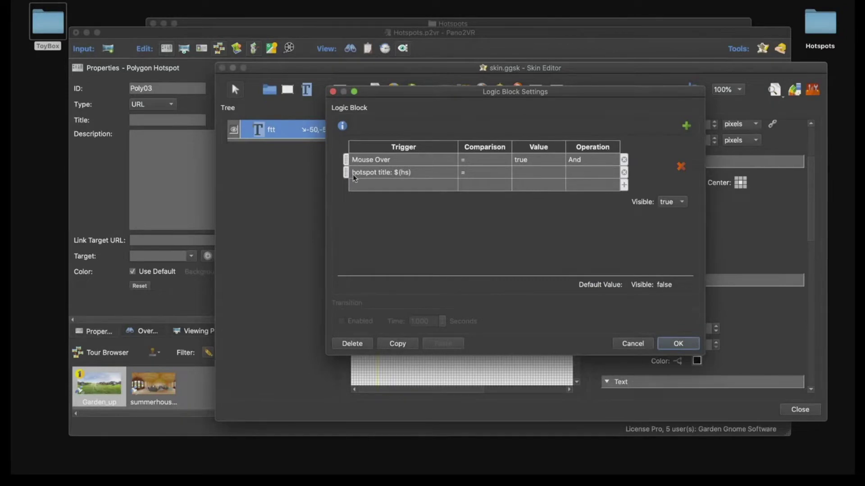
- Set the hotspot title condition's comparison to ≠ with an empty value, apply the logic block, and save the skin
click(475, 173)
click(475, 173)
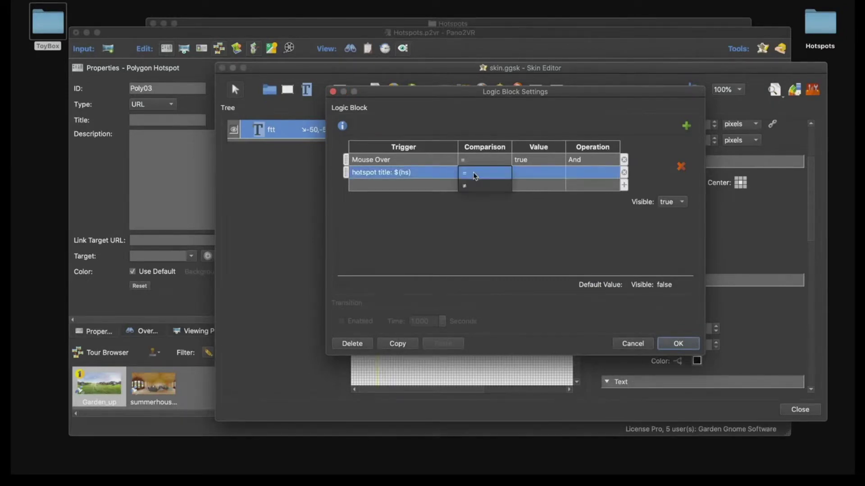
click(475, 185)
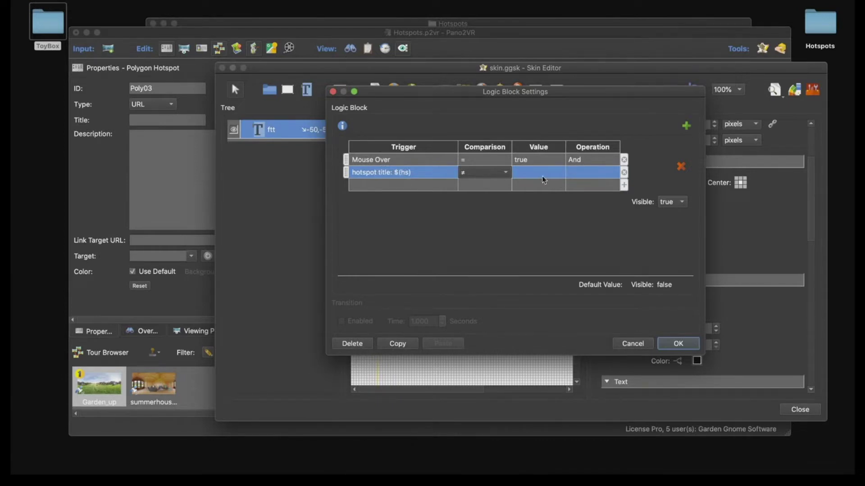
click(683, 344)
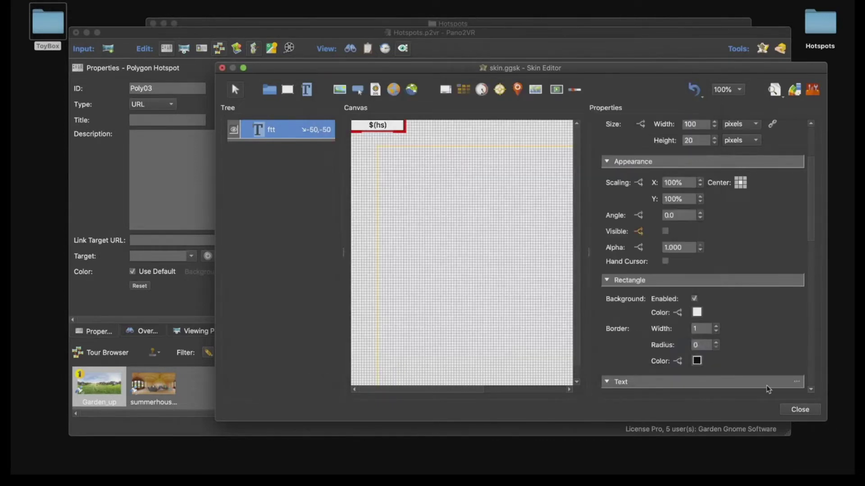
click(790, 410)
click(586, 239)
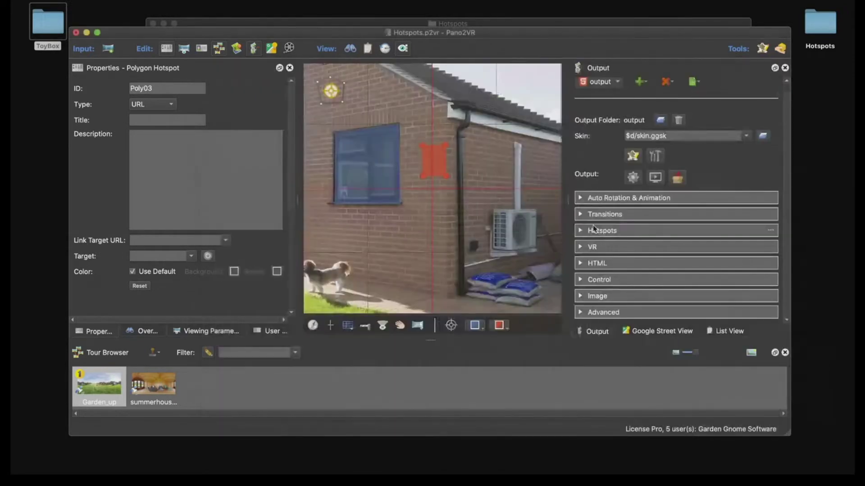
- Regenerate the output and pan the preview to check the tooltip over the titled and untitled polygon hotspots
key(super+g)
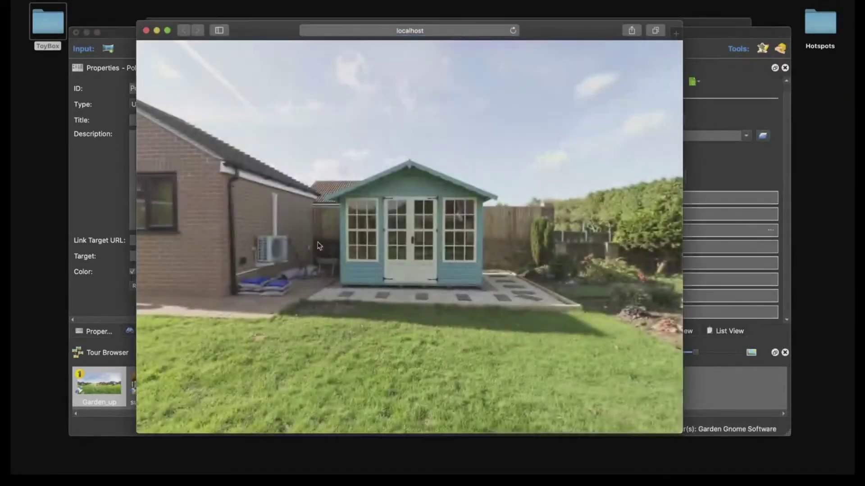
drag(319, 245, 361, 195)
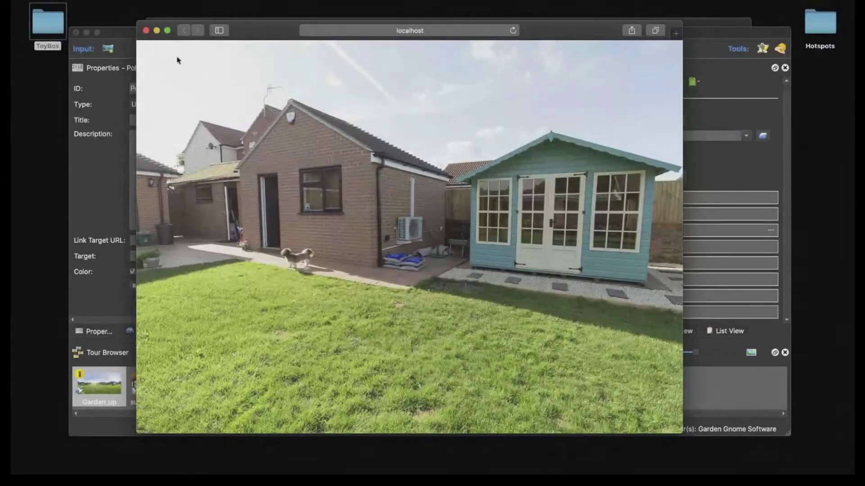
click(146, 30)
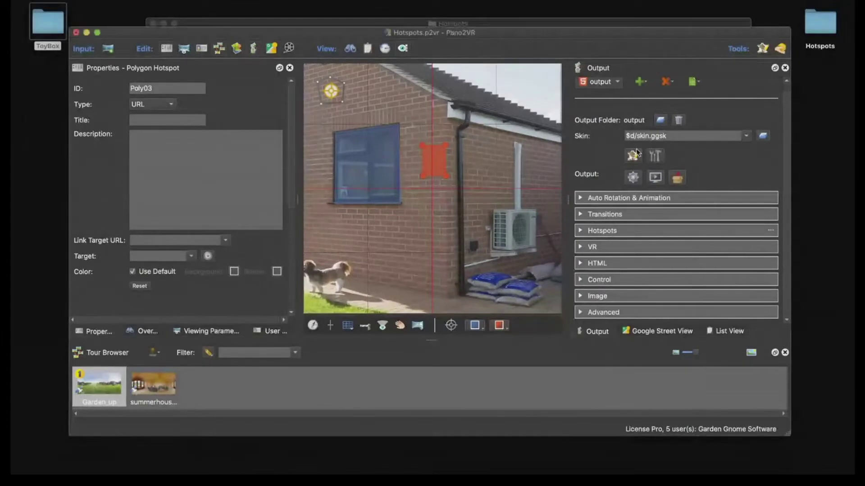
- Reopen the skin, disable the ftt element's background, and set its border color to white
click(634, 155)
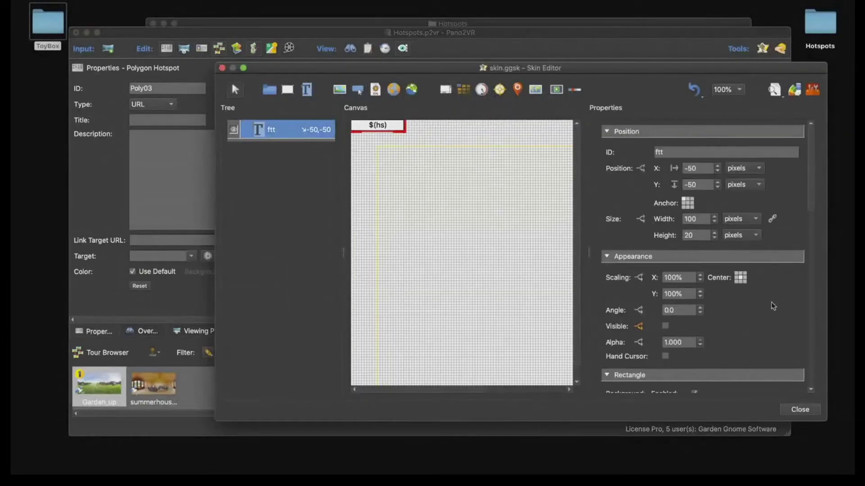
scroll(772, 306, down, 5)
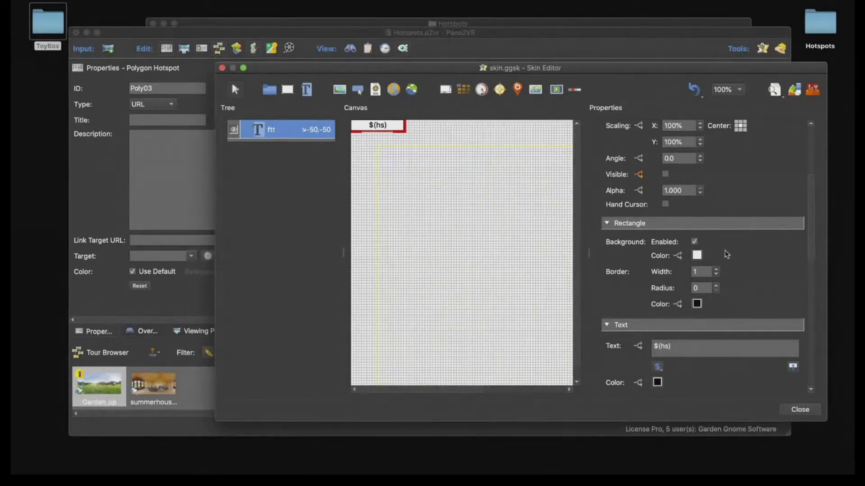
click(695, 242)
scroll(695, 250, down, 3)
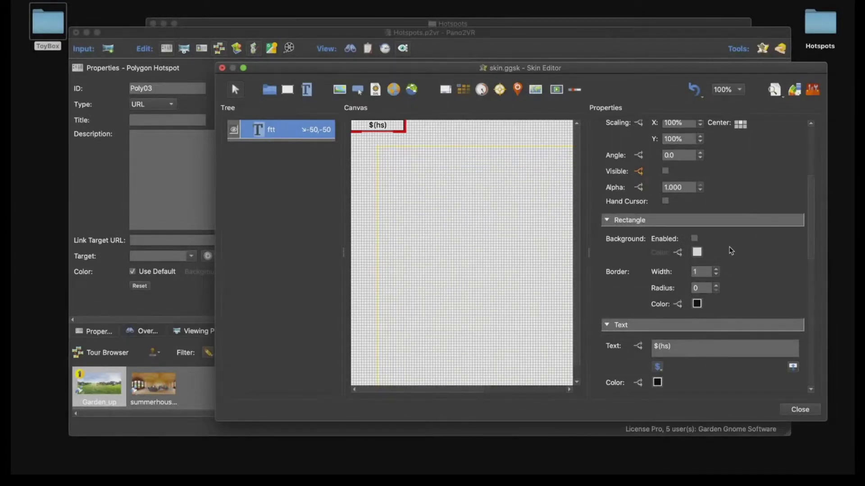
click(697, 262)
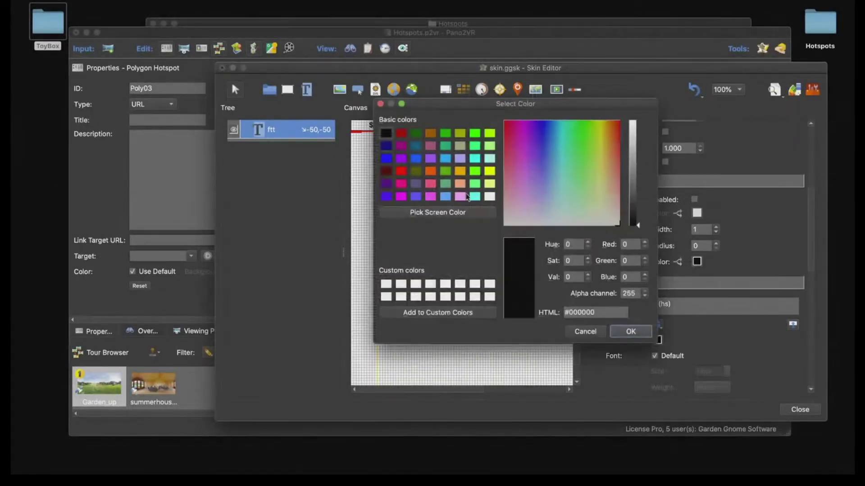
click(503, 219)
click(630, 331)
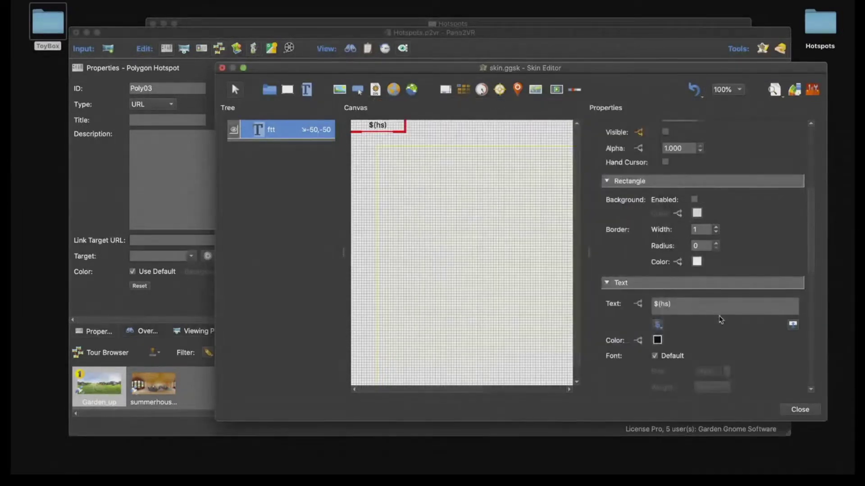
- Set the ftt element's text color to white
scroll(720, 320, down, 12)
scroll(720, 320, up, 1)
click(657, 142)
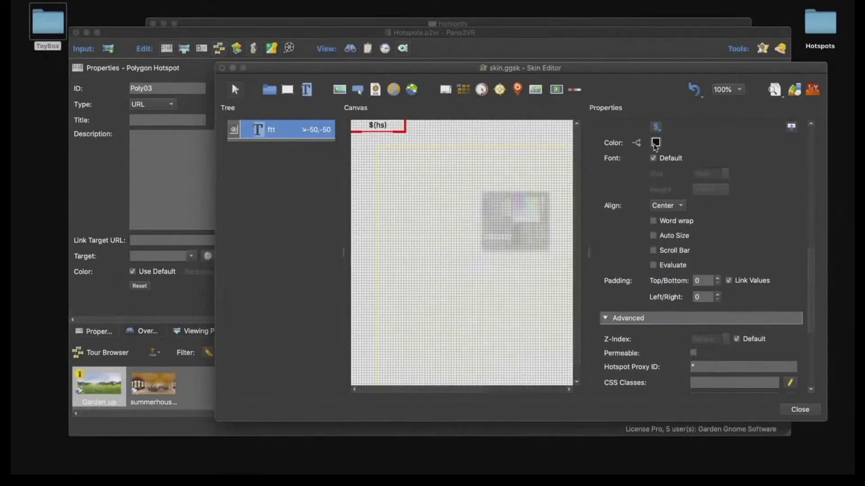
click(494, 198)
click(630, 332)
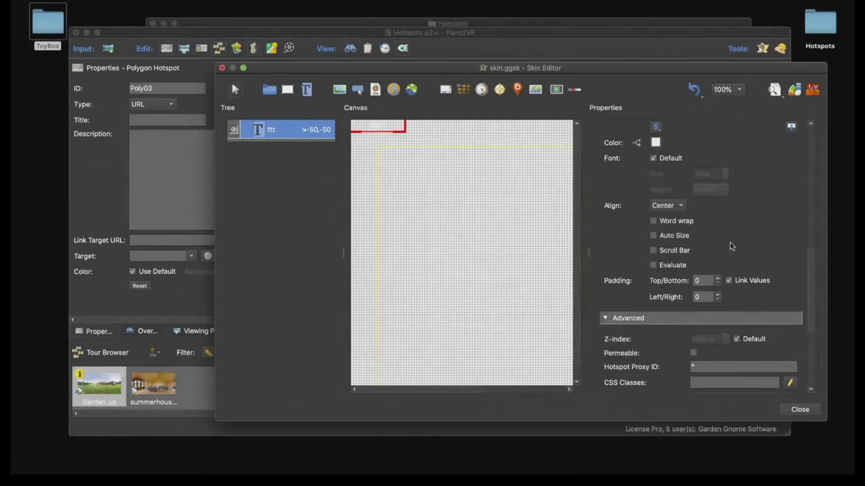
- Enable Auto Size for the ftt element's text and increase its border radius by three increments
scroll(731, 247, up, 1)
click(654, 251)
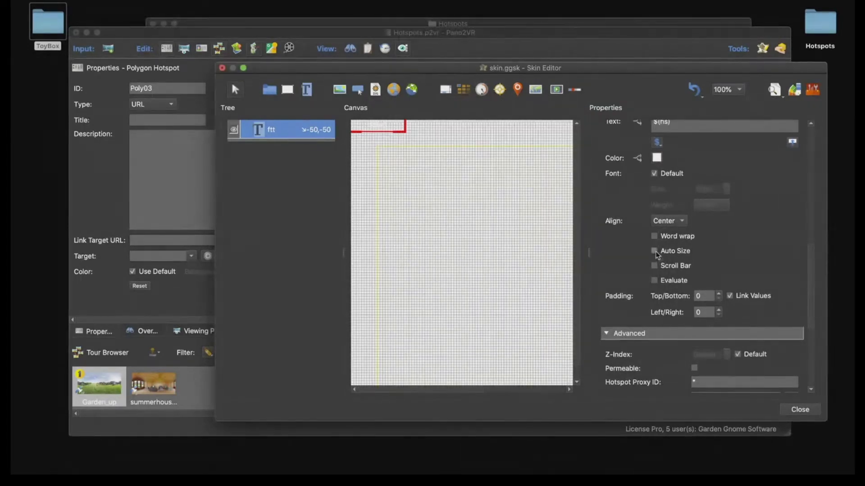
scroll(728, 267, up, 1)
scroll(729, 267, up, 4)
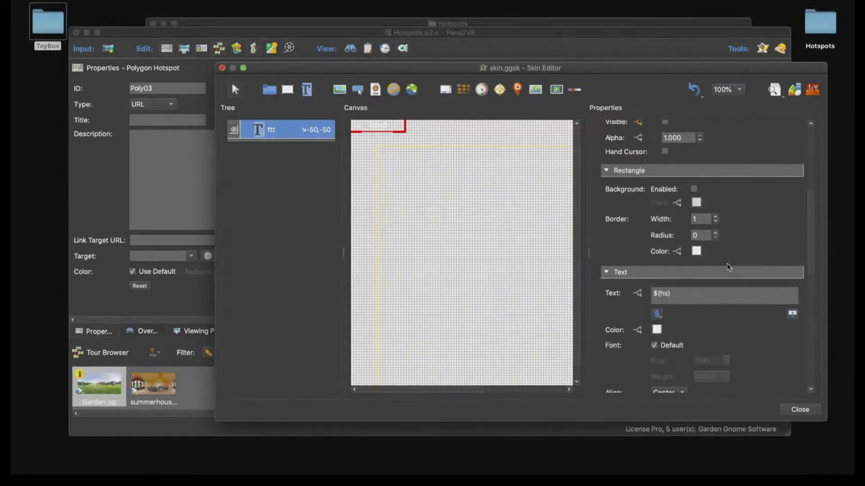
click(716, 233)
click(716, 233)
click(716, 233)
- Deselect the ftt element and regenerate the output to preview the restyled tooltip in the browser
click(504, 281)
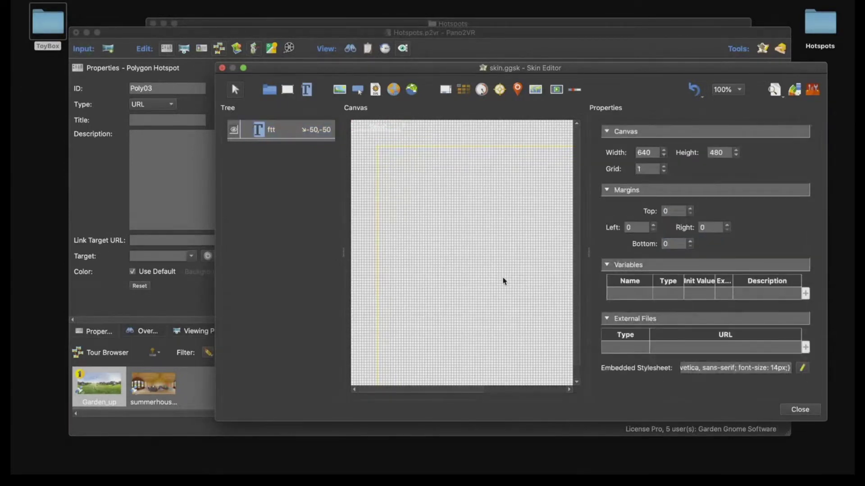
key(super+g)
key(Return)
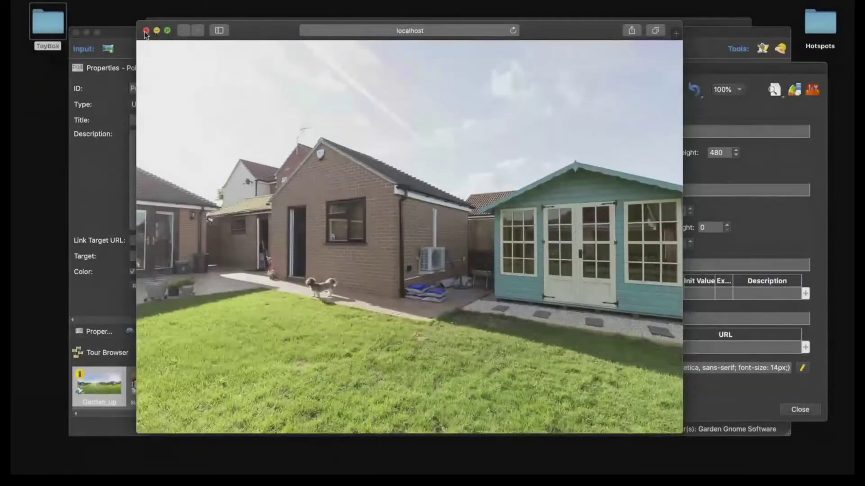
- Close the browser preview, unlink the ftt element's text padding values, and set its left/right padding to 4
click(146, 31)
click(283, 130)
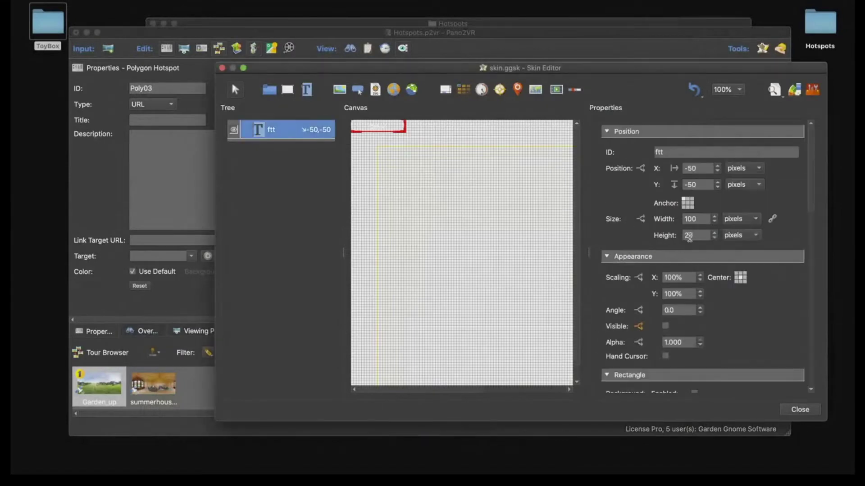
scroll(689, 238, down, 15)
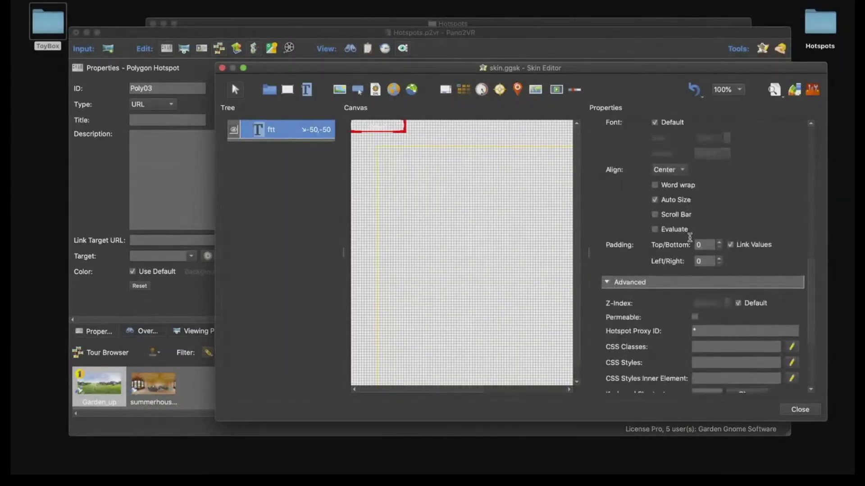
scroll(689, 237, down, 2)
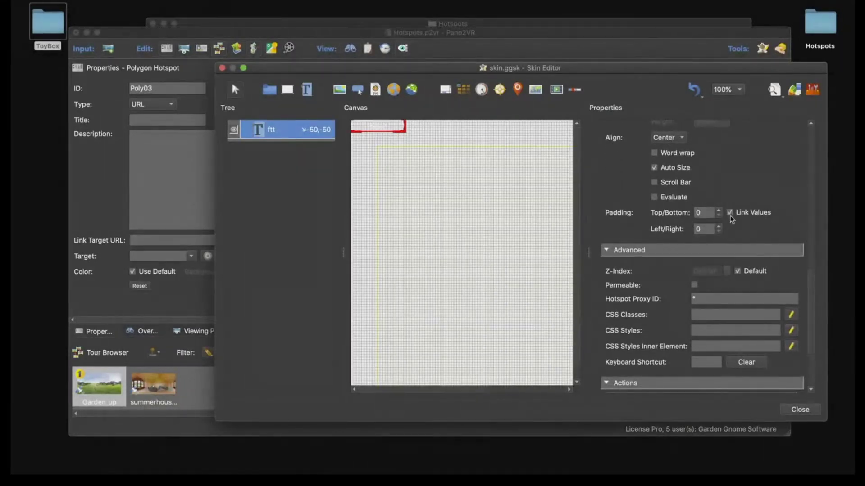
click(730, 213)
click(705, 229)
text(4)
click(754, 236)
- Regenerate the output and check the padded tooltip over the window hotspot in the browser, closing the preview when done
key(super+g)
key(Return)
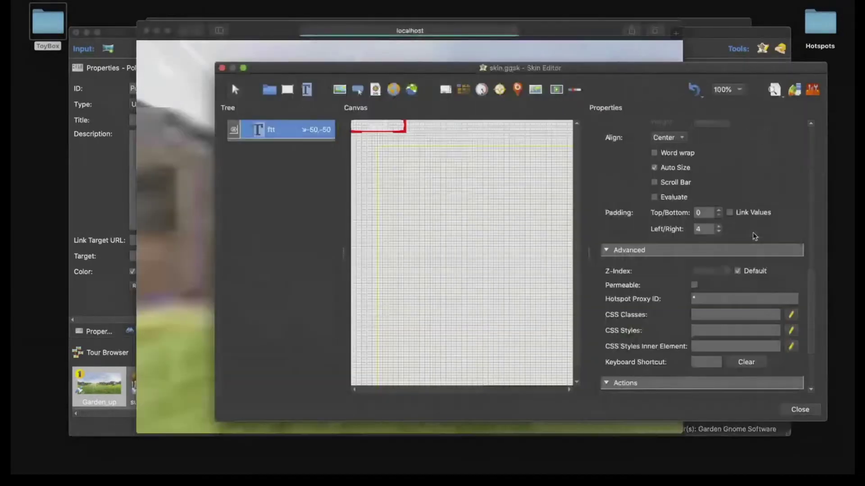
click(201, 161)
drag(203, 156, 369, 188)
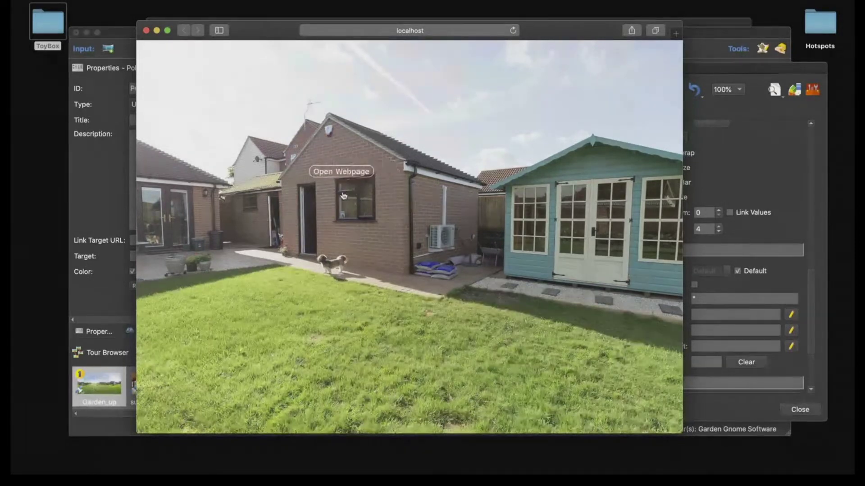
drag(374, 168, 348, 175)
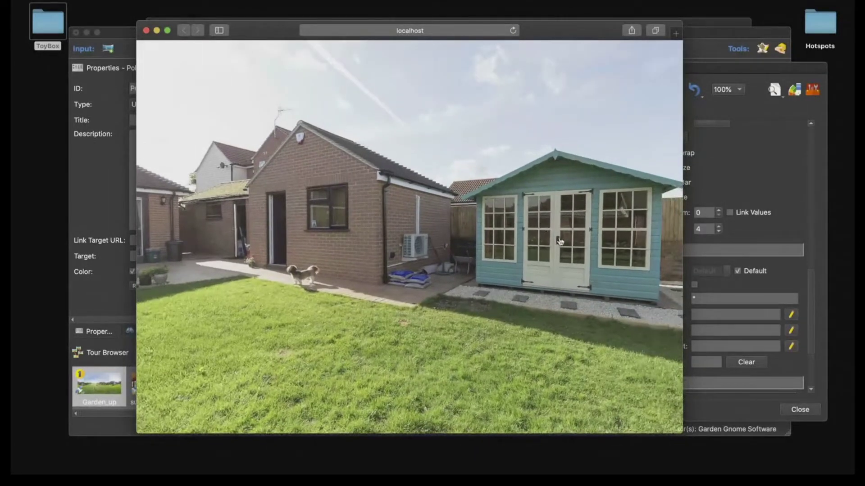
click(146, 30)
- Delete the untitled polygon hotspot on the brick wall beside the window
click(173, 206)
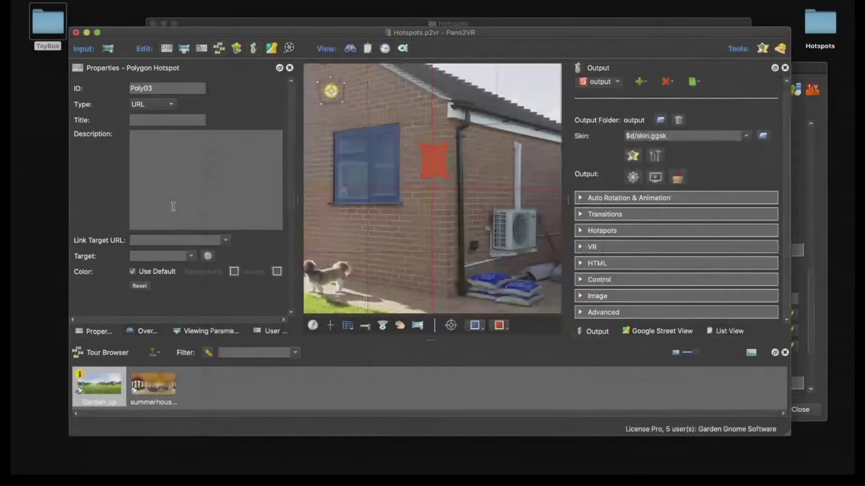
click(482, 229)
click(440, 170)
key(Delete)
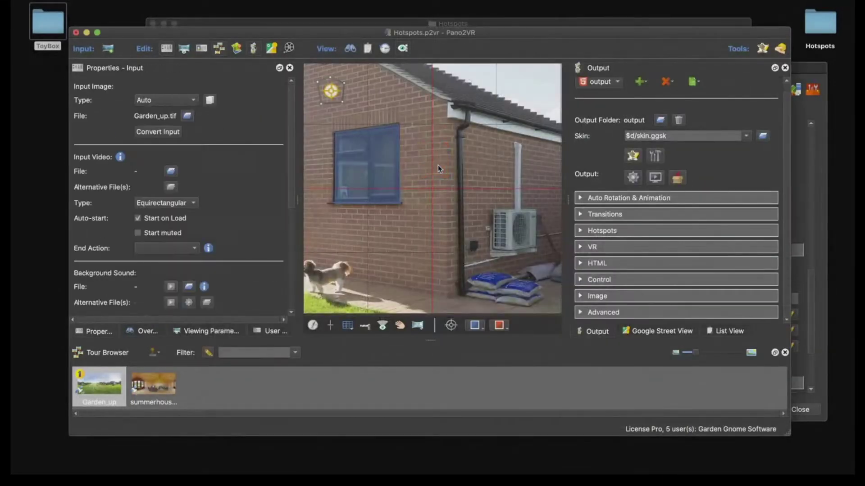
- Set the title of the polygon hotspot on the summerhouse door to Enter
drag(497, 167, 510, 237)
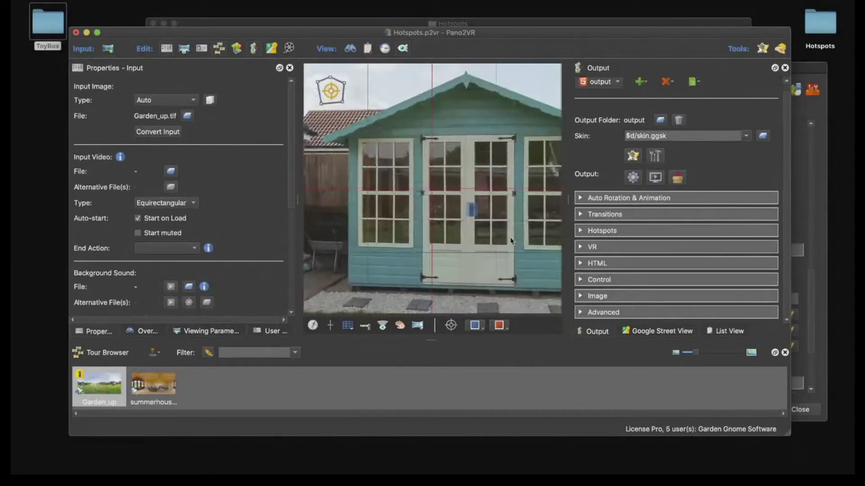
click(470, 212)
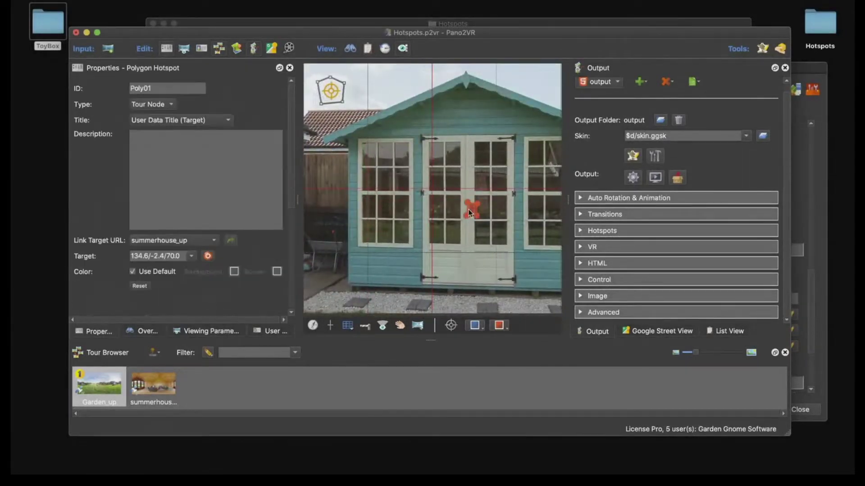
click(176, 121)
click(170, 107)
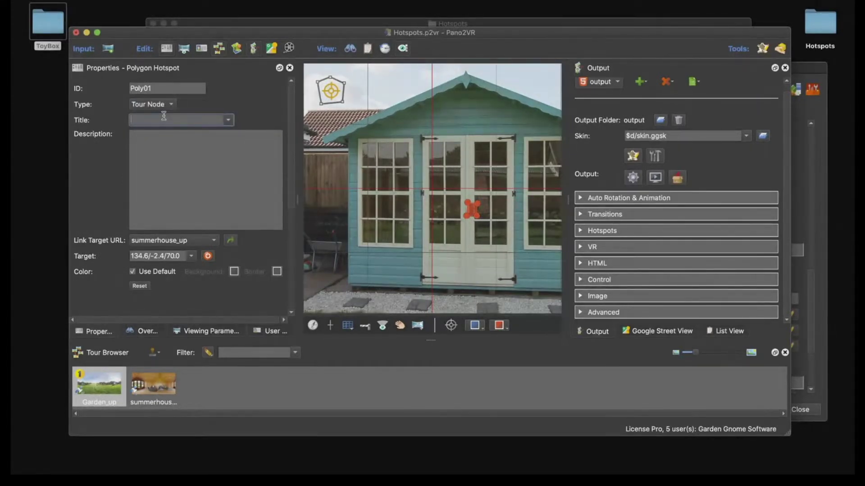
text(Enye)
text(te)
text(r)
key(Return)
- Regenerate the output, check the door and window hotspots' tooltips in the browser, and close the preview
click(633, 177)
click(502, 228)
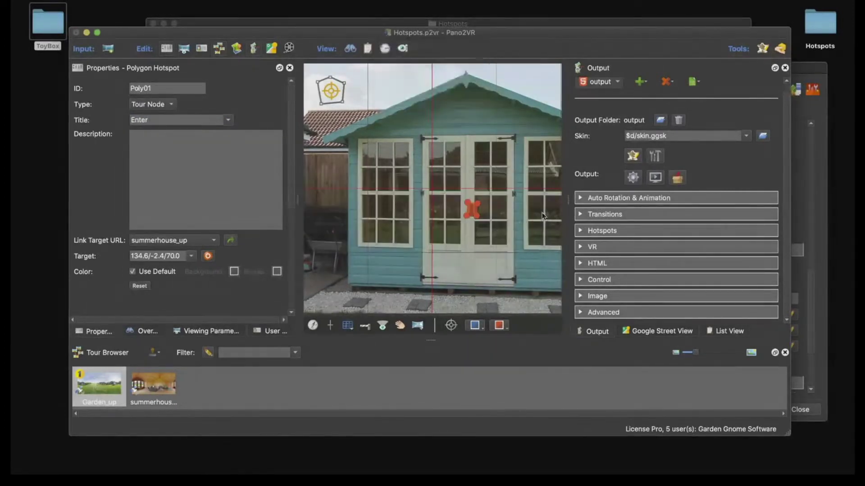
click(412, 242)
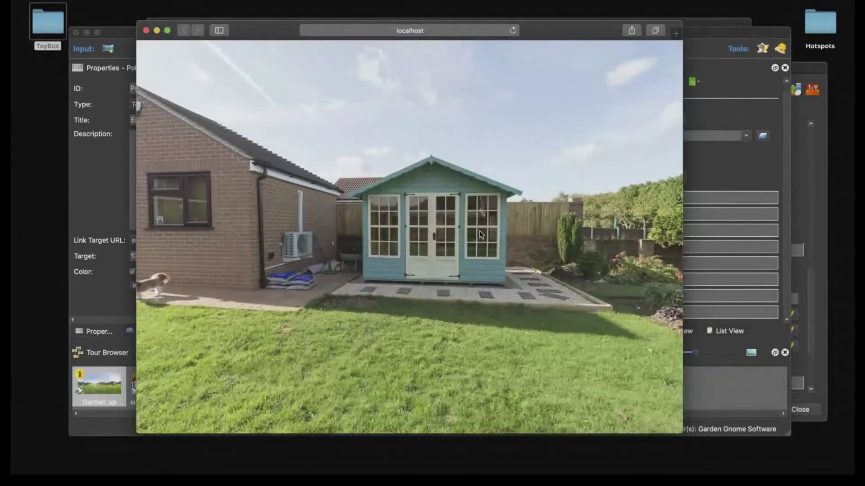
drag(479, 230, 390, 193)
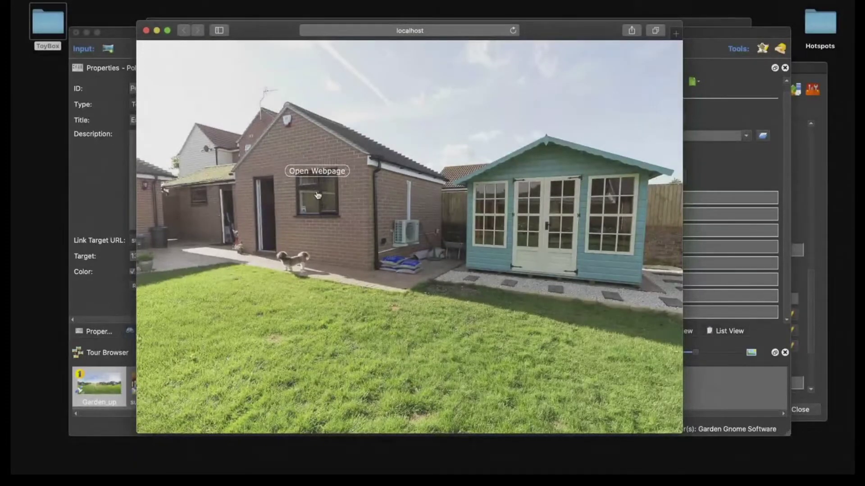
click(146, 30)
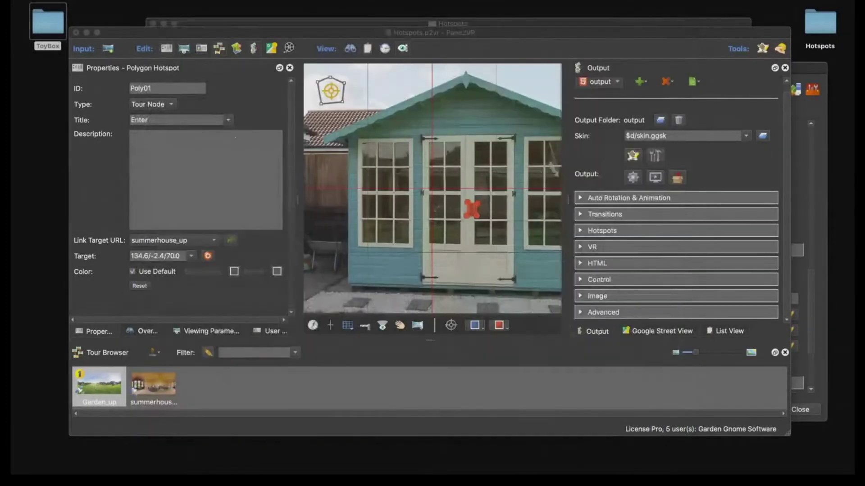
drag(327, 204, 529, 204)
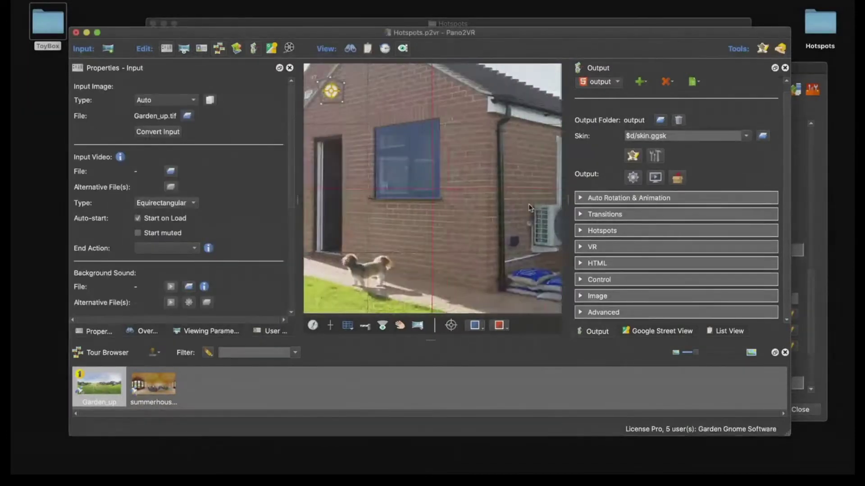
click(418, 179)
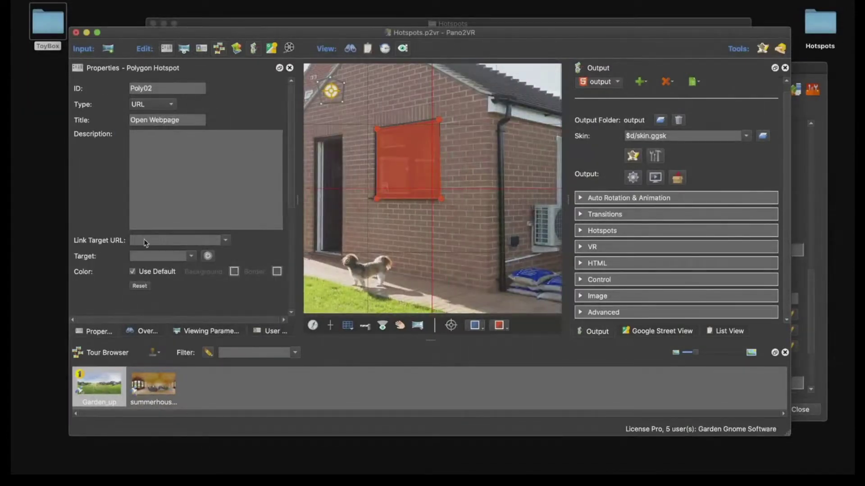
click(145, 240)
text(https://ggnome.com)
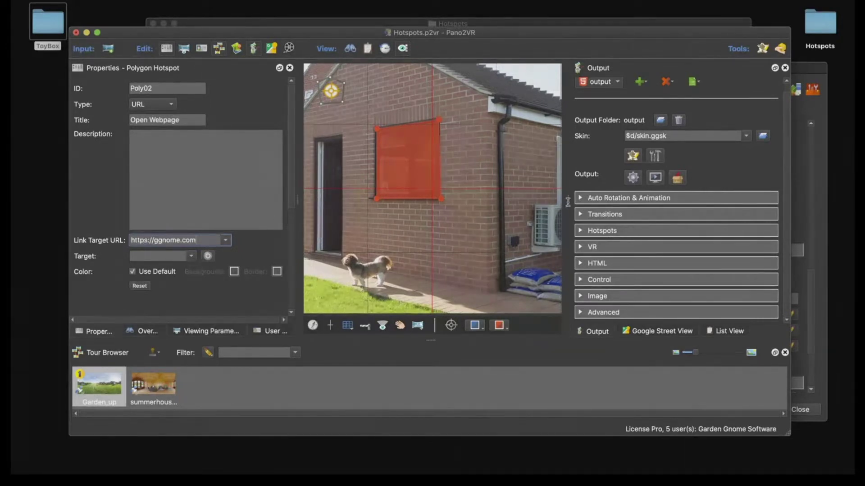
- Regenerate the output, test the window hotspot's web link in the browser, and close the preview
click(633, 180)
click(507, 233)
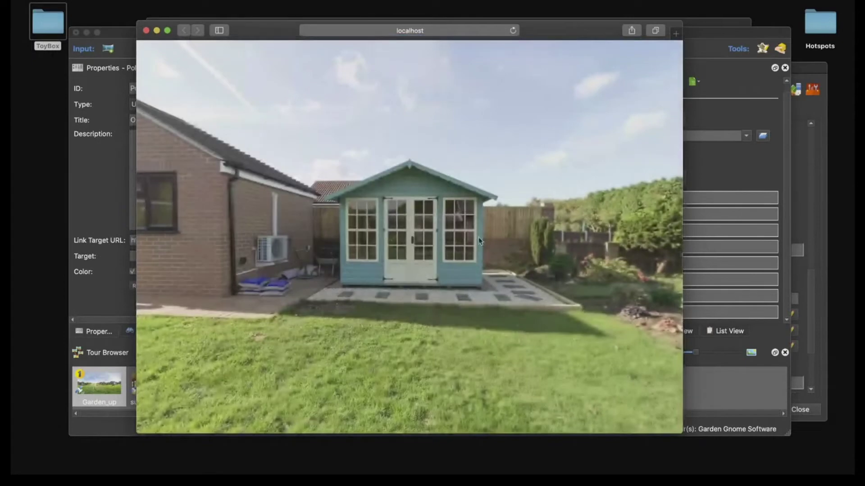
drag(478, 237, 521, 183)
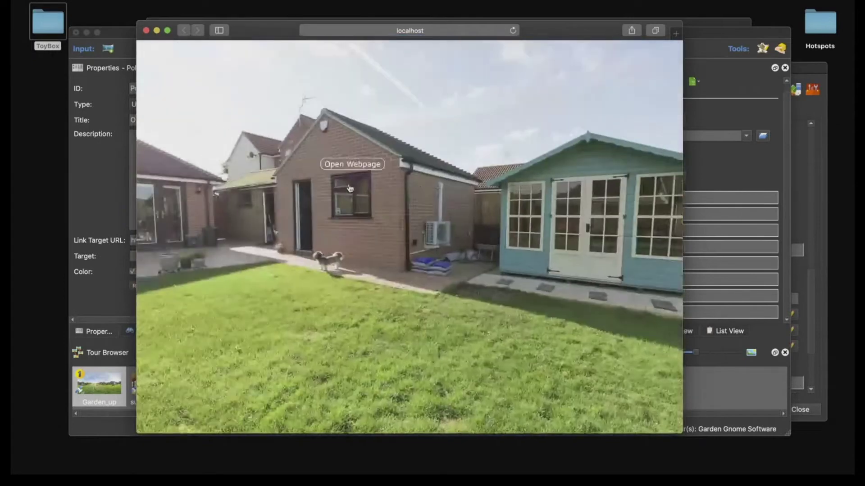
click(350, 188)
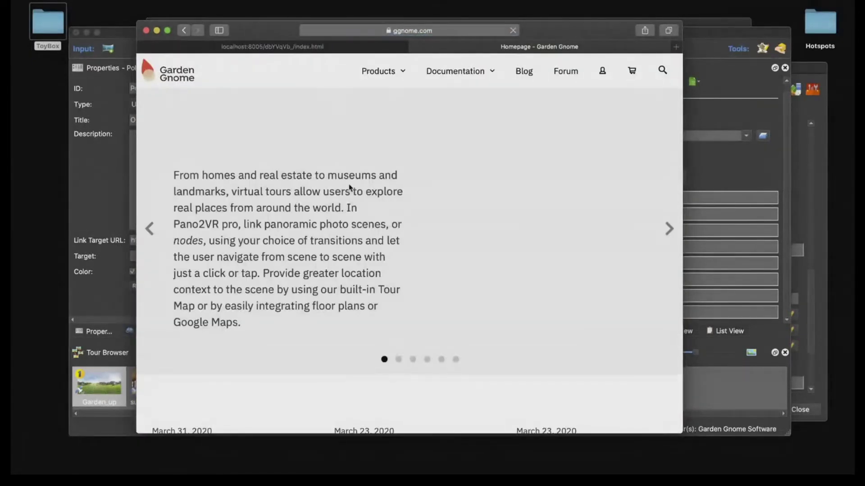
click(415, 47)
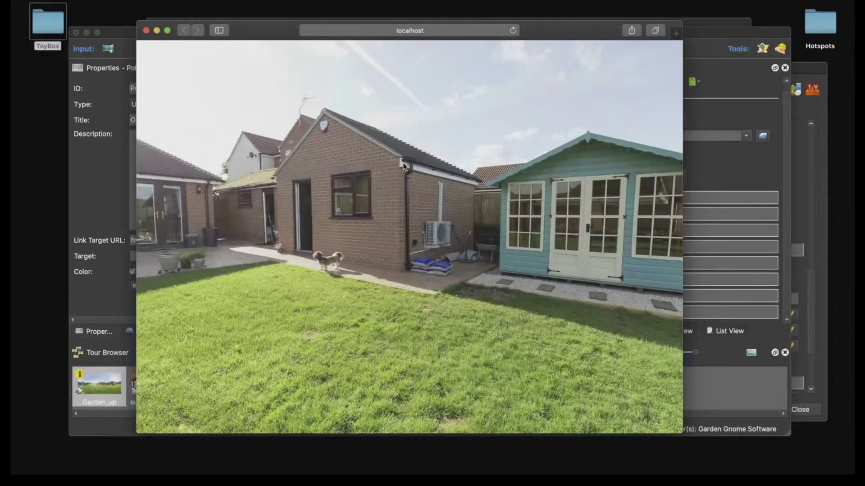
click(147, 30)
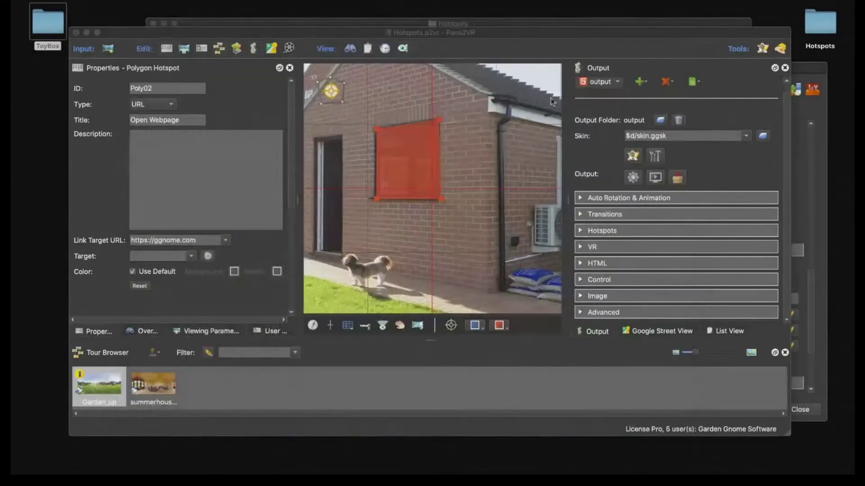
- Reopen the skin, hide the ftt element on the canvas, and turn off the display of off-canvas elements
click(633, 156)
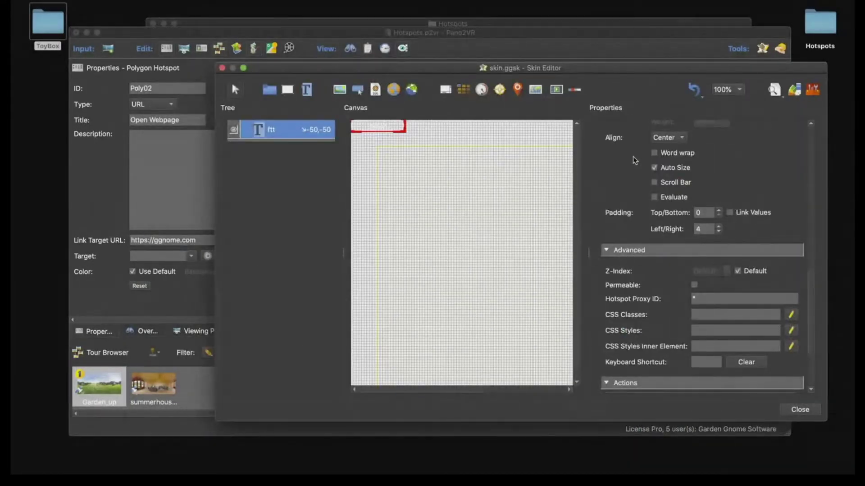
click(233, 130)
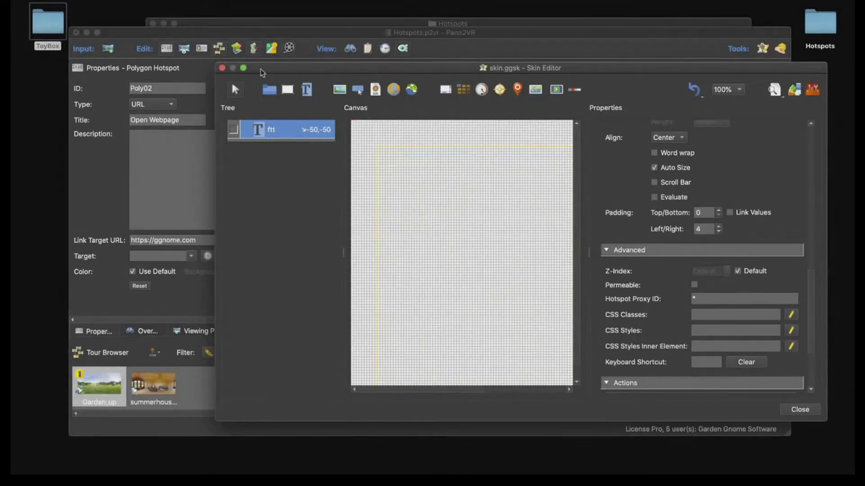
mouse_move(150, 4)
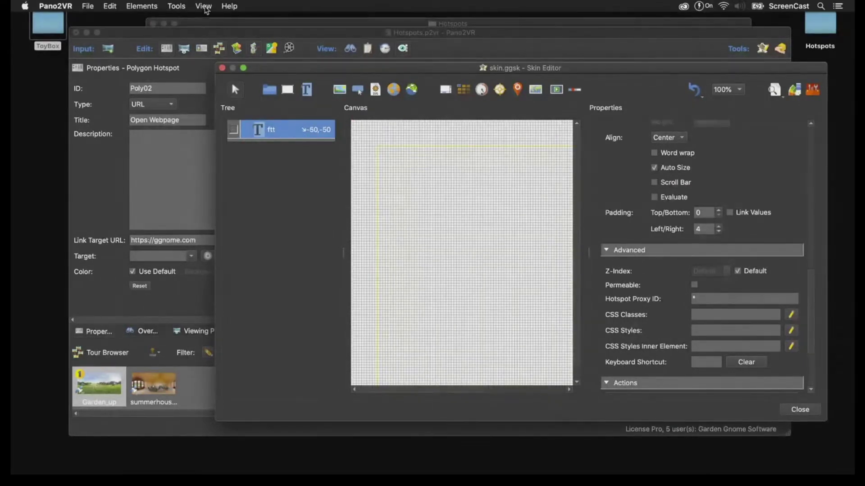
click(203, 6)
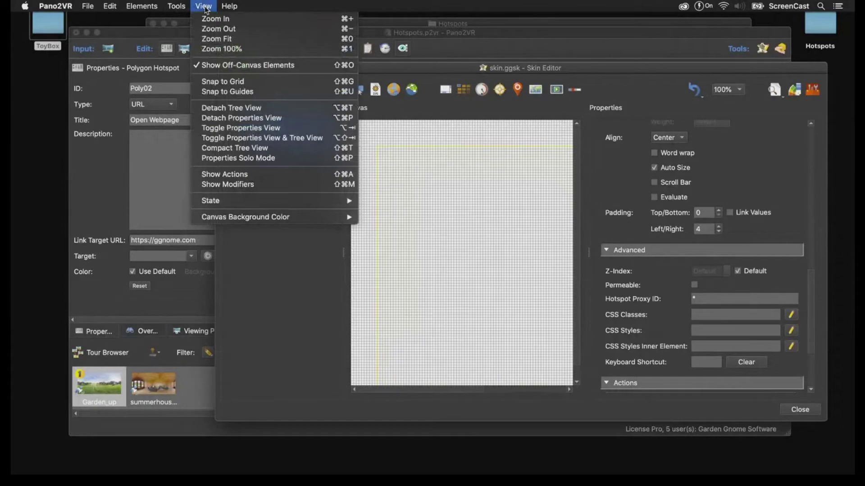
click(234, 67)
drag(366, 68, 231, 40)
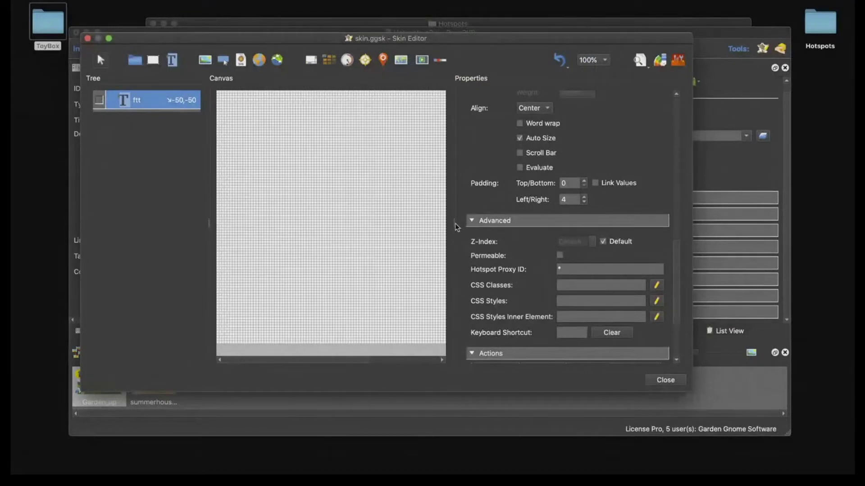
- Add the built-in Web Link Silhouette component to the skin and hide its elements on the canvas
click(675, 65)
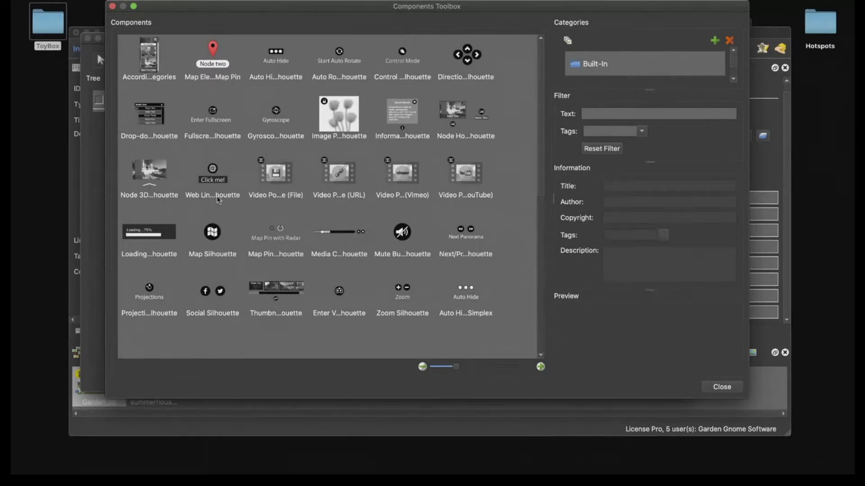
click(212, 173)
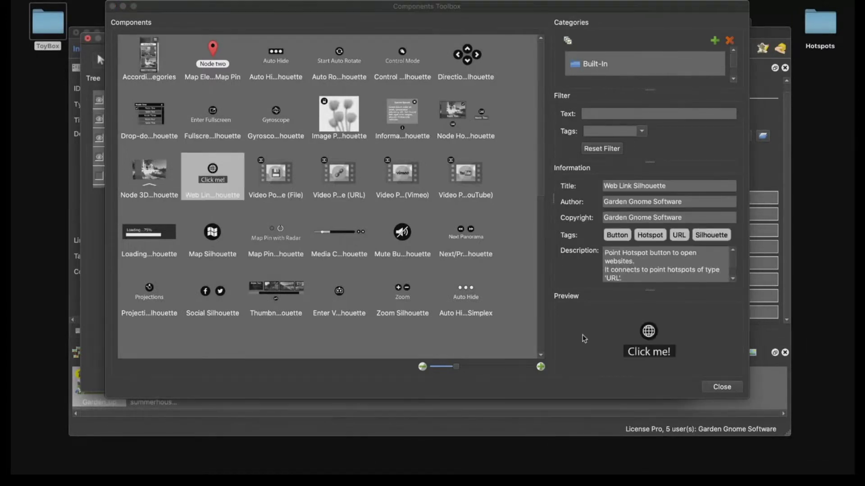
click(727, 390)
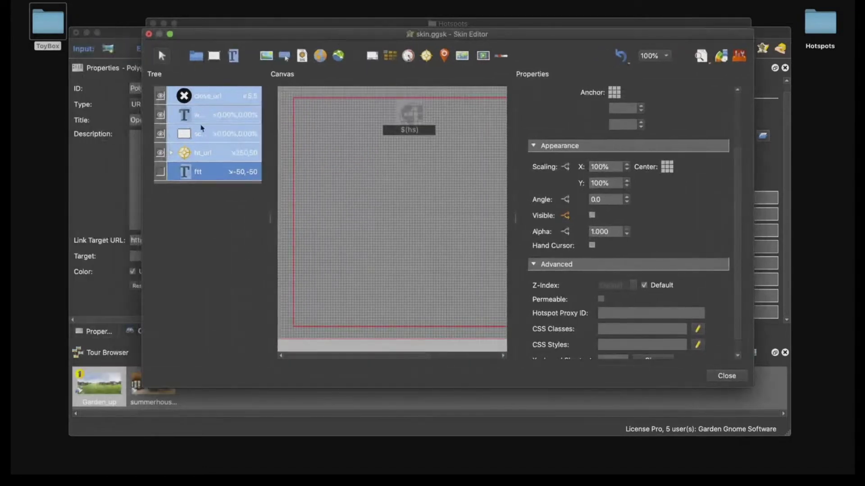
click(160, 152)
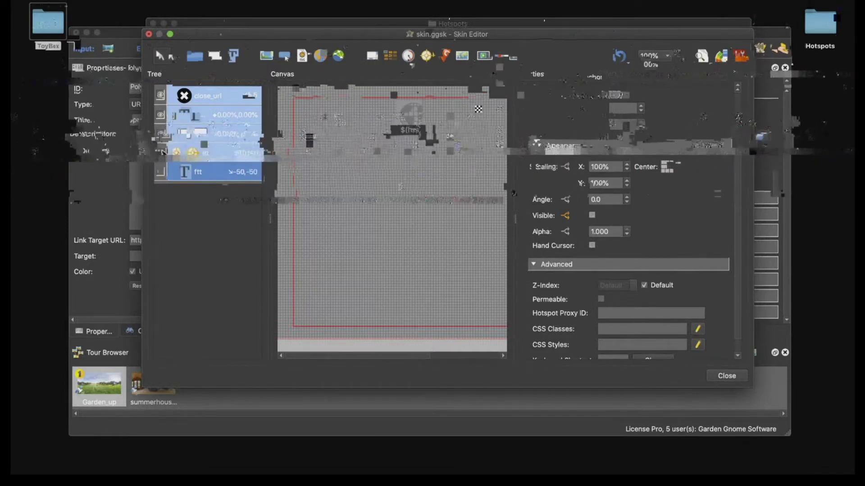
- Add a container near the canvas's upper-left corner and set its ID to "open Web"
click(196, 56)
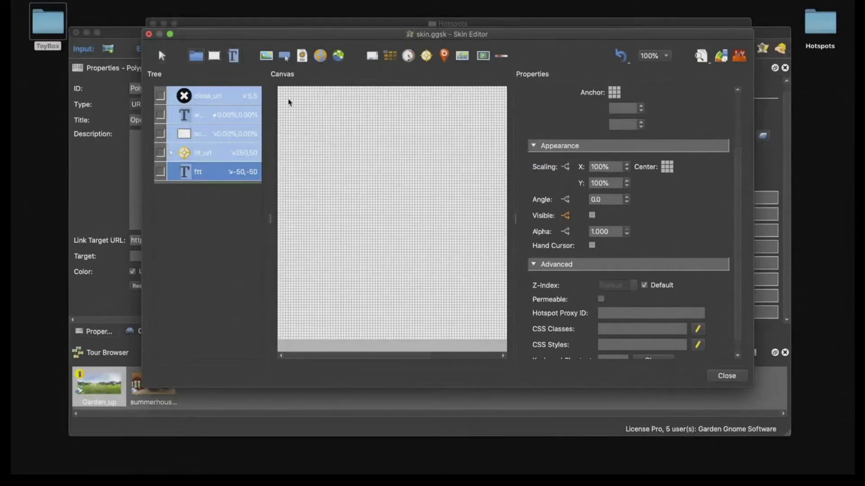
click(293, 100)
drag(302, 109, 295, 103)
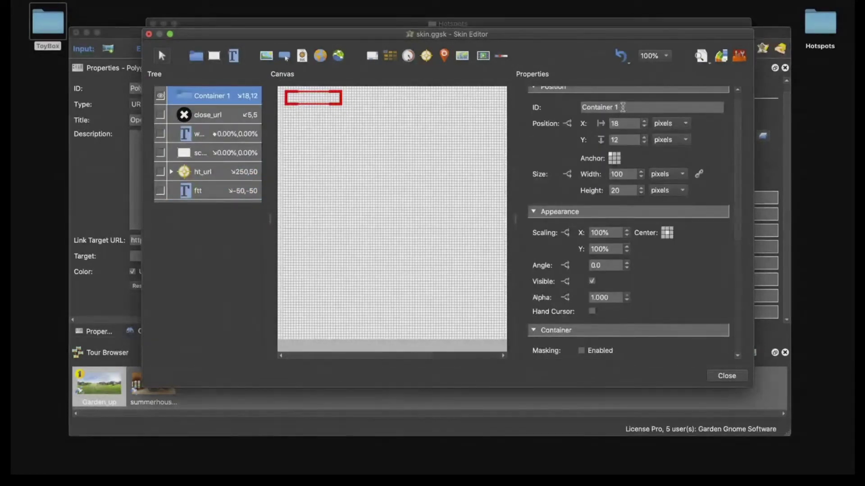
drag(623, 106, 562, 110)
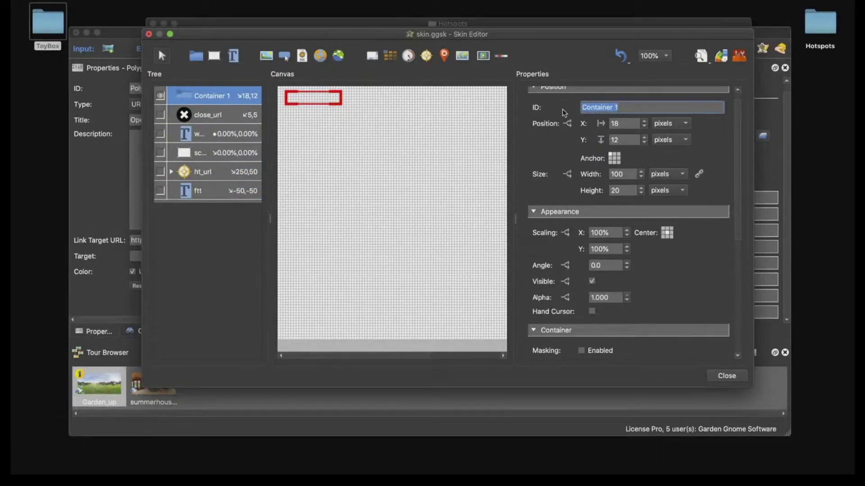
text(open Web)
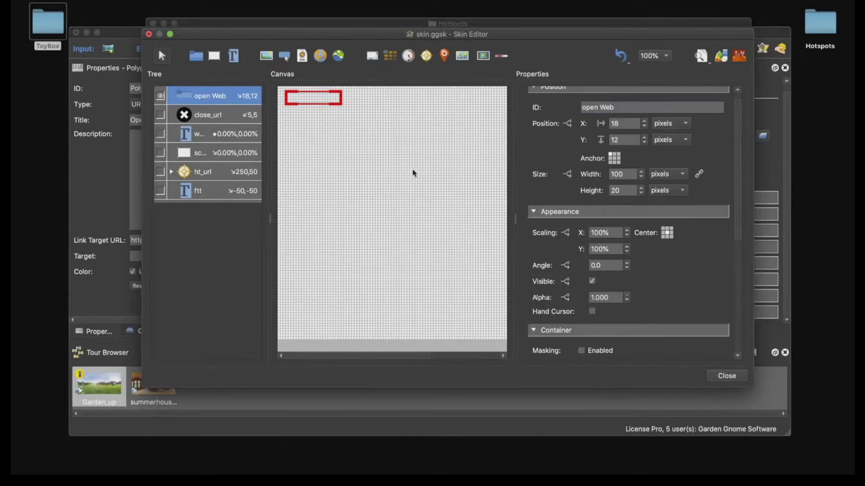
- Set the open Web container's Hotspot Proxy ID to "web"
scroll(667, 276, down, 5)
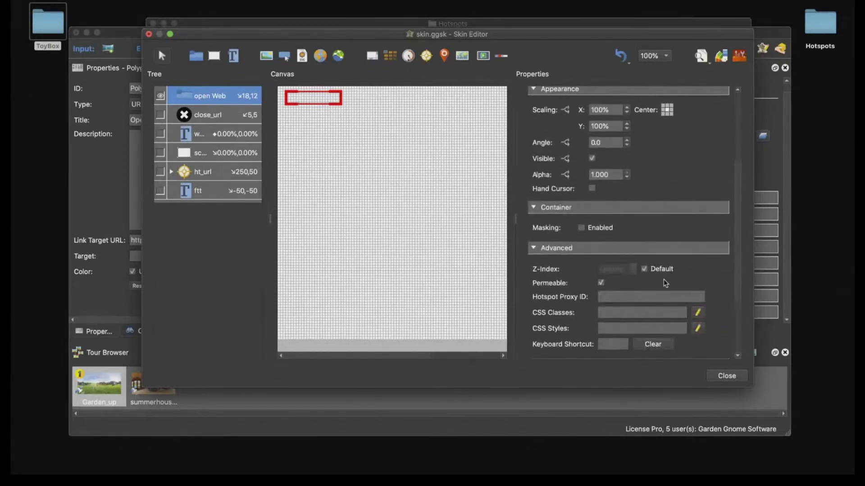
scroll(666, 282, down, 1)
click(609, 275)
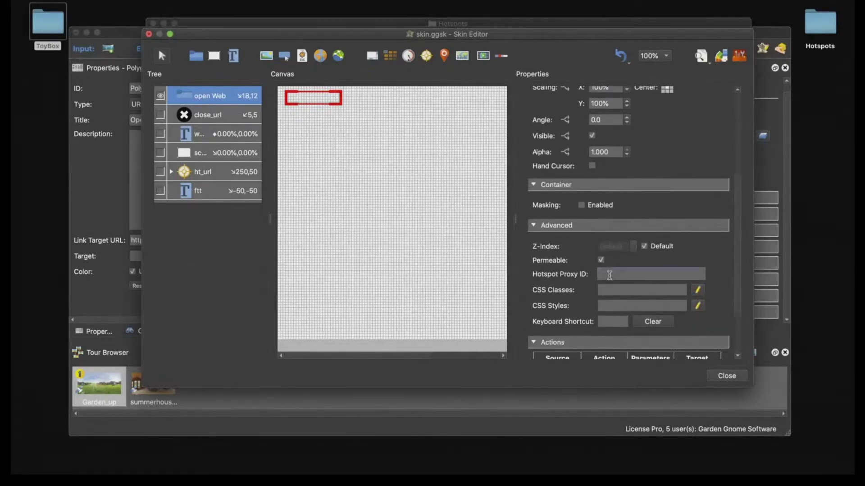
text(web)
- Change the window polygon hotspot's ID to "web" and return to the skin editor
drag(245, 39, 369, 55)
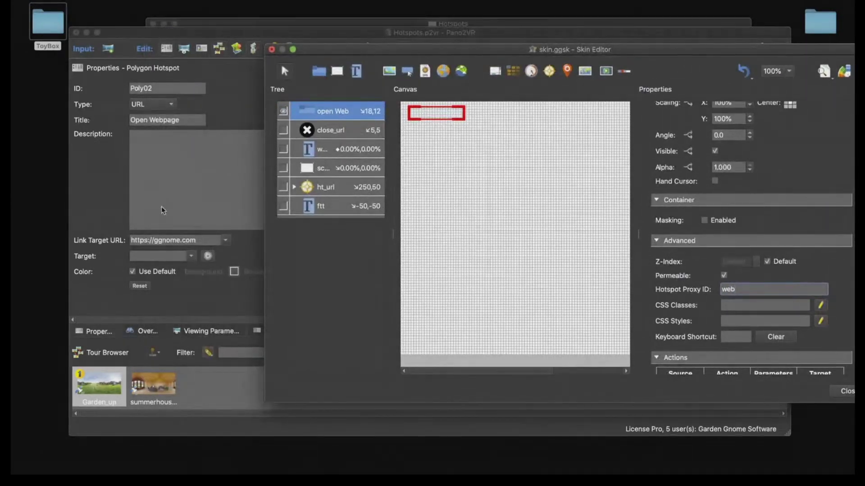
click(158, 89)
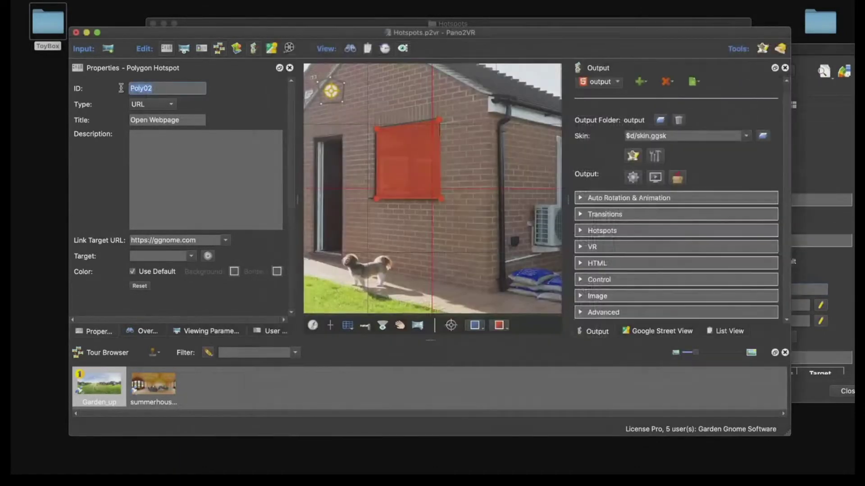
text(web)
click(763, 136)
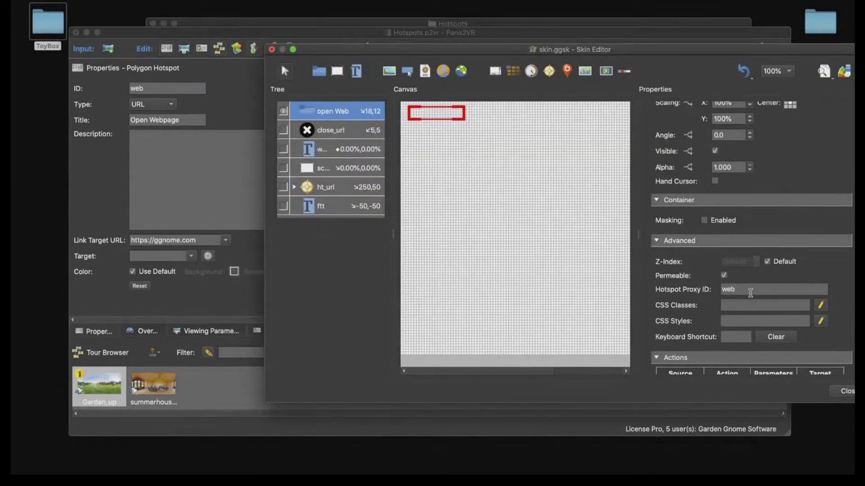
- Copy the three mouse-click actions (Set Value, Set Variable, Go to URL) of the ht_url hotspot template
scroll(747, 293, down, 2)
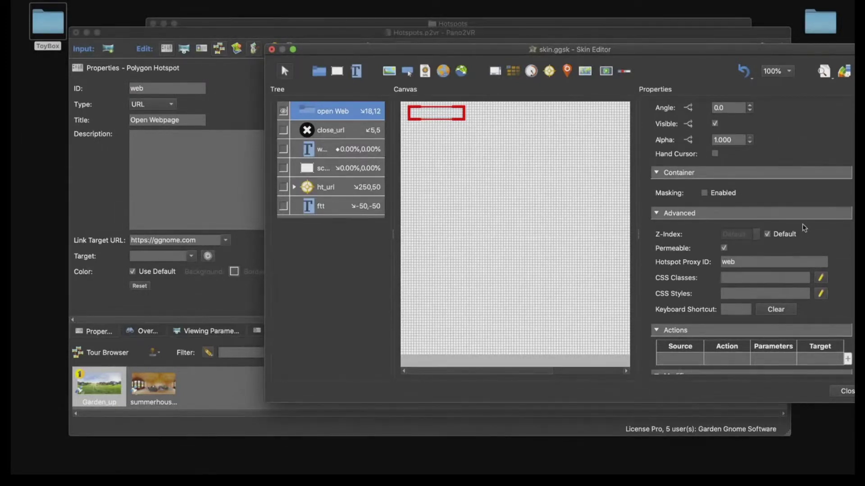
scroll(799, 225, down, 3)
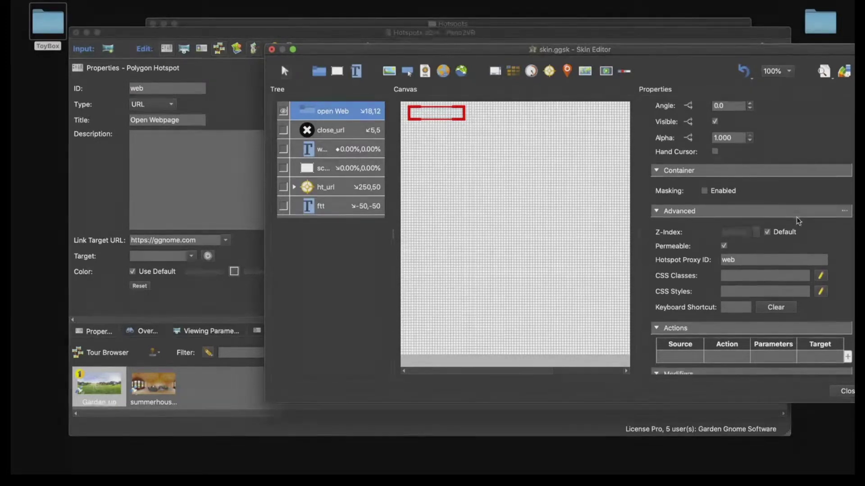
click(331, 188)
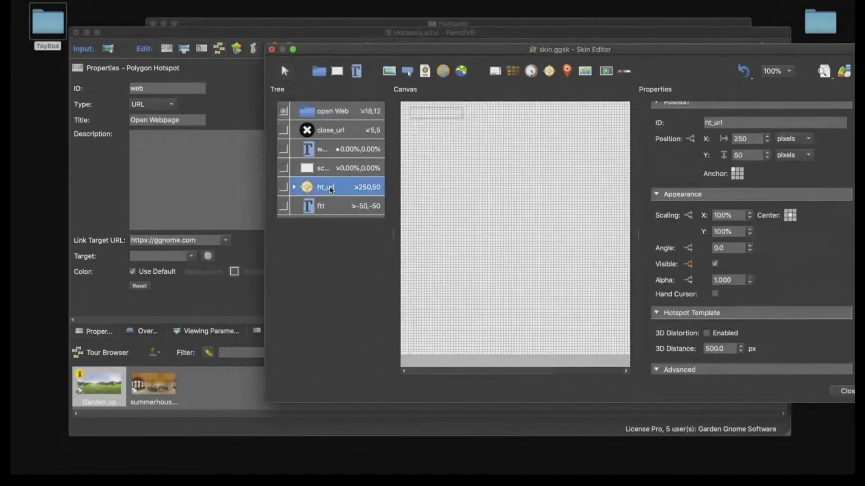
click(294, 186)
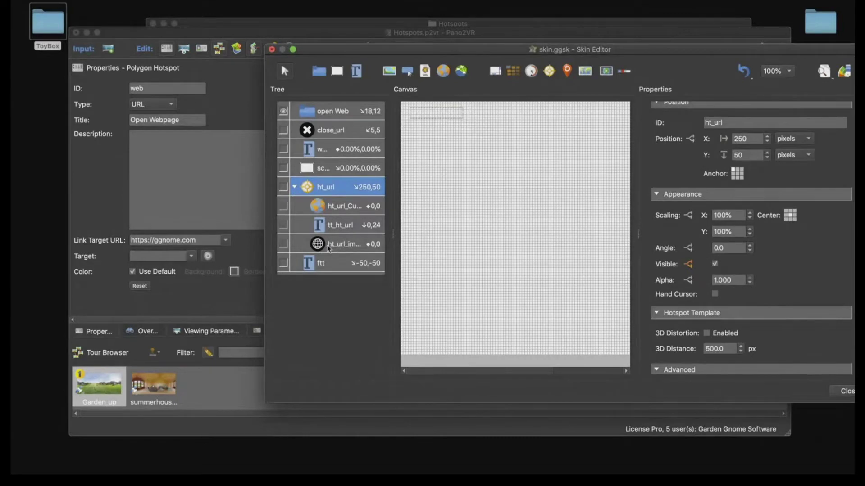
double_click(336, 186)
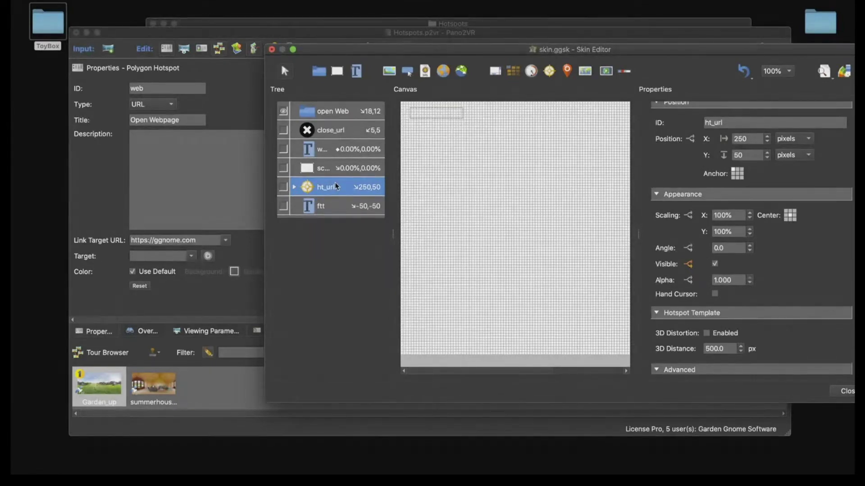
drag(683, 52, 601, 43)
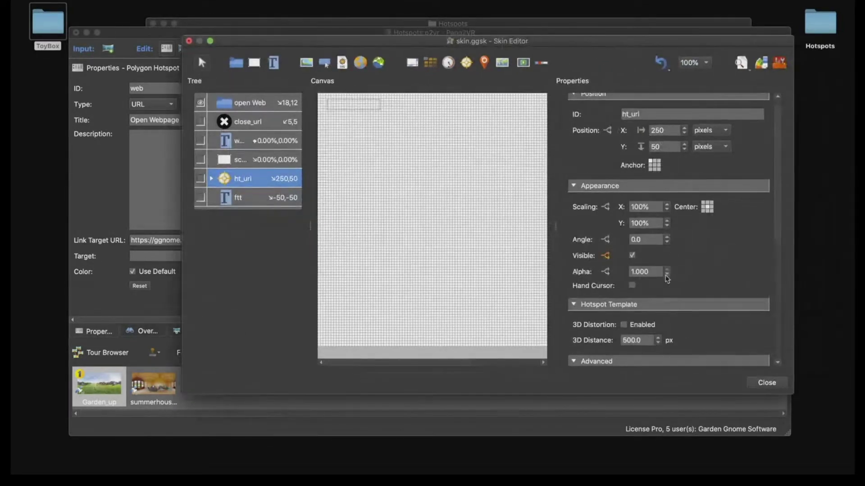
scroll(667, 279, down, 5)
click(600, 295)
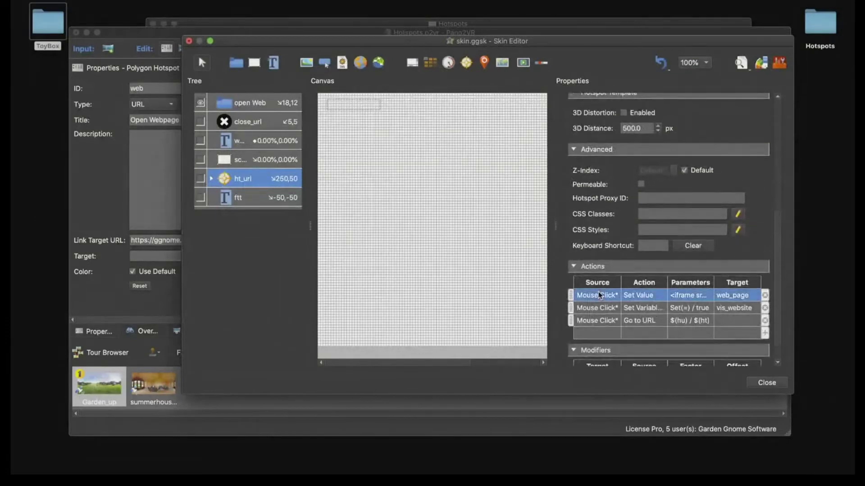
shift+click(601, 320)
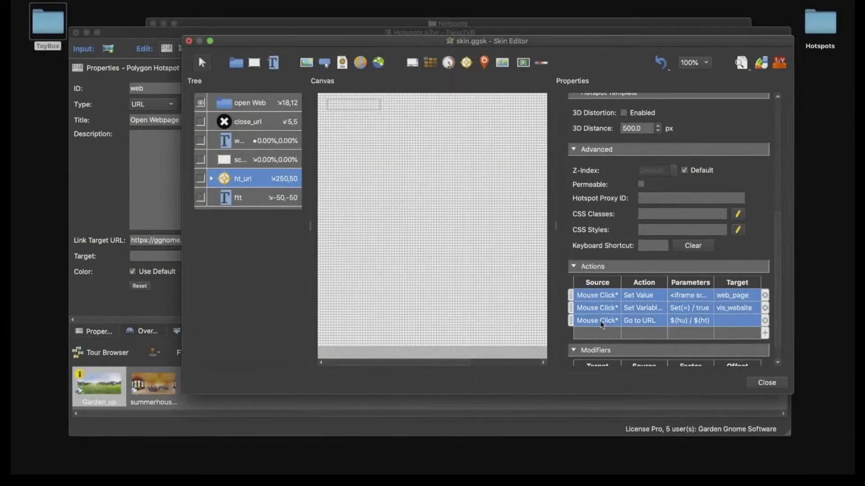
- Paste the copied actions into the open Web container and delete the ht_url hotspot template from the skin
click(253, 102)
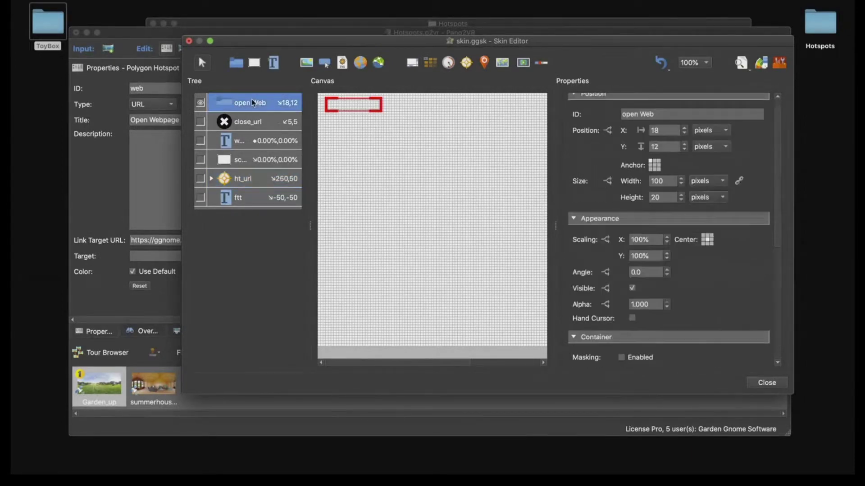
scroll(652, 267, down, 5)
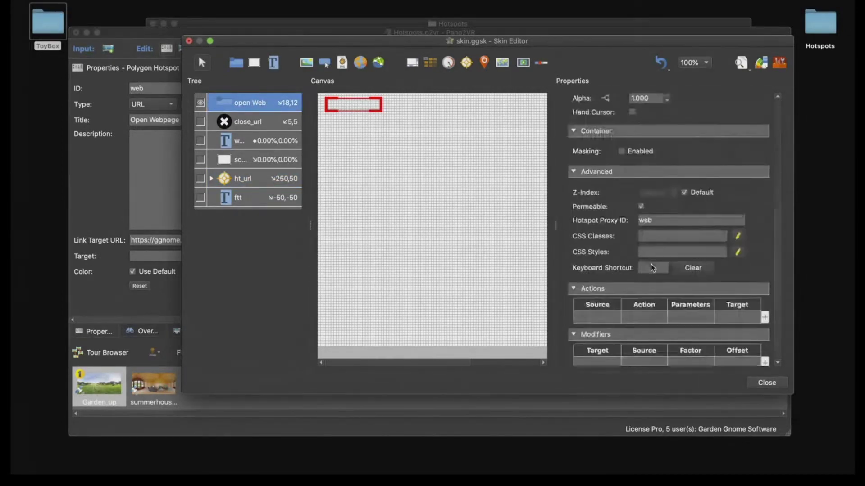
scroll(652, 267, down, 1)
key(ctrl+v)
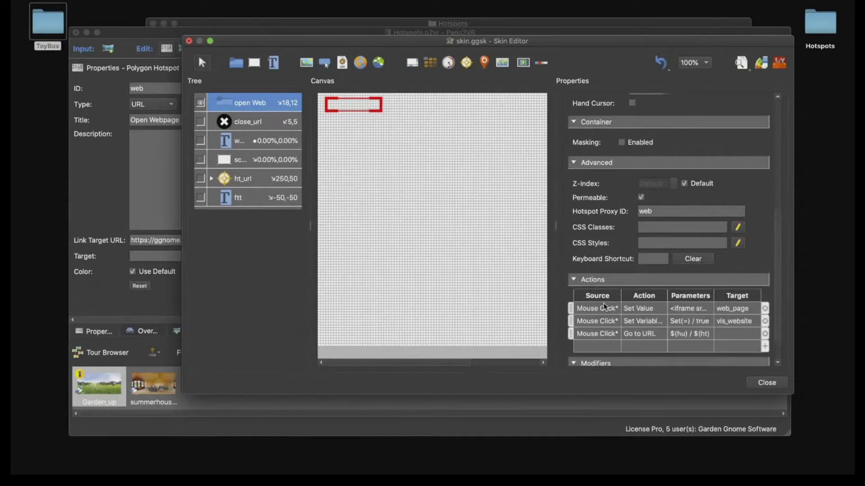
click(260, 182)
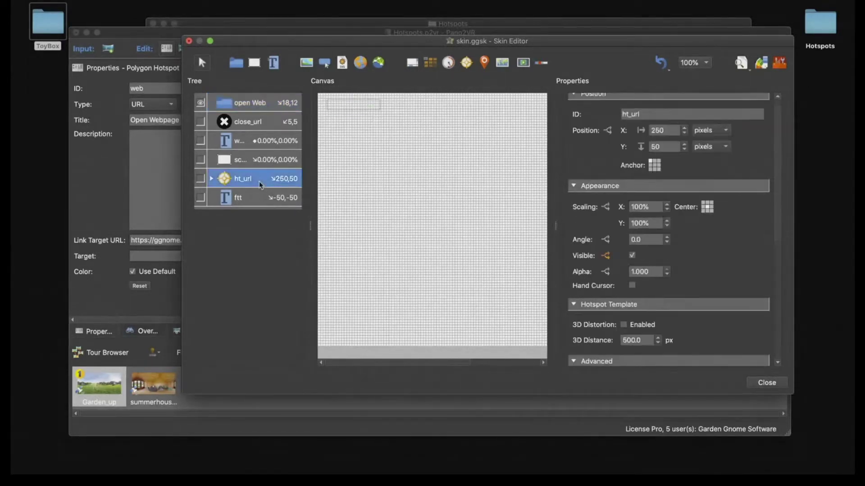
key(Delete)
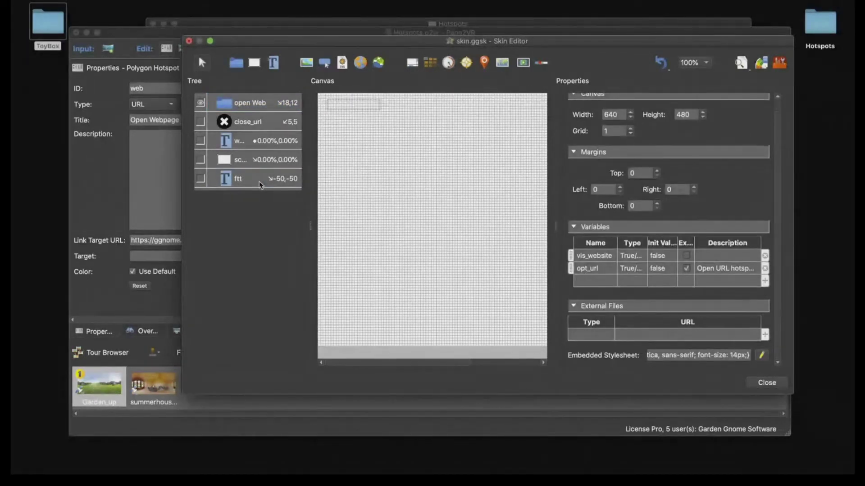
click(126, 38)
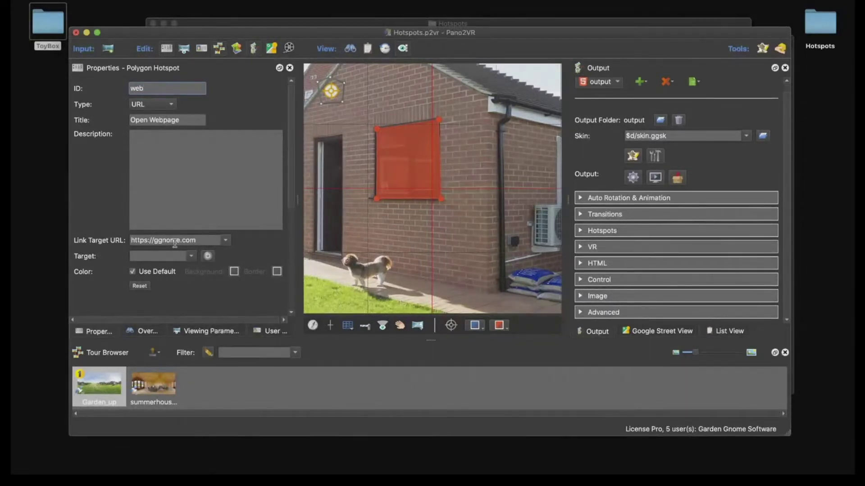
drag(198, 241, 129, 241)
key(ctrl+c)
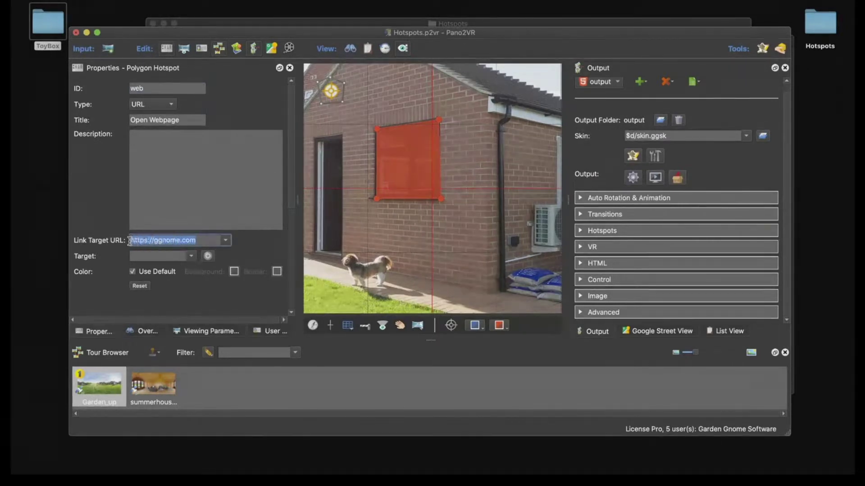
click(157, 149)
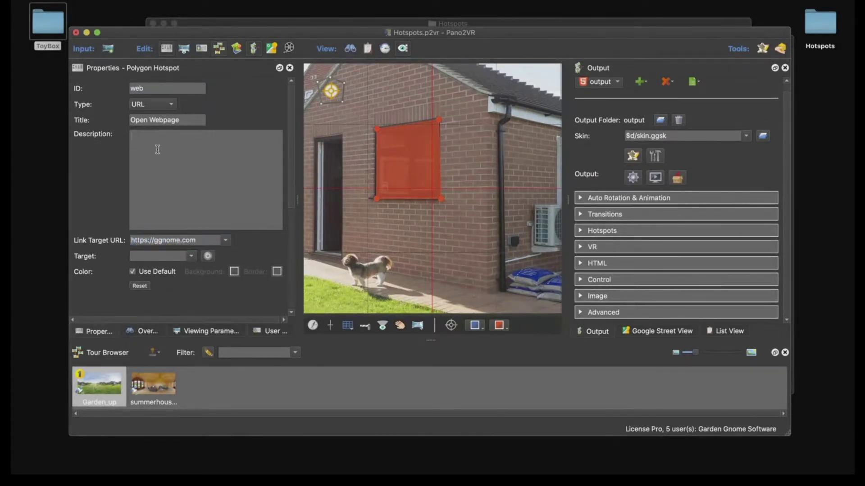
key(ctrl+v)
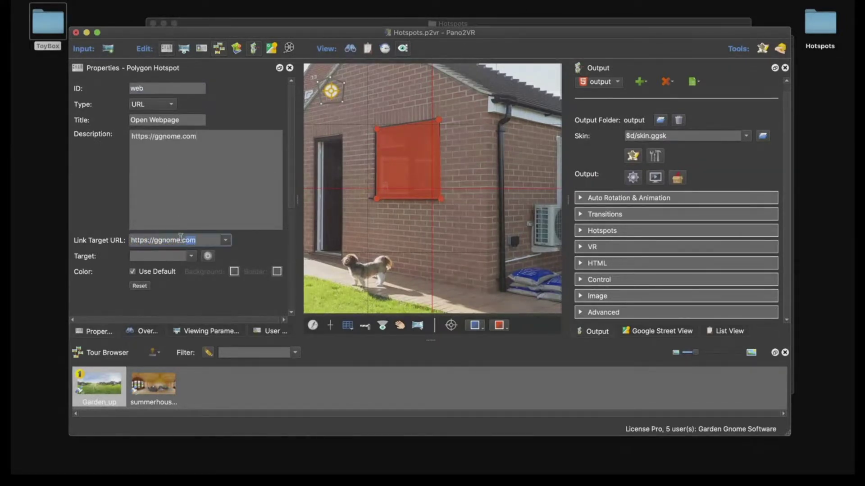
drag(198, 240, 130, 240)
key(BackSpace)
- Back in the skin, set the URL of the open Web container's Go to URL action to $(hd)
click(633, 156)
click(260, 104)
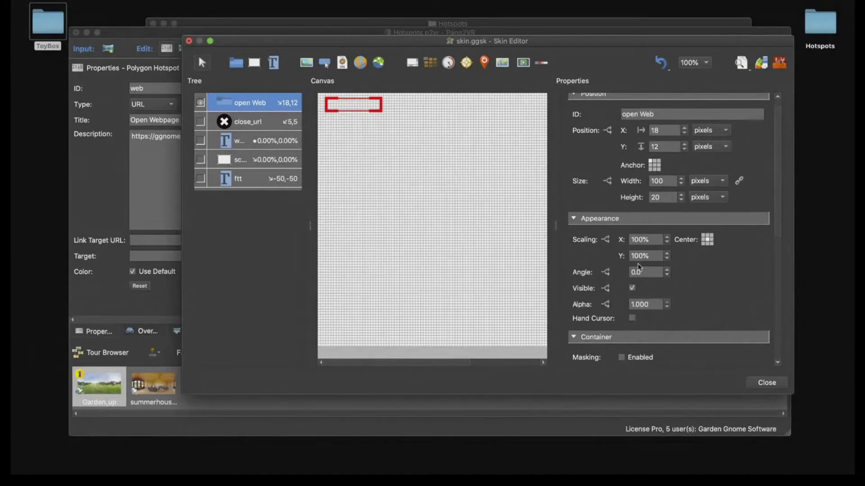
scroll(640, 267, down, 8)
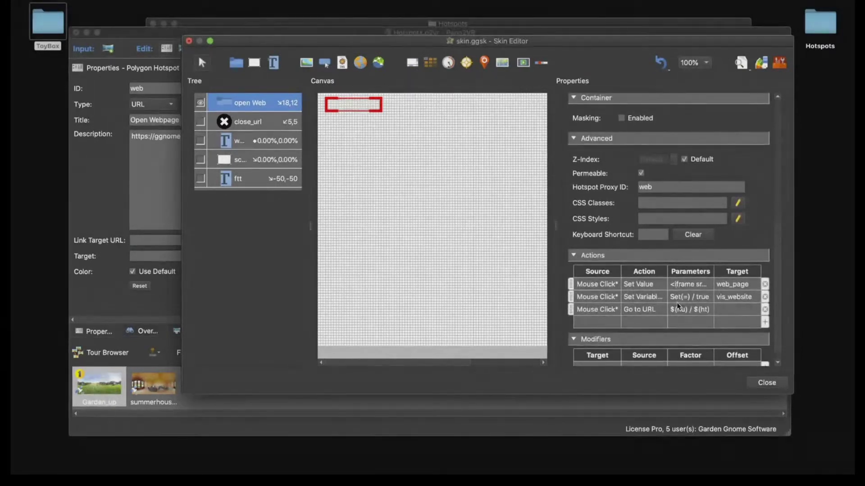
scroll(636, 297, down, 2)
double_click(635, 299)
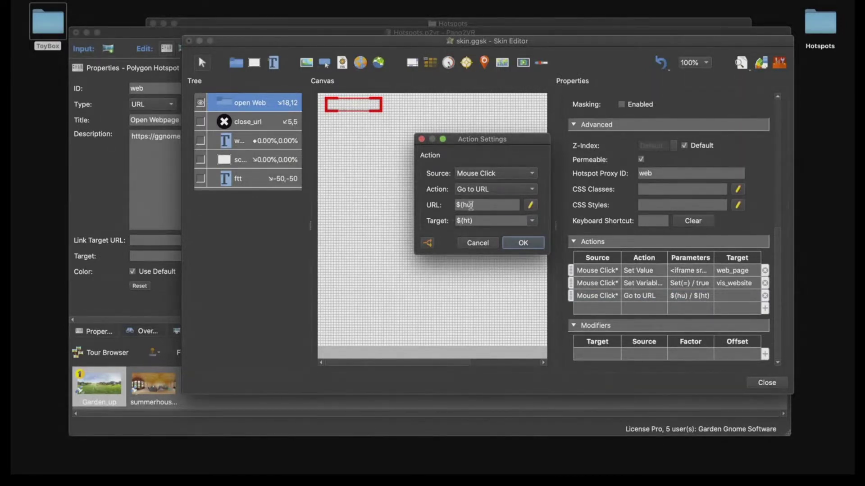
click(469, 205)
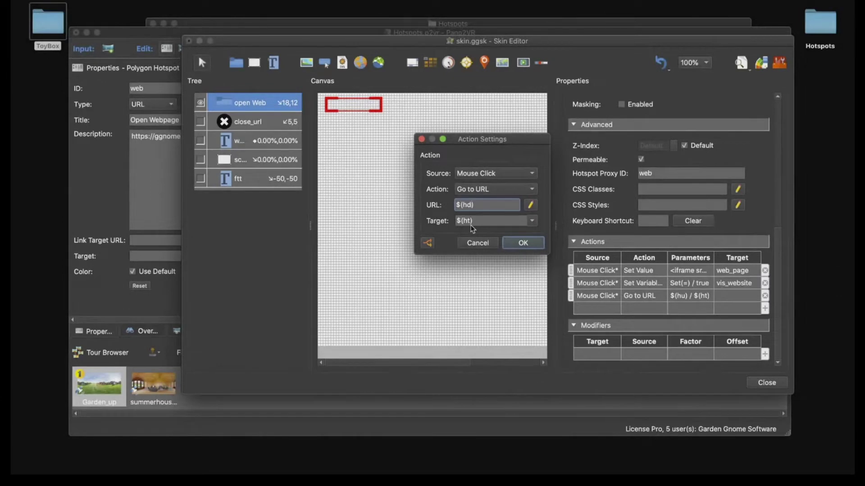
click(518, 243)
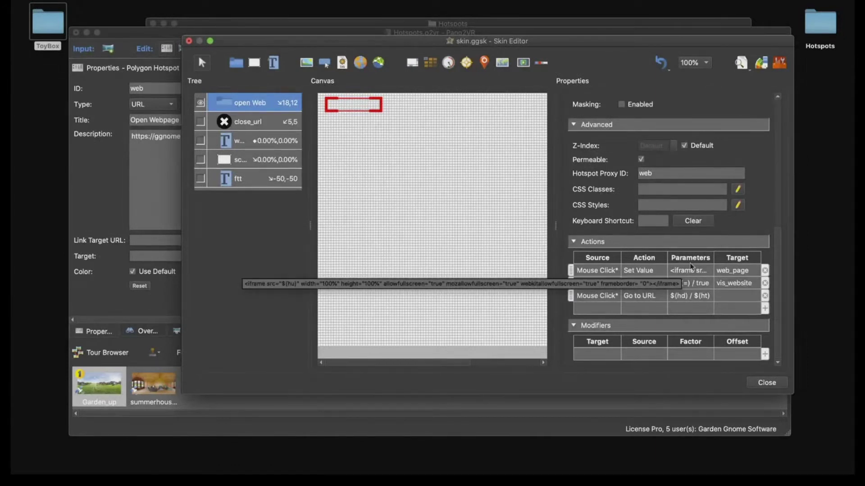
- In the open Web container's Set Value action, set the iframe source to $(hd)
double_click(691, 271)
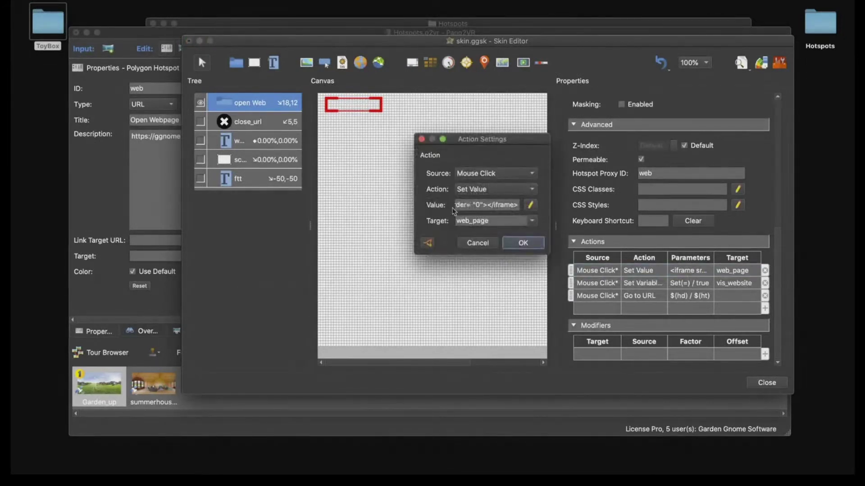
click(533, 208)
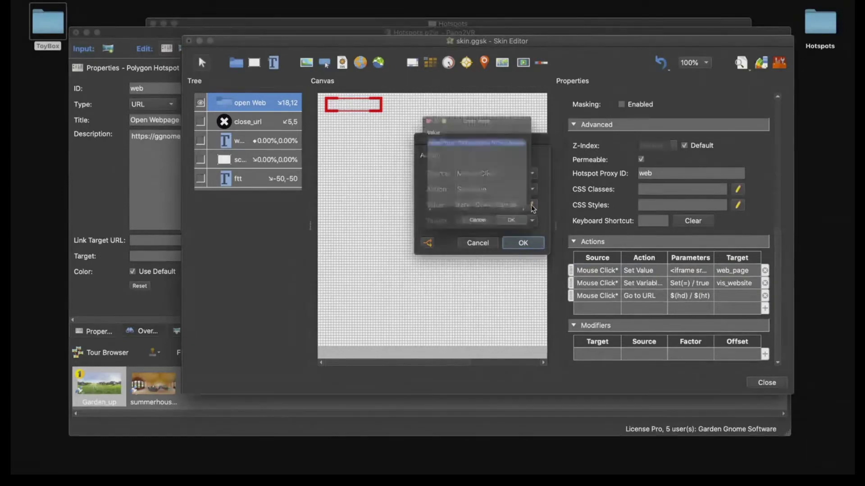
drag(506, 109, 297, 90)
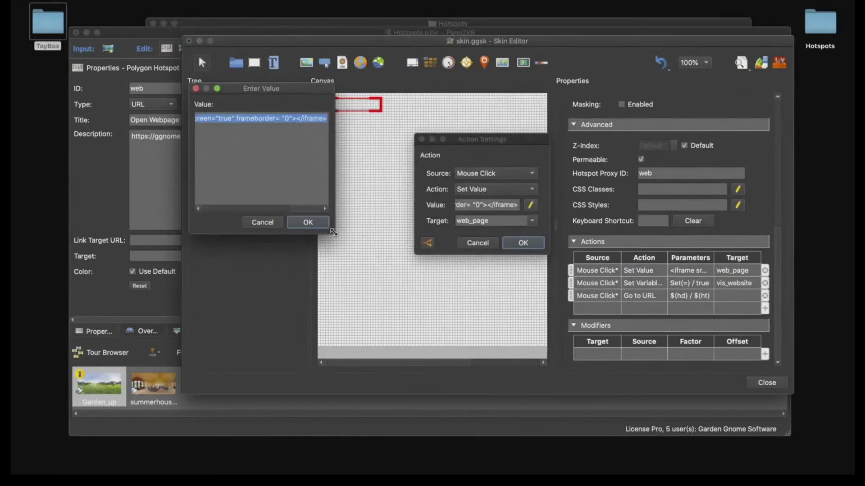
drag(333, 232, 719, 306)
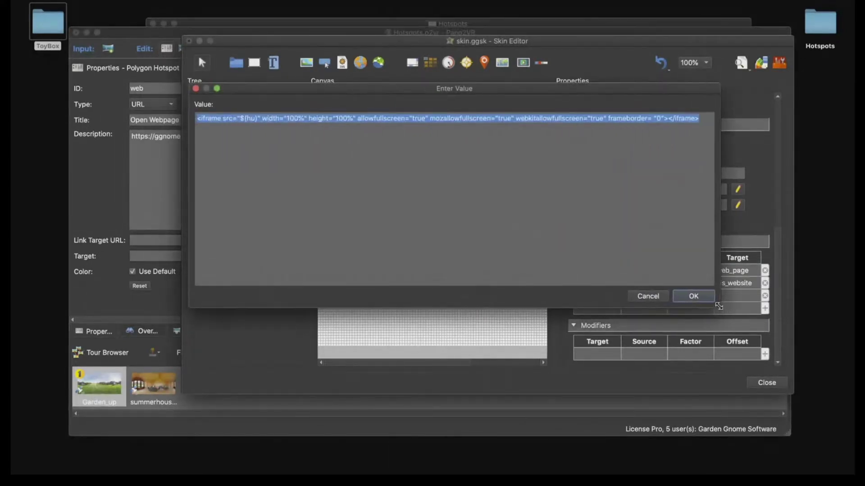
click(414, 242)
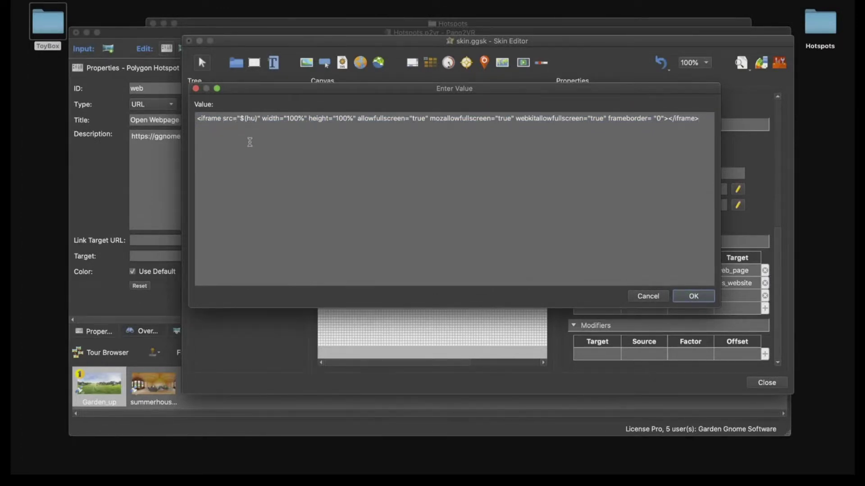
key(BackSpace)
text(d)
click(694, 296)
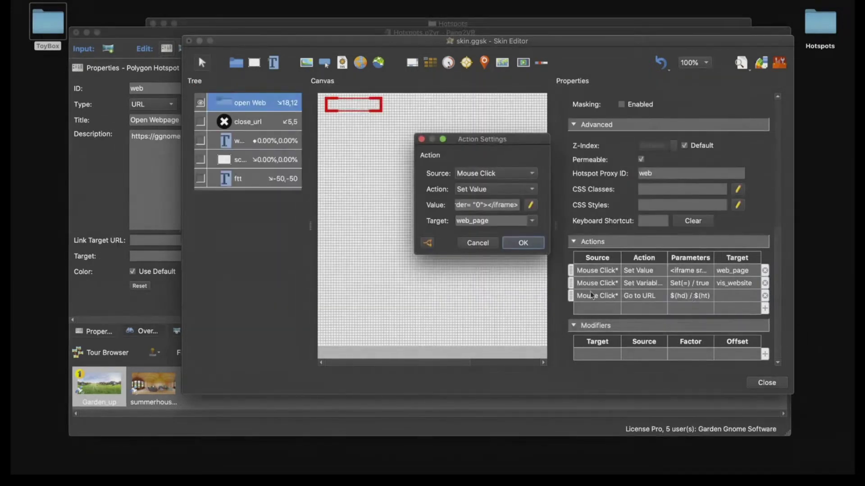
click(524, 241)
- Save and close the skin, and regenerate the tour output, overwriting pano.xml
click(766, 383)
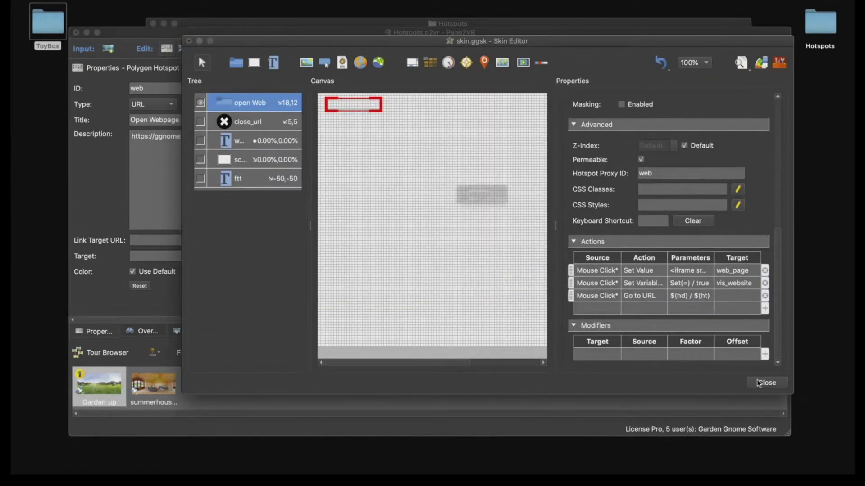
click(551, 212)
click(633, 177)
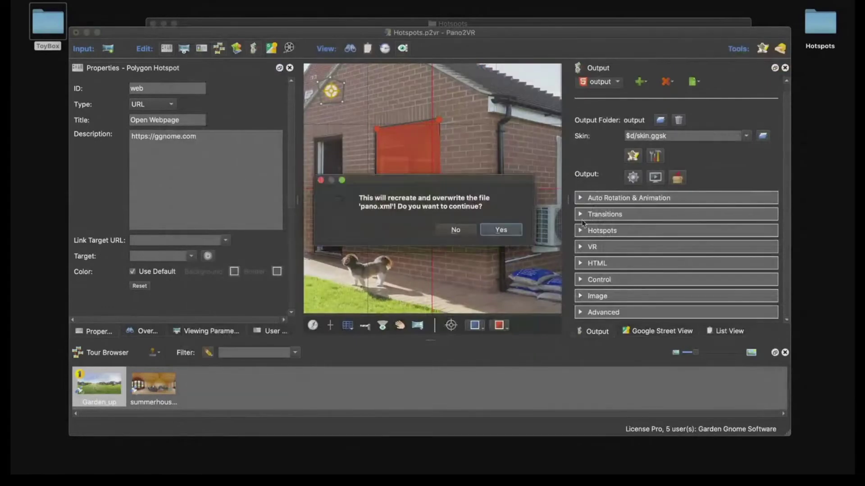
click(500, 233)
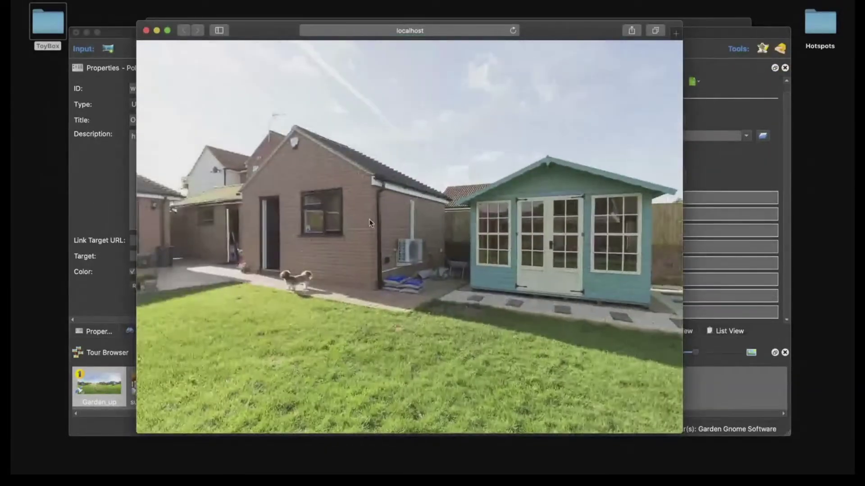
- Test the window polygon hotspot in the browser preview, close the web page's tab, and move the preview window aside
click(320, 214)
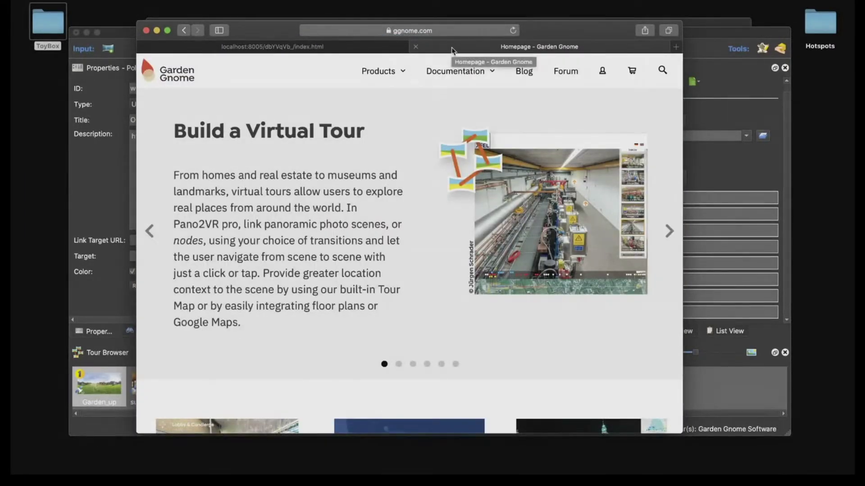
click(415, 48)
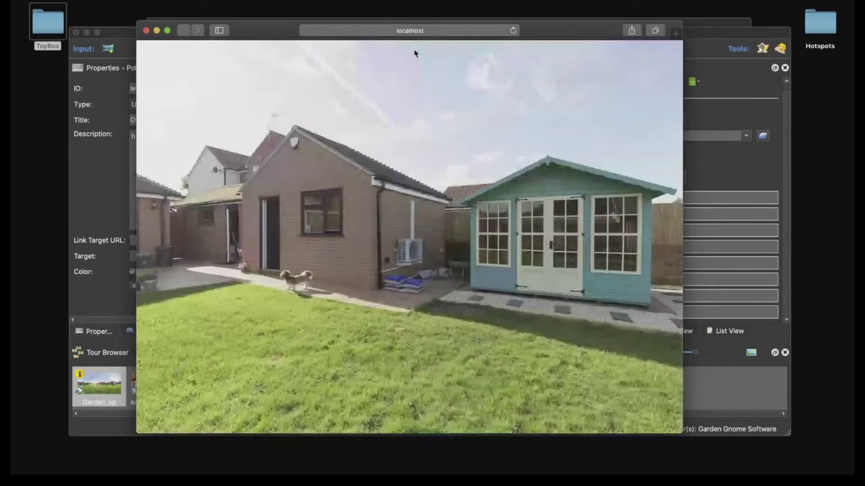
drag(557, 34, 500, 31)
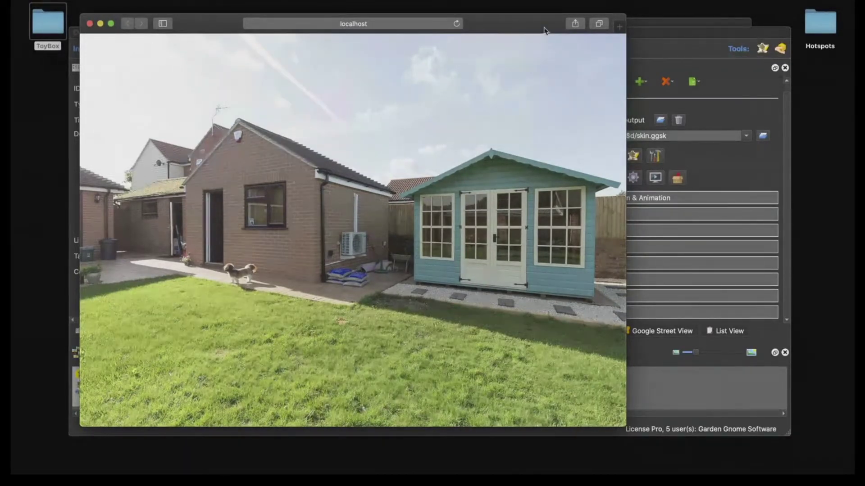
drag(546, 29, 405, 35)
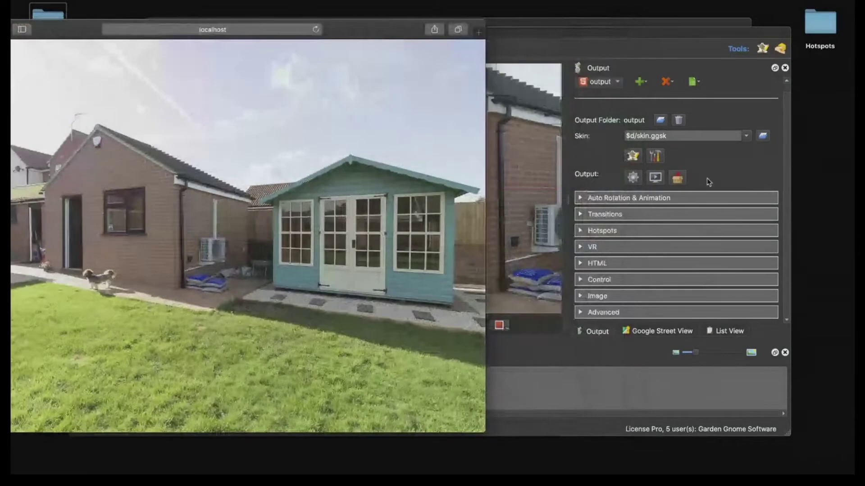
- Enable Open URL hotspot in iframe in the skin configuration and regenerate the tour output
click(655, 157)
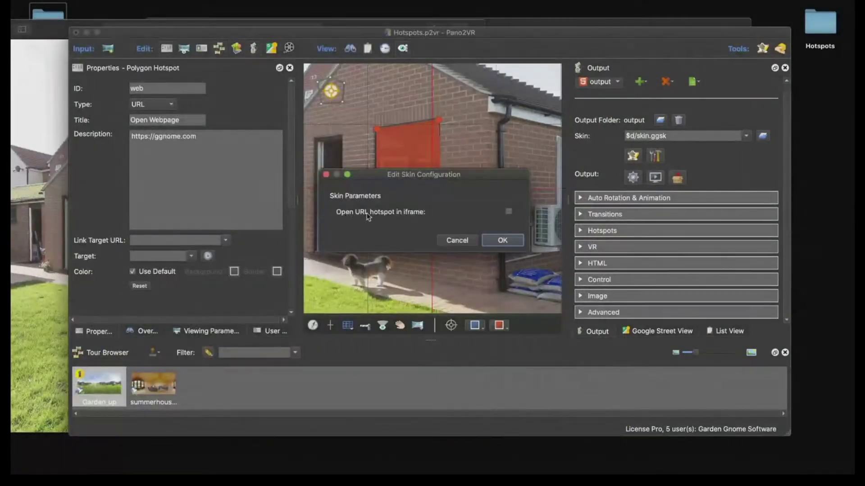
click(508, 211)
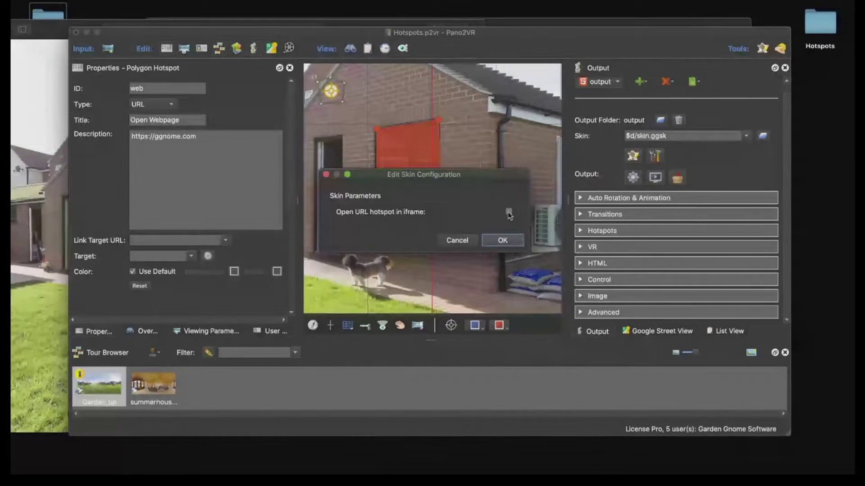
click(512, 240)
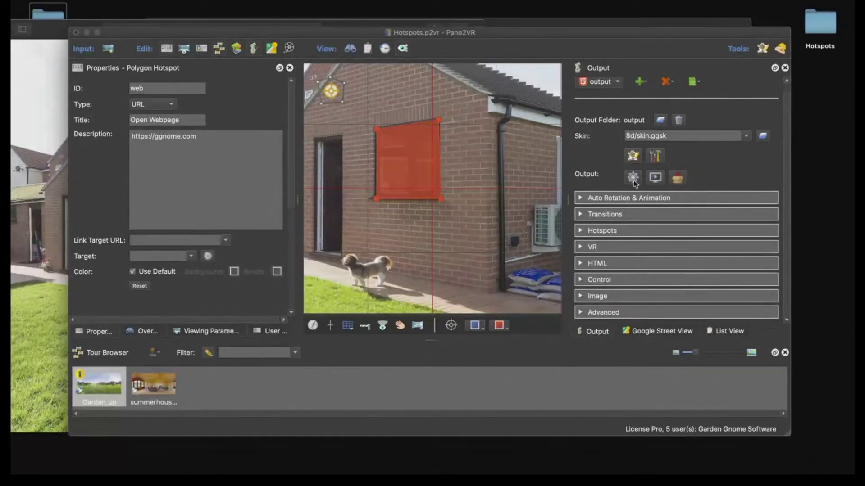
click(633, 178)
click(499, 228)
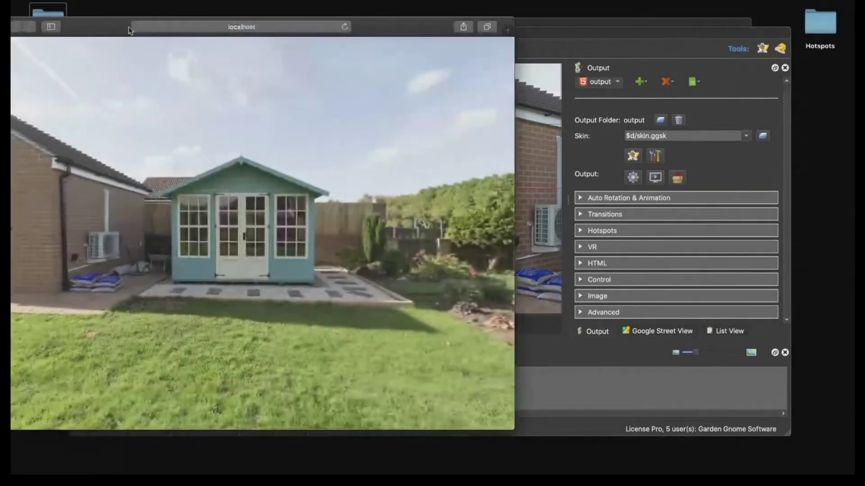
- Test the Open Webpage window hotspot in the preview, scroll through the page in the iframe pop-up, and close the pop-up
drag(130, 30, 325, 14)
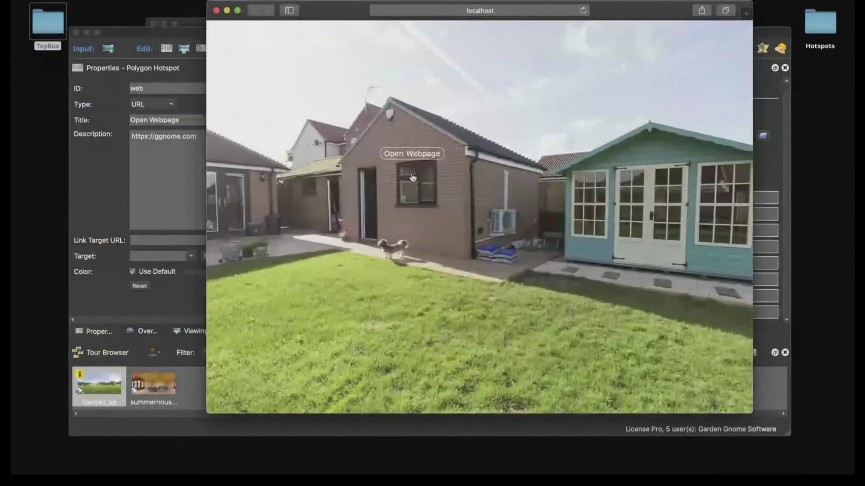
click(412, 178)
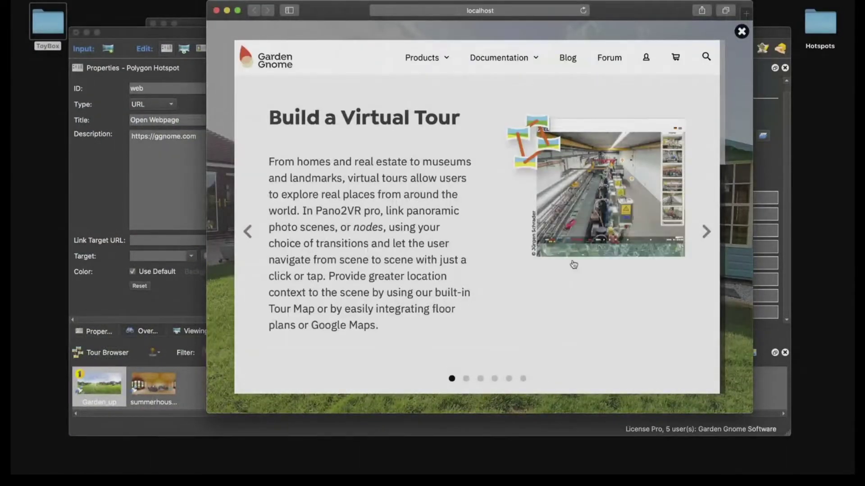
scroll(573, 264, down, 10)
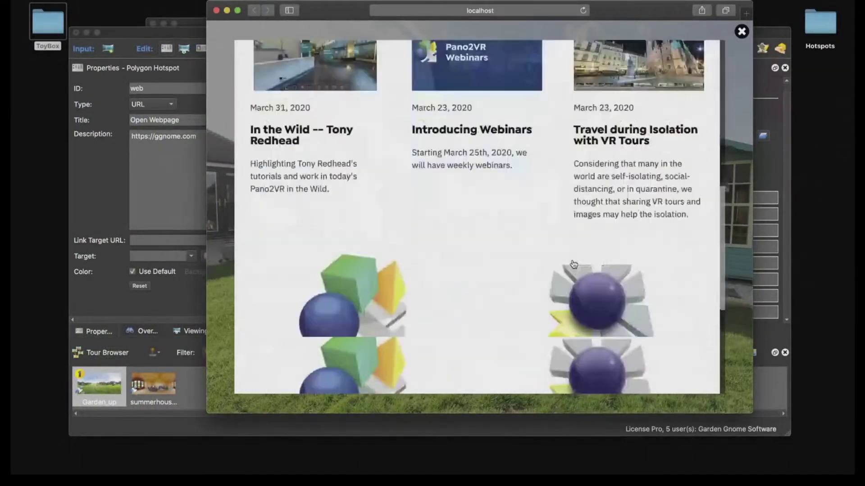
scroll(573, 264, down, 3)
drag(750, 413, 767, 395)
scroll(761, 360, down, 2)
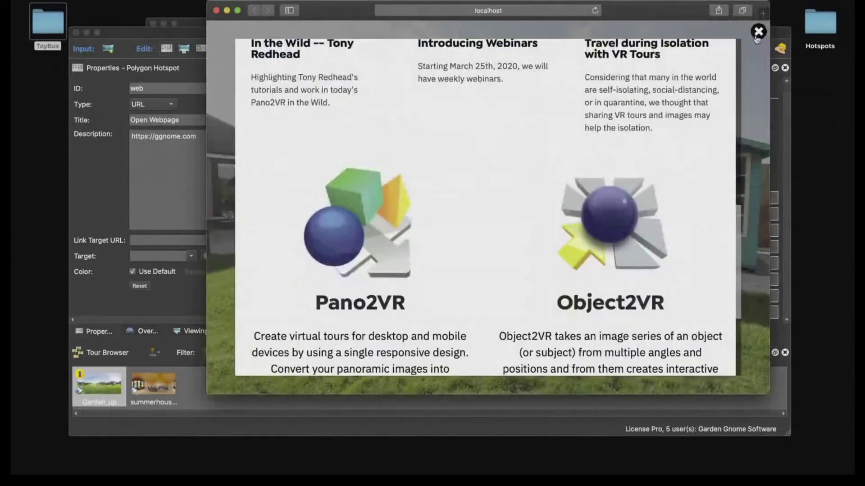
click(758, 31)
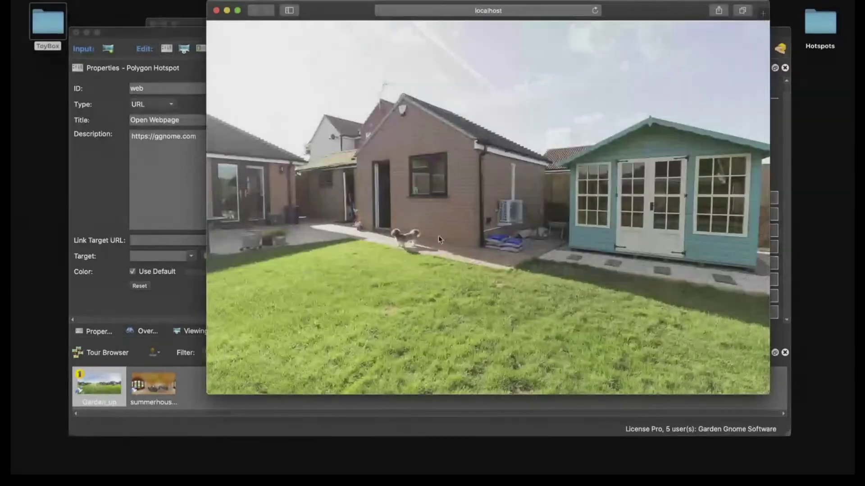
- Look around the garden panorama from the window hotspot in the preview and close the browser window
click(432, 182)
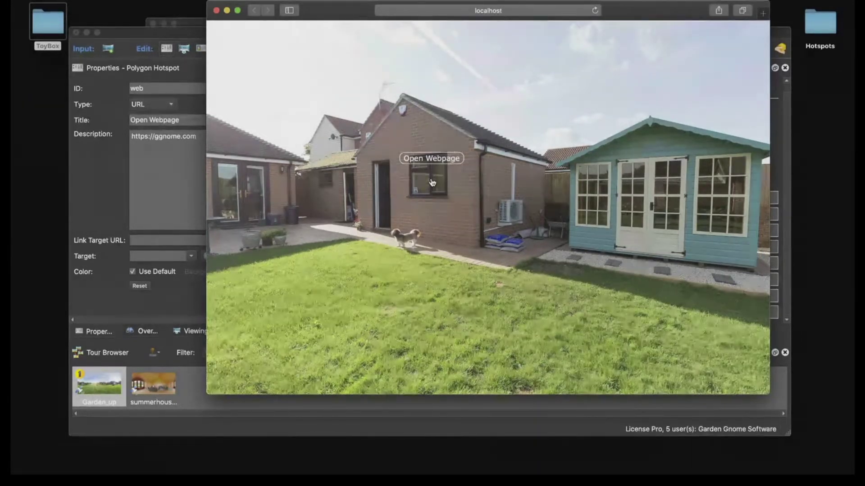
drag(432, 182, 420, 155)
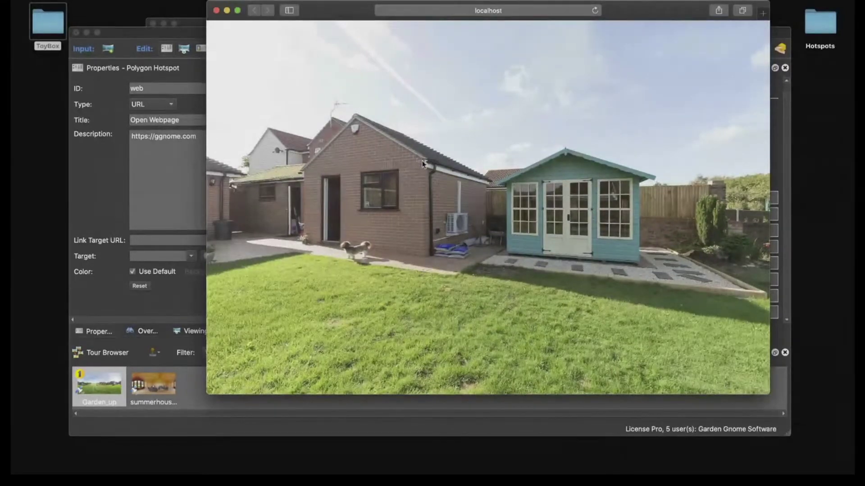
drag(525, 141, 414, 150)
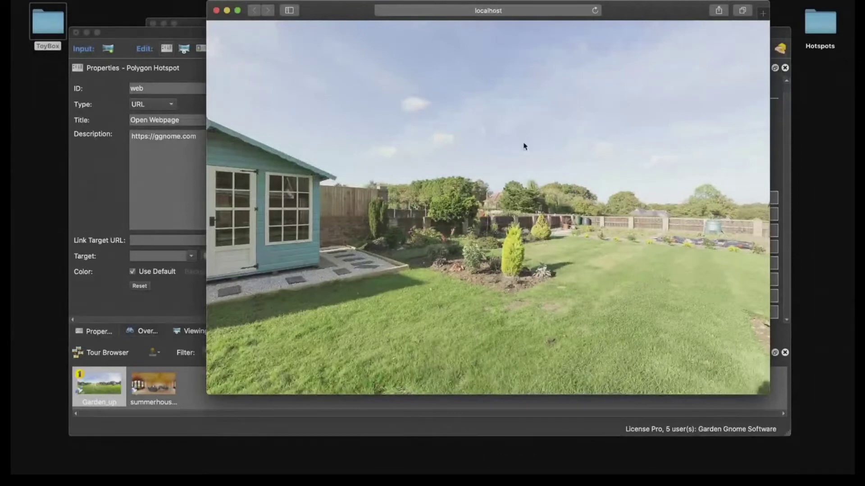
drag(525, 146, 493, 145)
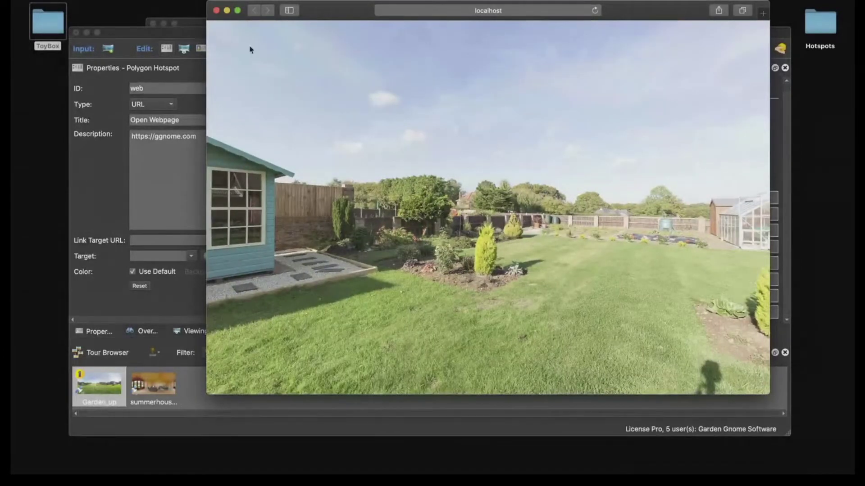
click(216, 10)
- Draw a polygon hotspot in the garden panorama around the roof and visible wall of the outbuilding behind the fence
drag(484, 249, 460, 246)
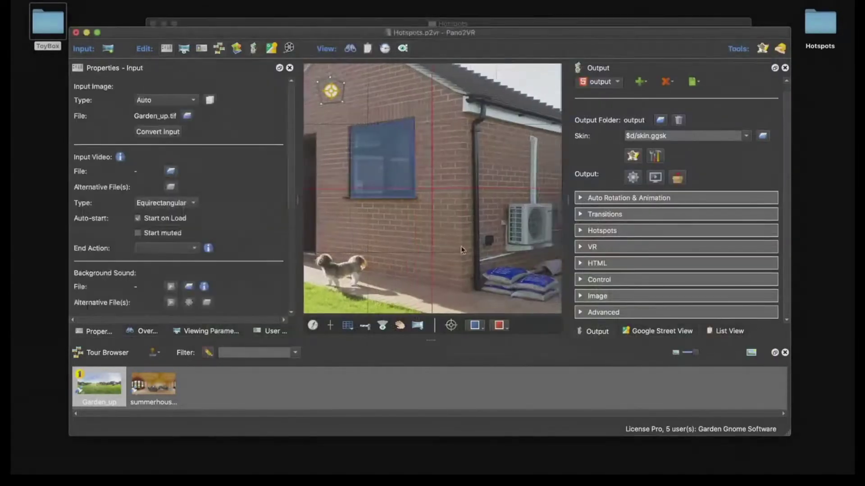
scroll(464, 247, down, 5)
drag(516, 237, 435, 253)
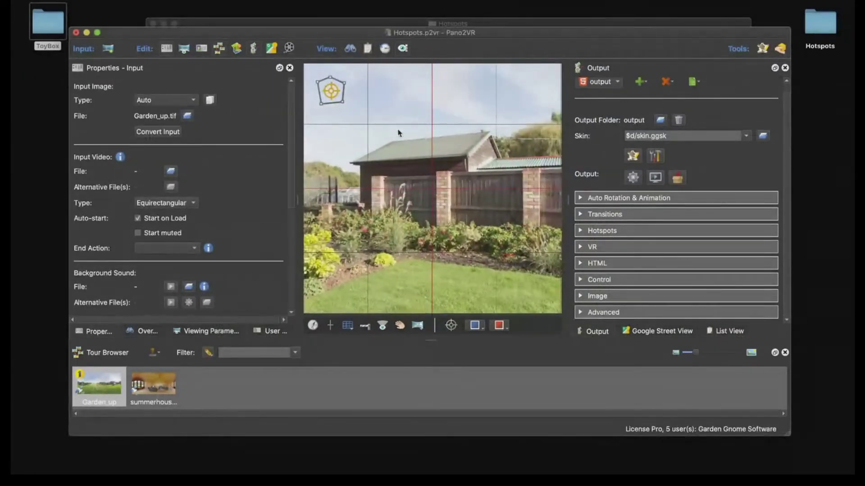
mouse_move(331, 91)
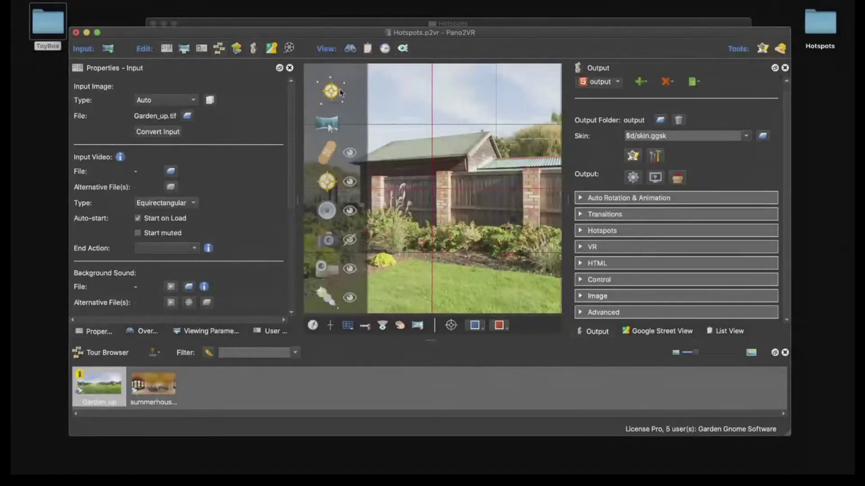
click(360, 206)
click(347, 163)
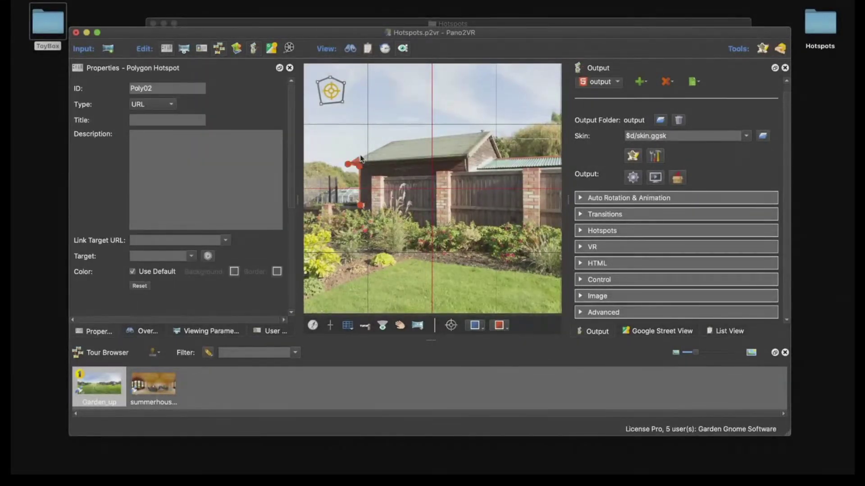
click(391, 140)
click(489, 133)
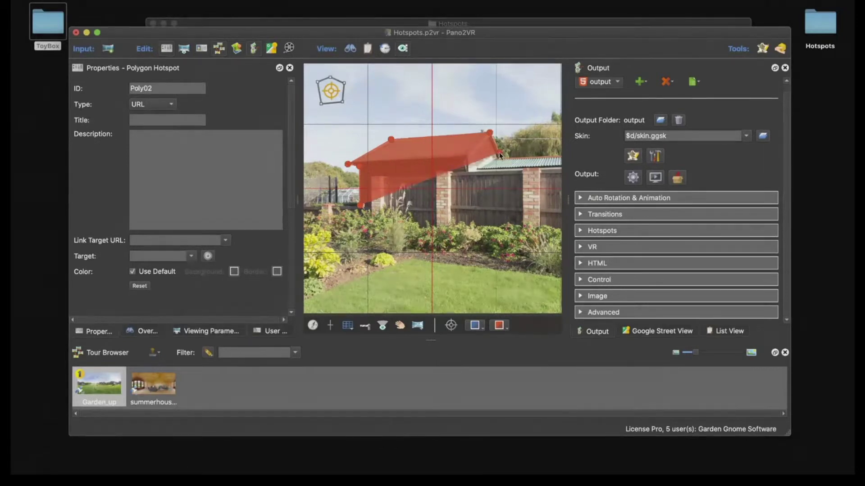
click(500, 152)
click(479, 166)
click(470, 171)
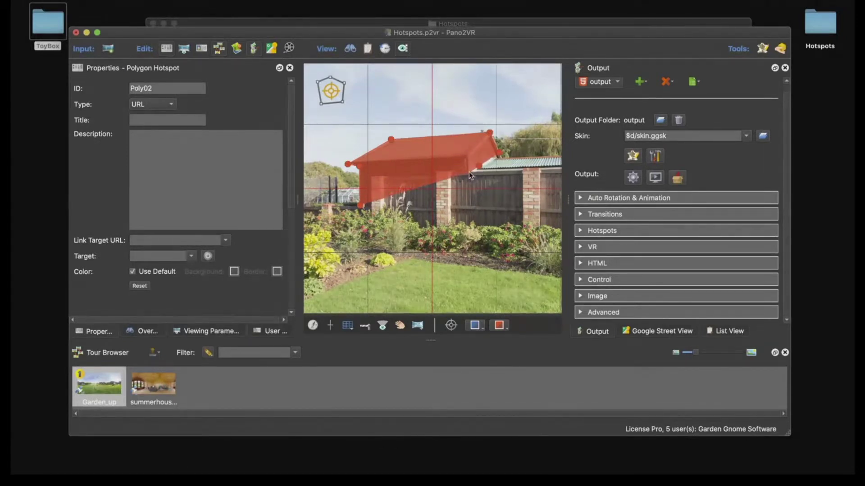
click(392, 174)
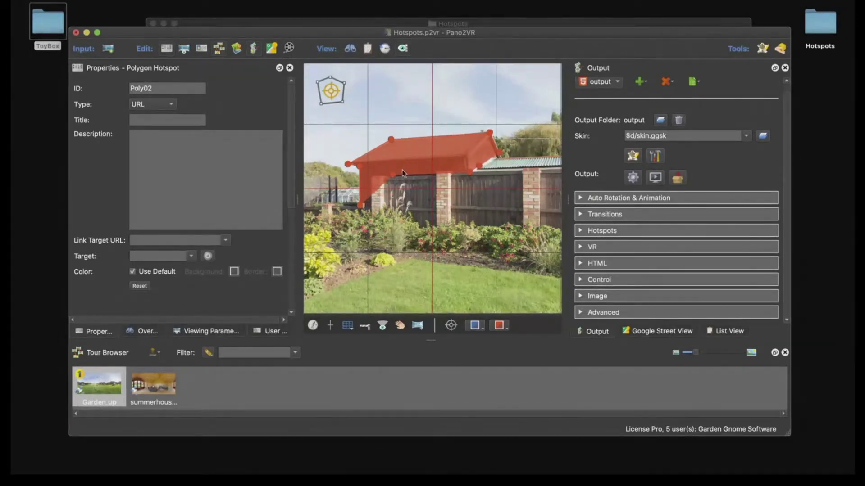
- Set the ID of the outbuilding polygon hotspot to image
drag(156, 89, 115, 88)
text(image)
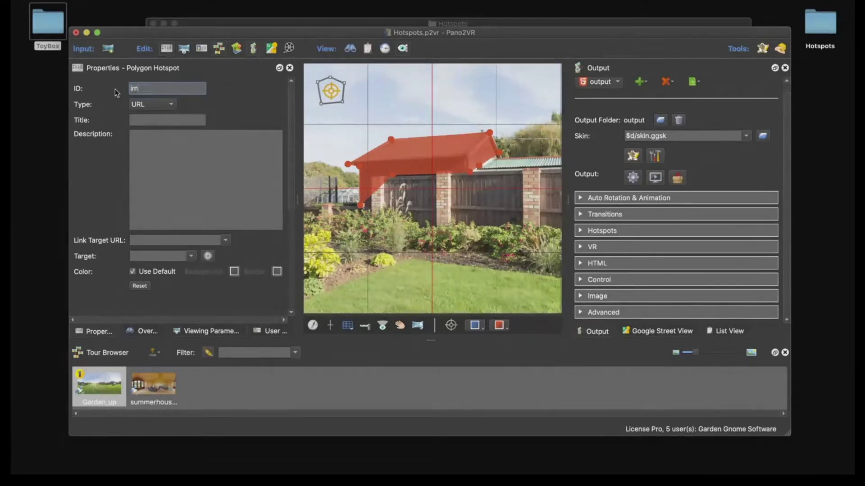
click(440, 170)
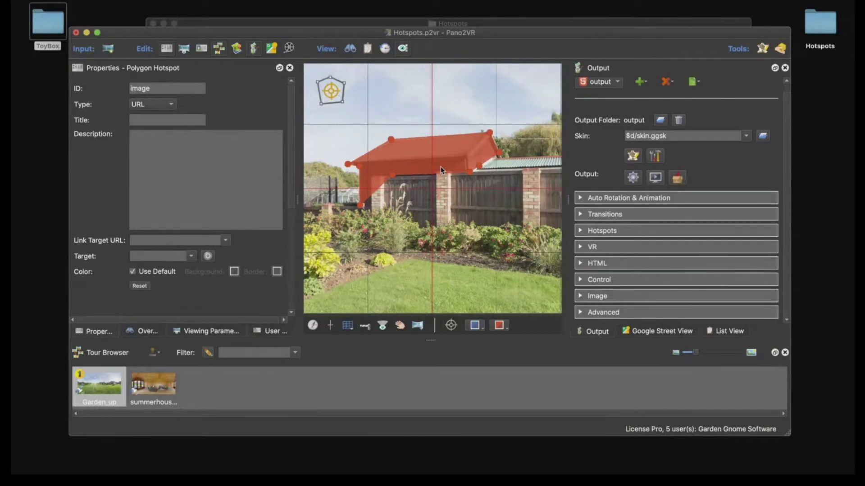
- Open the skin for editing and add the built-in Image Popup Silhouette component to it
click(633, 156)
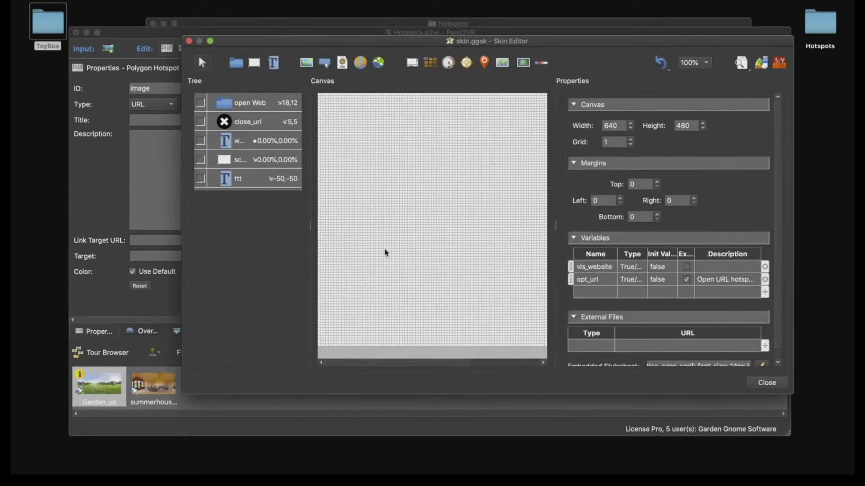
click(781, 64)
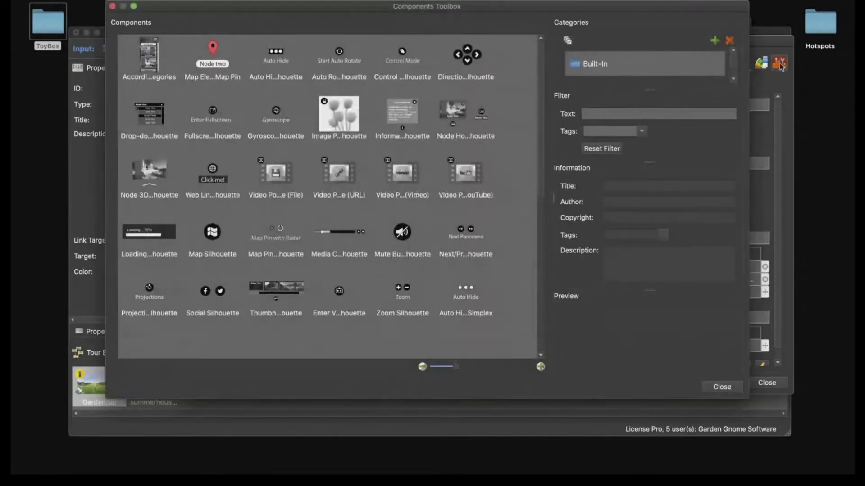
click(339, 126)
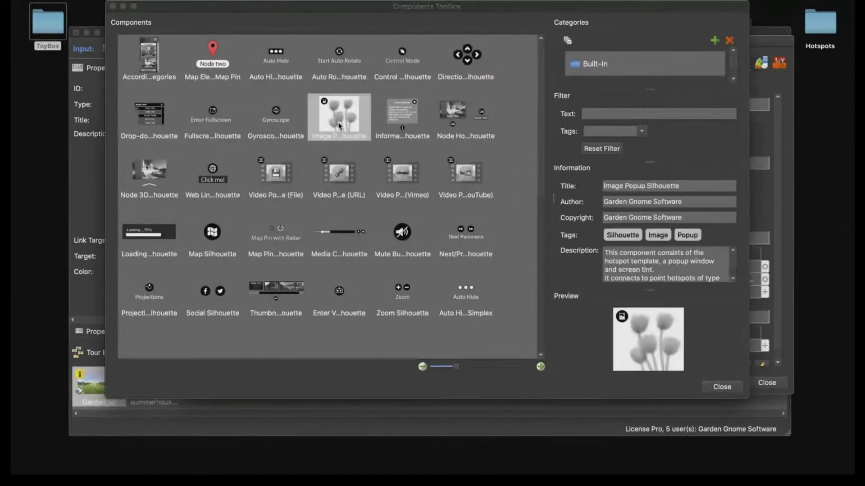
click(720, 387)
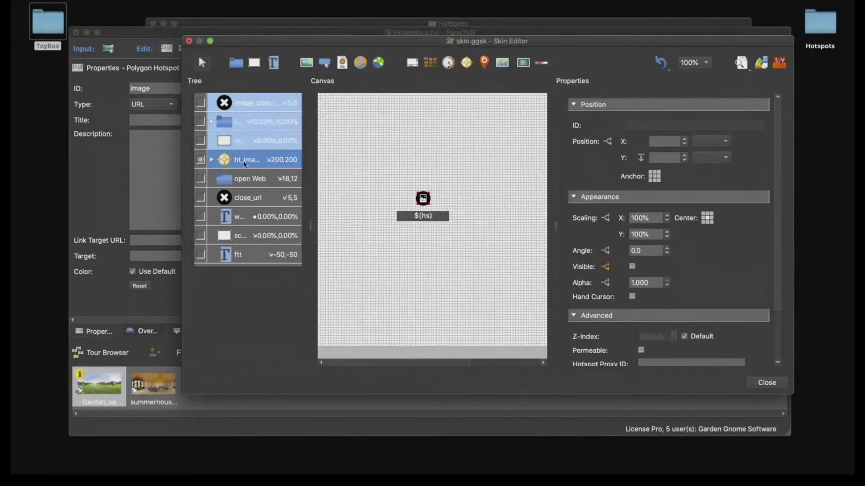
- Inspect the ht_image hotspot template's elements and select both of its Mouse Click actions, Set Value and Set Variable
click(243, 164)
click(211, 159)
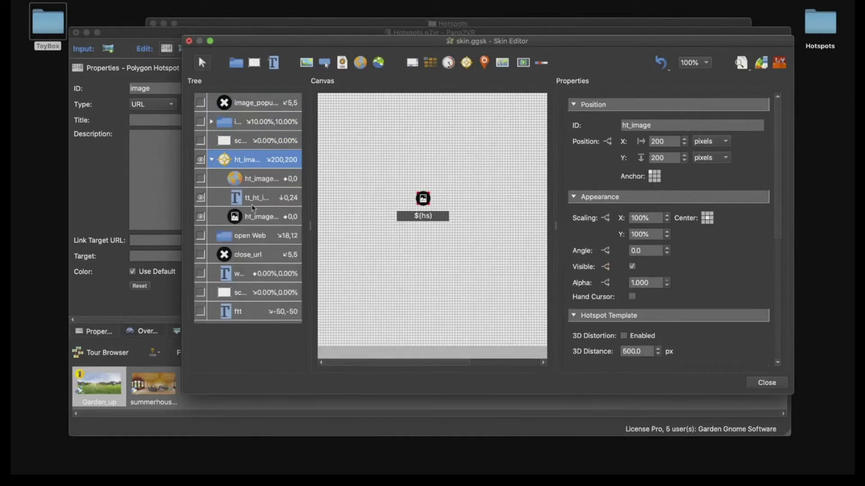
click(211, 160)
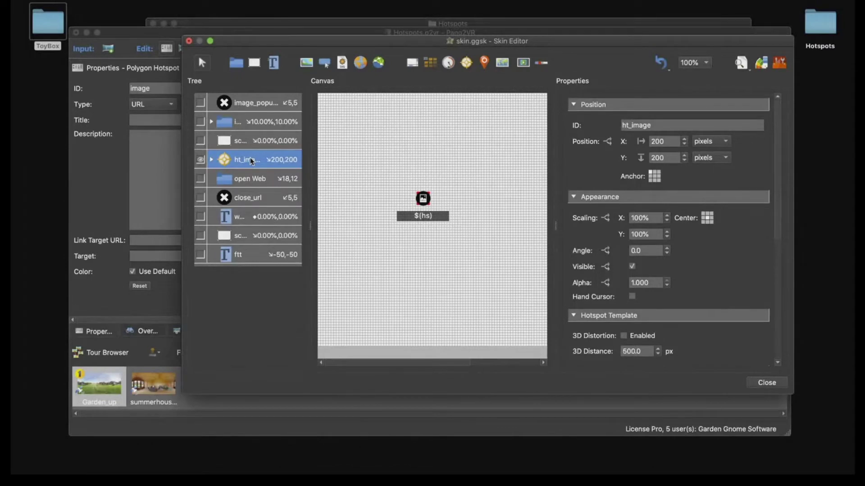
scroll(639, 269, down, 8)
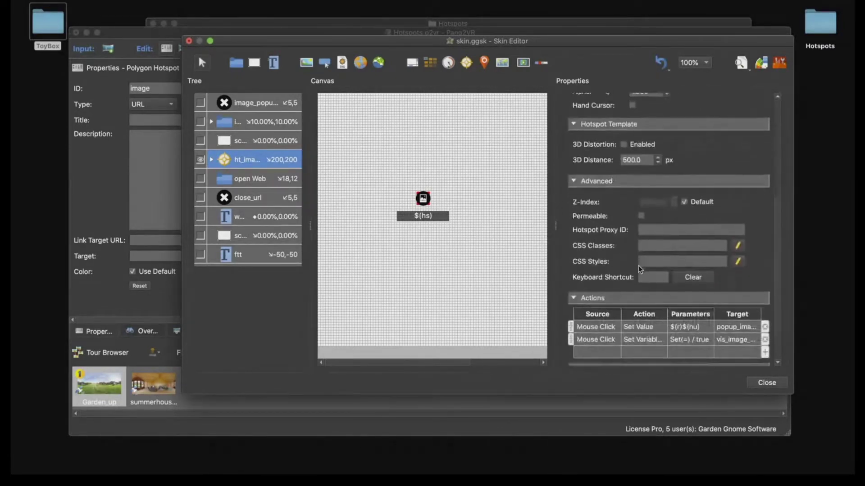
scroll(639, 269, down, 2)
click(599, 285)
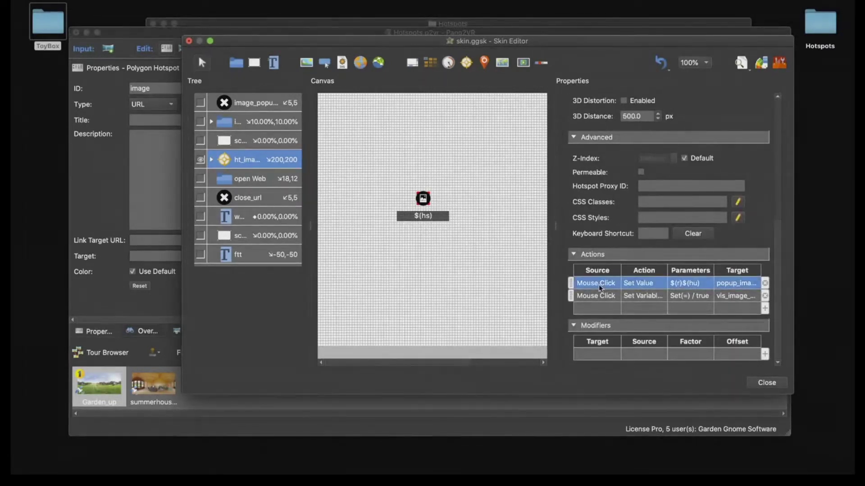
shift+click(600, 297)
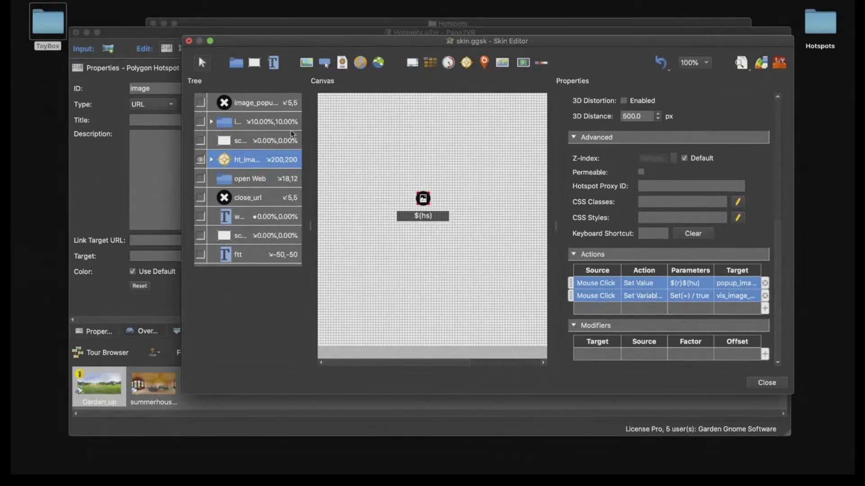
- Add a container in the upper-left corner of the skin canvas, at about X 16 and Y 14 pixels
click(339, 127)
click(238, 64)
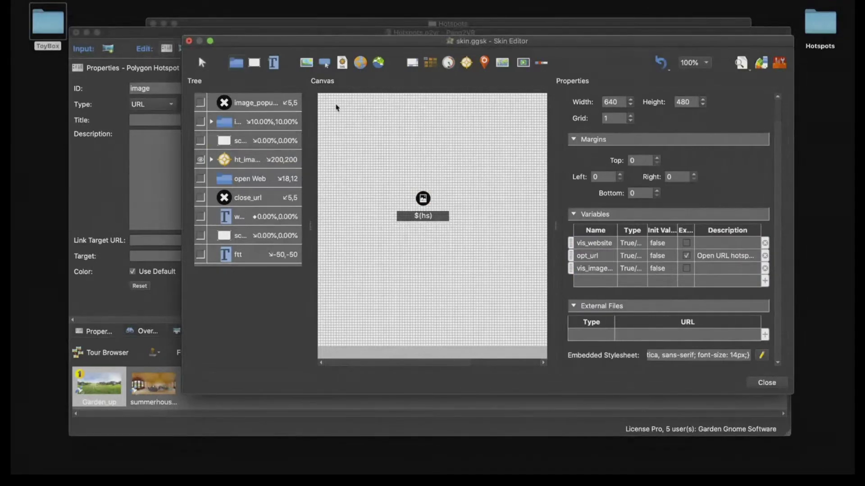
click(328, 101)
drag(342, 108, 339, 106)
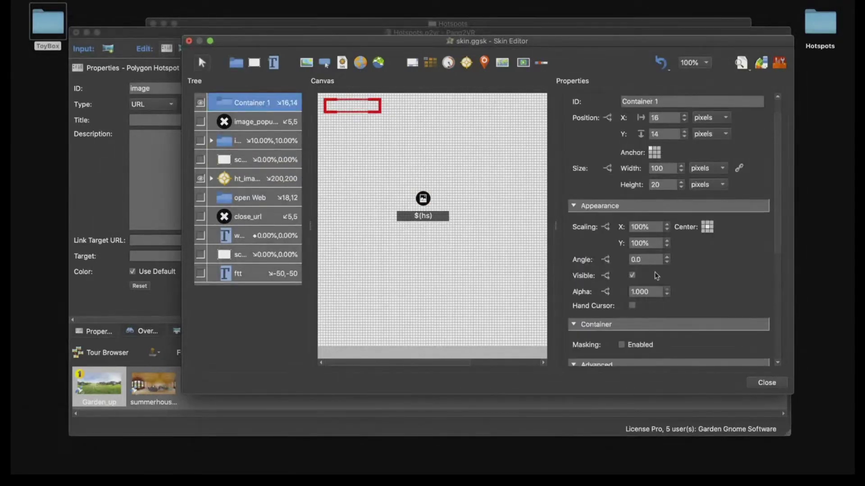
- Paste the copied Set Value and Set Variable mouse-click actions into the Actions of Container 1
scroll(657, 276, down, 10)
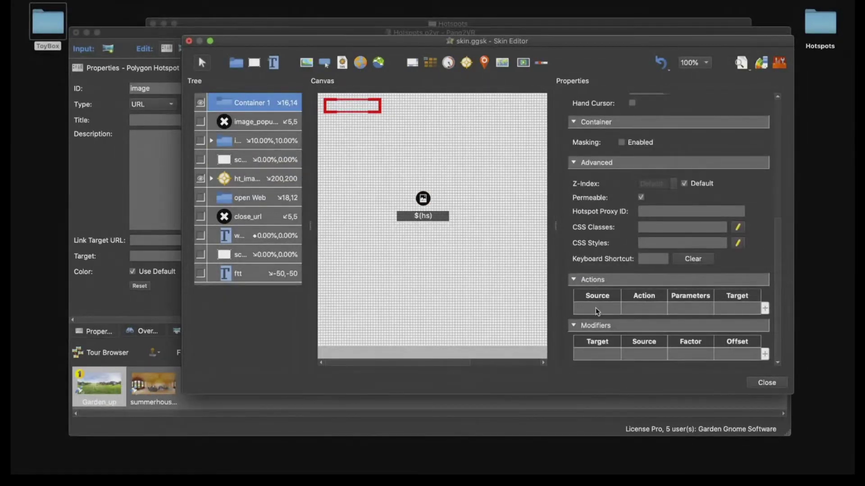
key(super+v)
scroll(598, 312, up, 10)
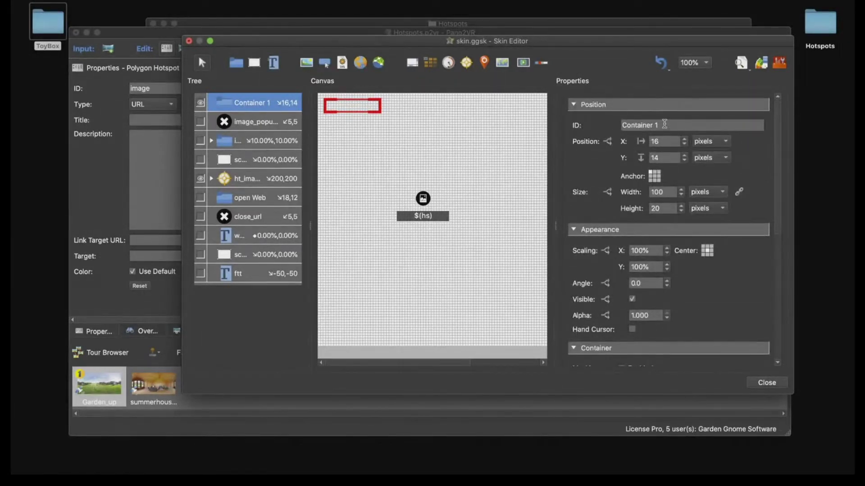
- Rename the container as image_popup_control and move it to X 15, Y 10 pixels
drag(664, 124, 603, 129)
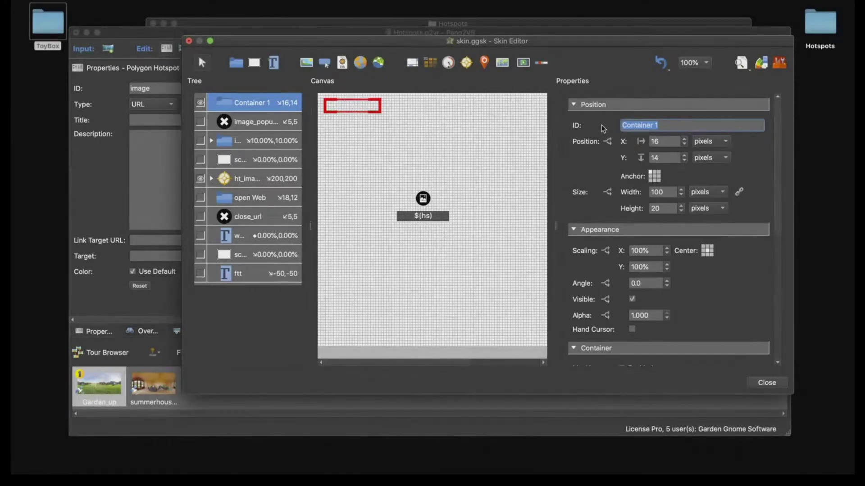
text(image_popup)
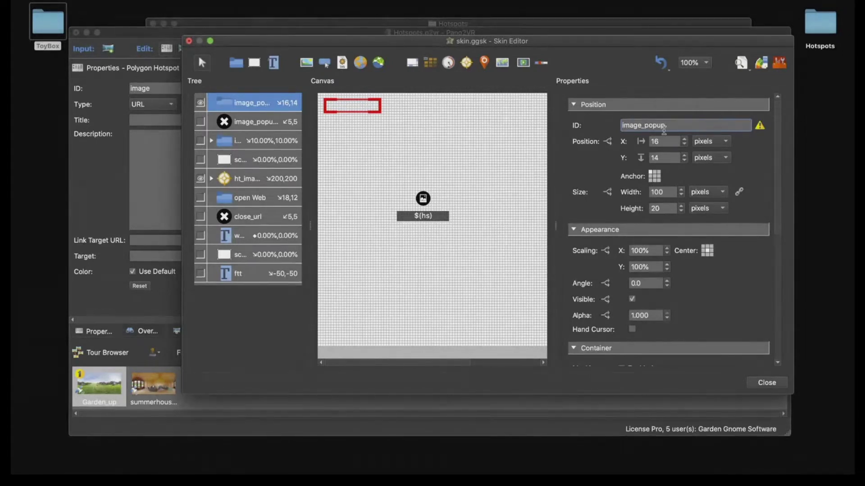
key(Return)
text(_control)
drag(359, 111, 359, 110)
key(Left)
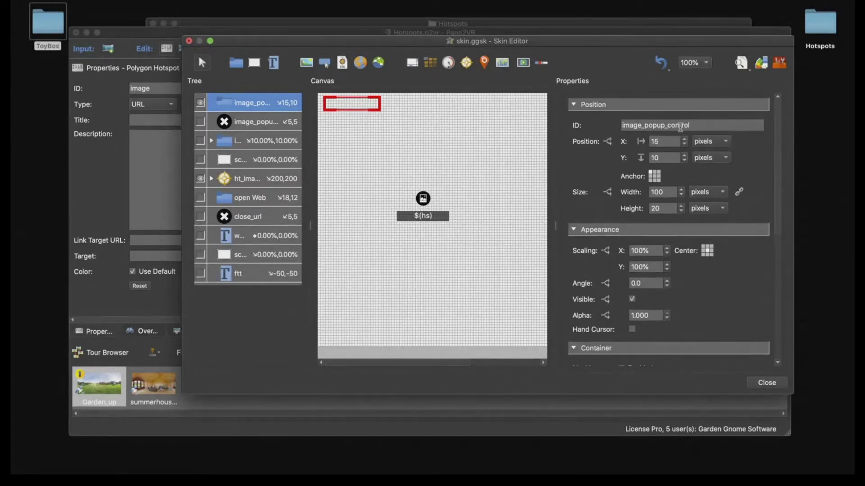
- Copy the polygon hotspot's ID "image" into the image_popup_control container's Hotspot Proxy ID
scroll(732, 225, down, 3)
scroll(732, 225, down, 5)
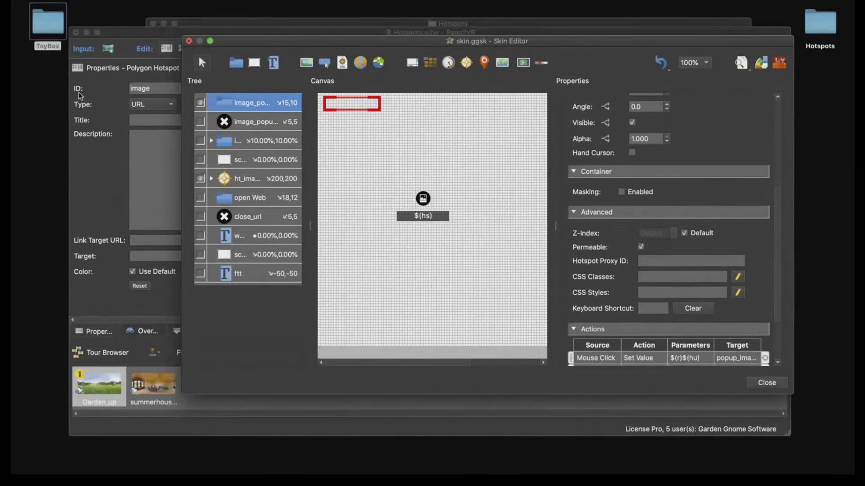
click(154, 93)
key(super+c)
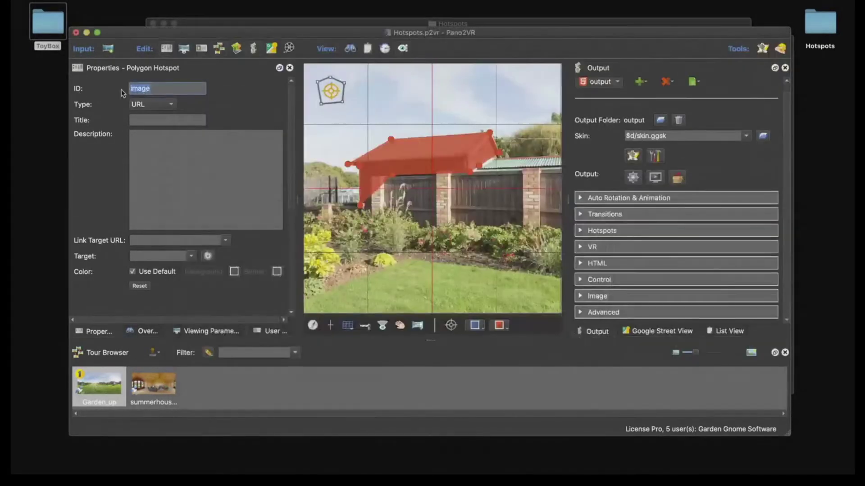
click(631, 156)
scroll(631, 199, down, 3)
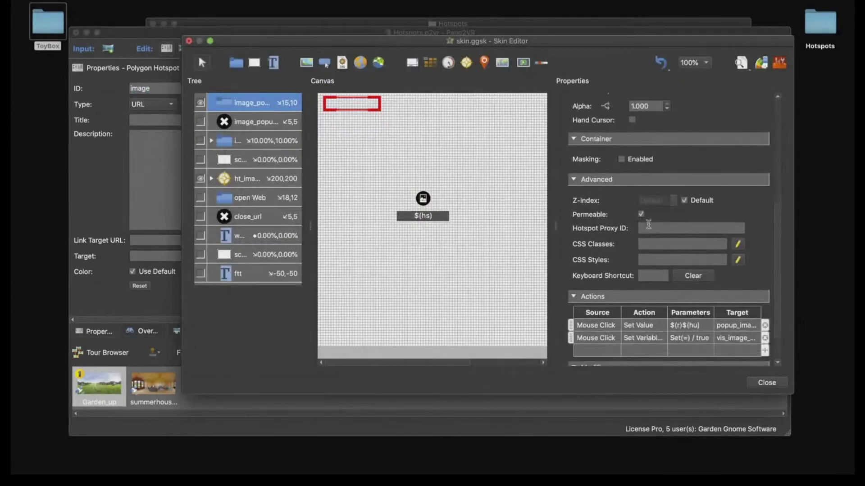
click(651, 224)
key(super+v)
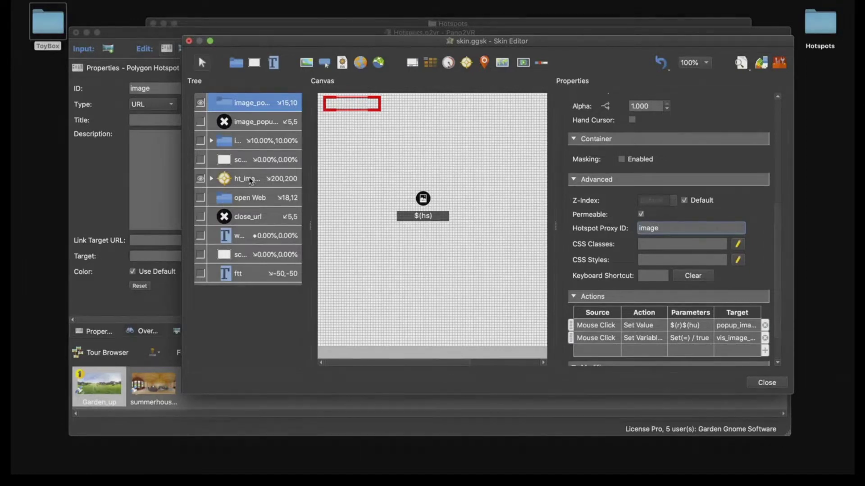
- Delete the image hotspot template from the skin, then close the Skin Editor and save the skin
click(250, 180)
key(Delete)
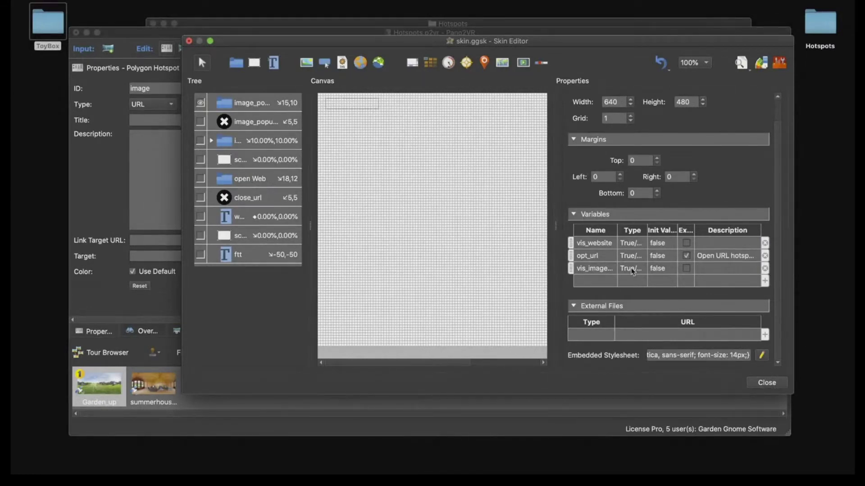
click(764, 384)
click(550, 213)
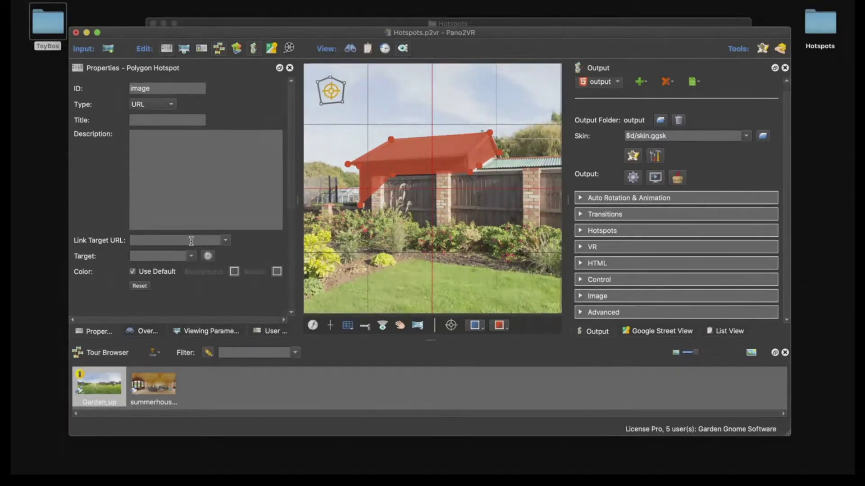
- Set the polygon hotspot's type to URL
click(167, 104)
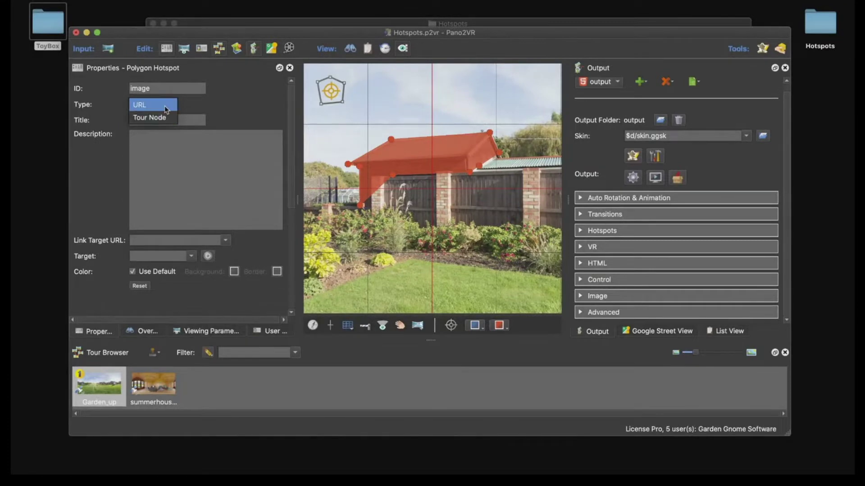
click(163, 106)
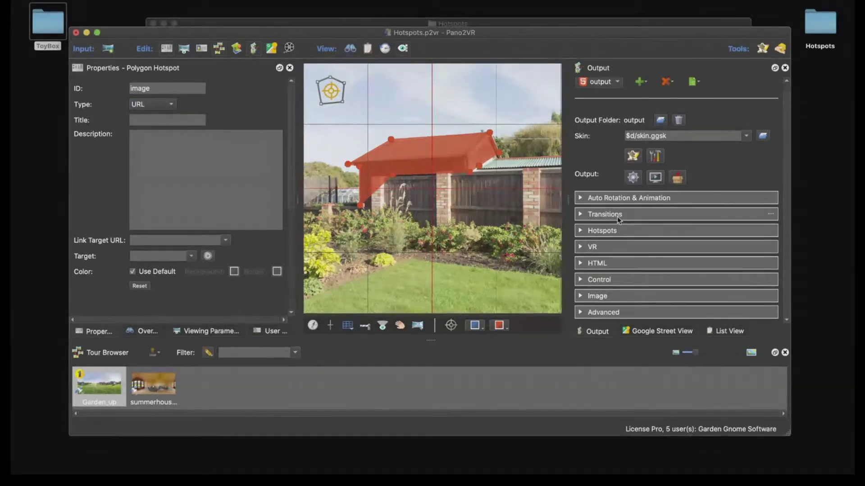
- Add plant.jpg from the Hotspots folder to the Assets in the output's advanced settings
click(579, 312)
scroll(638, 285, down, 10)
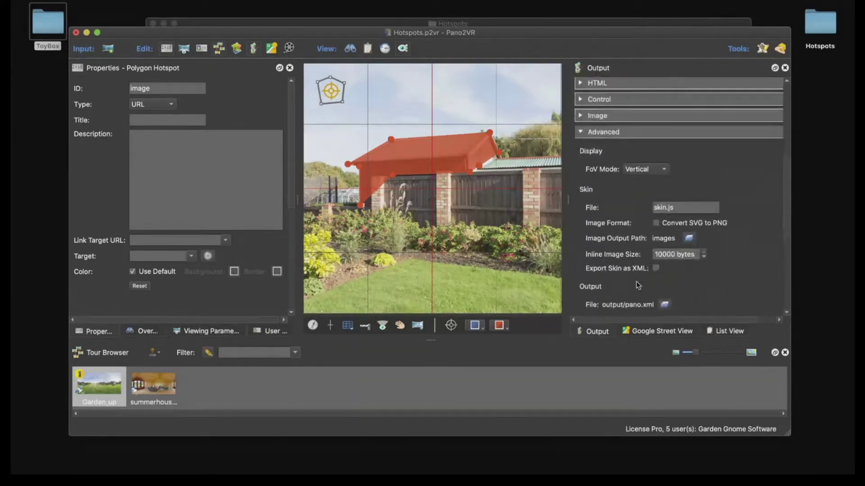
scroll(638, 285, down, 1)
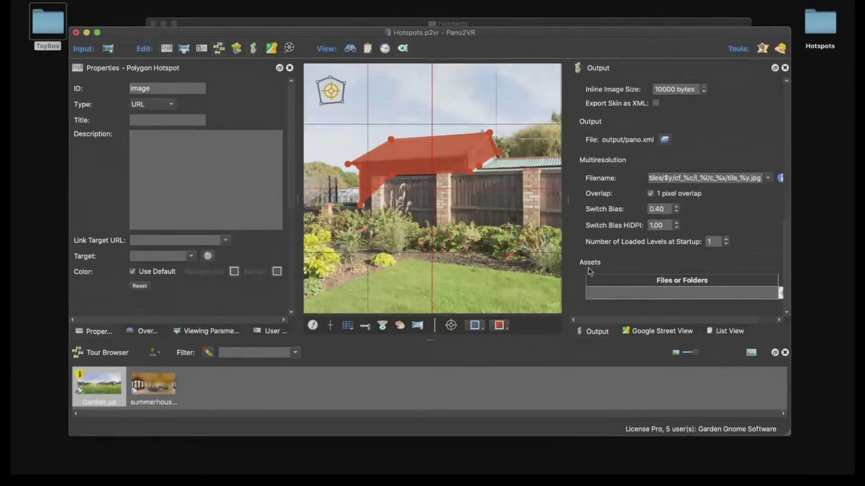
right_click(682, 293)
click(697, 300)
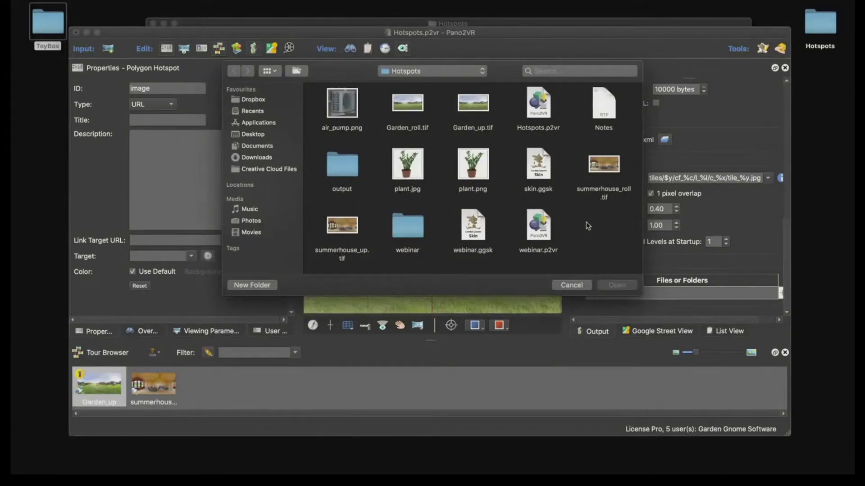
click(407, 166)
click(617, 285)
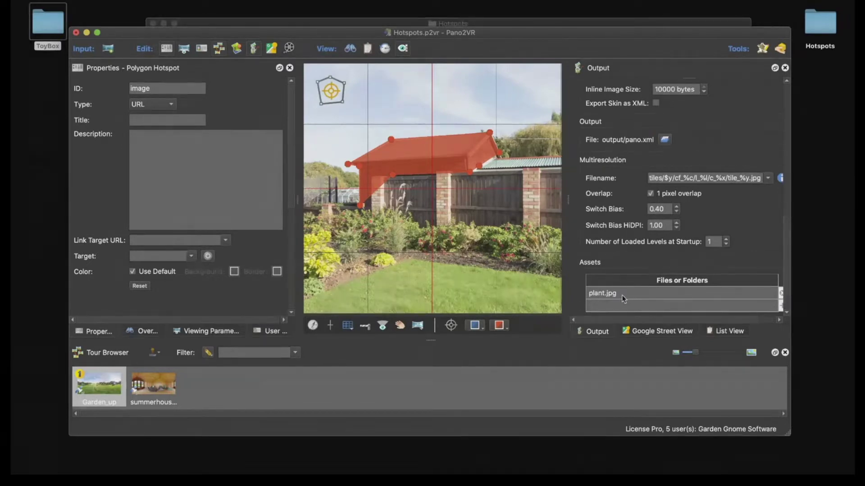
- Give the polygon hotspot the description plant.jpg and the title Popup Image
click(620, 293)
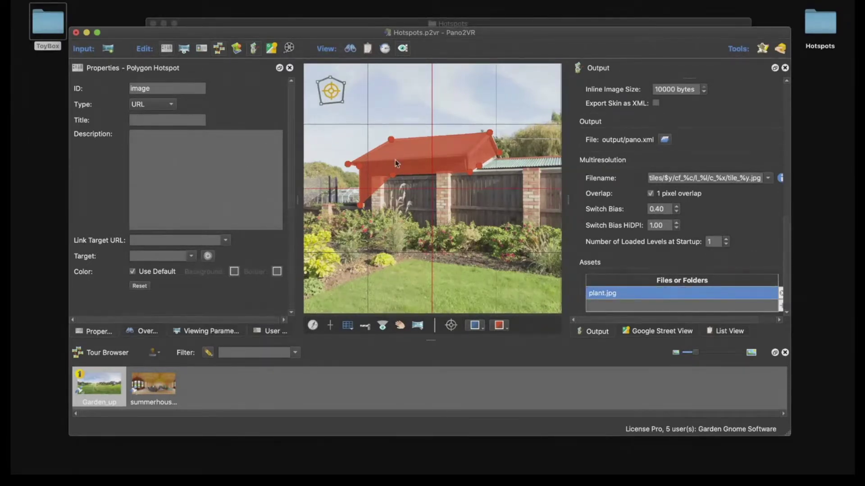
mouse_move(395, 160)
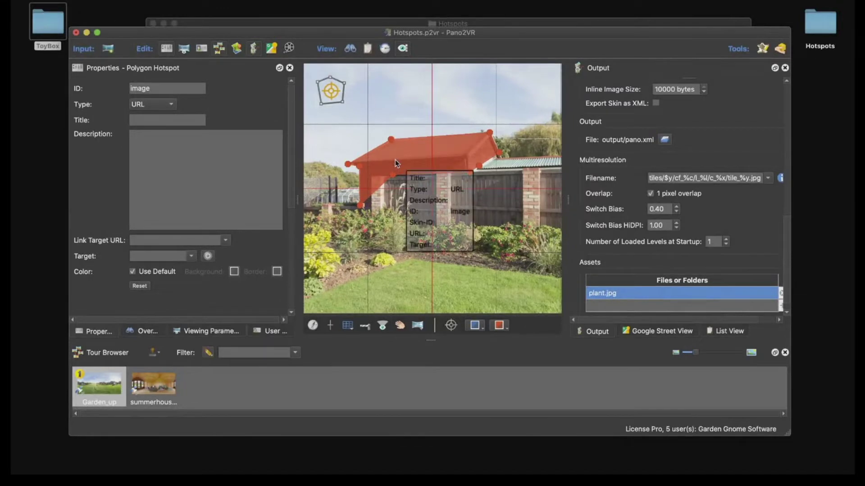
click(177, 158)
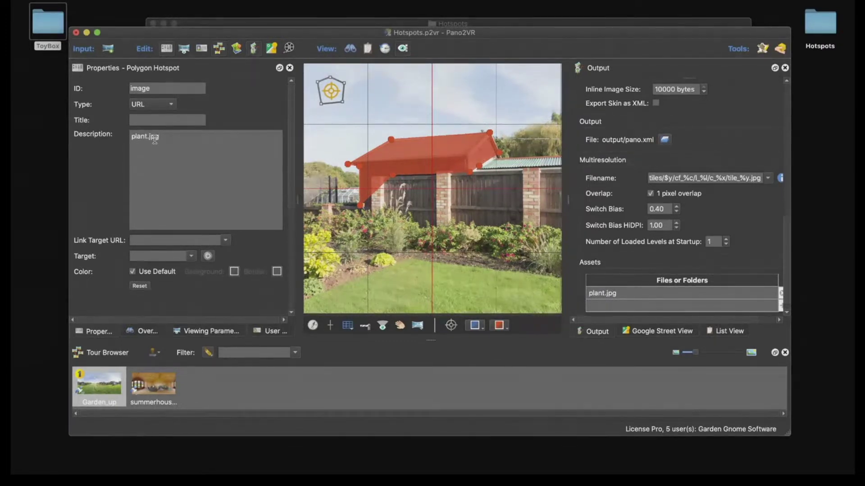
click(150, 121)
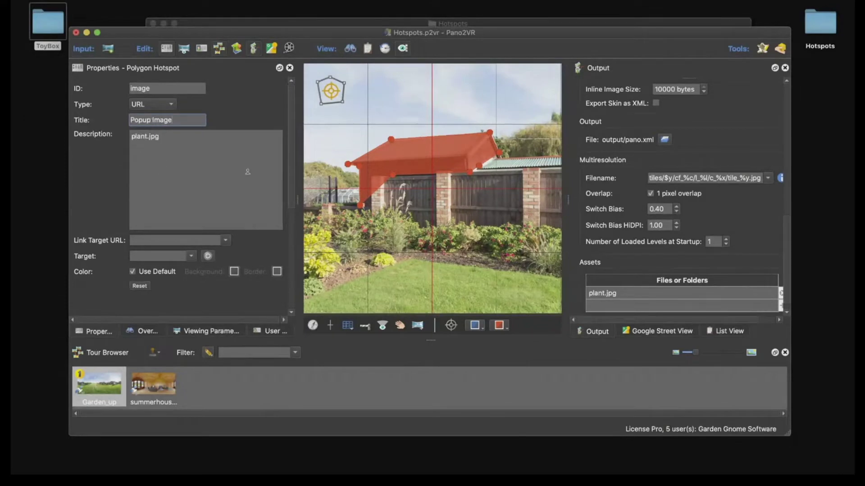
- Generate the output of the tour and close the browser preview
scroll(675, 244, up, 10)
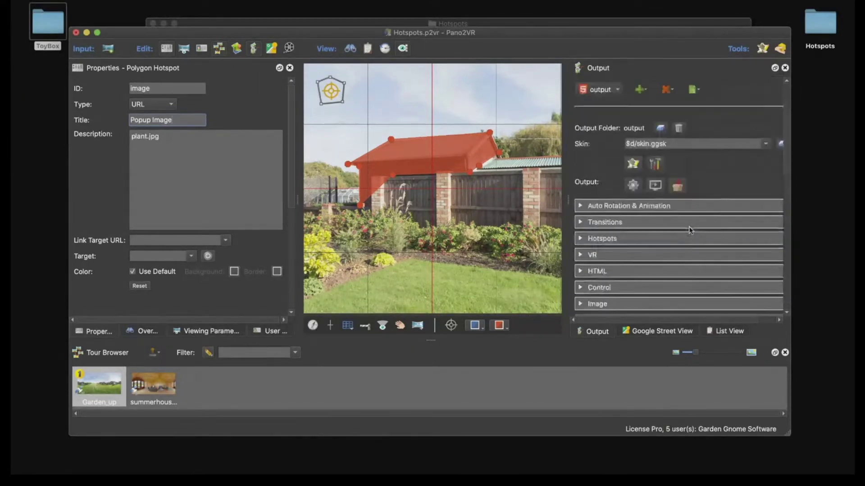
click(632, 186)
click(500, 229)
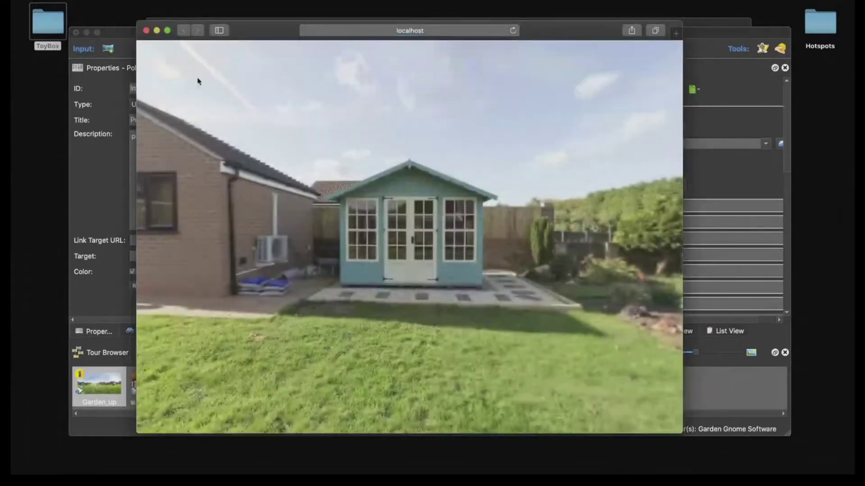
click(146, 30)
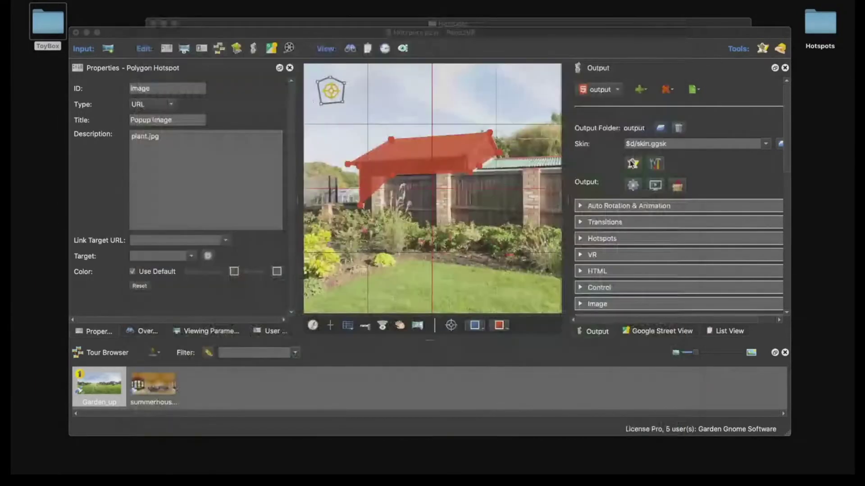
- Set the value of image_popup_control's Set Value action to $(r)$(hd) and save the skin while closing the Skin Editor
click(639, 165)
click(336, 105)
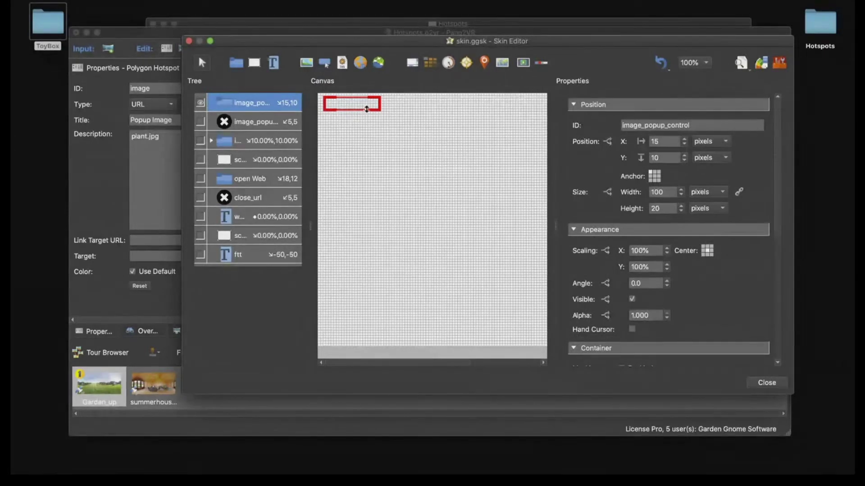
scroll(598, 288, down, 5)
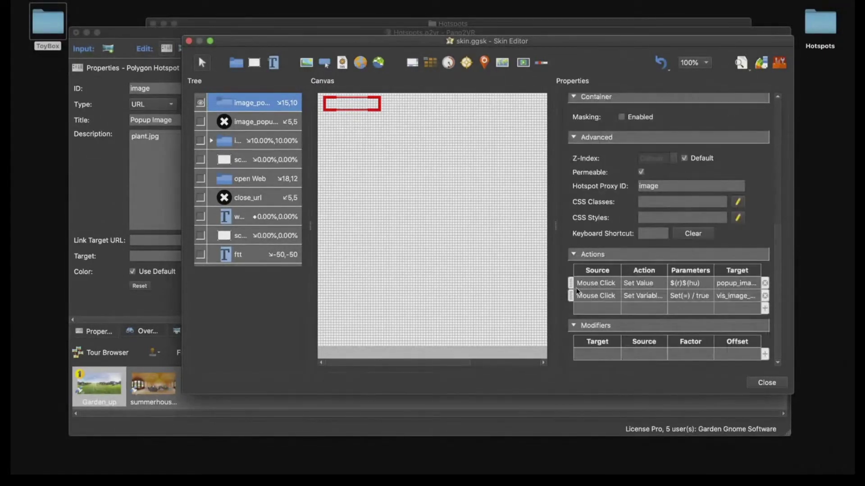
double_click(589, 286)
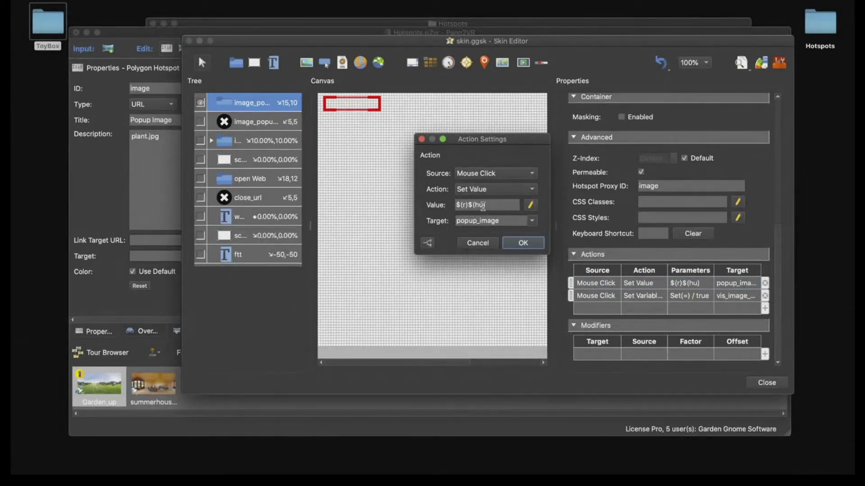
click(483, 206)
key(BackSpace)
text(d)
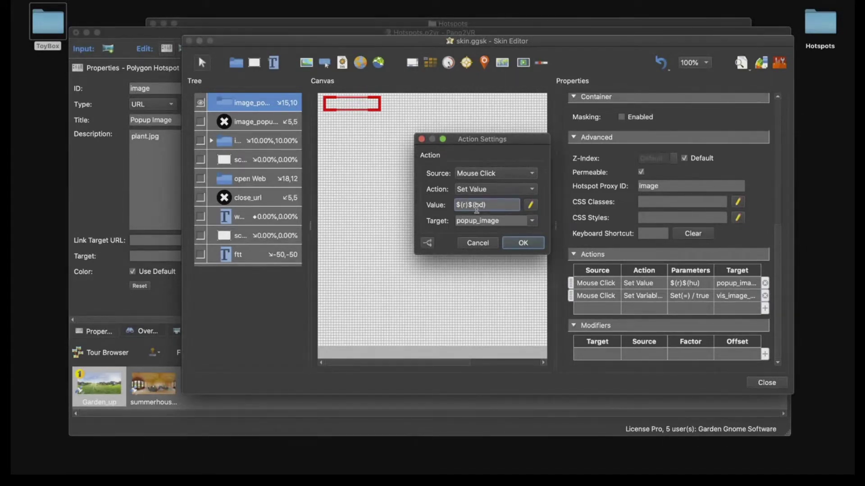
click(521, 244)
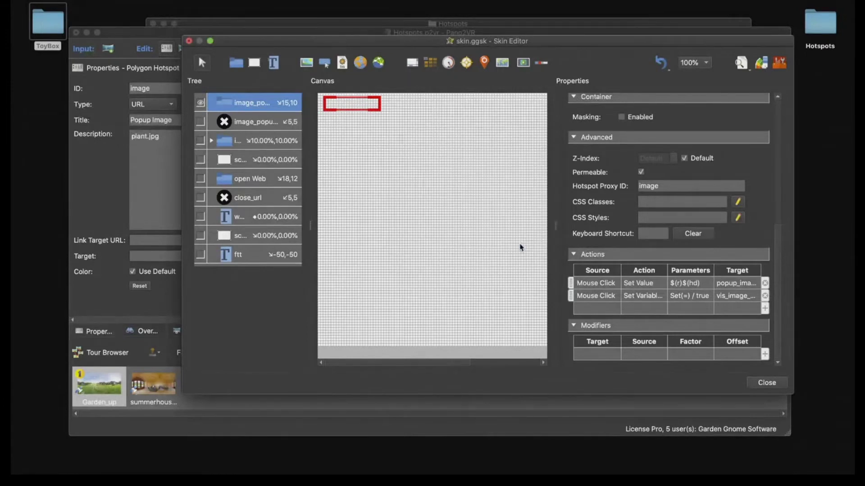
click(761, 384)
click(557, 215)
- Open the output folder in Finder, examine the contents of its assets folder, and close the window
right_click(637, 133)
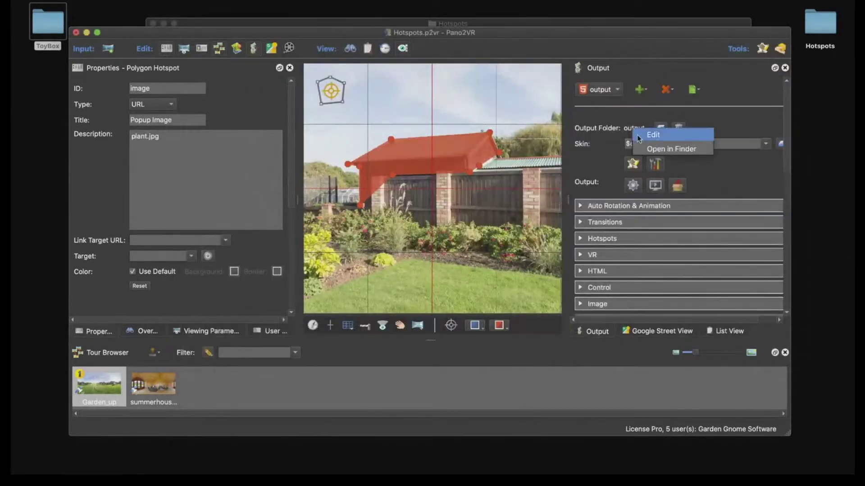
click(649, 148)
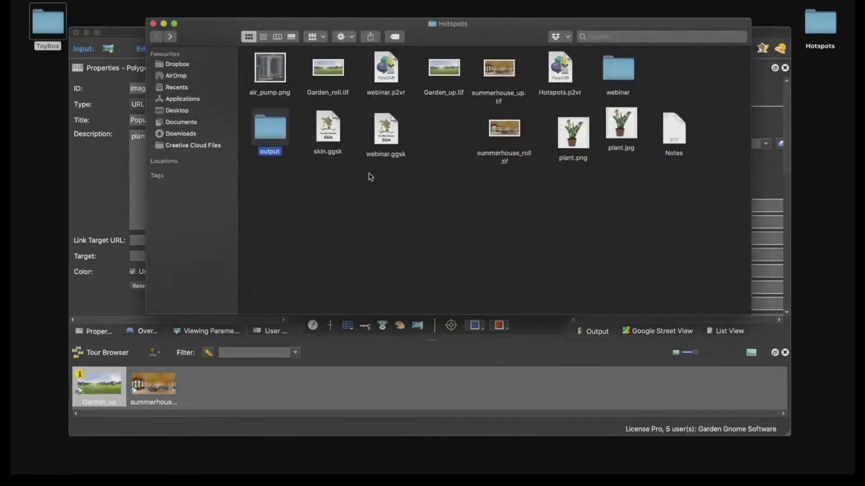
double_click(276, 136)
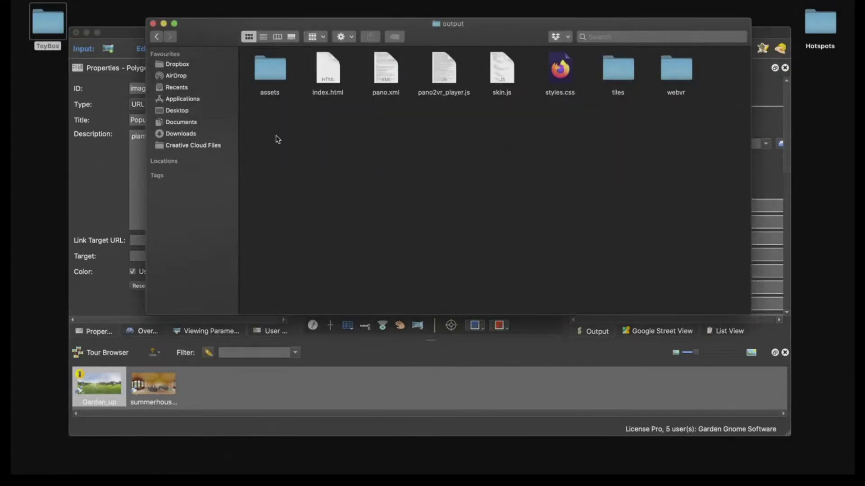
double_click(277, 81)
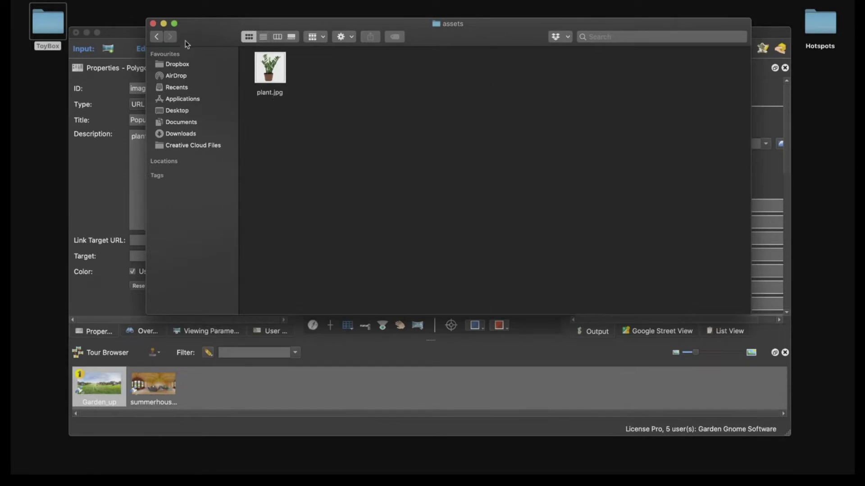
click(158, 37)
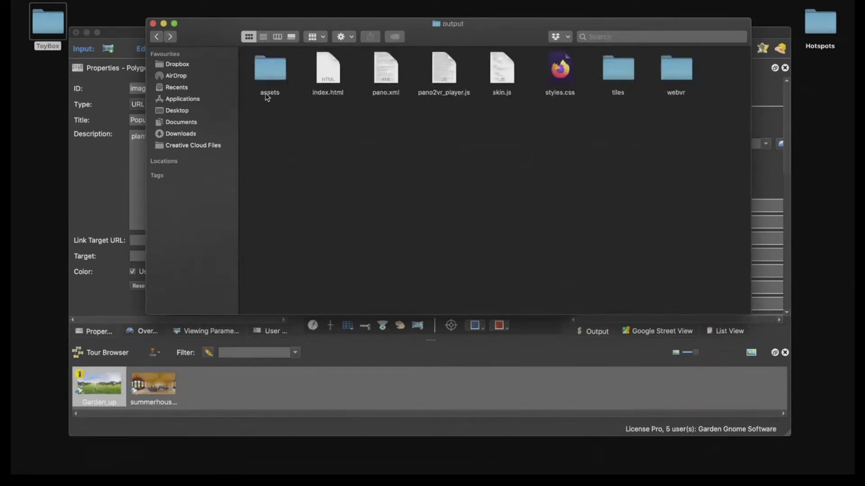
click(153, 24)
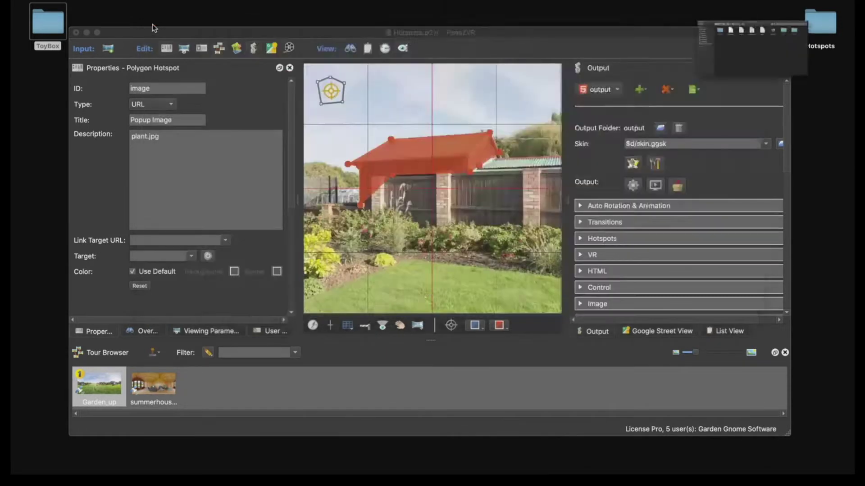
- Change the polygon hotspot's description to assets/plant.jpg and generate the tour output
click(132, 137)
text(assets)
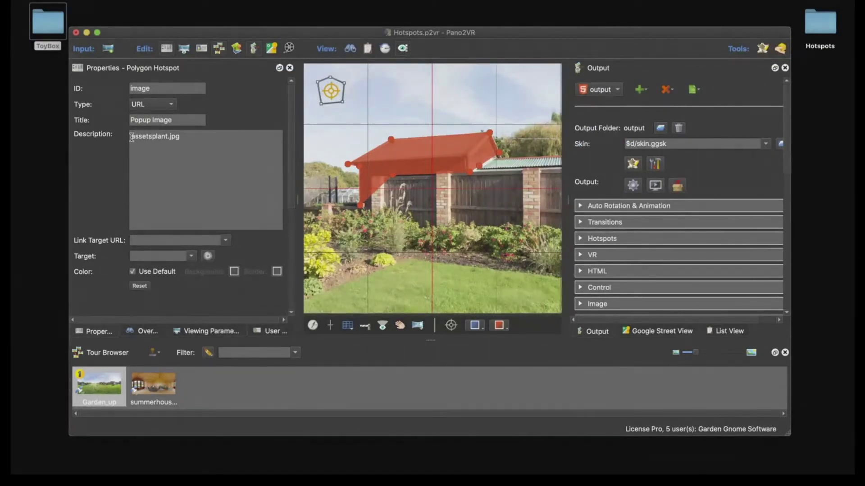
text(/)
click(633, 186)
click(505, 230)
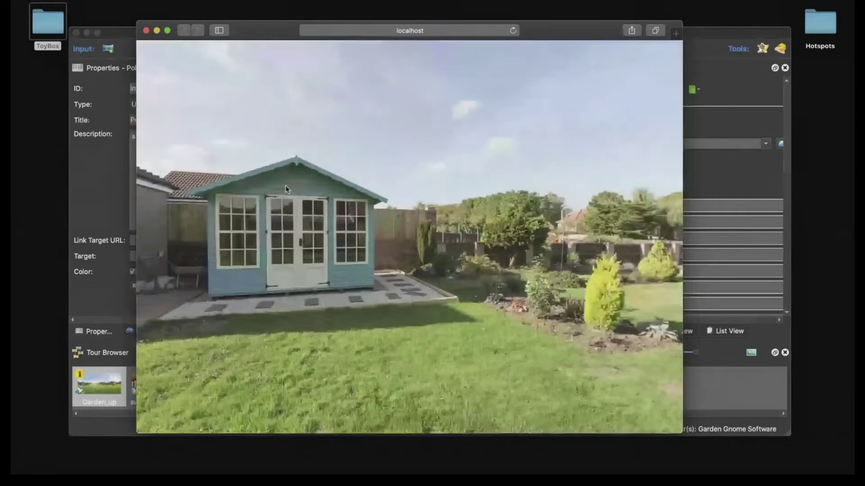
- Test the image popup in the browser preview by opening and closing it from the polygon hotspot, and close the preview
mouse_move(286, 189)
mouse_down()
mouse_move(461, 188)
mouse_move(292, 188)
mouse_up()
click(460, 217)
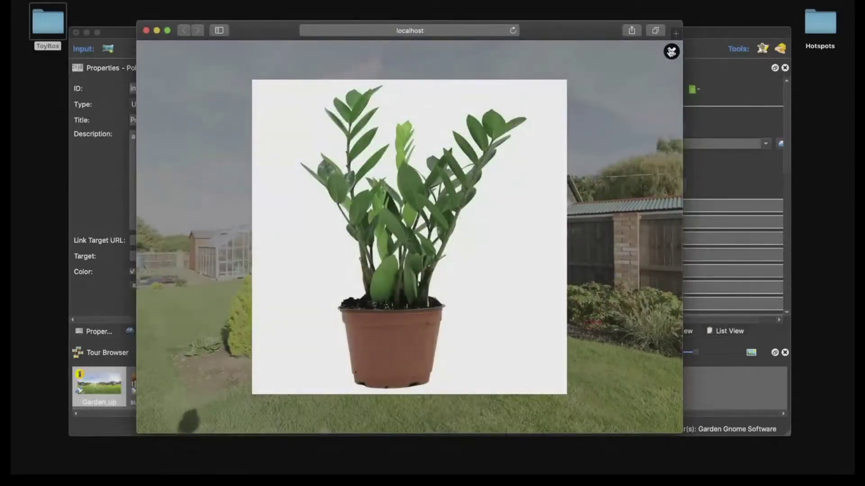
click(671, 52)
click(510, 194)
click(670, 54)
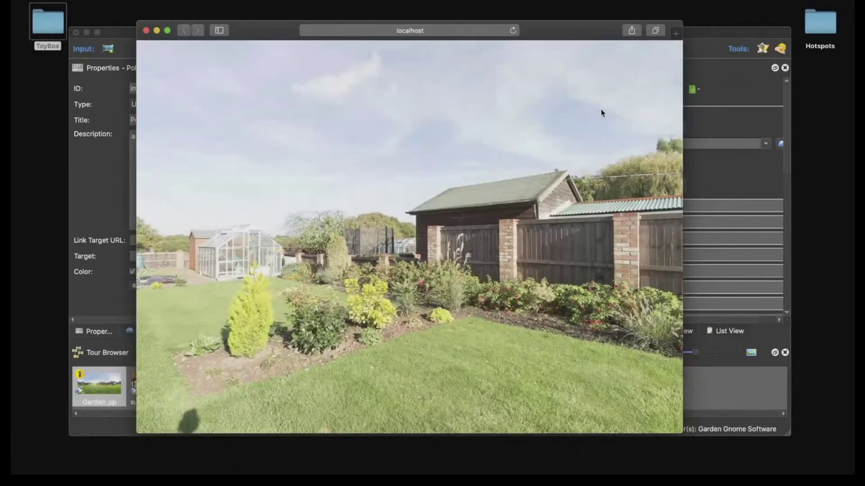
click(146, 31)
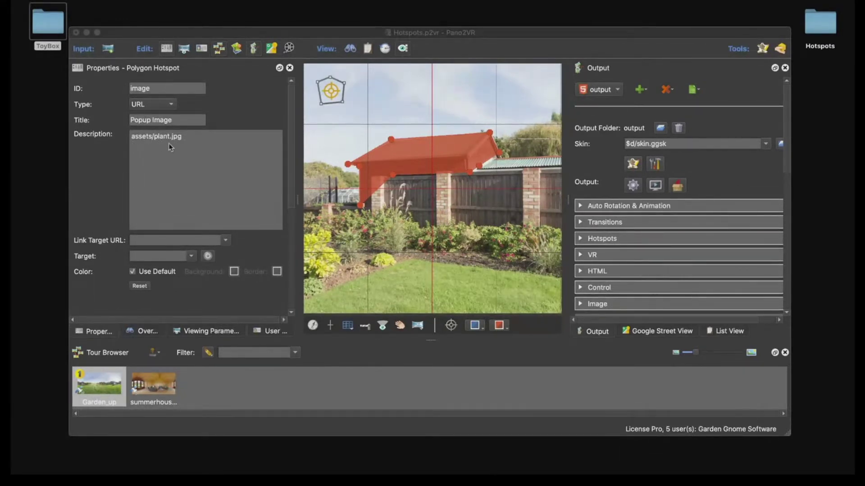
- Examine the Assets list in the output settings and turn the panorama to face the summerhouse
click(684, 267)
scroll(682, 263, down, 5)
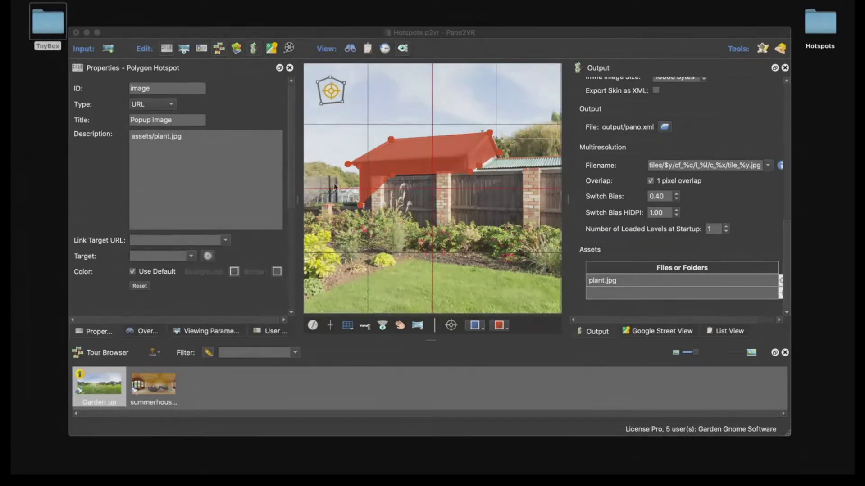
drag(334, 186, 443, 247)
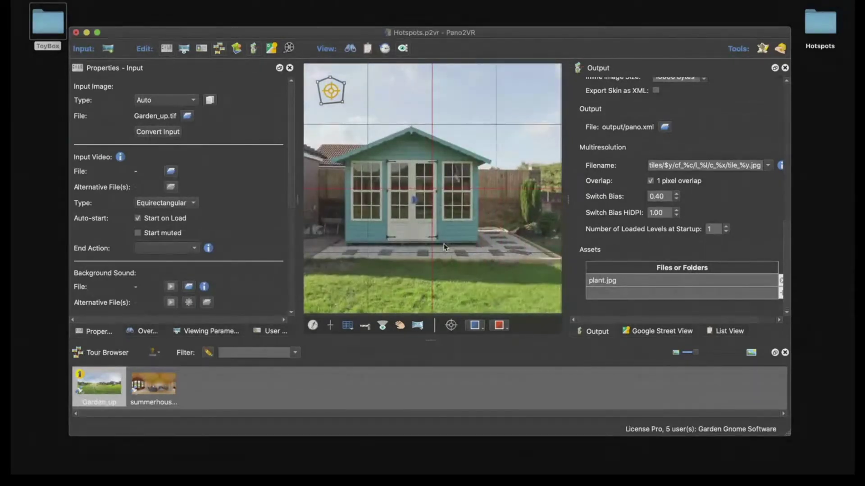
scroll(599, 201, up, 10)
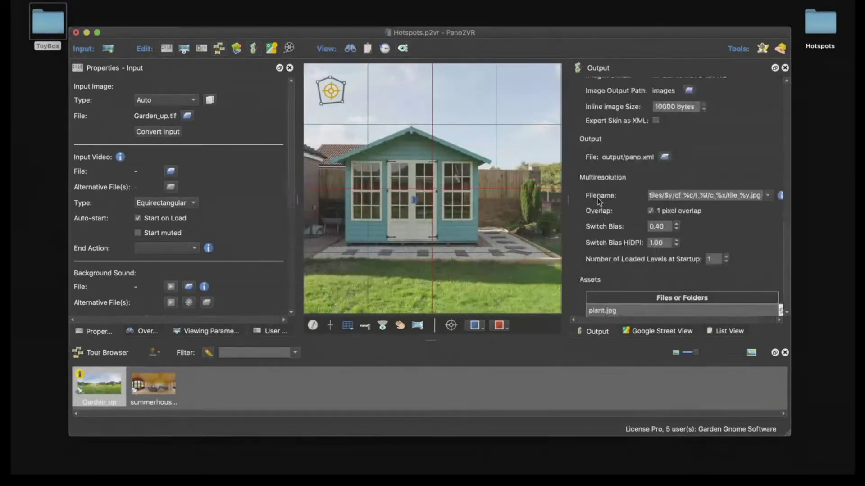
scroll(599, 201, right, 2)
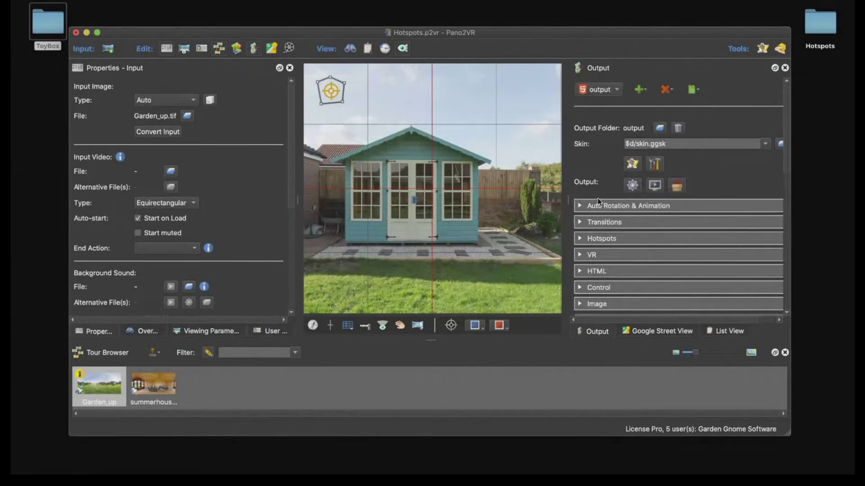
- Add the Video Popup Silhouette (YouTube) component from the Components Toolbox to the skin
click(621, 164)
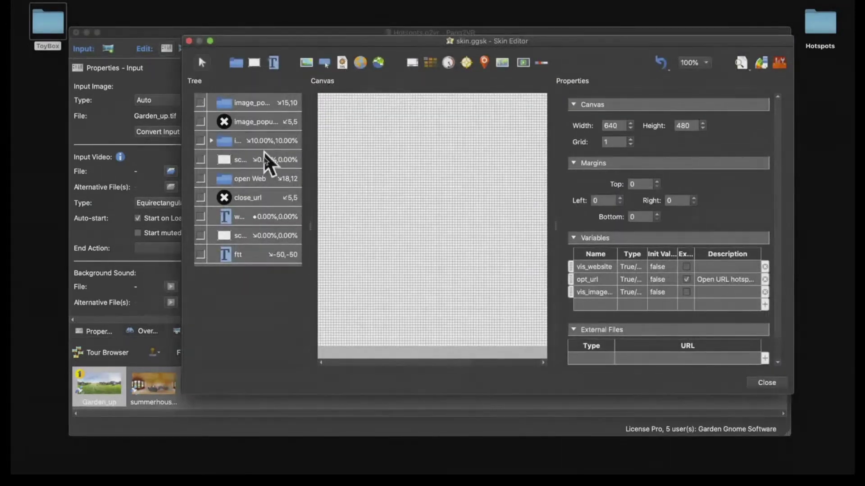
click(778, 67)
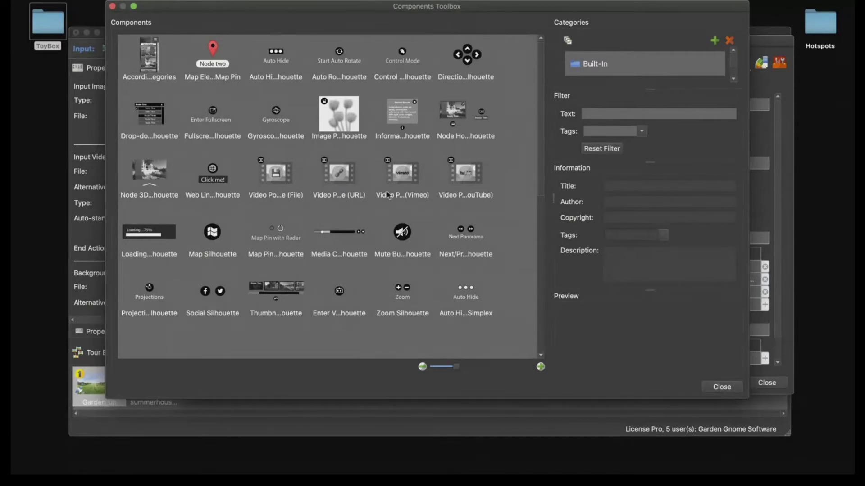
click(457, 180)
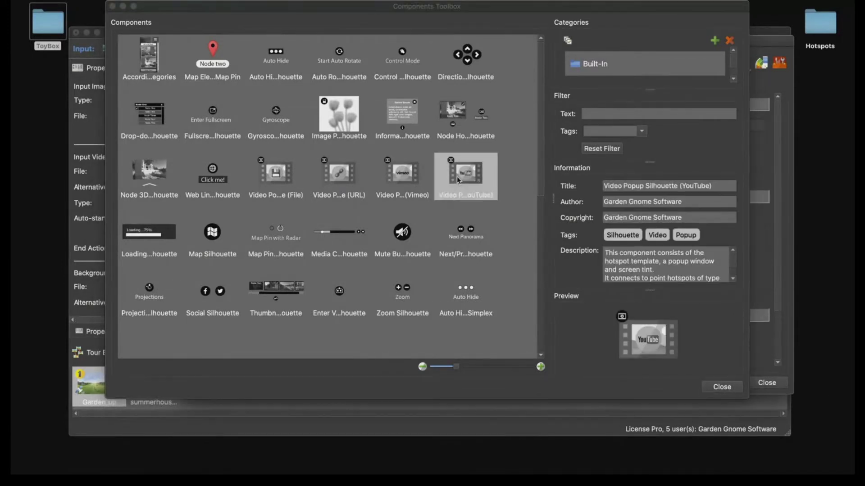
click(722, 387)
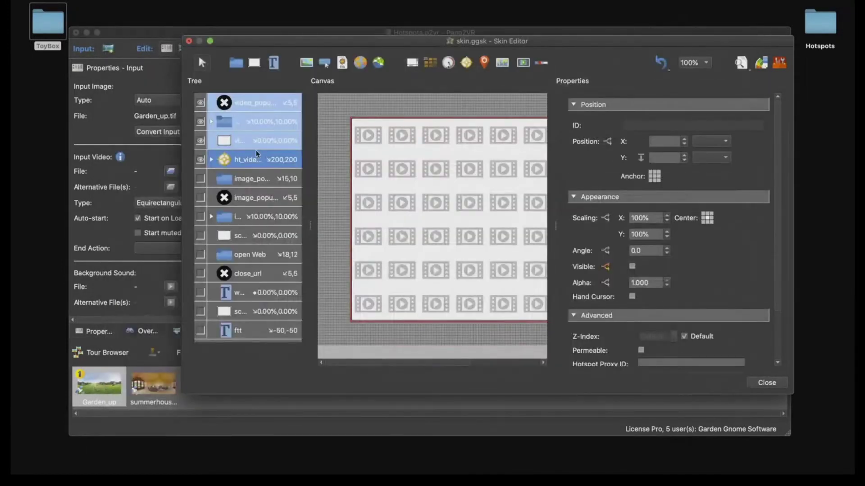
- Hide the four new video popup elements on the canvas and select the ht_video_youtube hotspot template
click(200, 159)
click(200, 141)
click(200, 121)
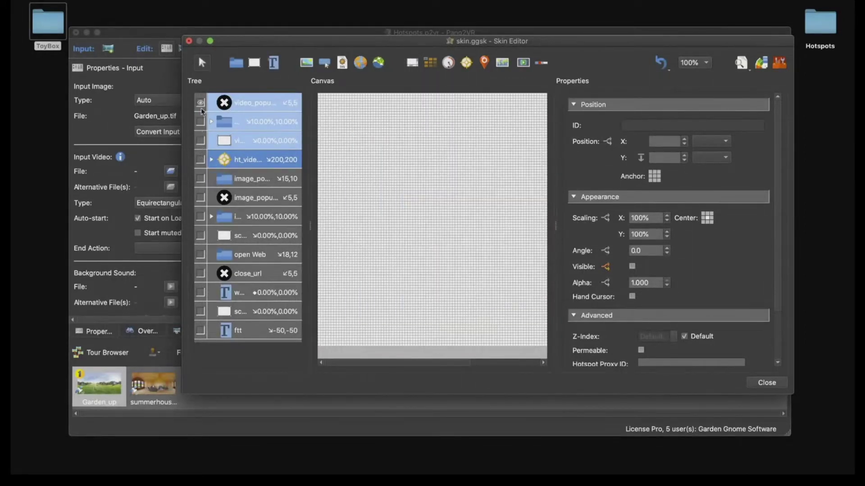
click(200, 103)
click(247, 160)
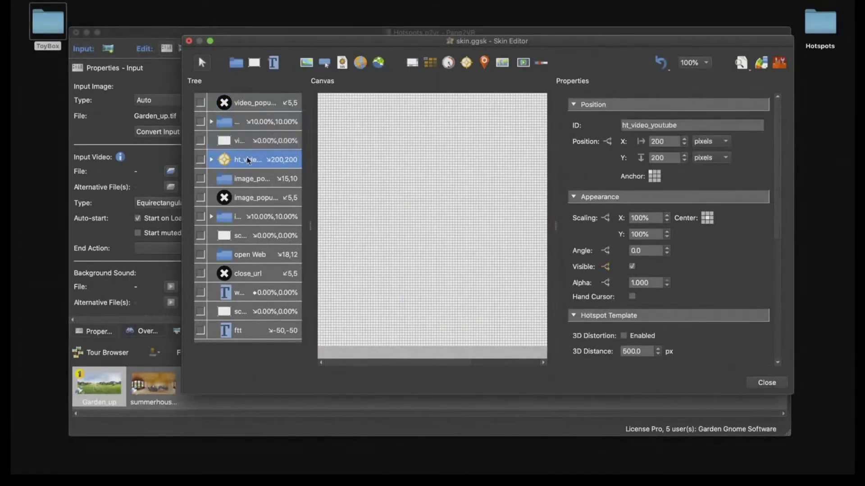
- Add a container near the canvas's upper-left corner and set its ID to popupYT_video
click(238, 65)
click(334, 106)
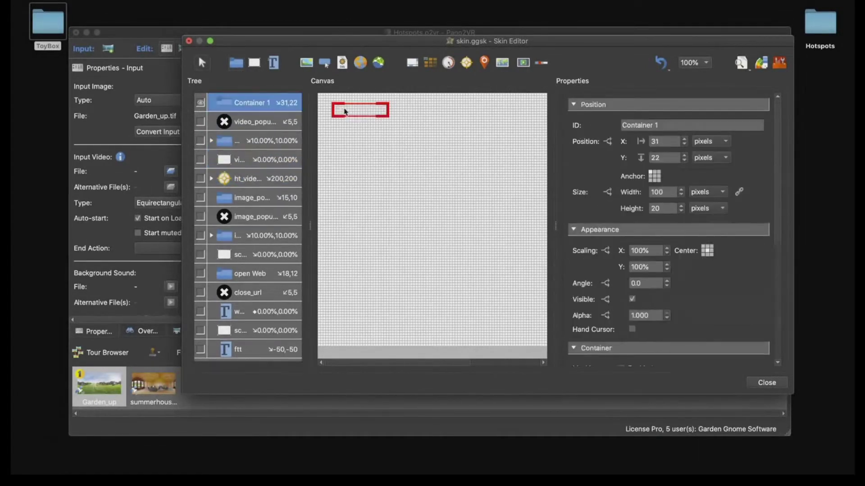
click(662, 122)
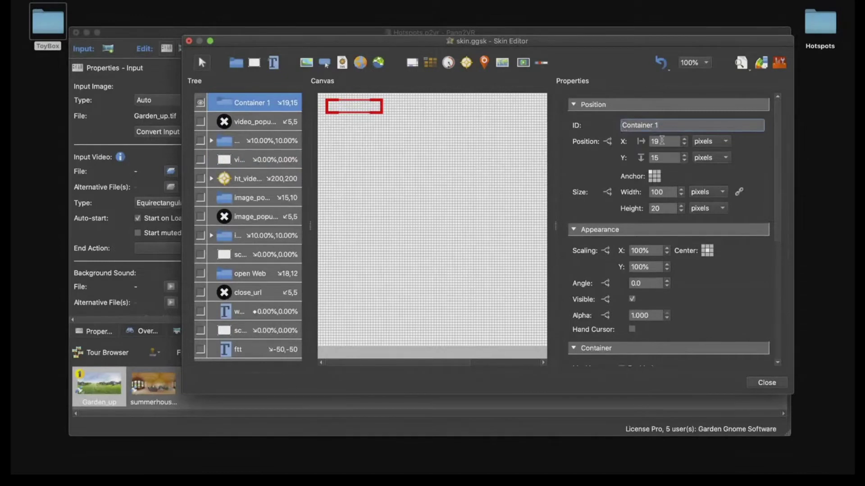
key(super+a)
text(popup)
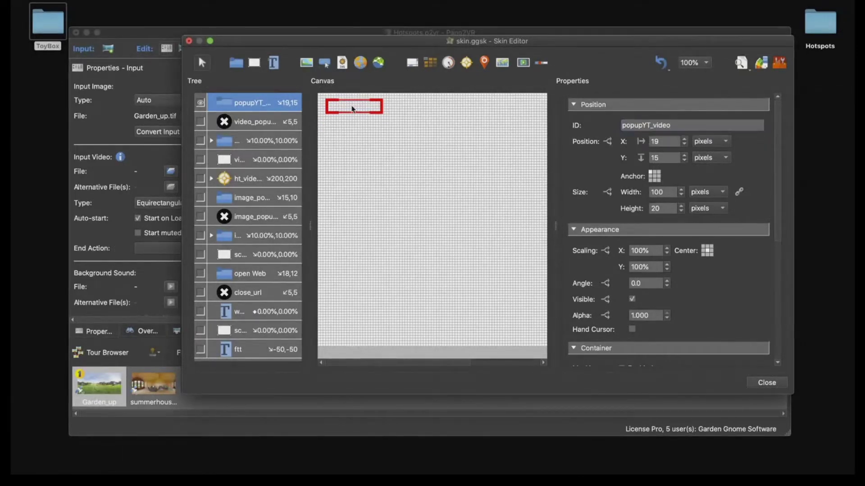
- Copy both Mouse Click actions from the ht_video_youtube template to the popupYT_video container
click(250, 180)
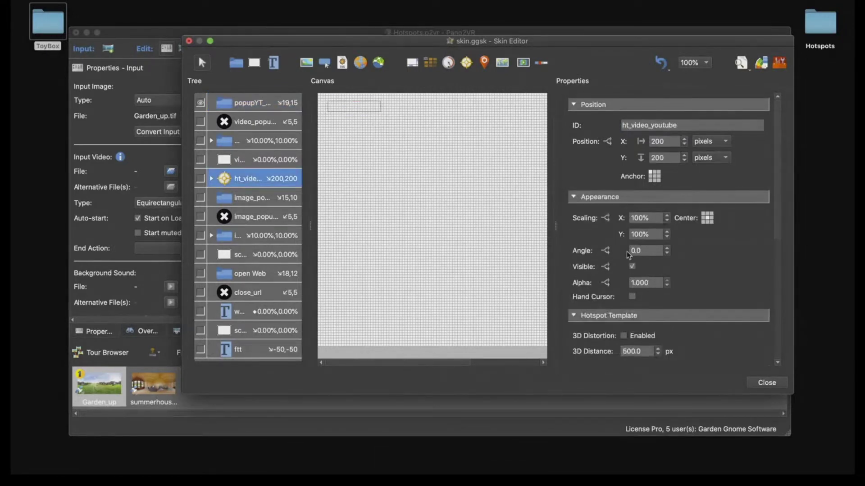
scroll(590, 289, down, 8)
click(594, 283)
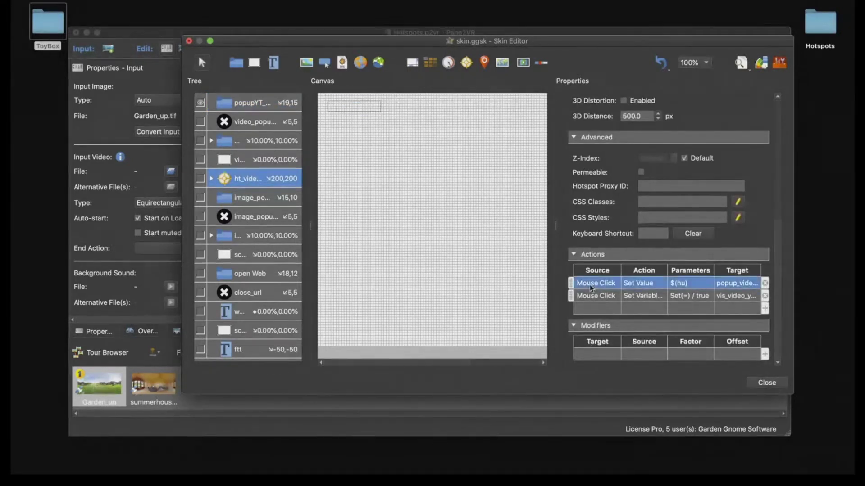
shift+click(596, 297)
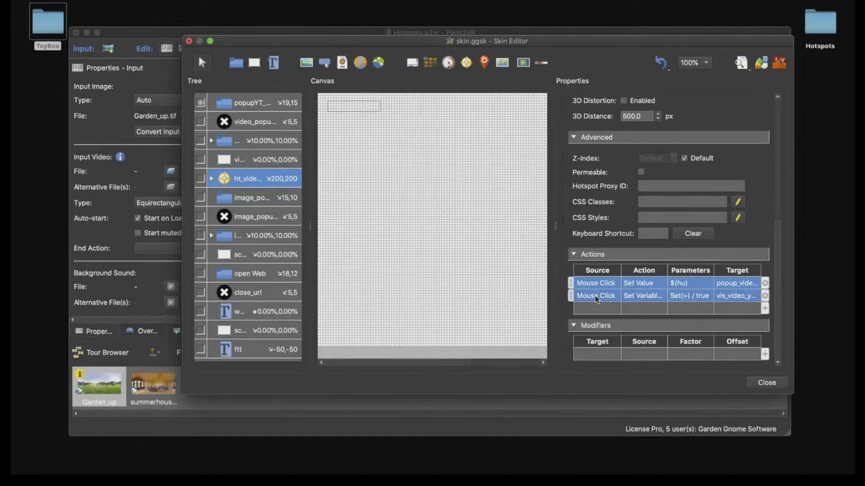
click(247, 105)
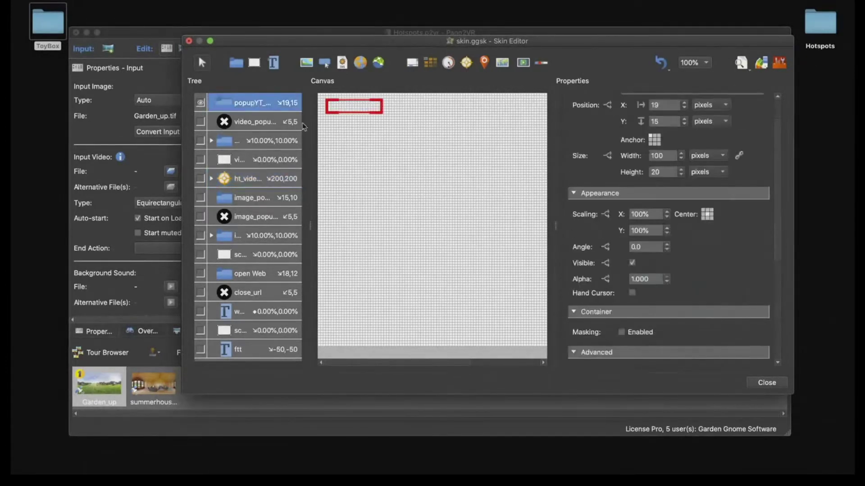
scroll(648, 225, up, 1)
scroll(651, 229, down, 5)
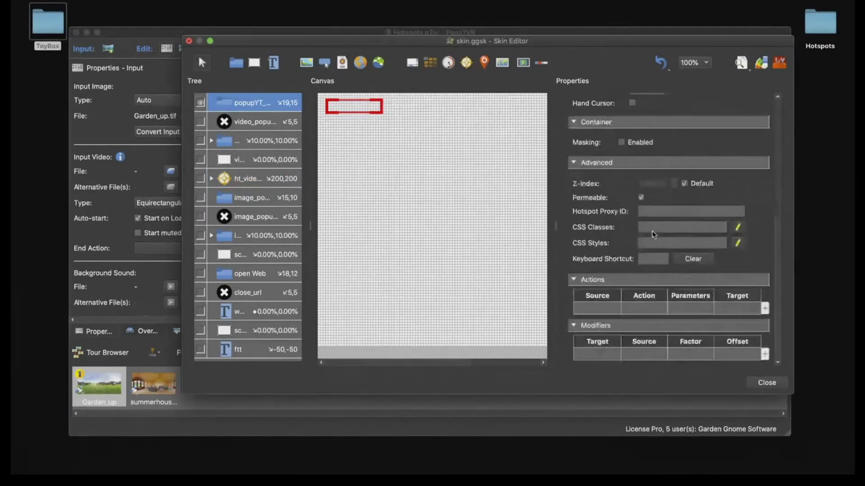
key(ctrl+v)
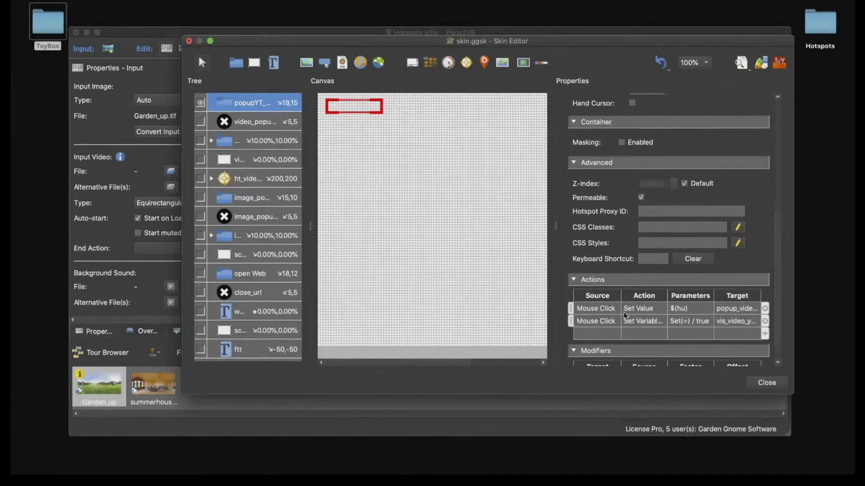
- Shift the popupYT_video container slightly on the canvas and delete the ht_video_youtube template from the skin
drag(347, 107, 348, 103)
click(240, 181)
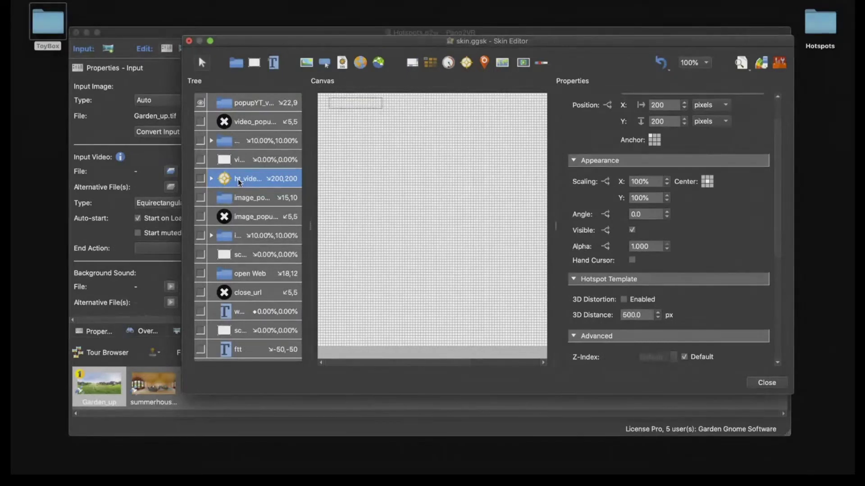
key(Delete)
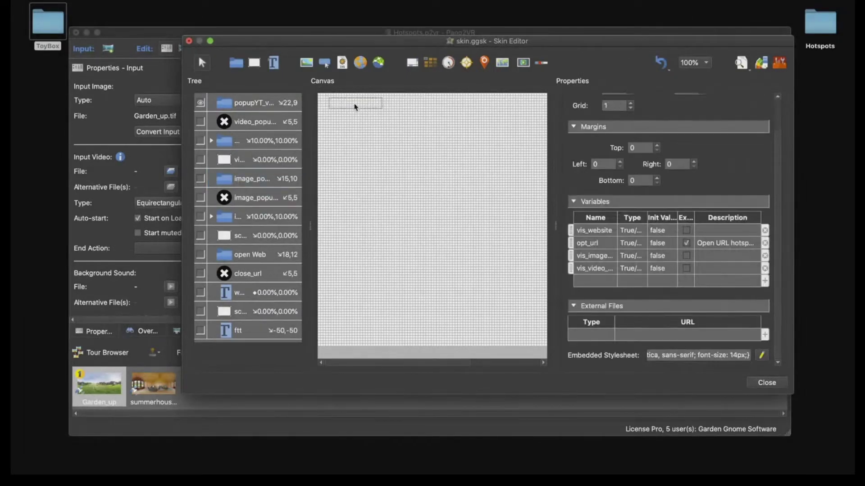
click(355, 105)
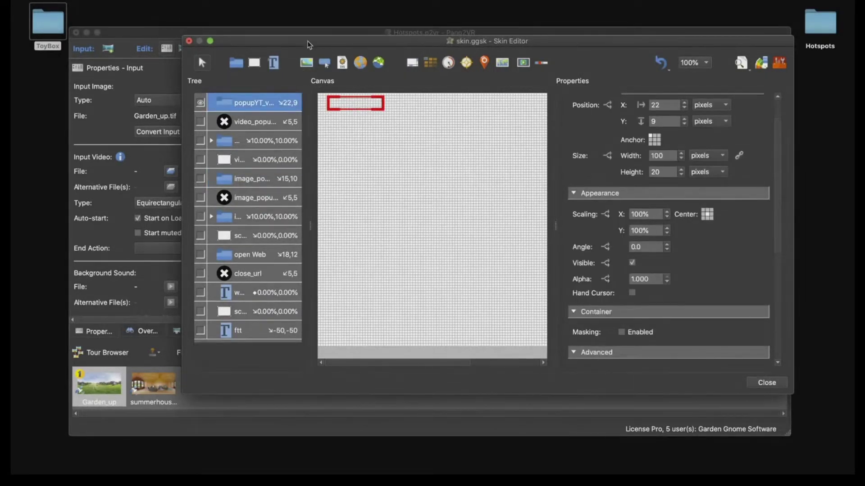
- Move the Skin Editor aside and draw a four-point polygon hotspot over the upper part of the summerhouse's right window
drag(310, 41, 396, 63)
click(212, 57)
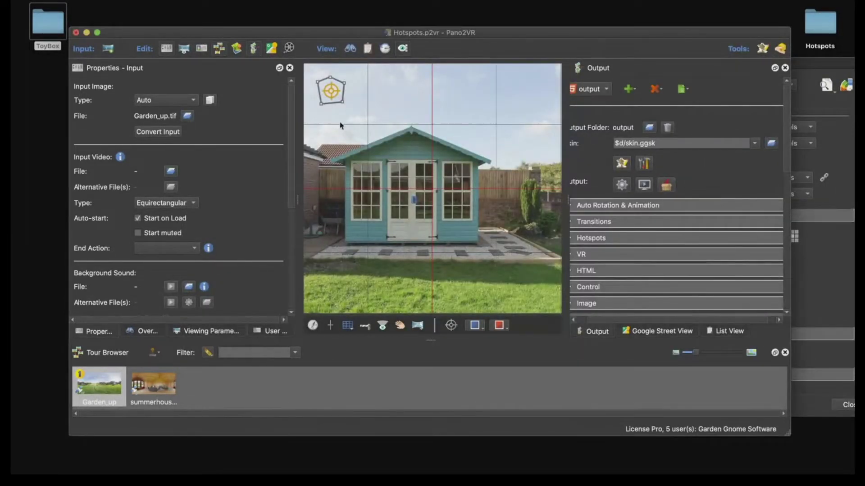
click(443, 163)
click(473, 164)
click(471, 182)
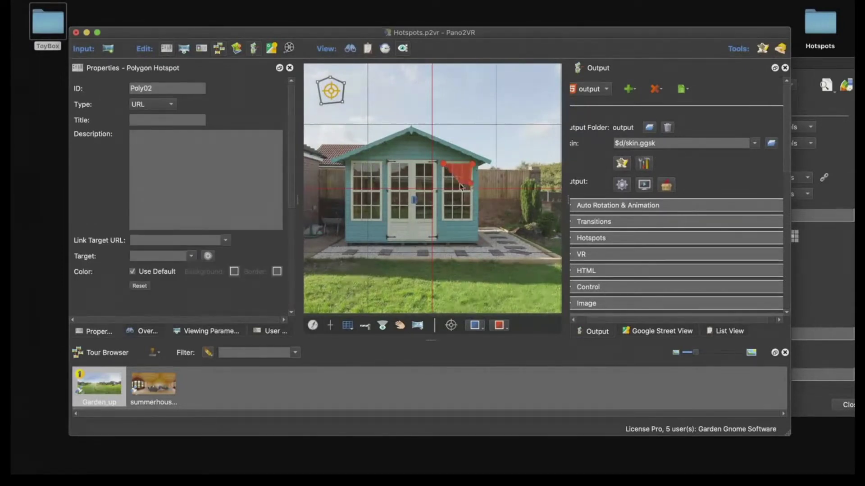
click(444, 184)
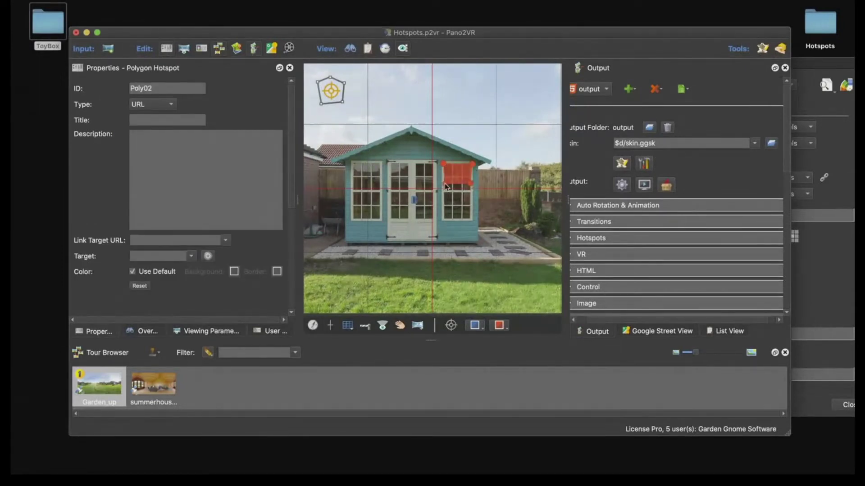
- Set the new polygon hotspot's ID to yt and generate the tour output
double_click(161, 89)
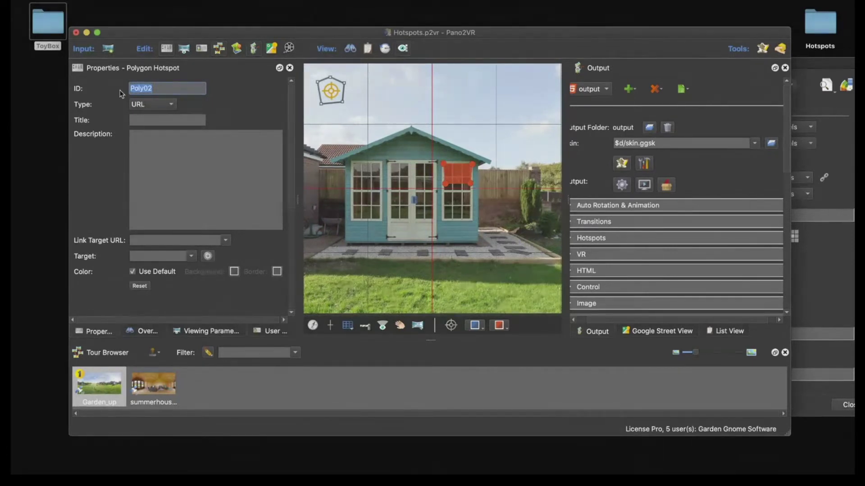
text(yt)
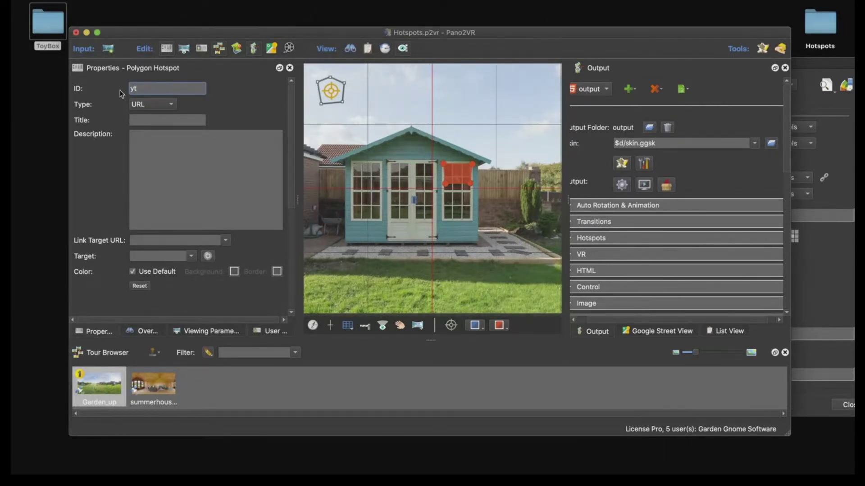
click(621, 184)
click(454, 231)
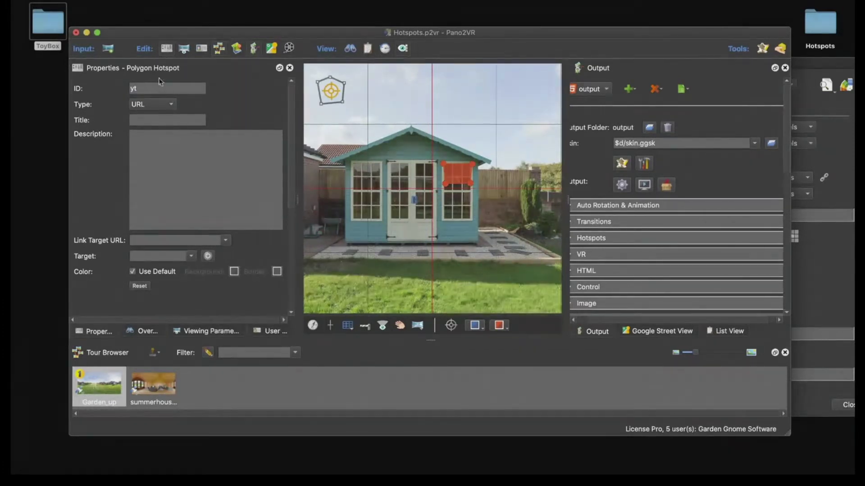
- Open Video Links.txt from the ToyBox folder on the desktop
double_click(56, 28)
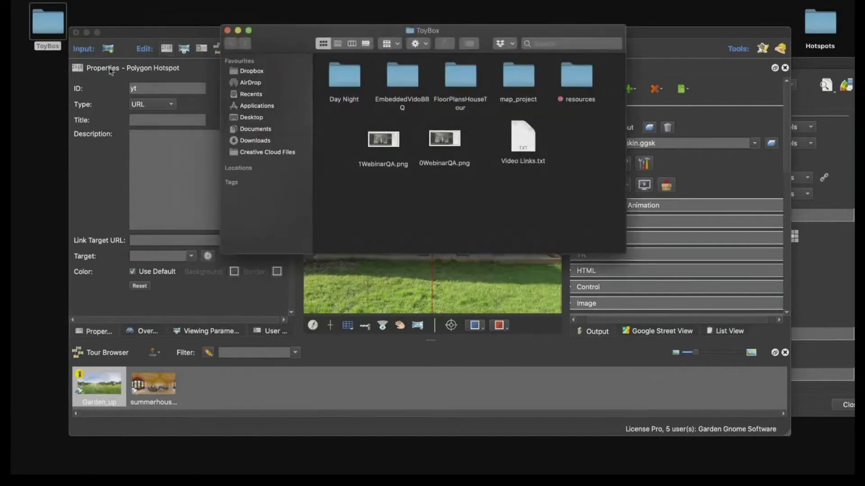
click(531, 150)
double_click(532, 150)
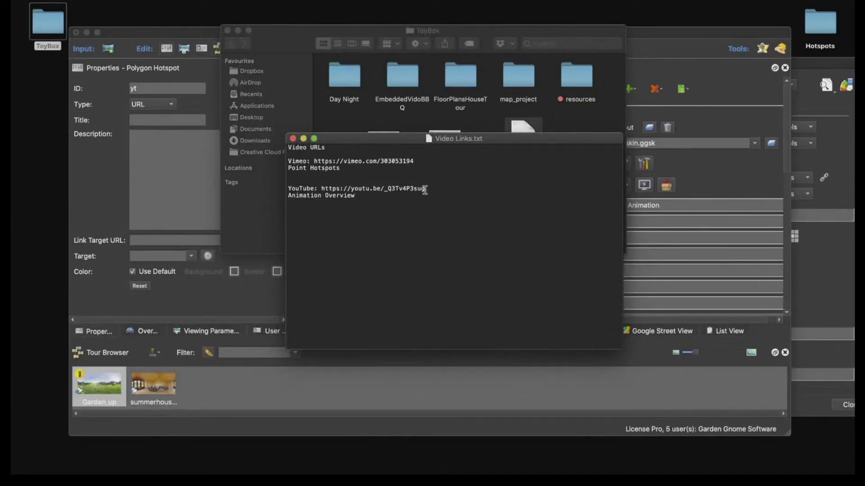
- Copy the YouTube video ID from Video Links.txt, close the file, and set the yt hotspot's Description to Q3Tv4P3sug
drag(425, 189, 390, 191)
drag(387, 191, 384, 191)
key(super+c)
click(292, 139)
click(177, 168)
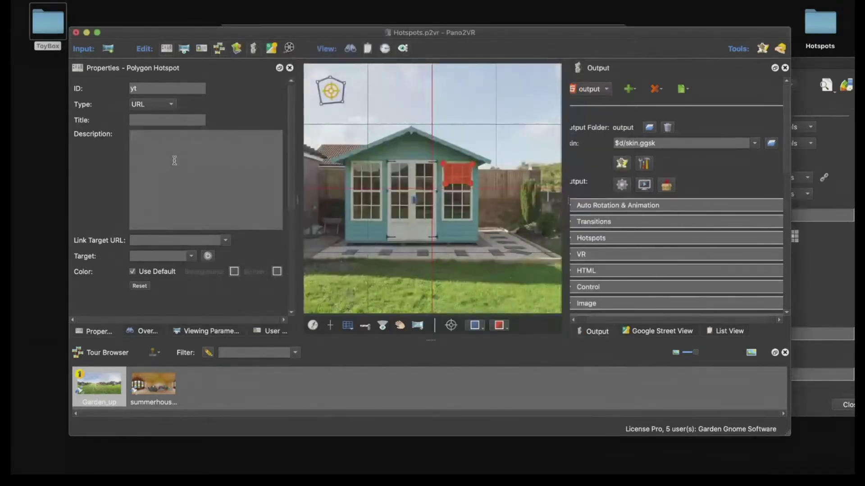
key(super+v)
key(BackSpace)
- Examine the video source settings of popup_video_youtube inside the video_popup_youtube container in the skin, then close the Skin Editor
click(622, 163)
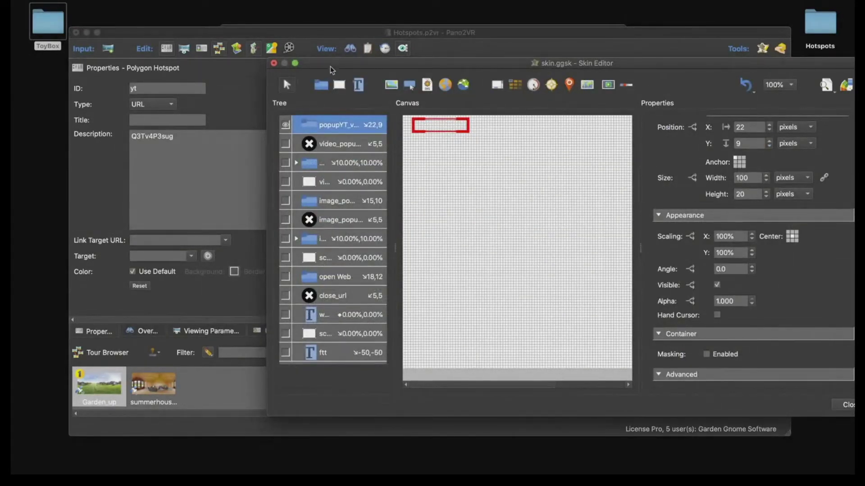
drag(395, 247, 321, 218)
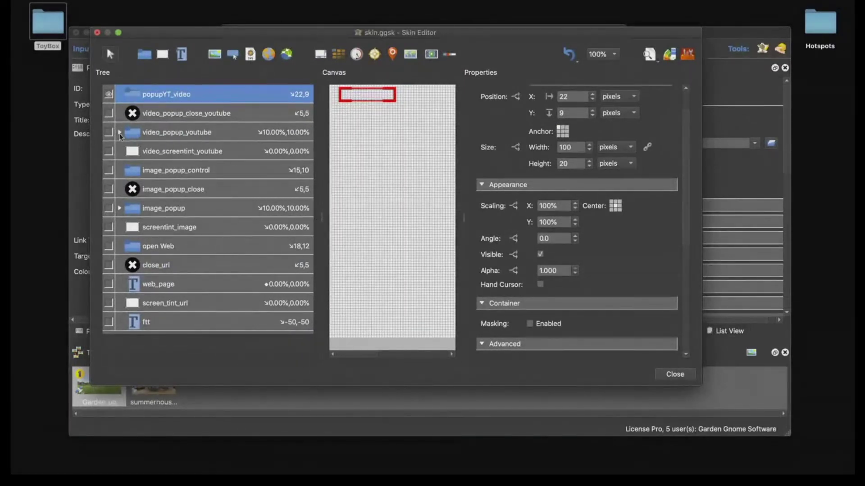
click(120, 132)
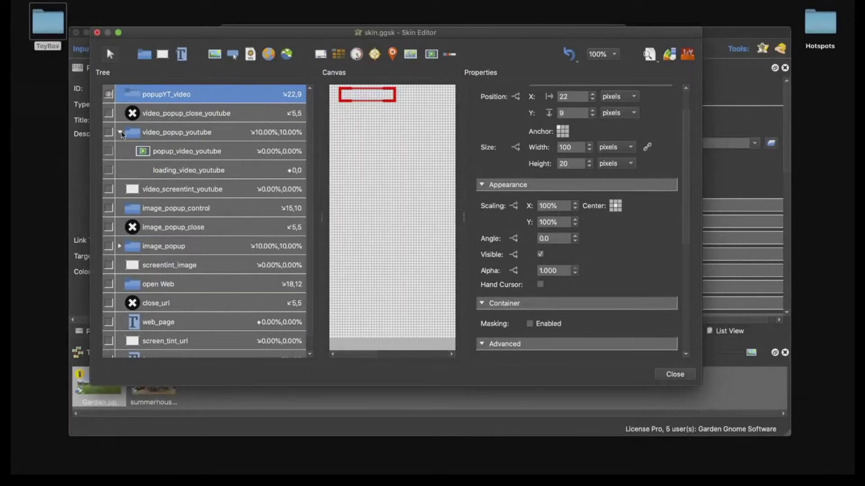
click(178, 153)
scroll(599, 241, down, 3)
scroll(594, 239, down, 1)
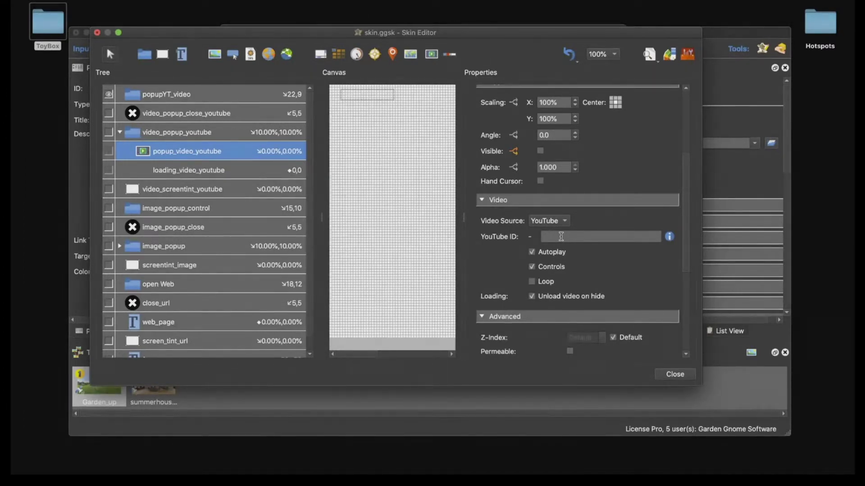
click(680, 376)
click(457, 206)
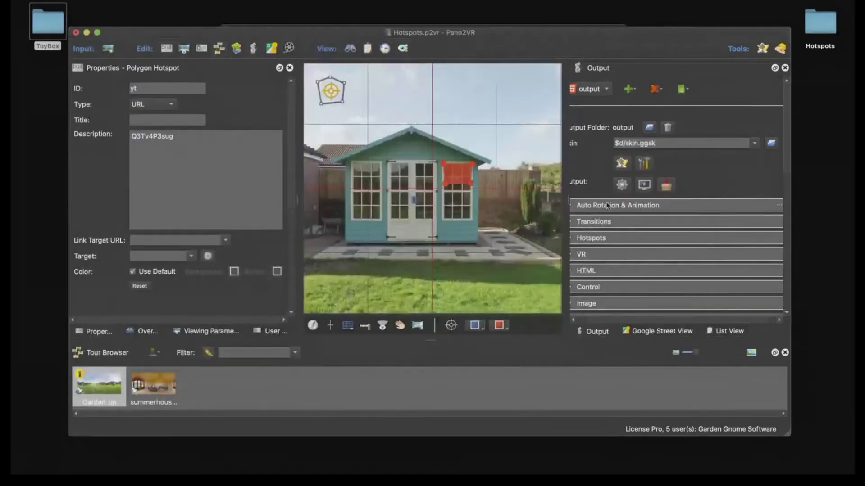
- Generate the tour output, overwriting the existing file, and close the browser preview
click(618, 186)
click(497, 228)
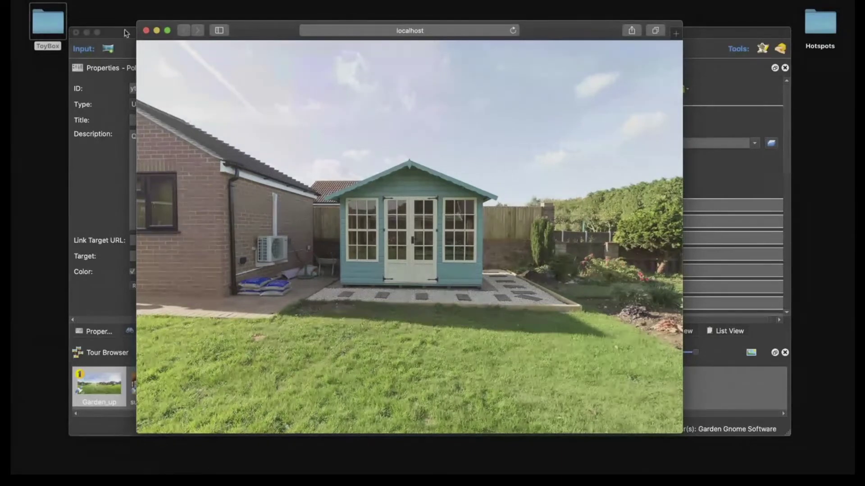
click(146, 30)
- Set the Hotspot Proxy ID of the popupYT_video container to yt and save the skin
drag(146, 93, 127, 88)
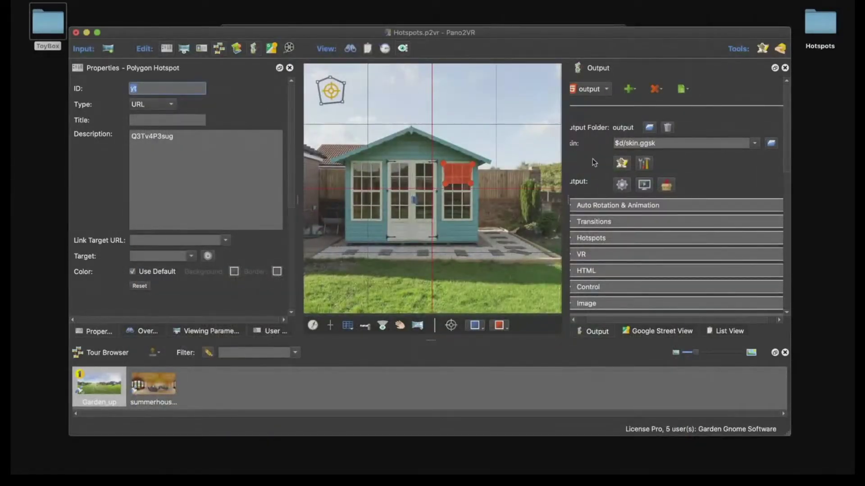
click(621, 163)
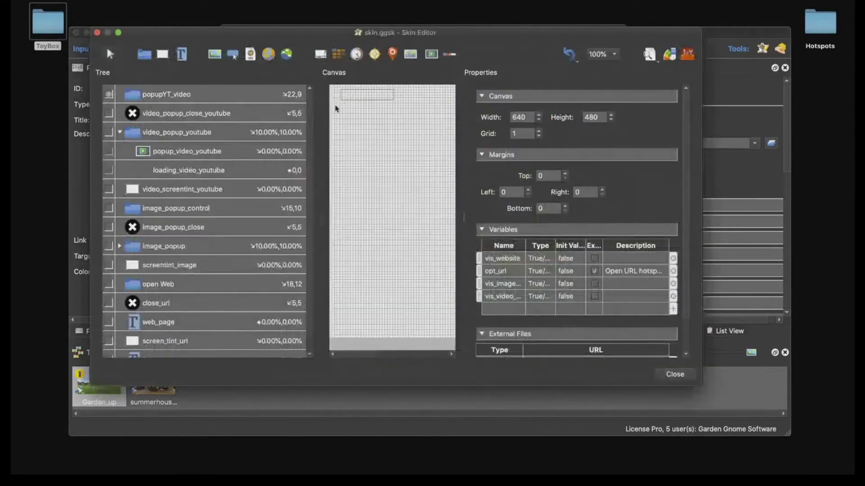
click(182, 98)
scroll(616, 229, down, 10)
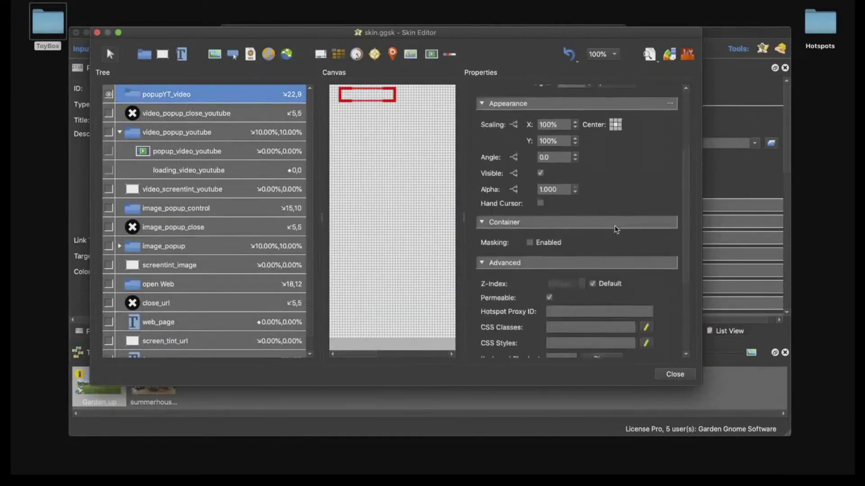
scroll(616, 230, down, 1)
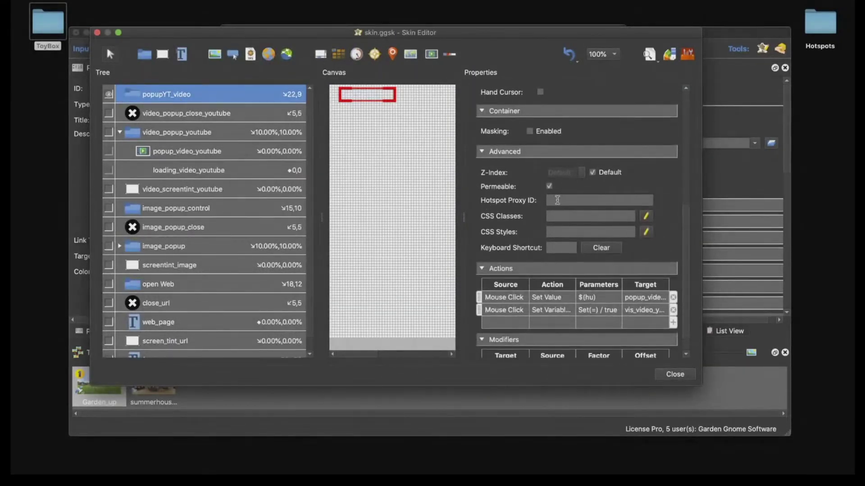
click(557, 200)
text(yt)
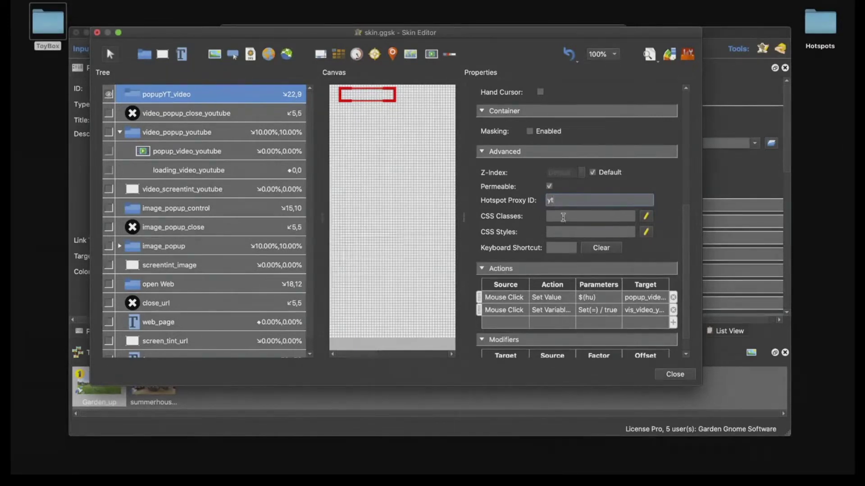
drag(309, 45, 427, 70)
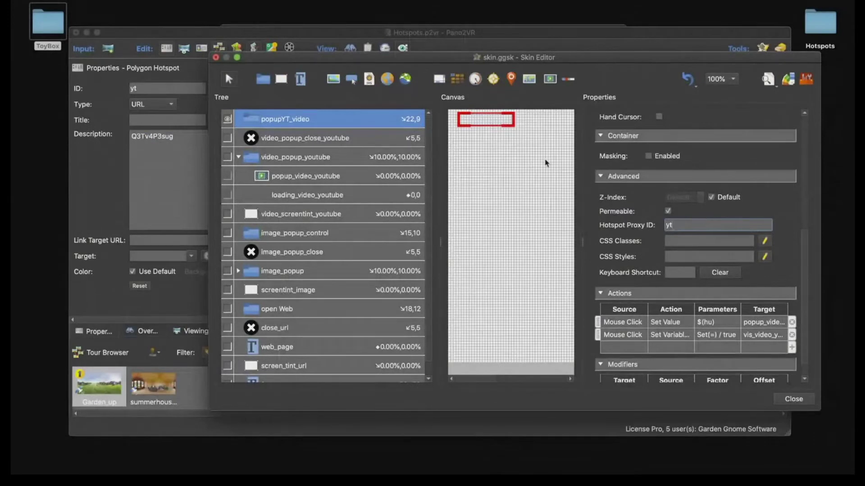
click(800, 398)
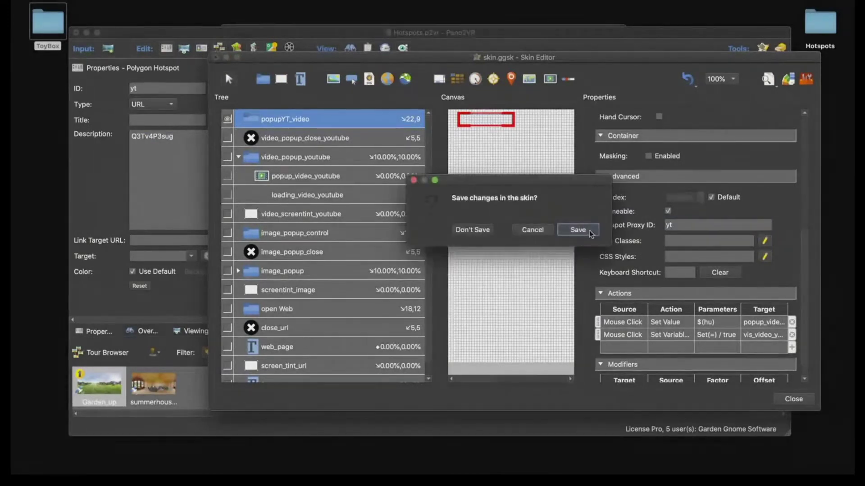
click(574, 226)
- Regenerate the tour output, test the video popup from the summerhouse's right window, and close the preview
click(621, 185)
click(502, 230)
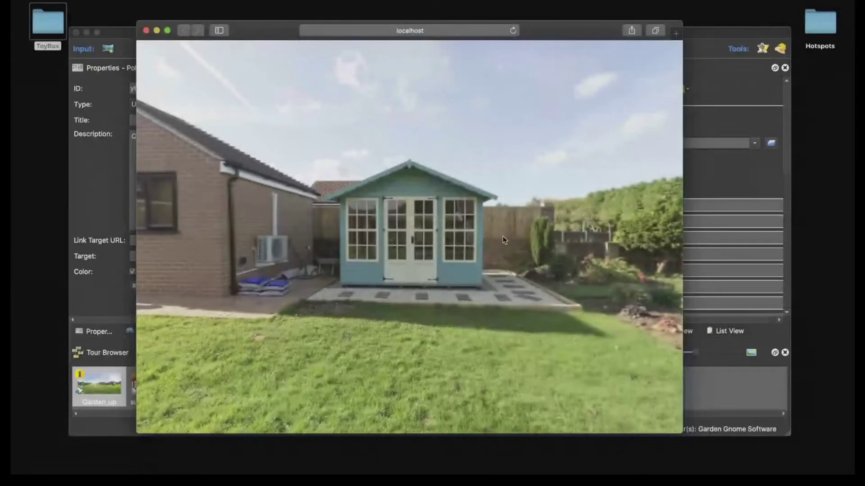
click(461, 214)
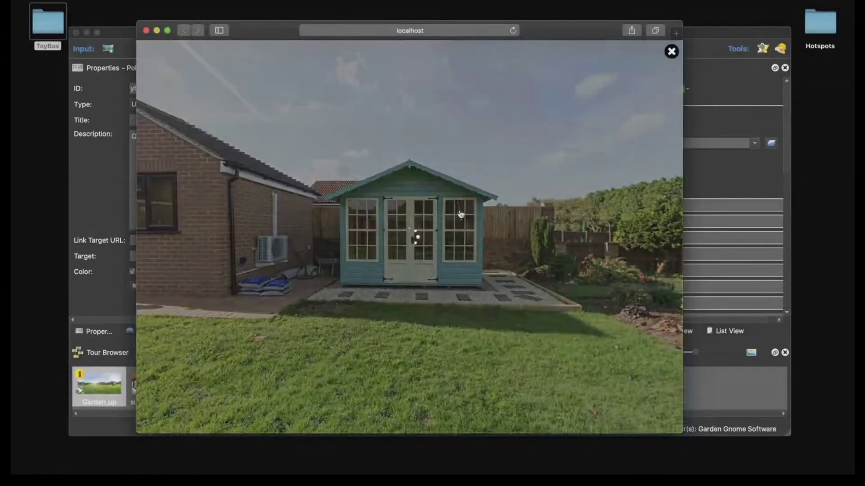
click(671, 52)
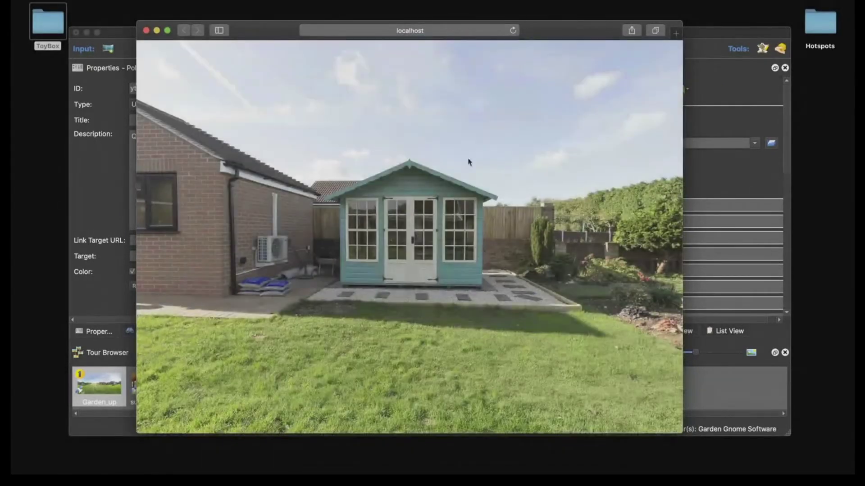
click(146, 31)
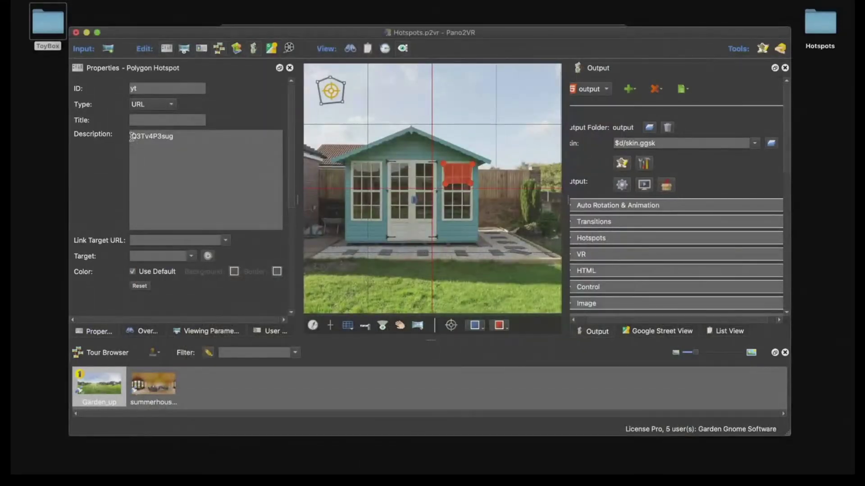
- Add the missing leading underscore to the yt hotspot's Description so it reads _Q3Tv4P3sug
click(131, 137)
text(-)
key(BackSpace)
text(-)
- Generate the output with the corrected video ID, retest the right window's popup, and close the preview
click(622, 186)
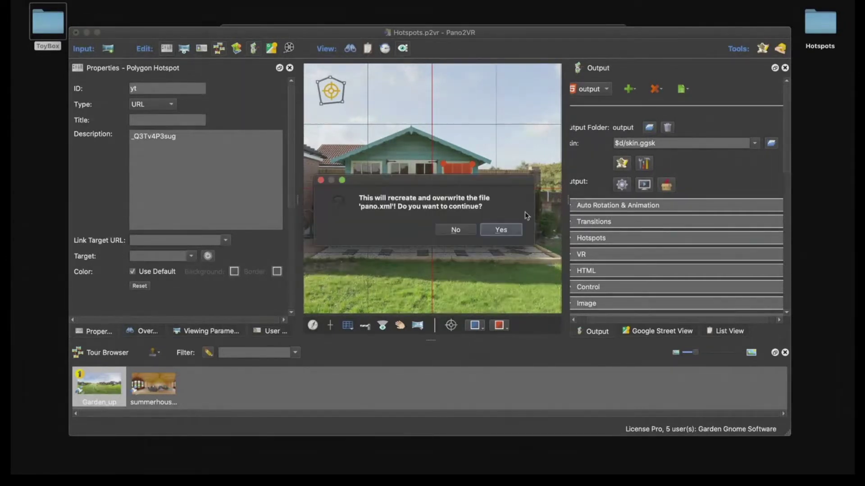
click(507, 230)
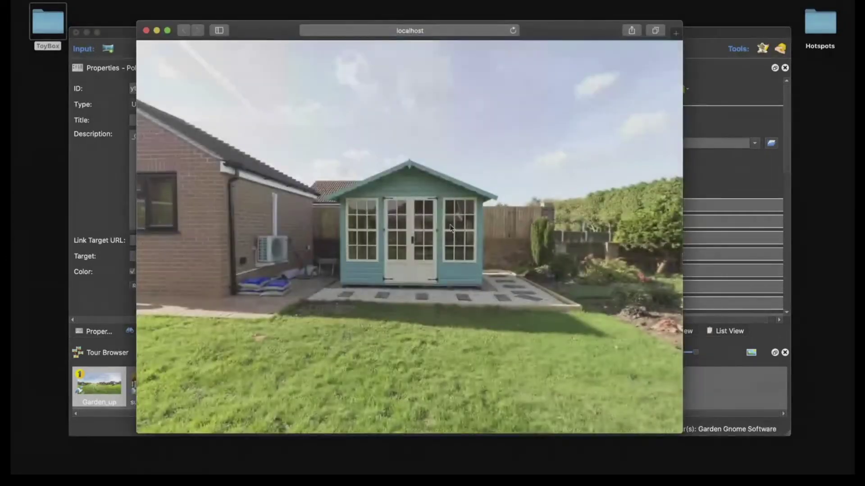
click(455, 212)
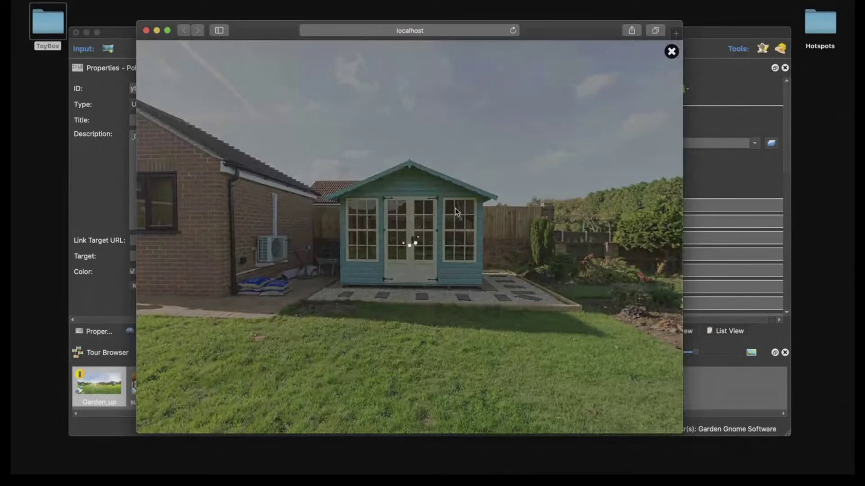
click(671, 51)
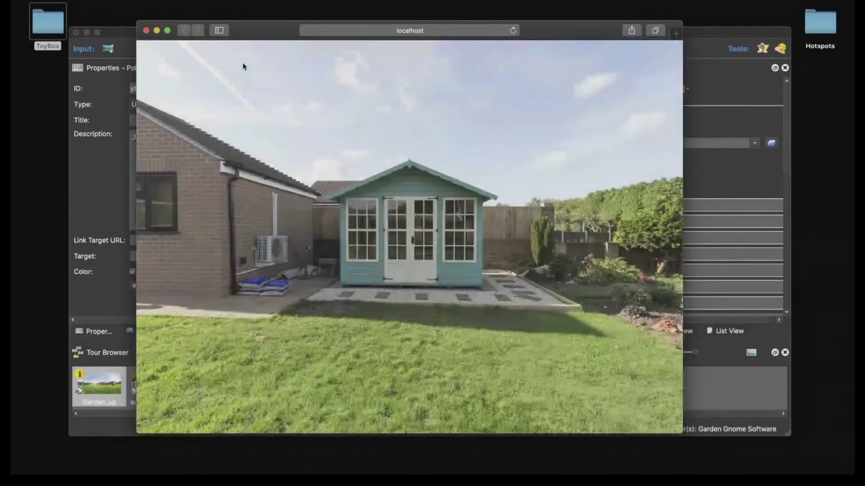
click(147, 31)
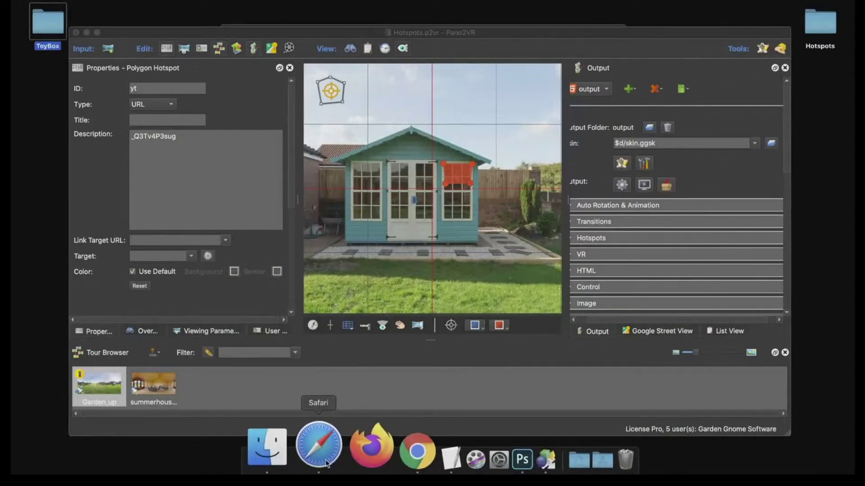
- Switch to Safari and open YouTube.com
click(315, 446)
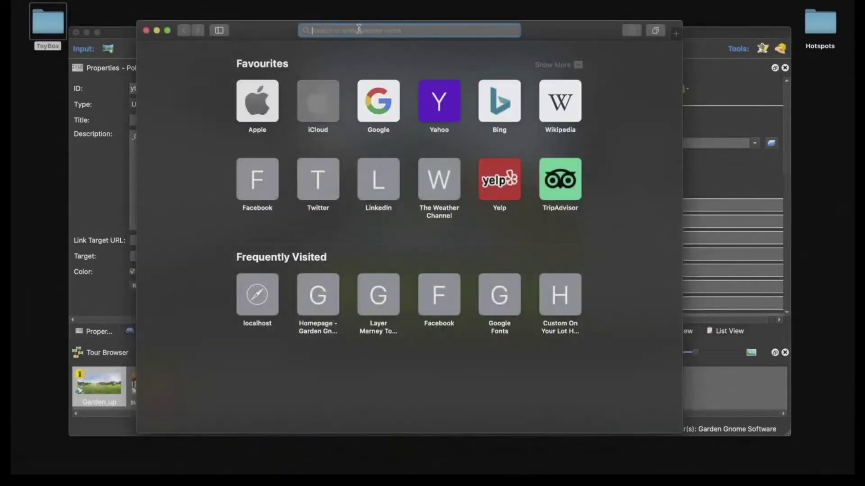
text(YouTube.com)
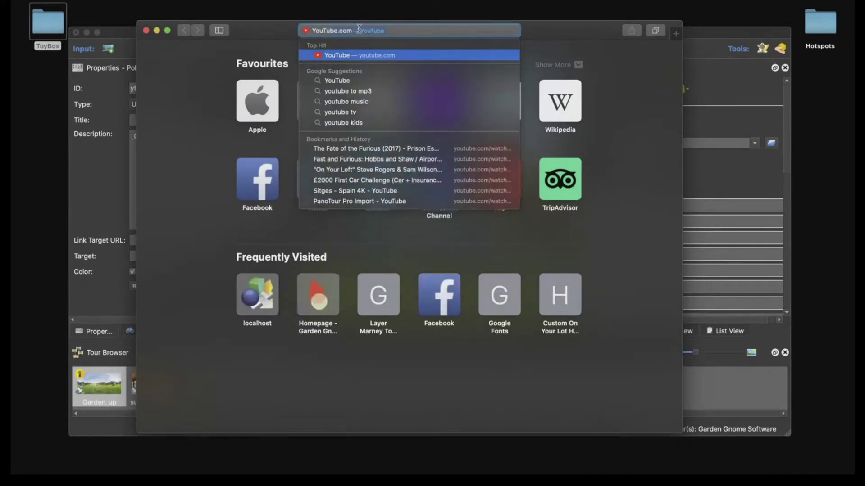
key(Return)
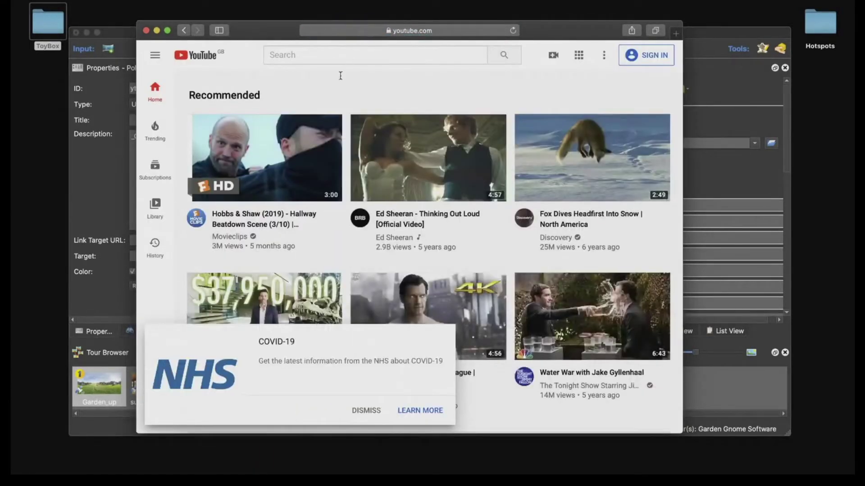
- Search YouTube for "garden Gnome Softaware"
click(338, 56)
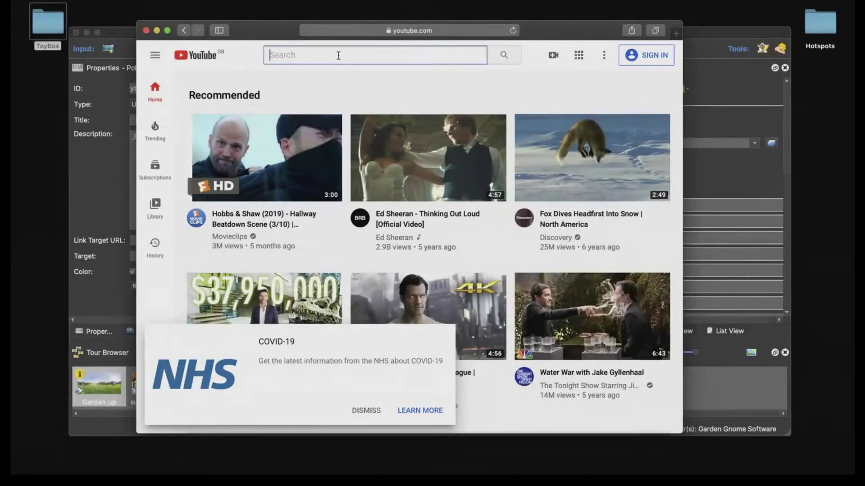
text(gar)
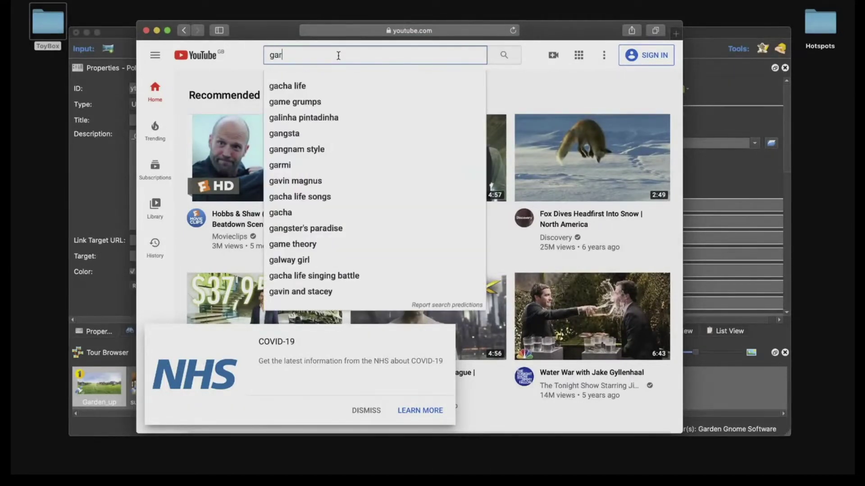
text(den )
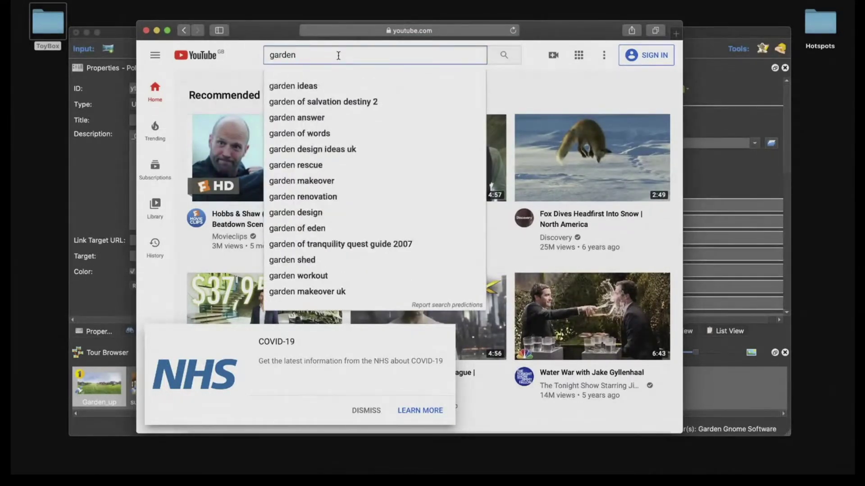
text(Gnome)
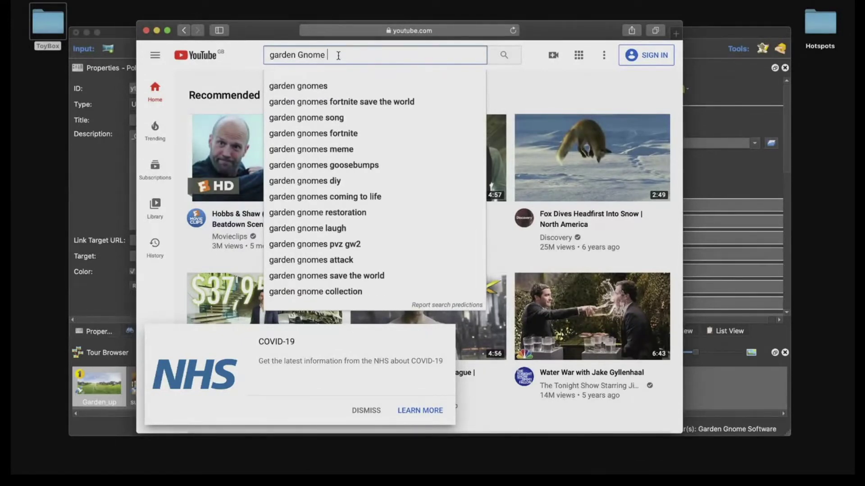
text( Softa)
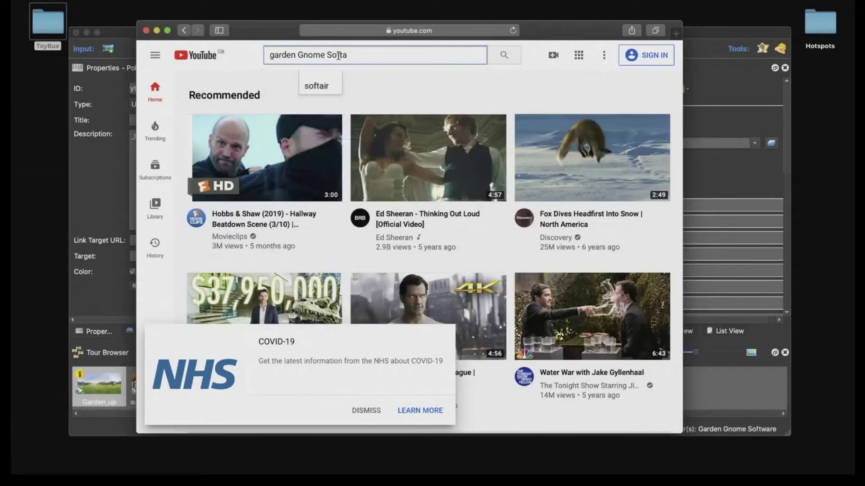
text(wa)
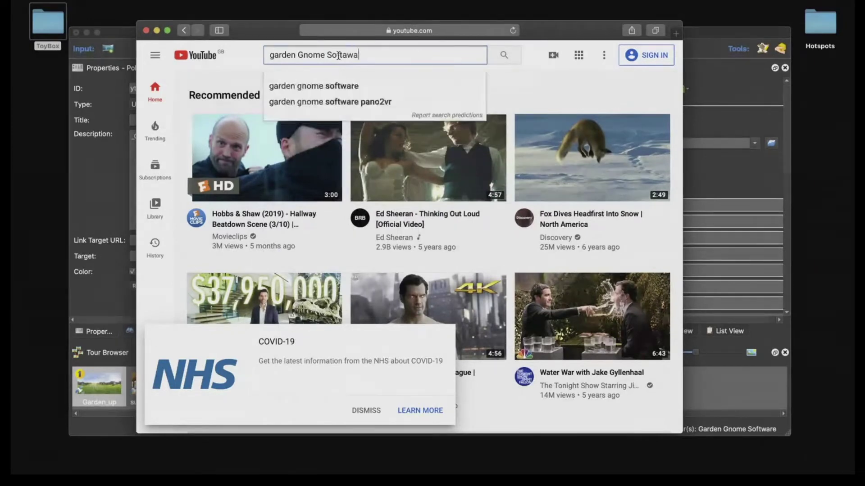
text(re)
key(Return)
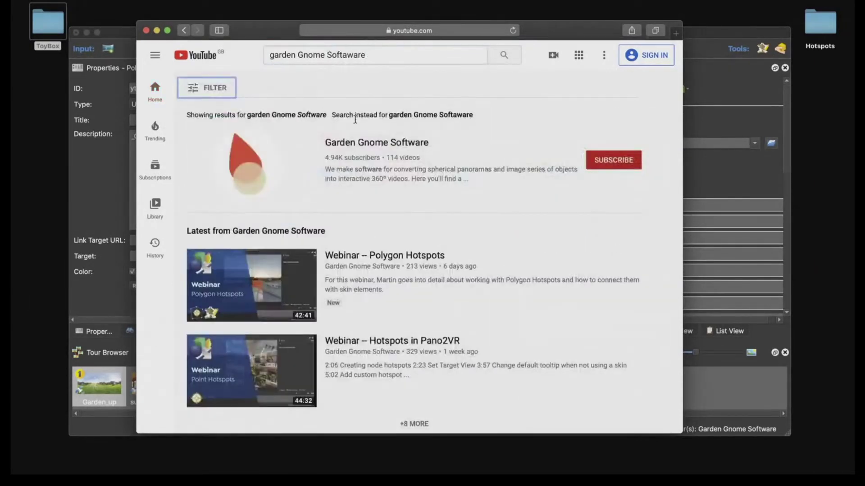
- Open the Garden Gnome Software channel and copy the URL of its "Animation: The Editor, Properties, Output" video
click(390, 159)
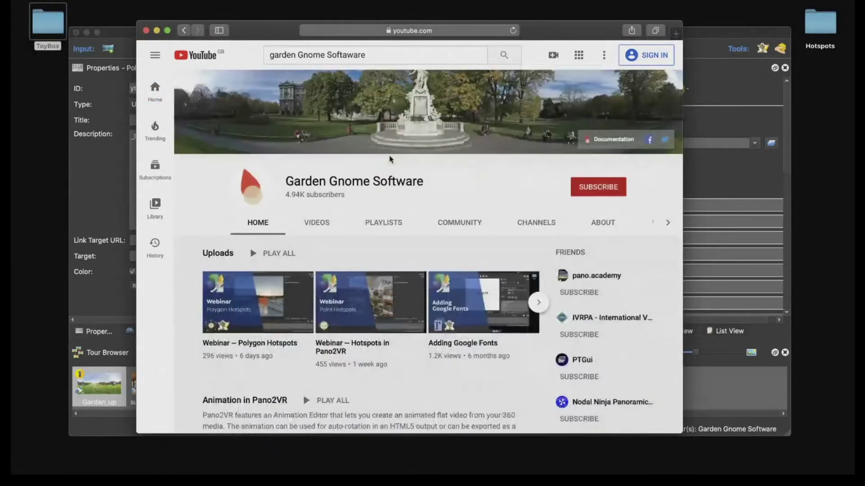
scroll(365, 192, down, 3)
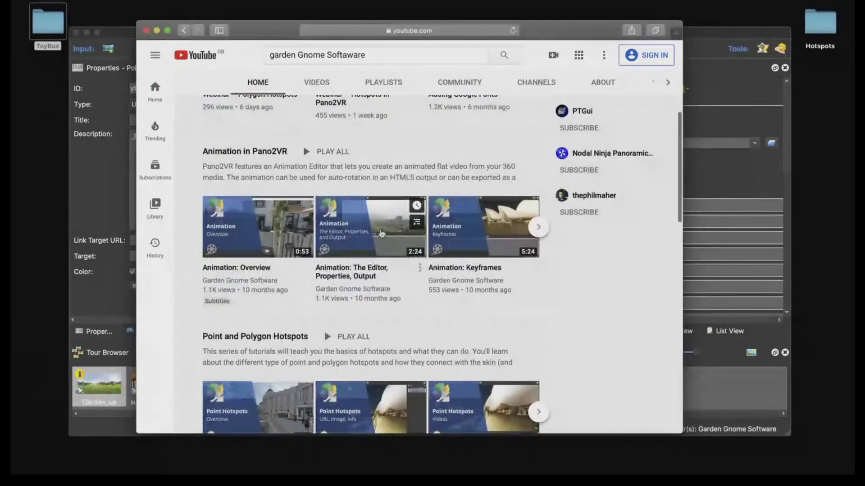
click(381, 234)
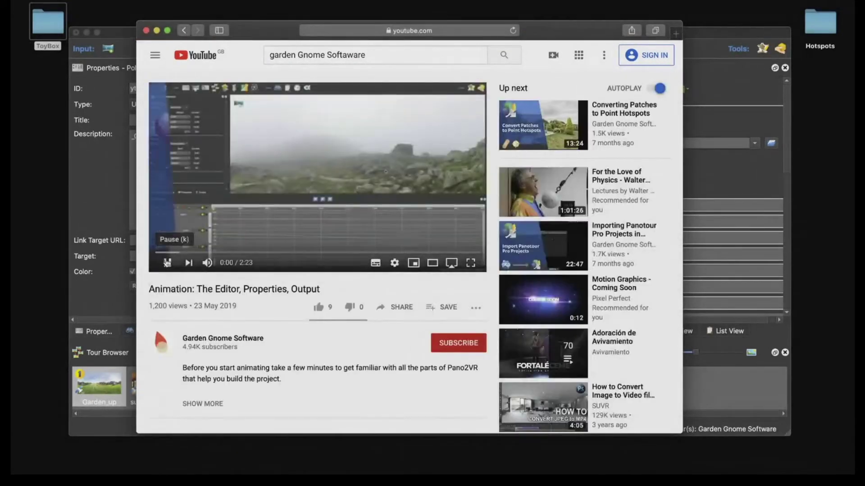
right_click(377, 138)
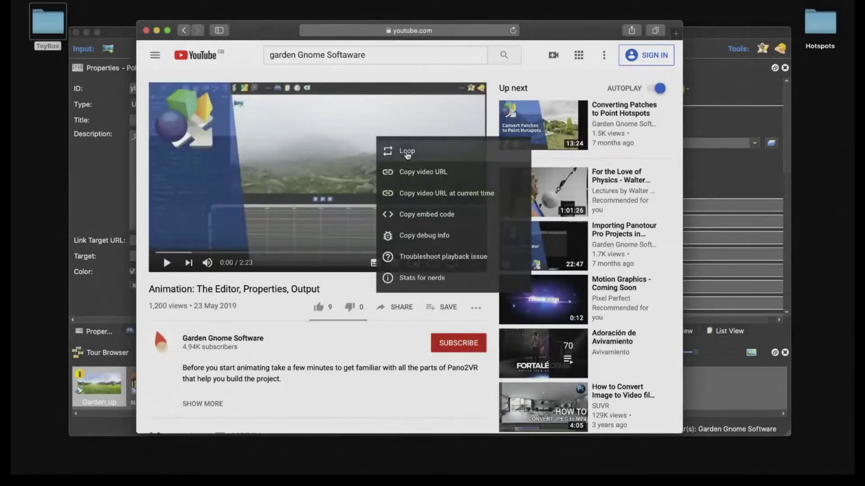
click(420, 172)
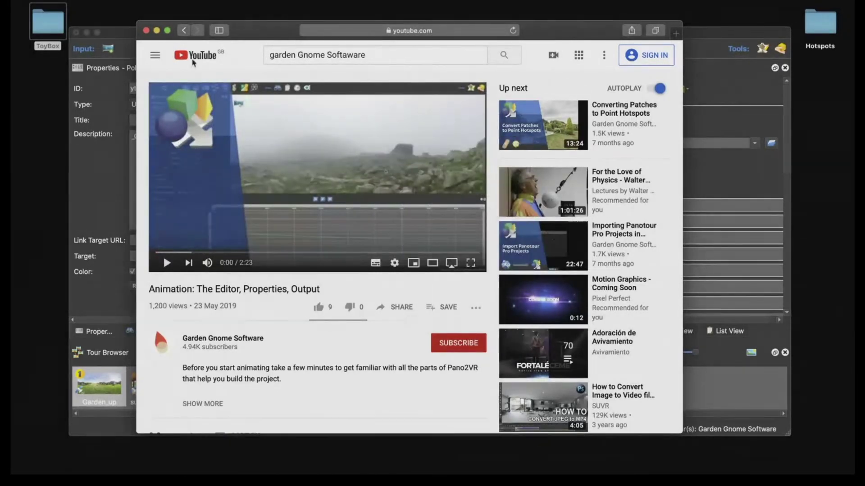
- Switch to Pano2VR and replace the yt hotspot's Description with the copied link, trimmed to the video ID O3rljOpFu1M
key(super+Tab)
drag(186, 135, 108, 137)
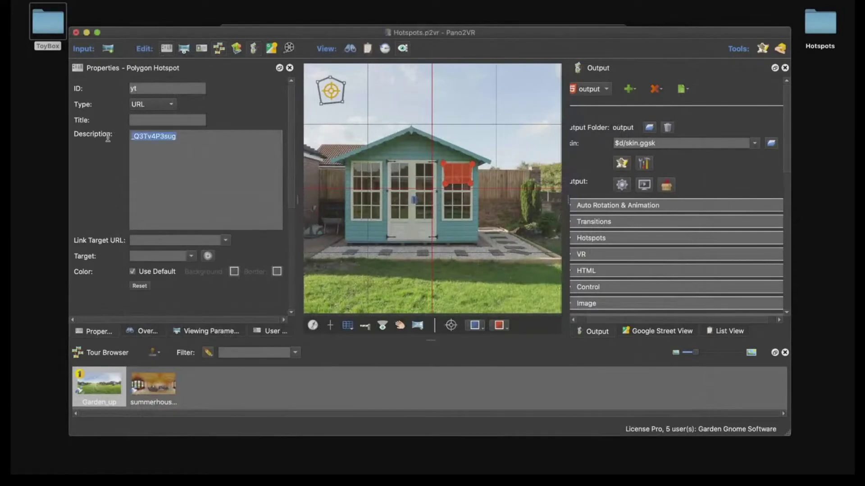
text(https://youtu.be/O3rljOpFu1M)
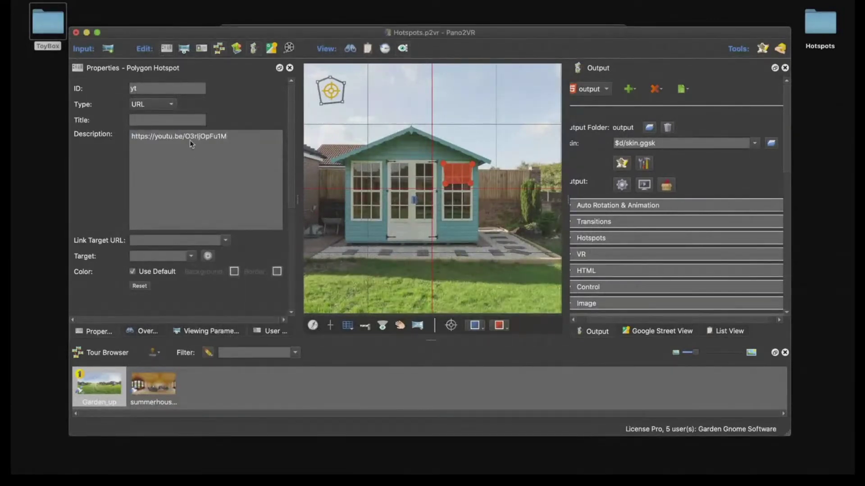
drag(185, 137, 128, 138)
key(BackSpace)
- In the skin, change the Set Value action of popupYT_video to use $(hd), and close the Skin Editor
click(620, 163)
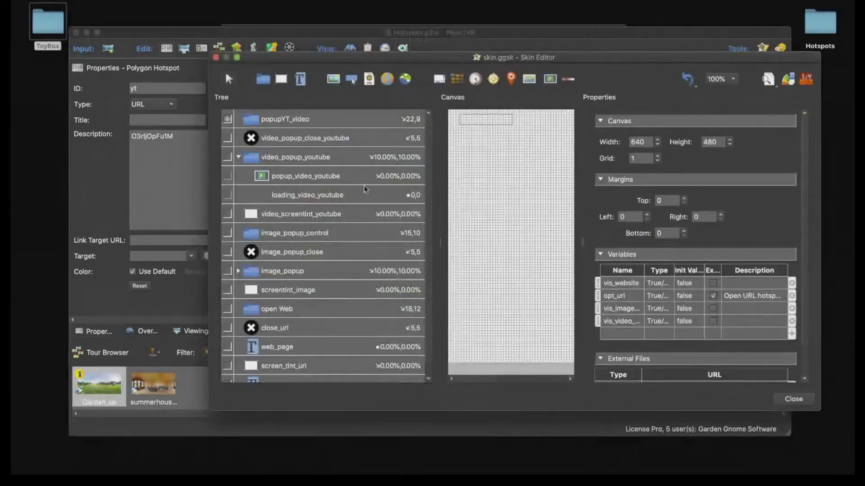
click(299, 121)
scroll(696, 262, down, 10)
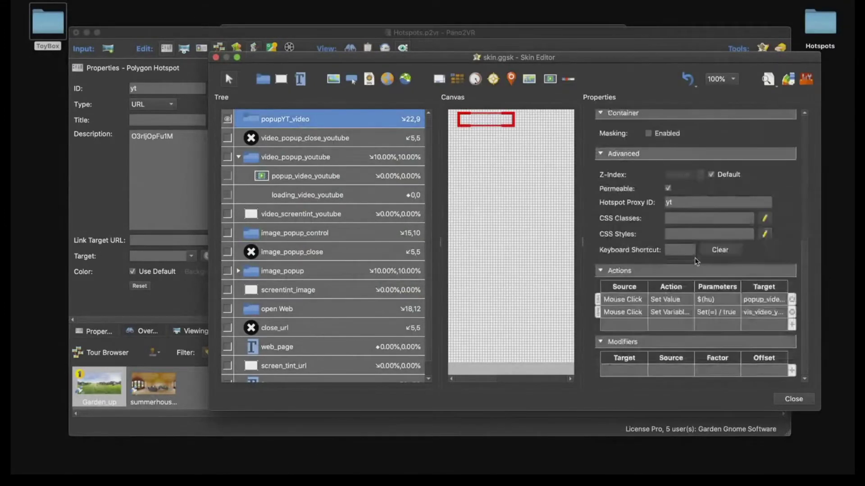
double_click(712, 301)
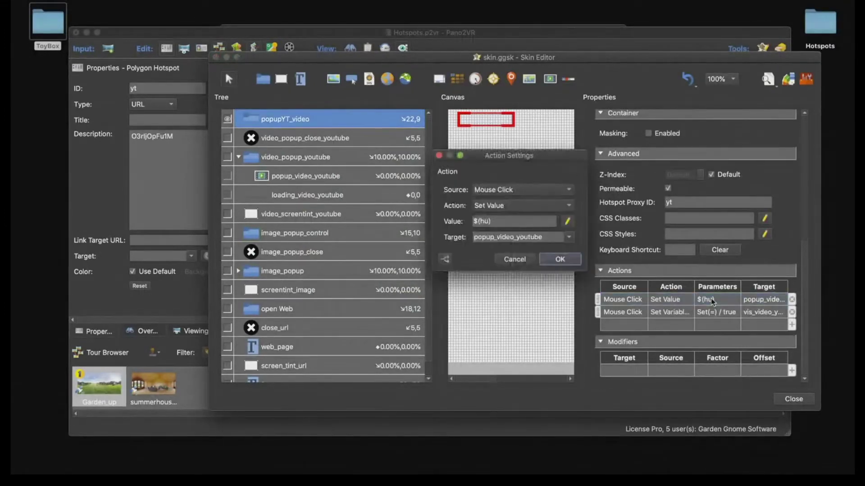
click(486, 222)
click(558, 259)
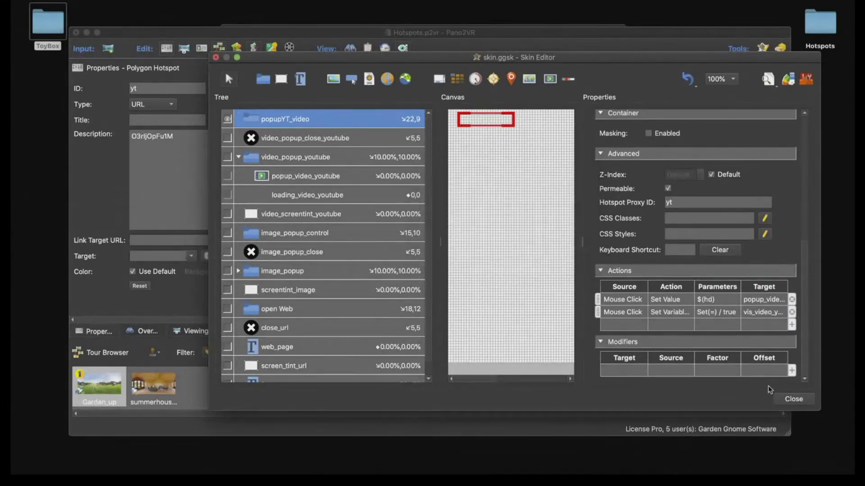
click(793, 399)
- Generate the output with the edited skin action, test the right window's video popup, and close the preview
click(585, 228)
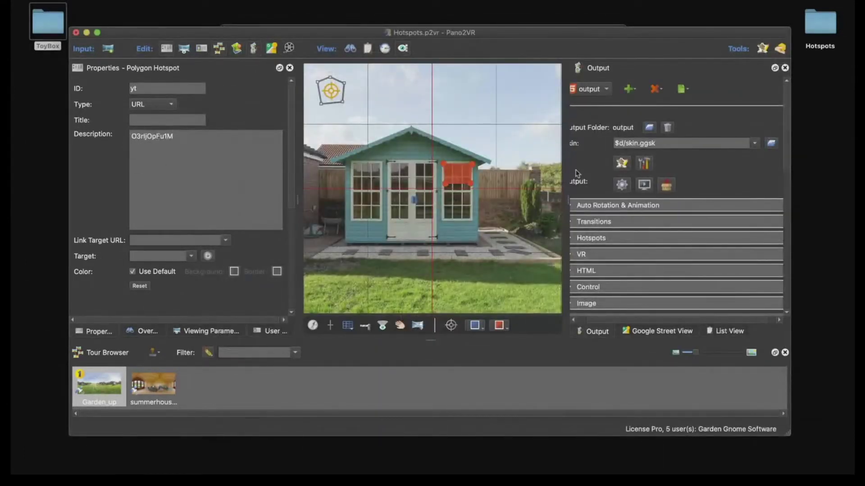
click(621, 185)
click(501, 238)
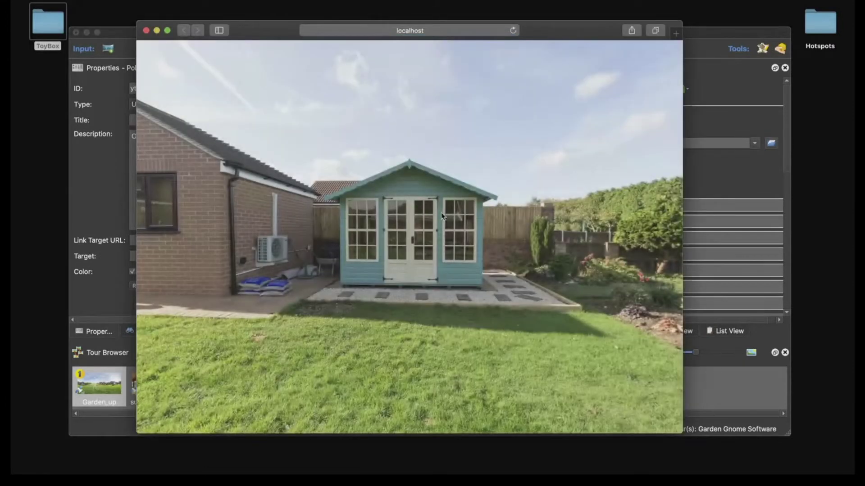
click(453, 212)
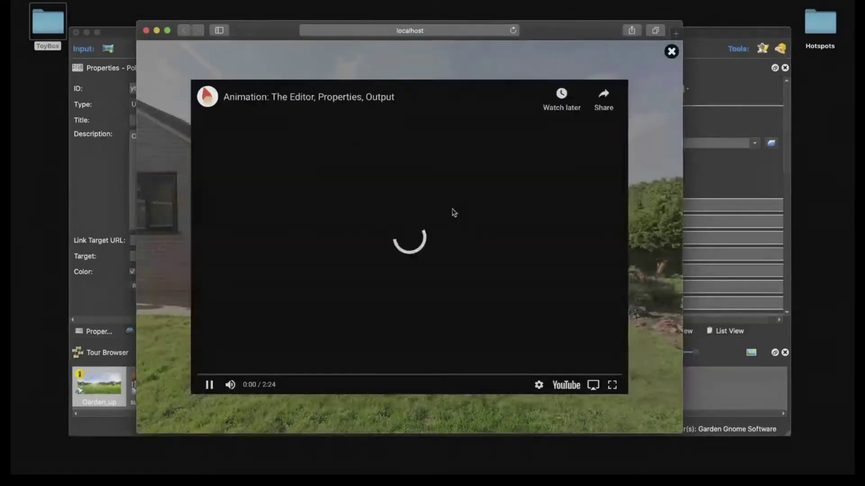
click(671, 52)
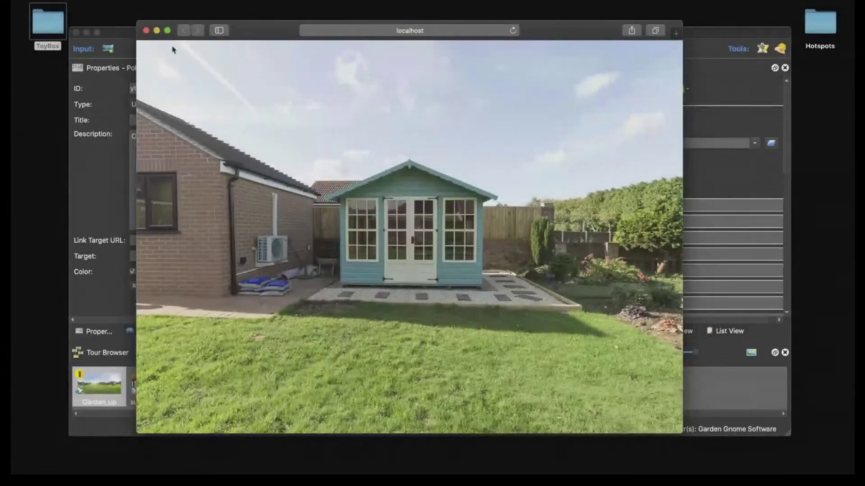
click(146, 30)
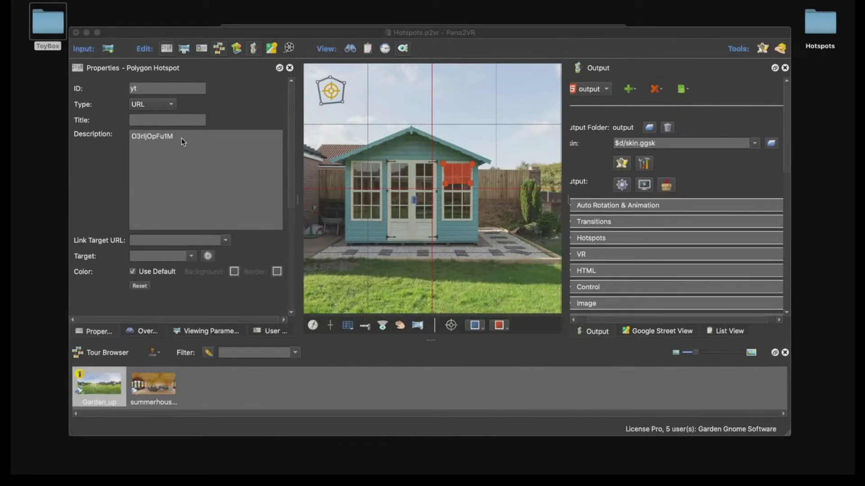
- Select the yt hotspot's Description text and open Video Links.txt from the ToyBox folder
drag(174, 137, 140, 138)
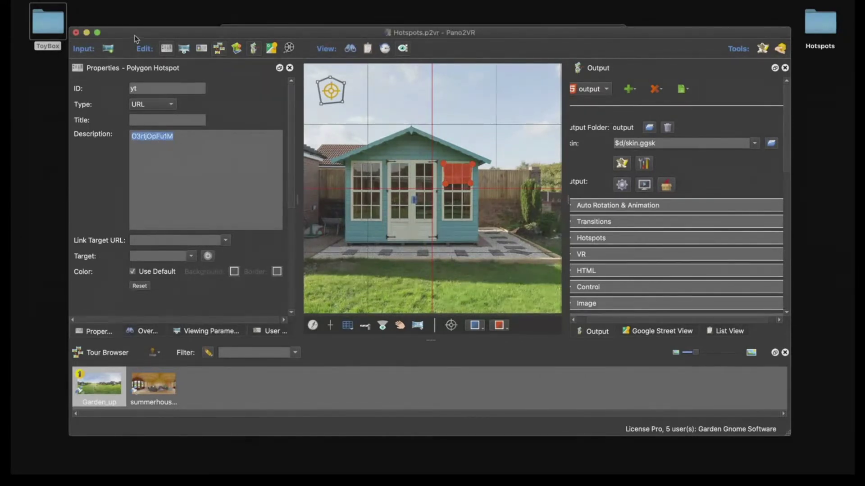
drag(135, 35, 145, 83)
click(290, 37)
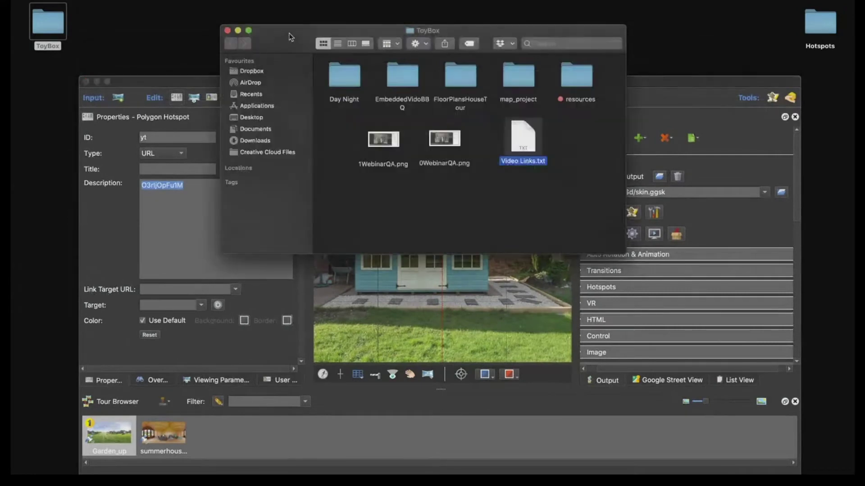
double_click(530, 143)
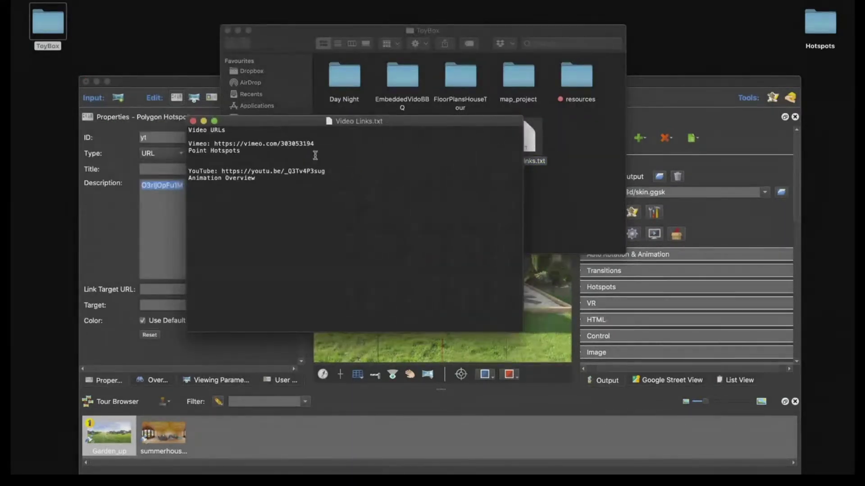
- Copy the YouTube video ID _Q3Tv4P3sug from the text file into the yt hotspot's Description
mouse_move(314, 143)
mouse_down()
mouse_move(184, 143)
mouse_move(315, 144)
mouse_up()
click(216, 143)
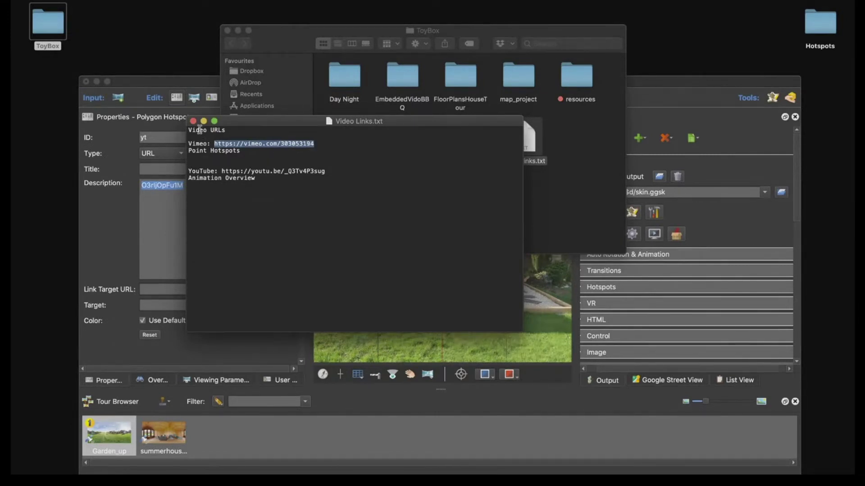
click(283, 169)
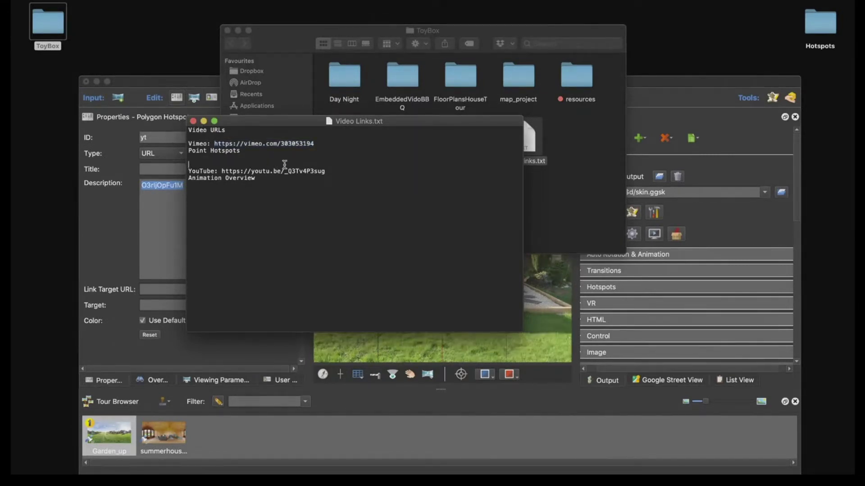
drag(325, 171, 285, 171)
key(super+c)
click(145, 203)
key(super+v)
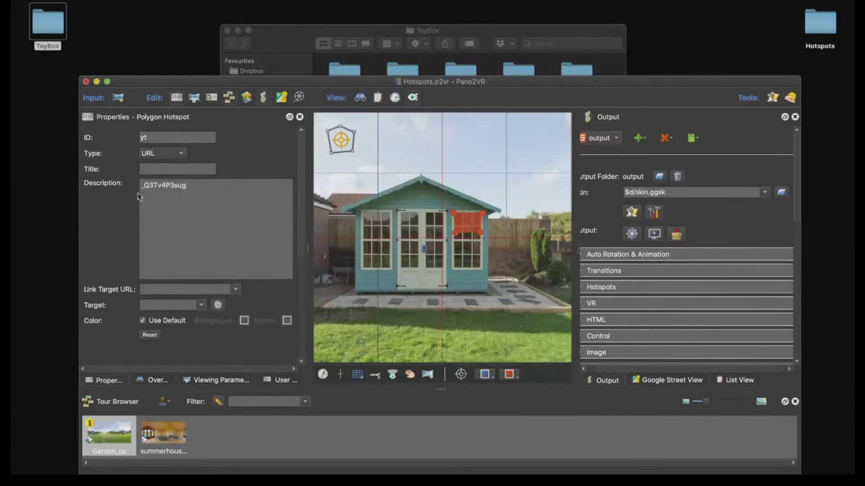
- Generate the output with the original video ID, check the right window's popup again, and close the preview
click(631, 234)
click(516, 273)
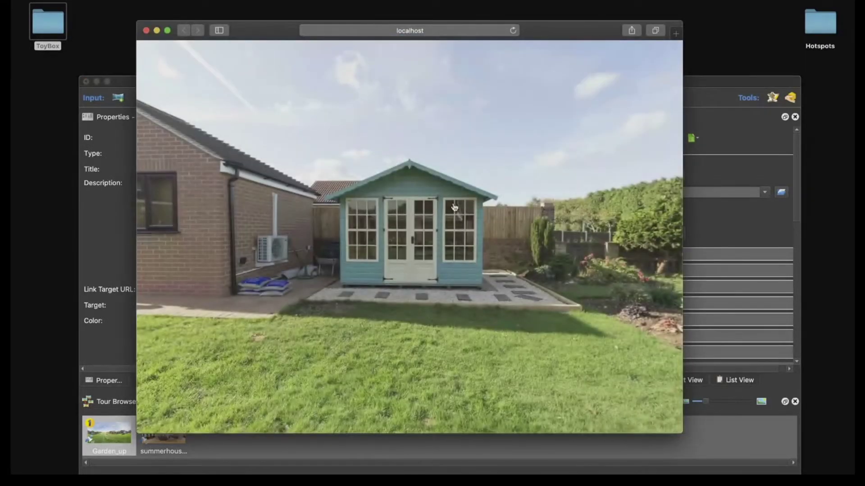
click(454, 208)
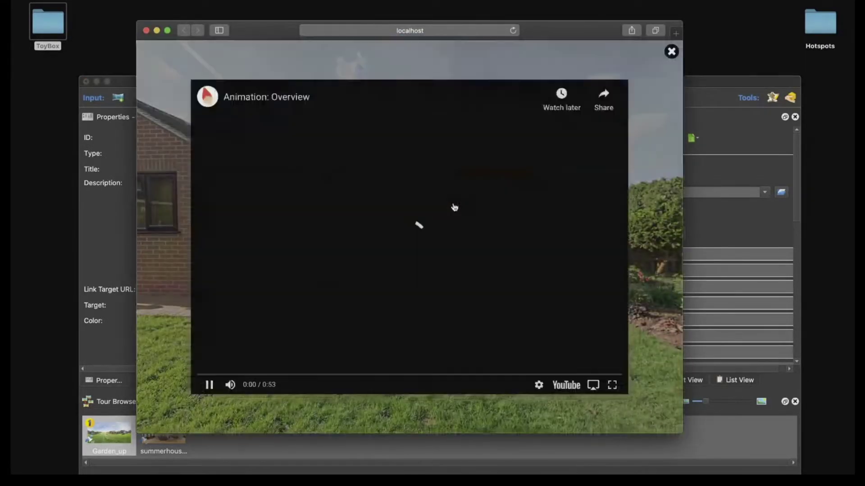
click(671, 52)
click(146, 30)
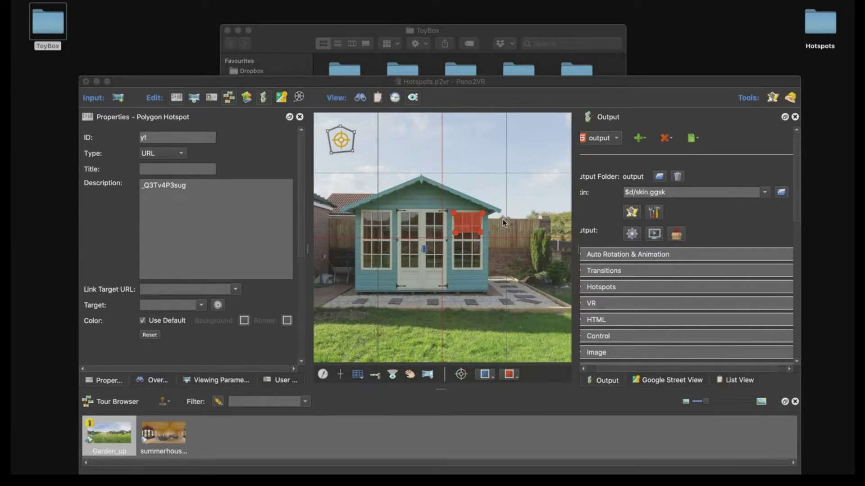
- Draw a four-point polygon hotspot around the air unit on the brick wall beside the summerhouse
mouse_move(497, 234)
mouse_down()
mouse_move(520, 190)
mouse_move(477, 239)
mouse_move(491, 226)
mouse_up()
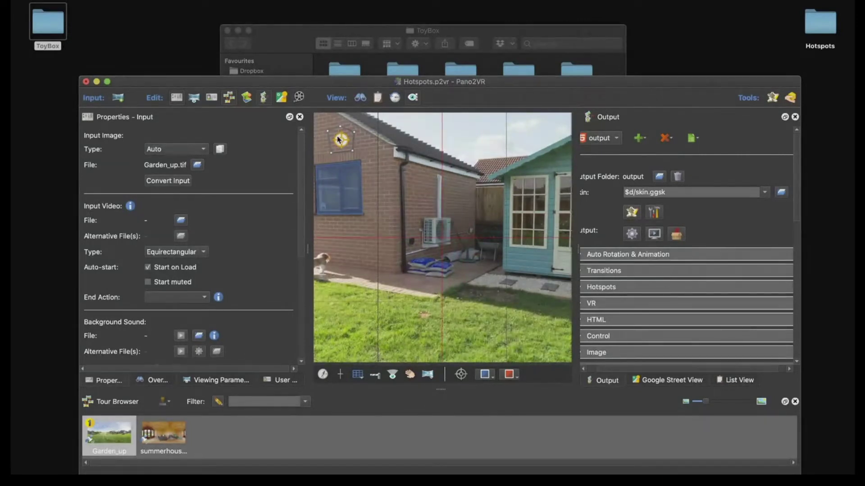
click(421, 247)
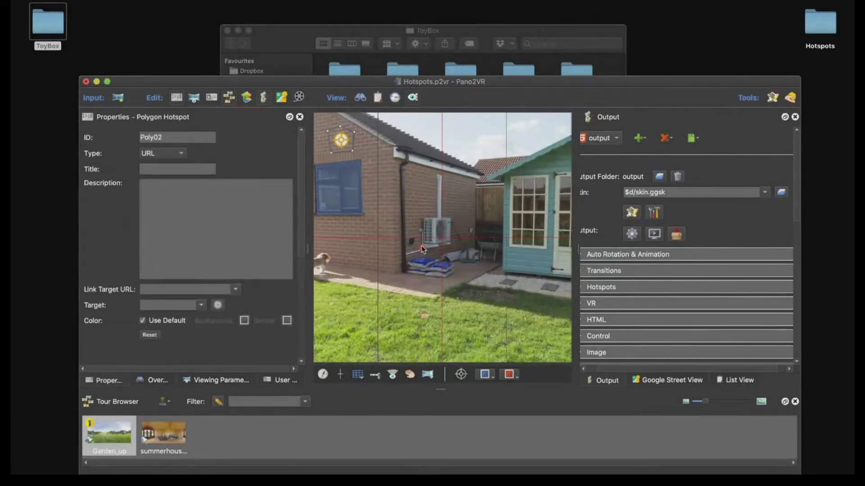
click(422, 219)
click(449, 217)
click(450, 243)
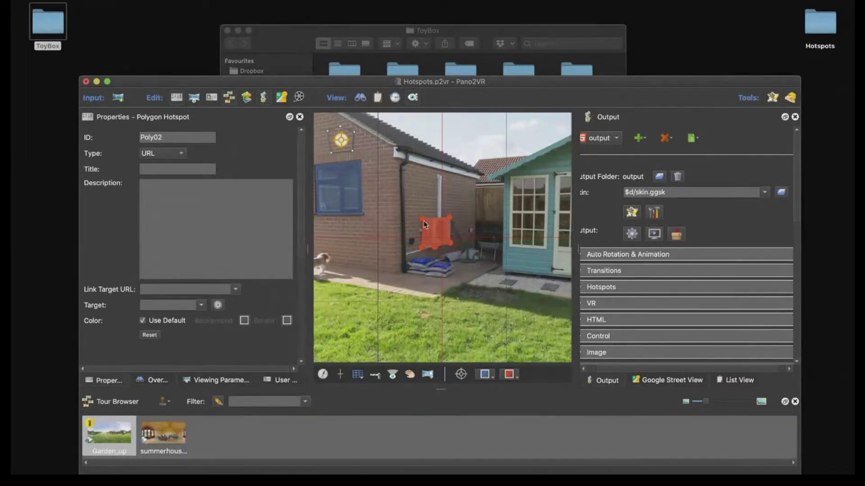
- Enter Air Pump as the new hotspot's Title and move that text into its Description
click(166, 171)
click(161, 202)
drag(182, 173, 116, 169)
key(ctrl+c)
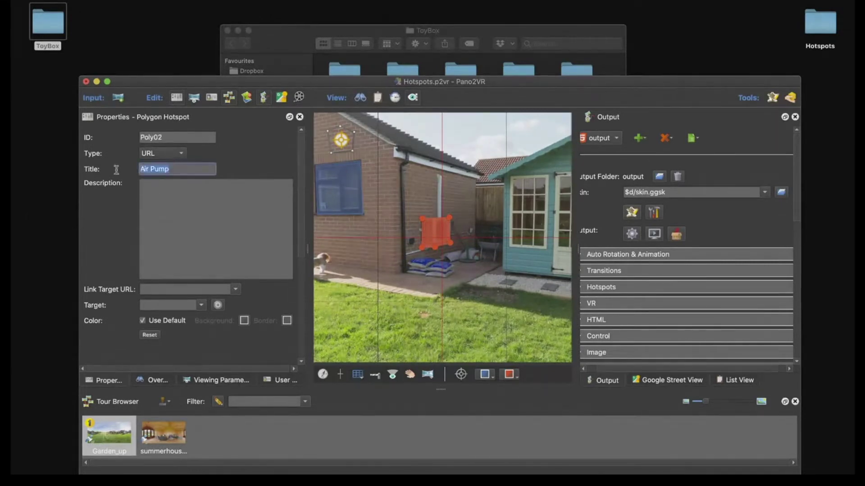
click(149, 192)
key(ctrl+v)
key(BackSpace)
- Tag the Description heading as <b>Air Pump</d> and add the line "This is an Air Pump." below it
click(143, 186)
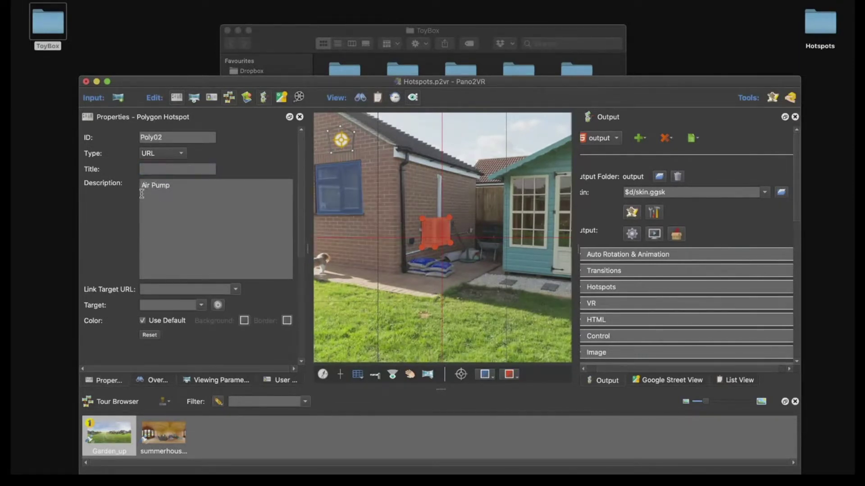
text(<>)
text(b>)
- Open the skin in the Skin Editor, collapse video_popup_youtube, and resize the window and its panes to widen the canvas
click(632, 211)
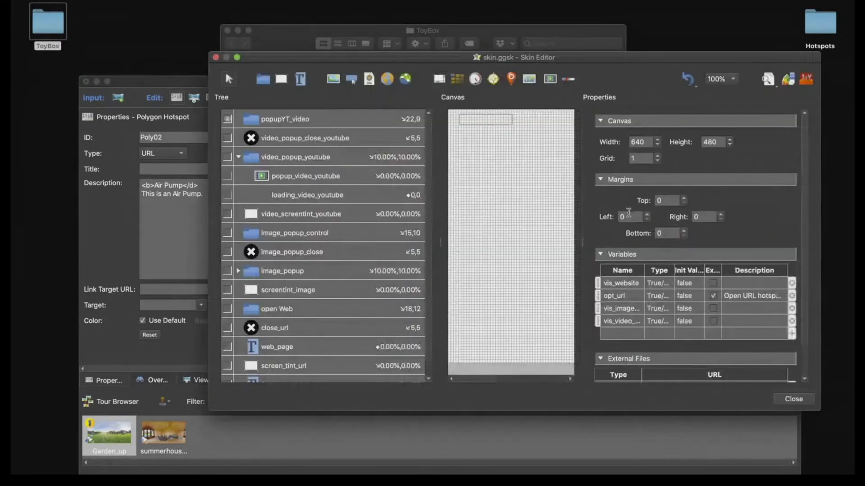
click(238, 157)
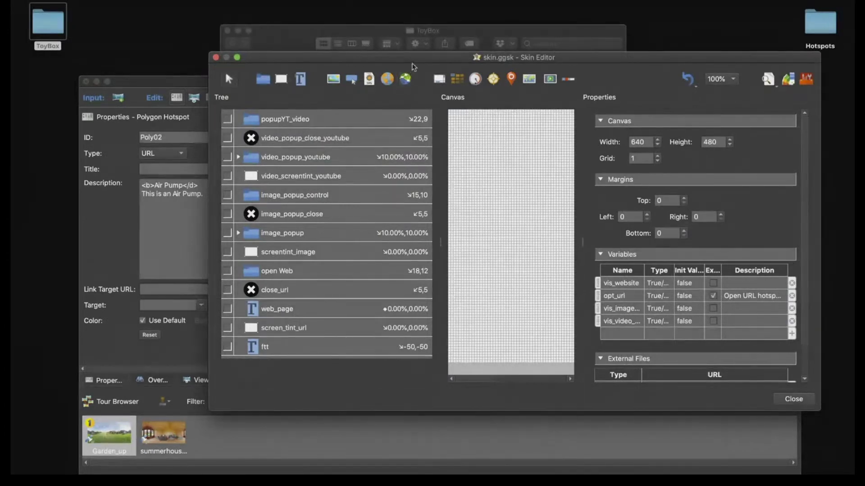
drag(412, 60, 260, 78)
drag(287, 260, 207, 260)
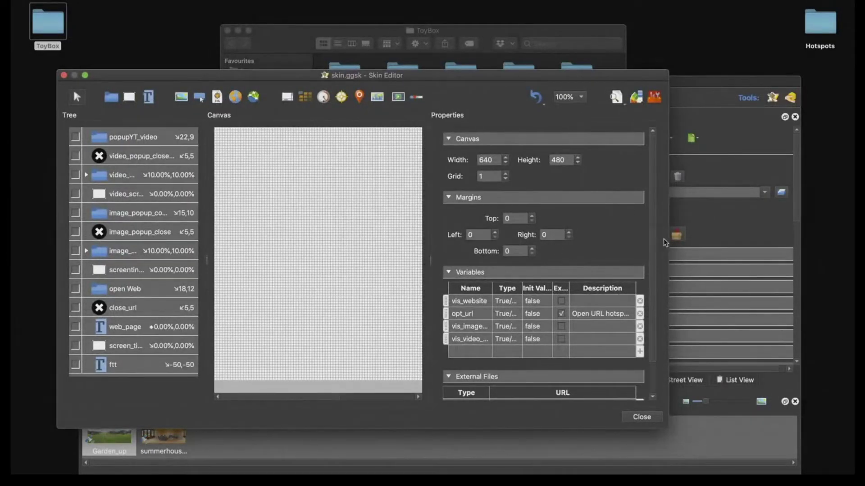
drag(668, 243, 813, 244)
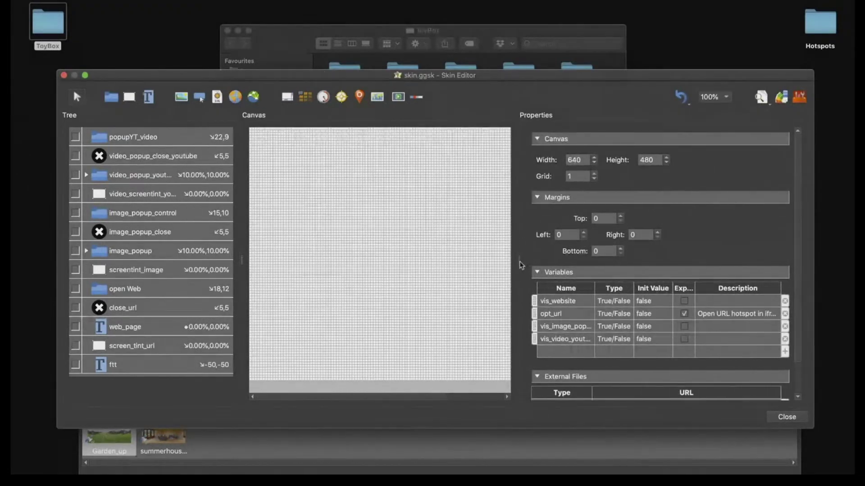
drag(521, 265, 575, 264)
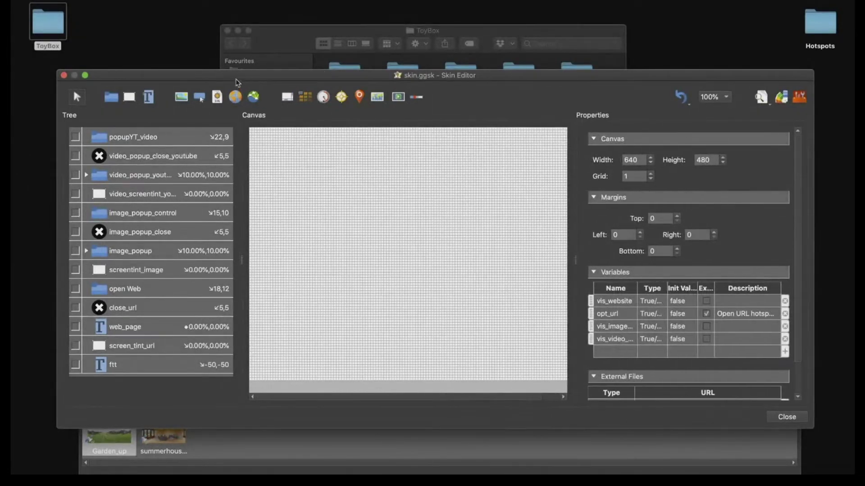
- Draw a rectangle in the upper corner of the canvas, size it 150 by 200 pixels and position it at about 40, 25
drag(238, 79, 306, 67)
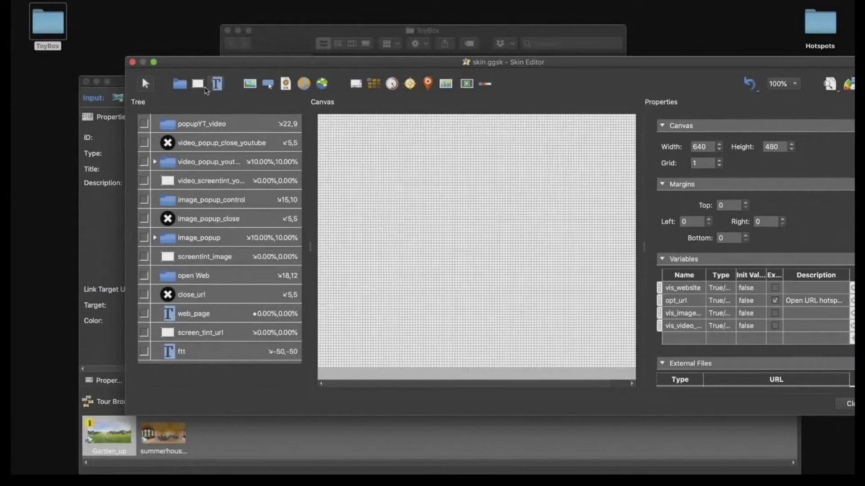
drag(330, 137, 367, 188)
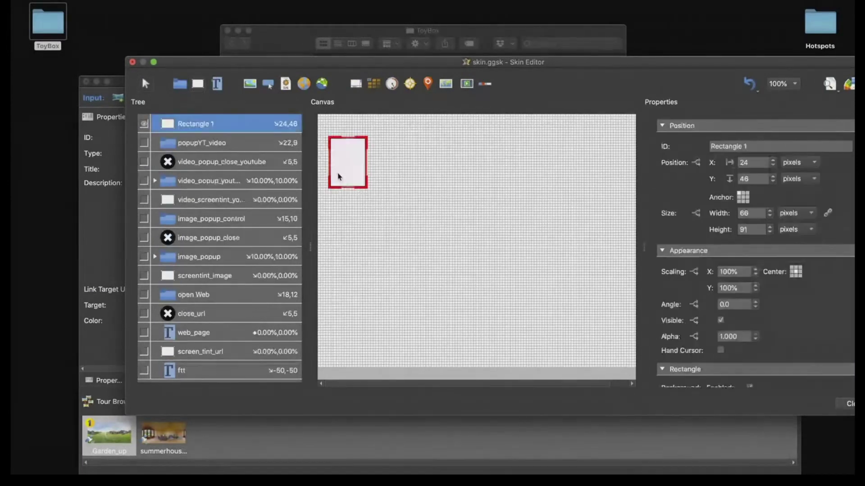
click(751, 213)
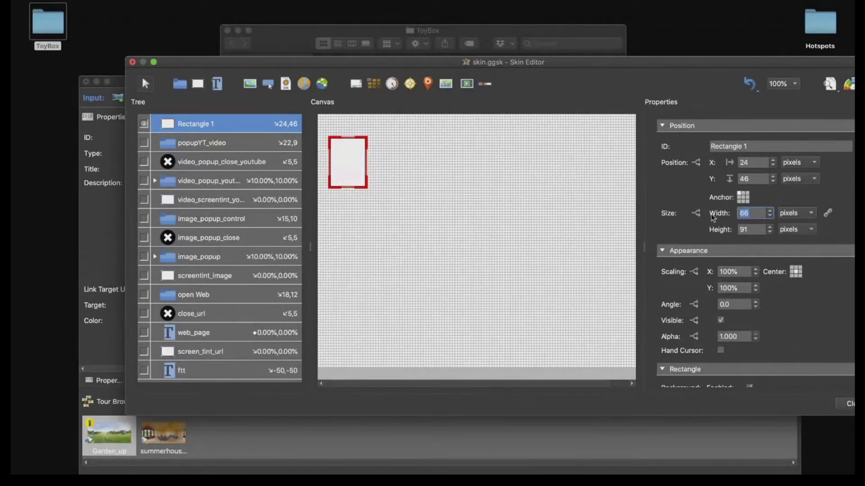
text(150)
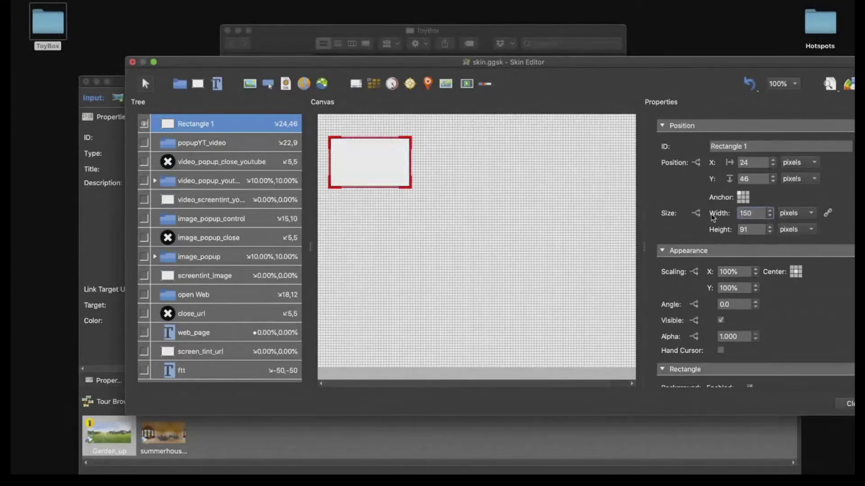
key(Tab)
key(Tab)
text(200)
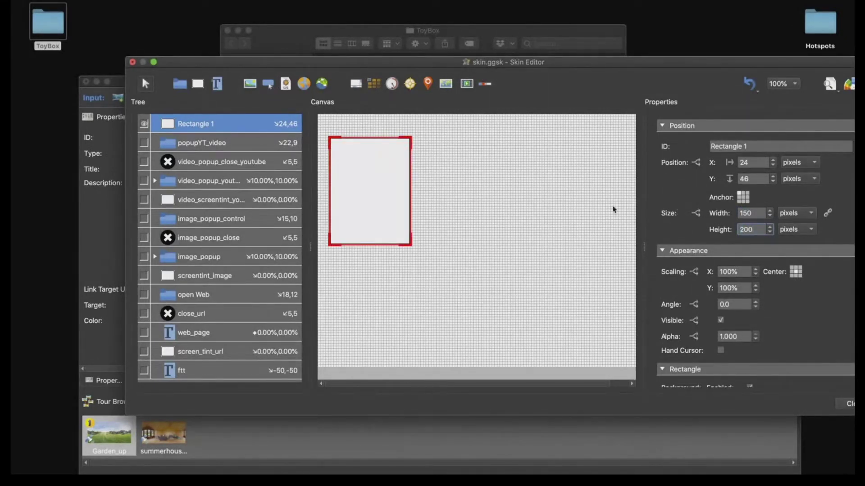
click(372, 181)
drag(372, 181, 379, 171)
click(464, 200)
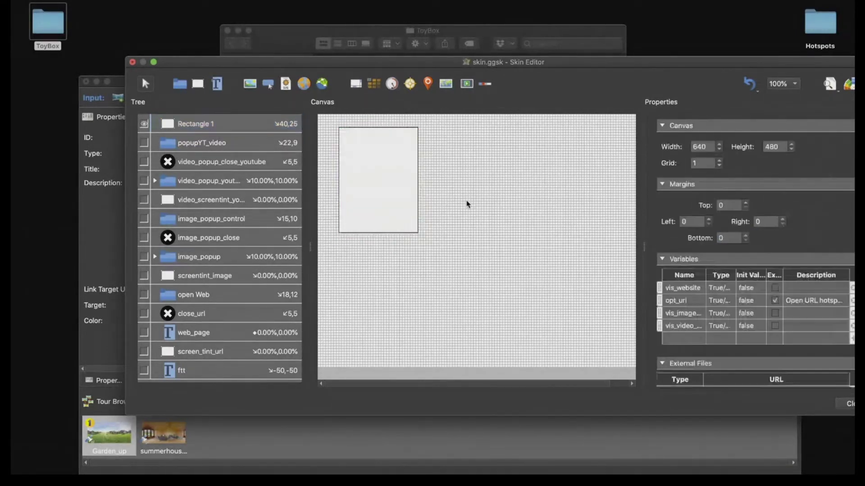
- Add a text box of about 133 by 184 pixels inside the rectangle, with border width 0 and its background disabled
click(217, 84)
drag(442, 166, 500, 226)
mouse_move(467, 206)
mouse_down()
mouse_move(391, 189)
mouse_move(364, 170)
mouse_move(413, 187)
mouse_move(414, 231)
mouse_up()
scroll(766, 294, down, 5)
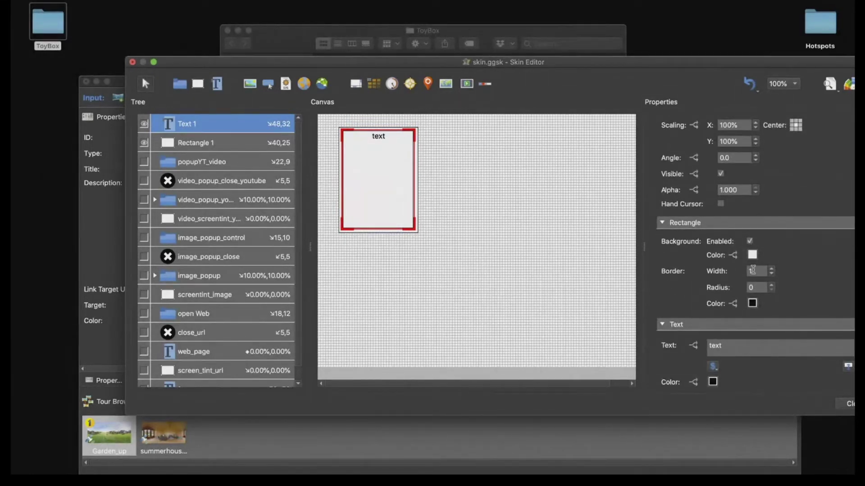
click(771, 274)
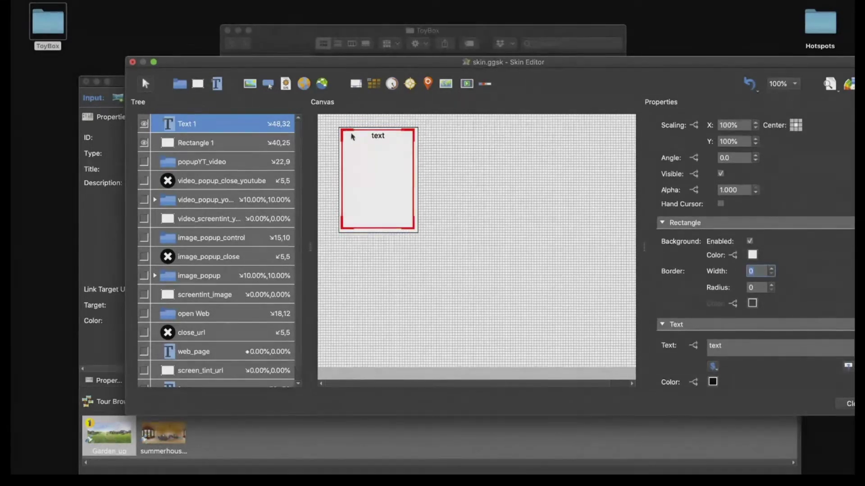
click(748, 242)
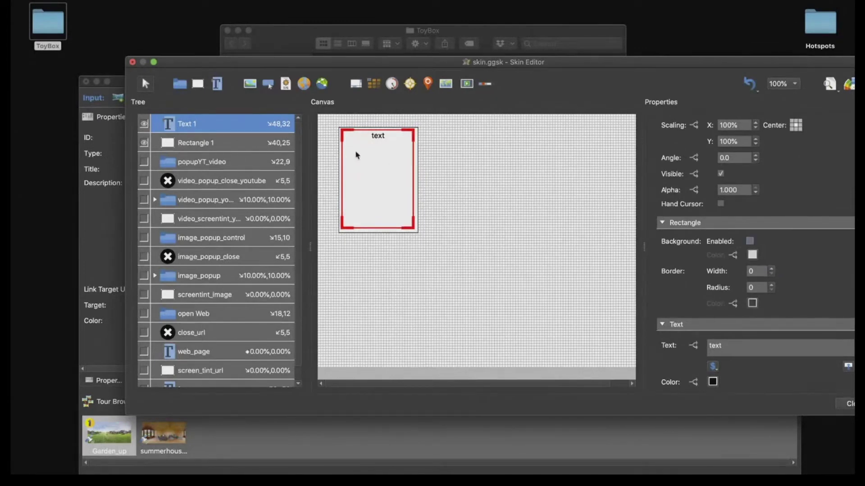
drag(374, 170, 376, 171)
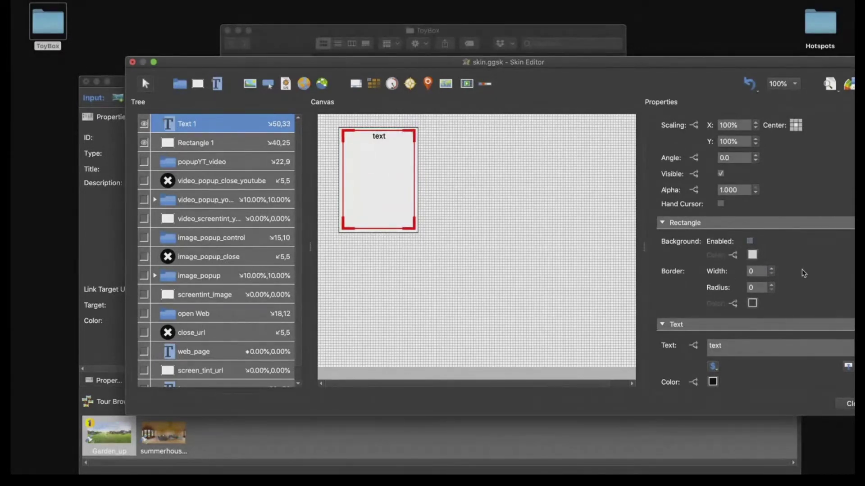
- Turn on Word wrap and Scroll Bar for the text box and align its text Left
scroll(804, 272, down, 5)
scroll(710, 287, down, 3)
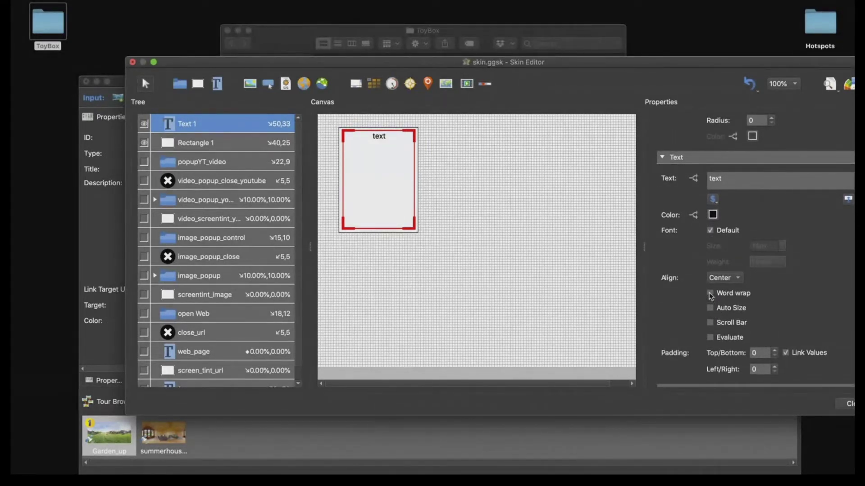
click(711, 293)
click(711, 322)
click(730, 279)
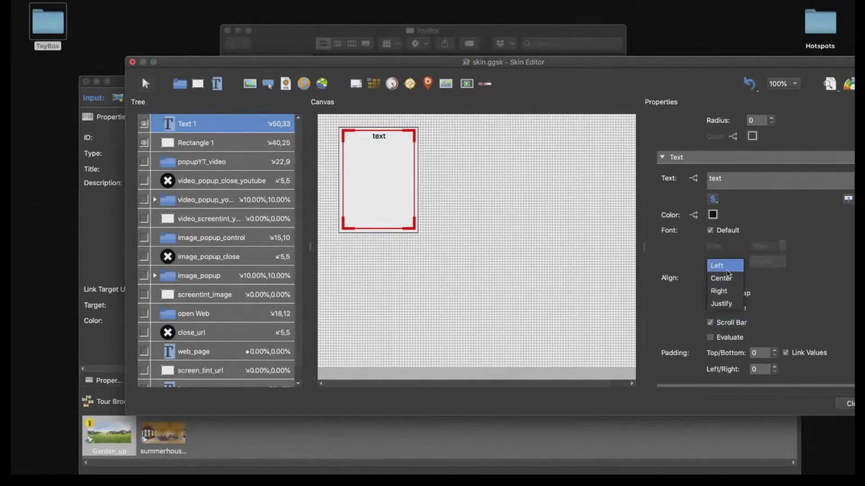
click(726, 270)
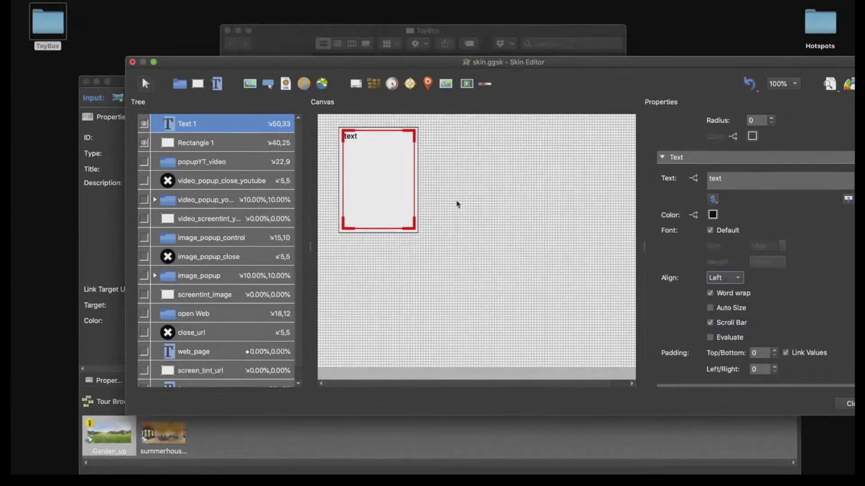
- Set the text box's text color to black
scroll(794, 228, up, 1)
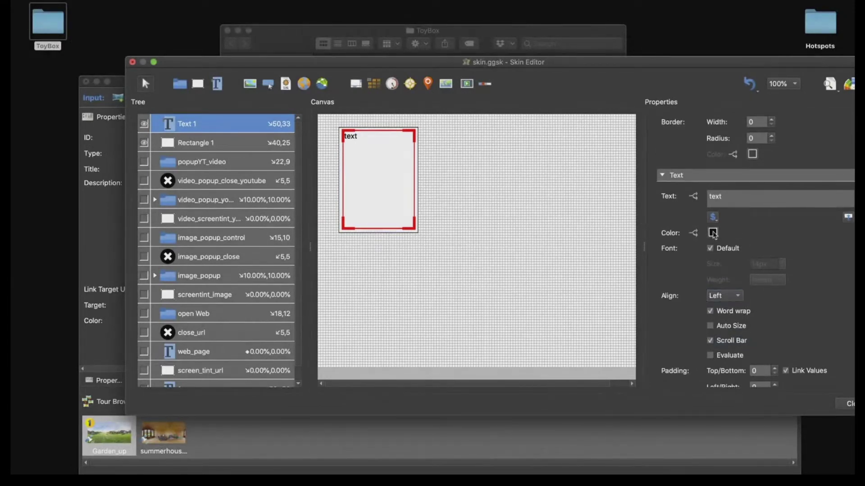
click(712, 233)
click(472, 191)
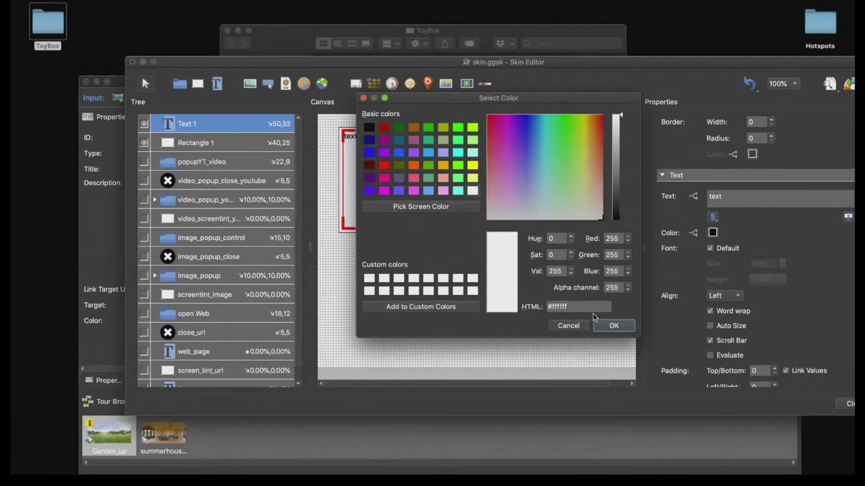
click(369, 128)
click(611, 327)
- Check the rectangle and its text in the skin's live preview, and close the preview
scroll(805, 262, up, 4)
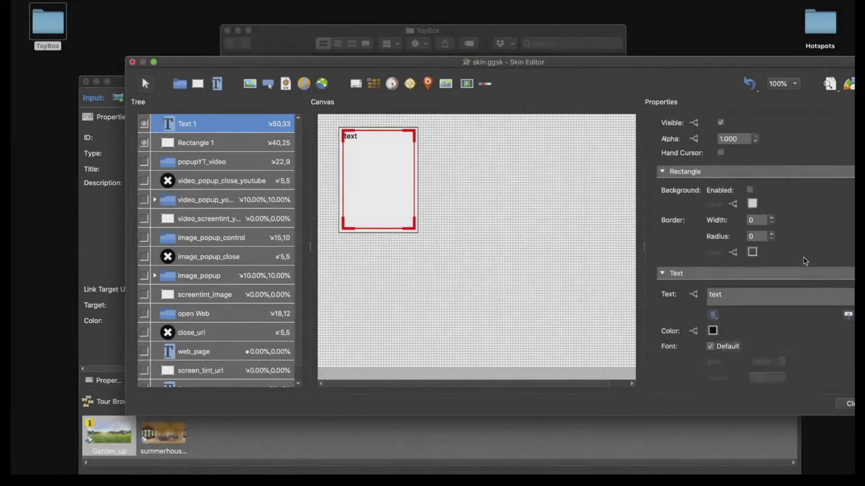
scroll(805, 261, up, 2)
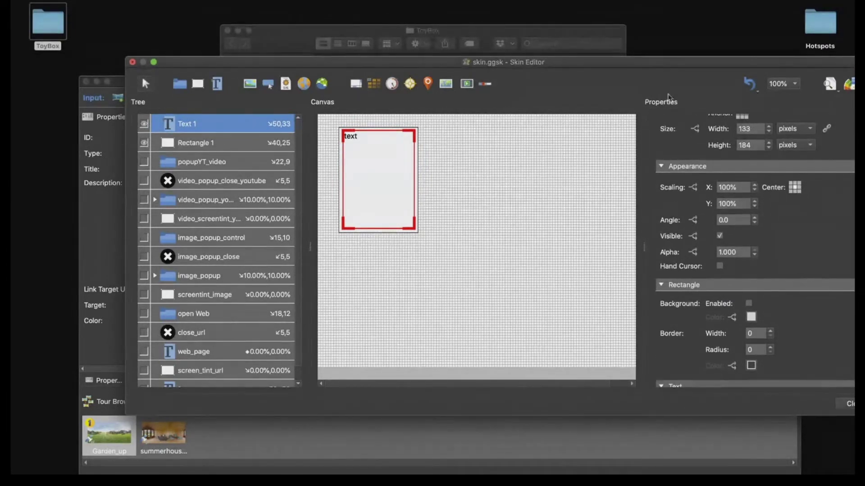
drag(643, 63, 551, 48)
click(736, 69)
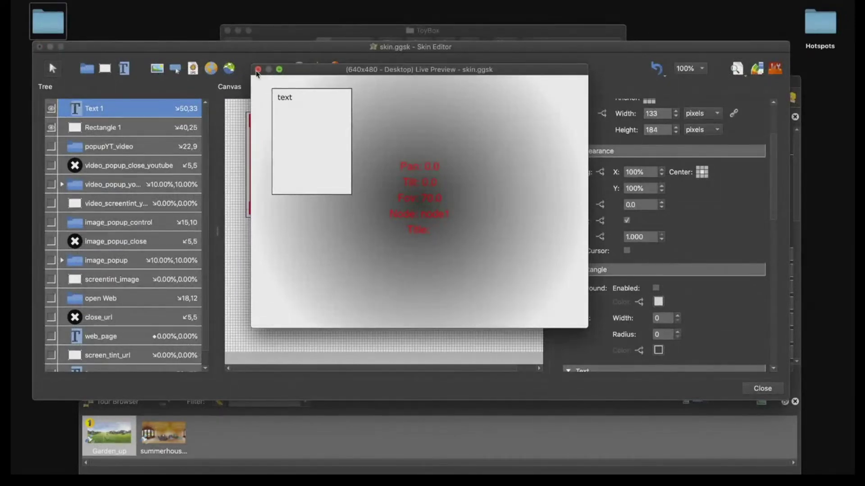
click(258, 70)
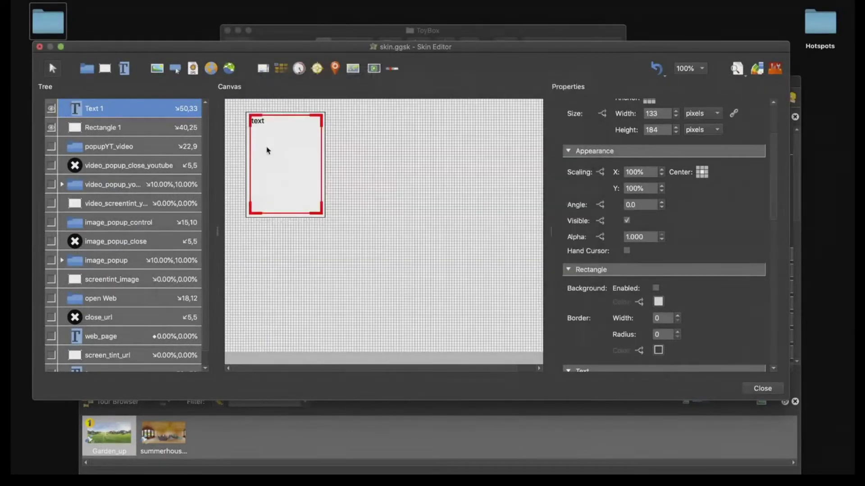
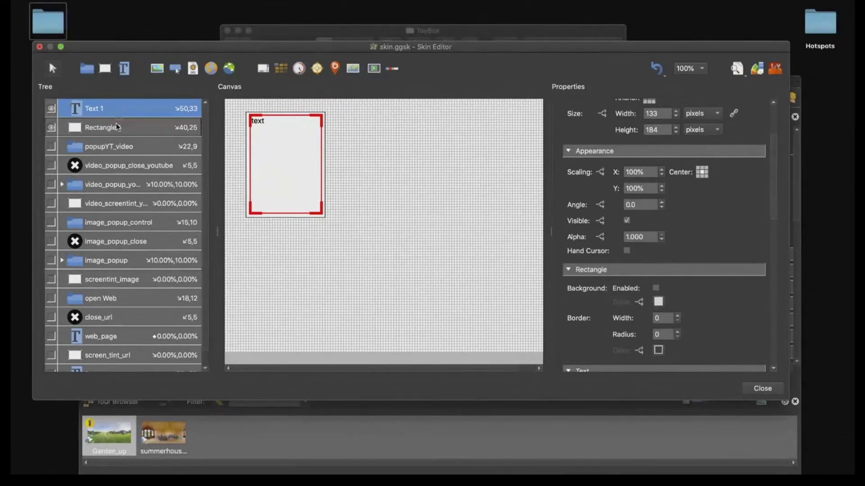
- Nest the text box under the rectangle in the element tree and rename the rectangle SlidOut
drag(117, 128, 117, 129)
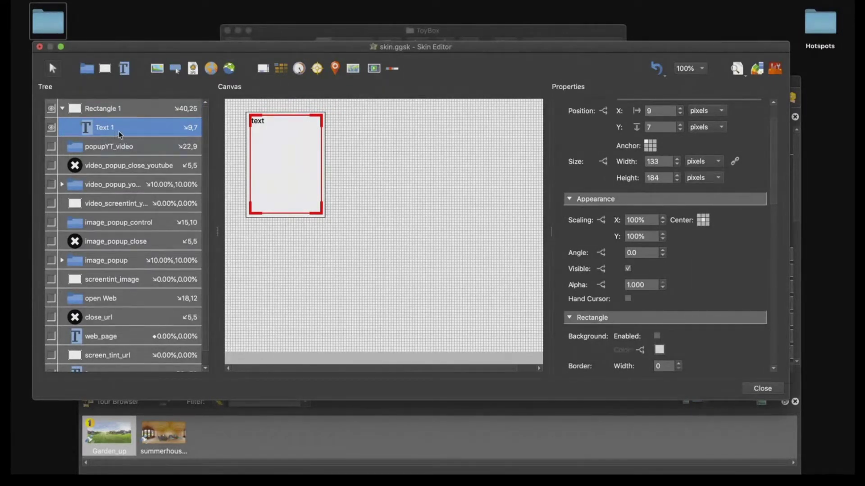
click(311, 144)
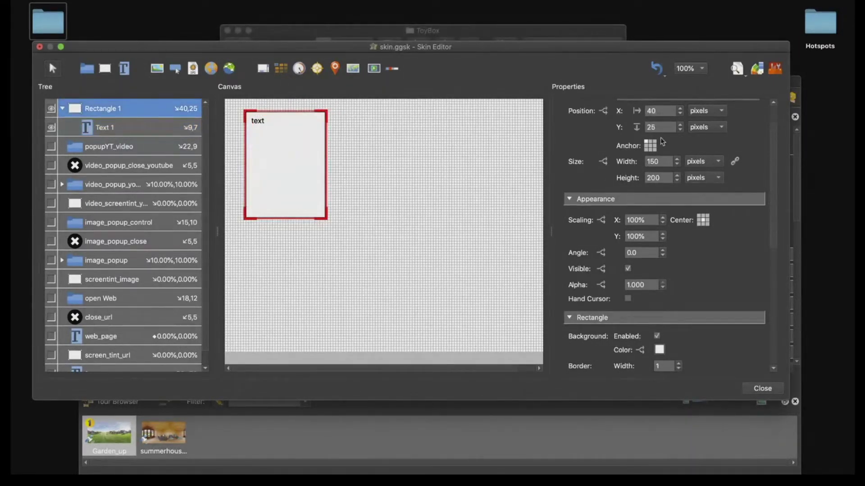
triple_click(662, 131)
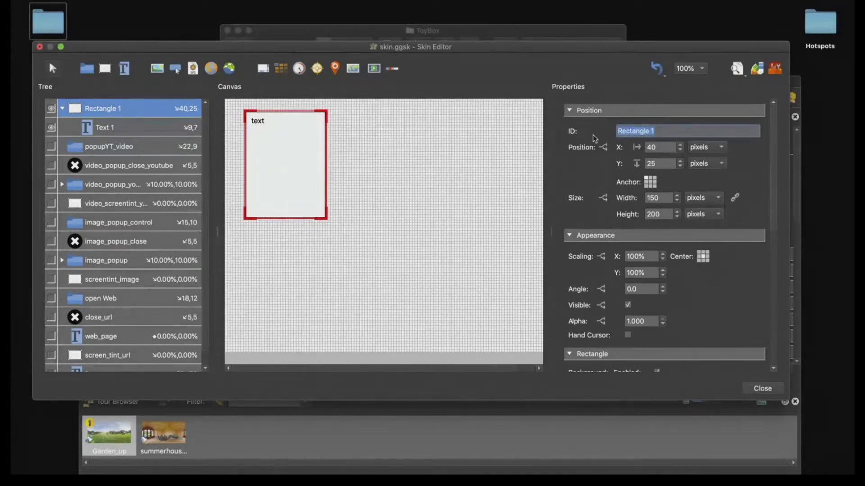
text(SlidOut)
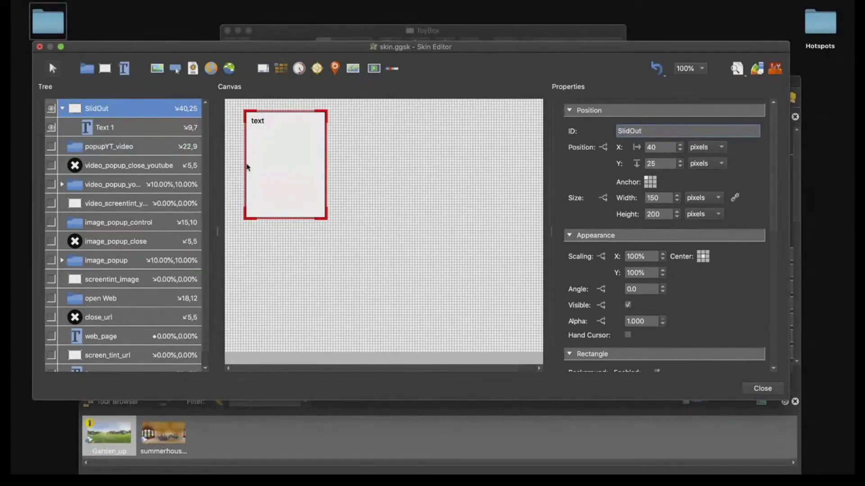
- Set the SlidOut rectangle's Hotspot Proxy ID to *
click(125, 132)
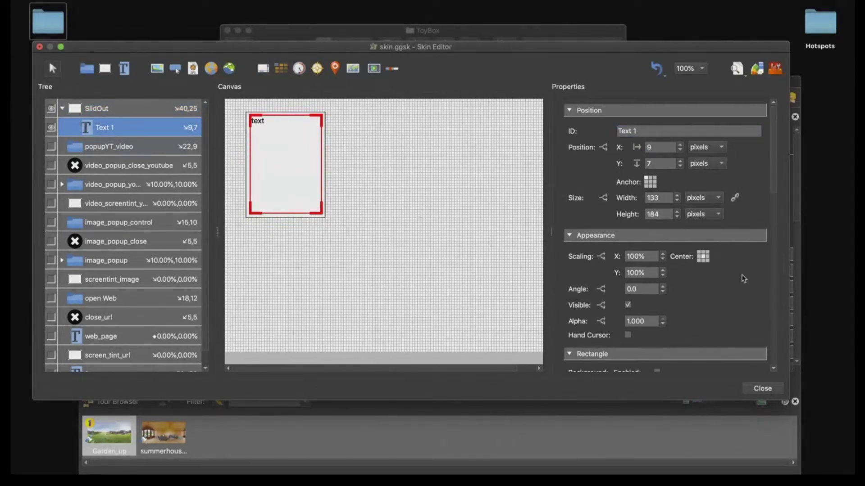
scroll(741, 276, down, 5)
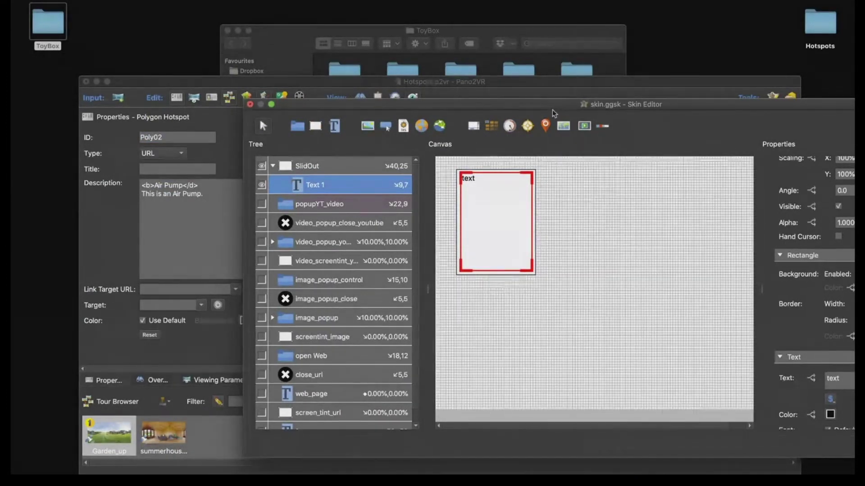
drag(590, 106, 514, 92)
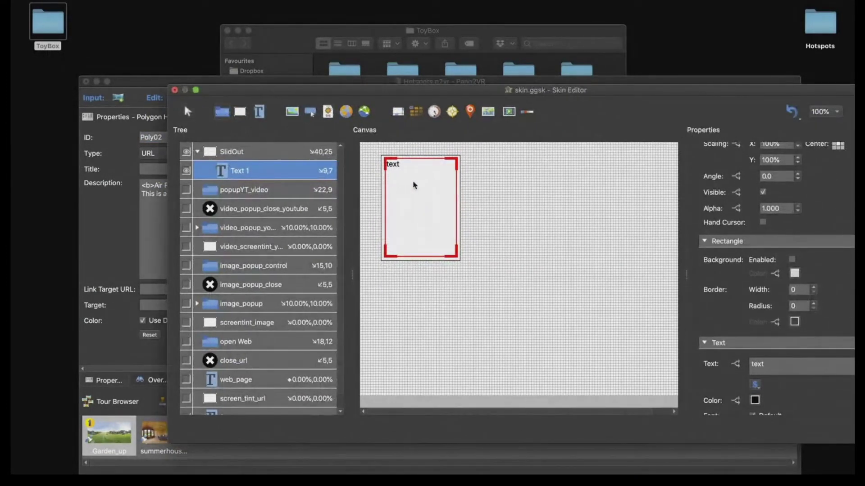
click(237, 155)
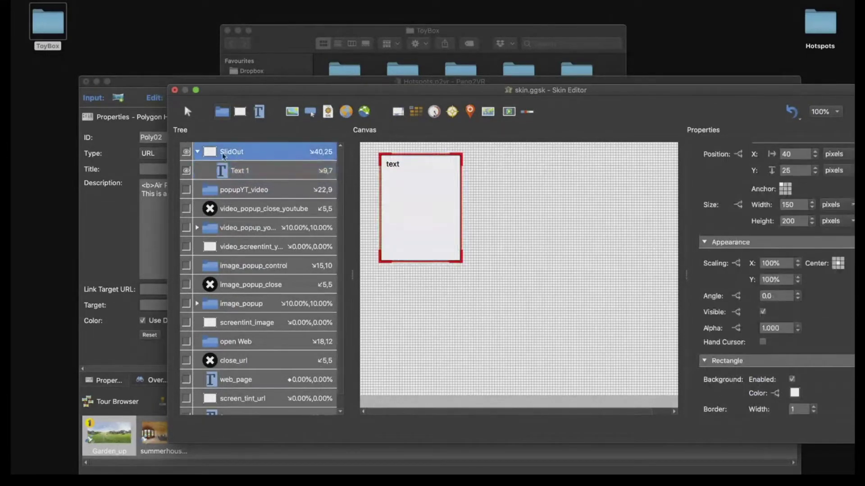
drag(723, 96, 649, 61)
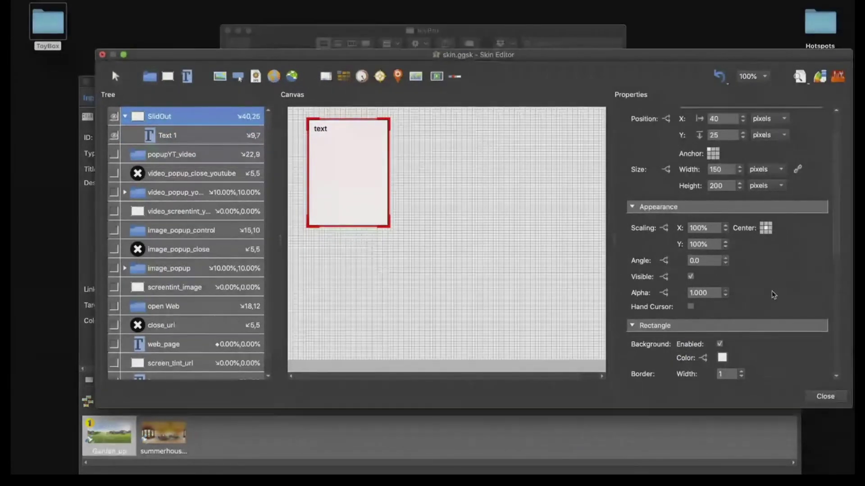
scroll(770, 293, down, 6)
drag(242, 54, 347, 48)
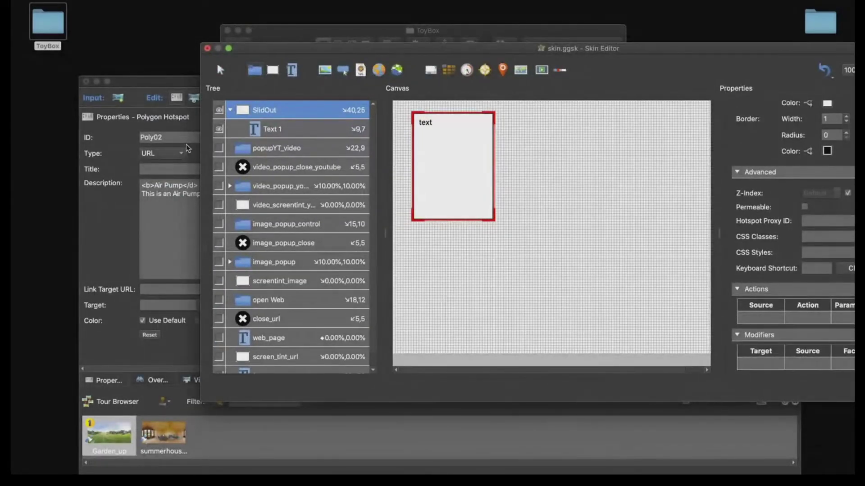
drag(335, 51, 217, 38)
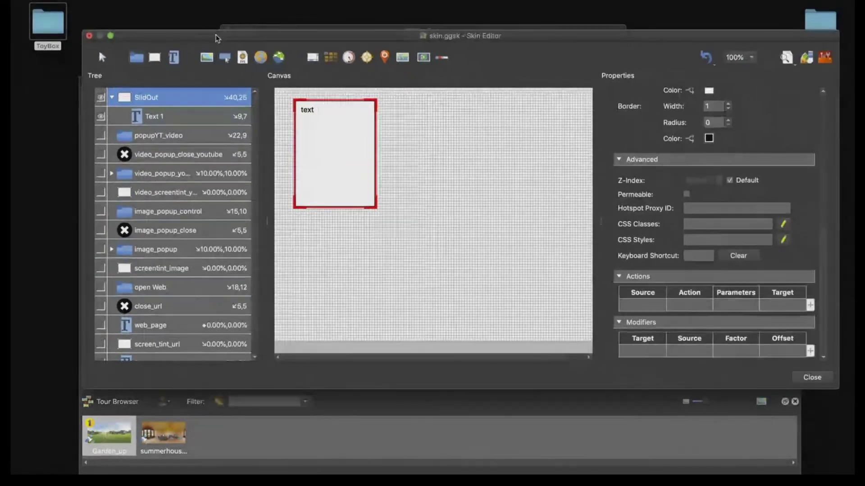
click(702, 206)
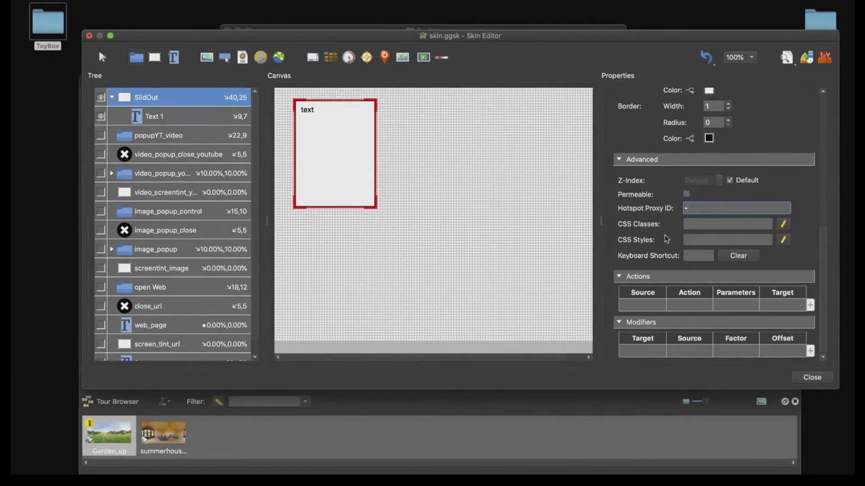
- Add a Mouse Enter action to the SlidOut rectangle that sets the value $(hd) on the target Text 1
double_click(650, 305)
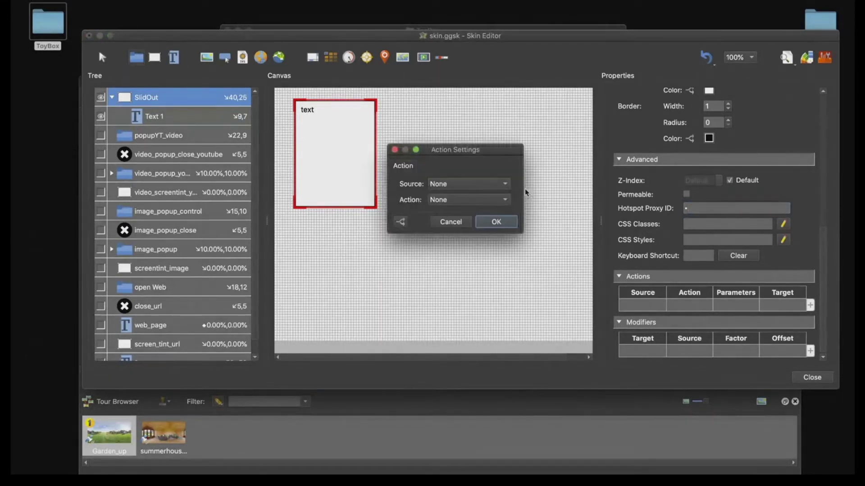
click(474, 188)
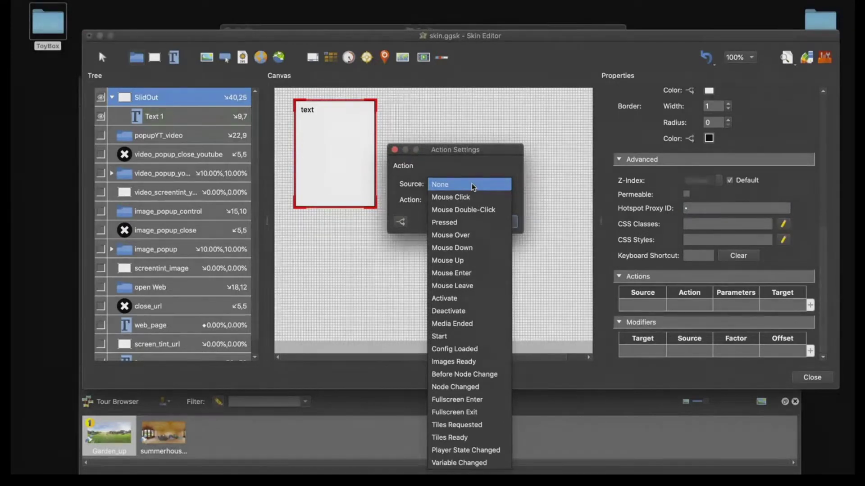
click(468, 273)
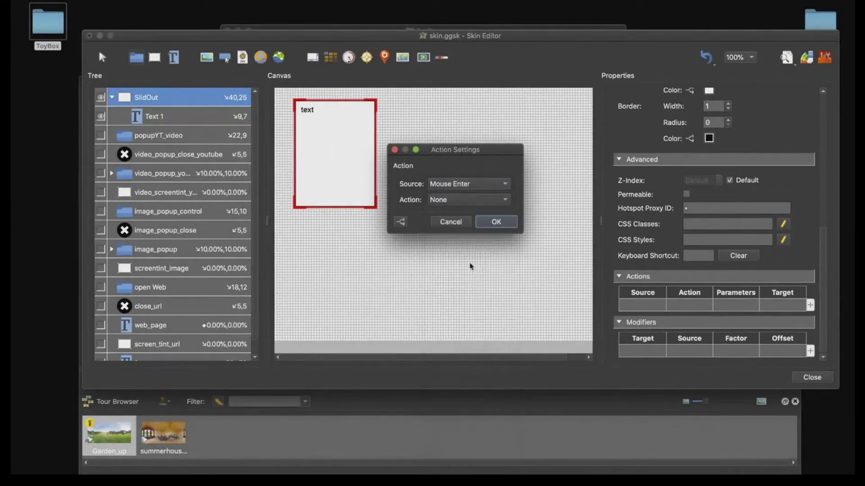
click(468, 203)
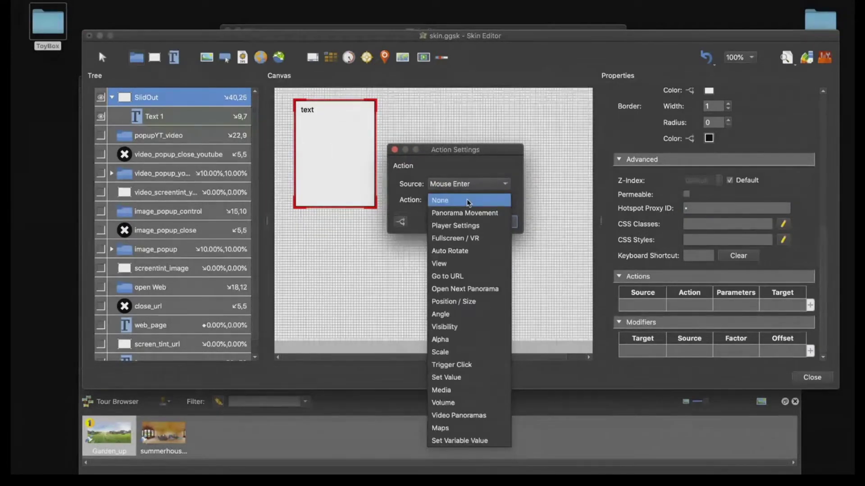
click(459, 379)
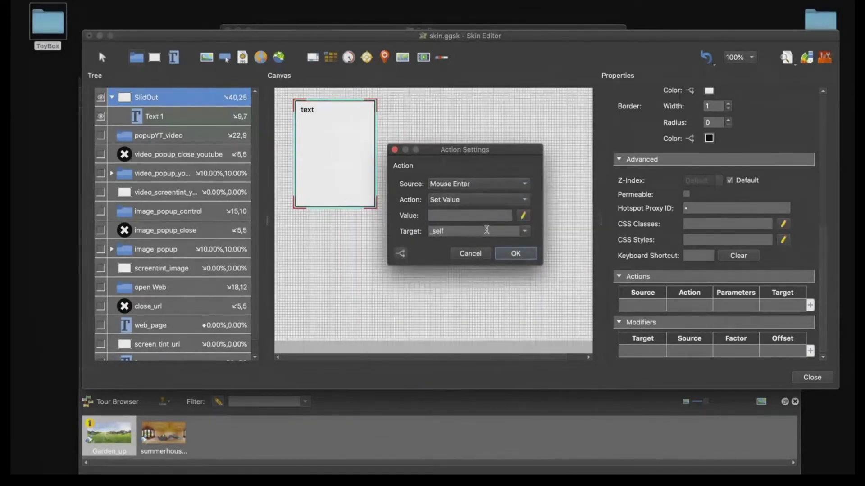
click(460, 215)
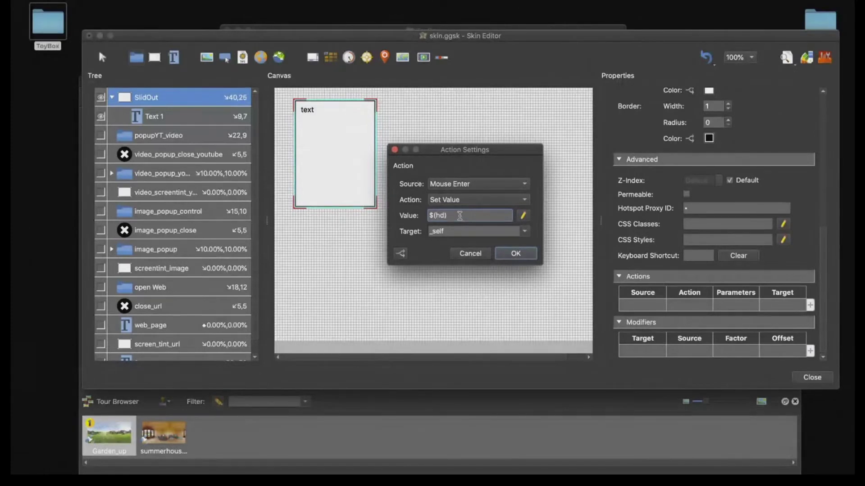
click(508, 231)
click(507, 268)
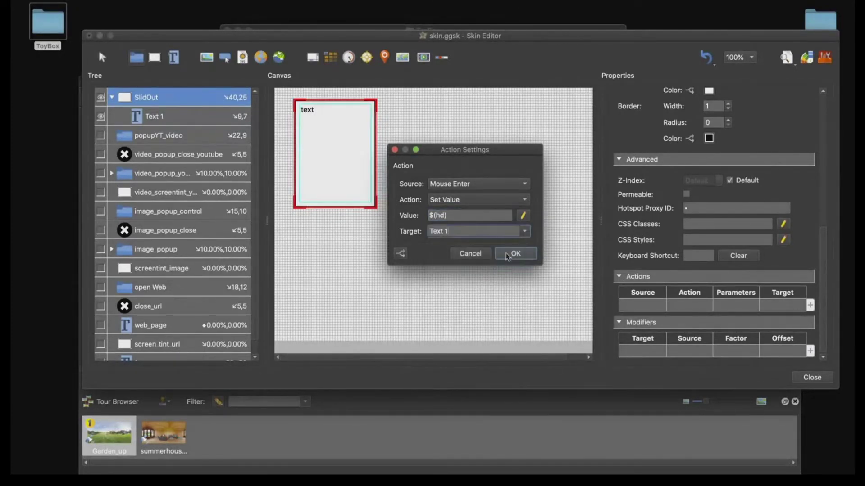
click(507, 255)
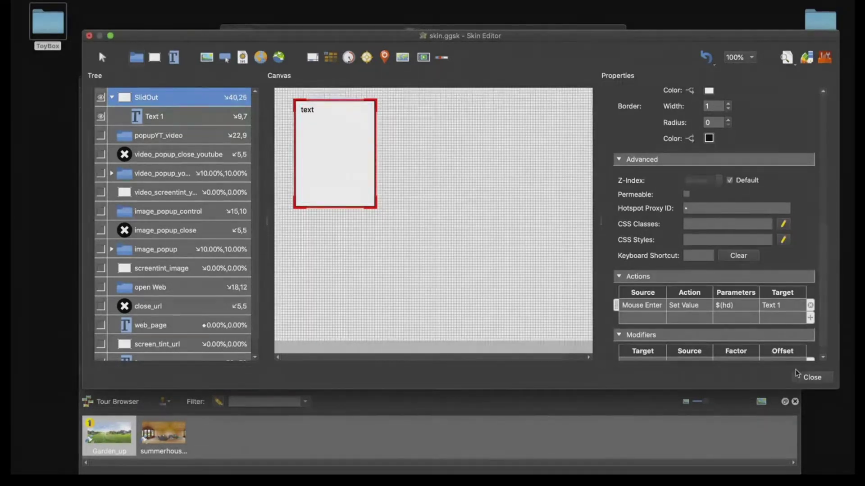
- Close and save the skin, generate the output, test the Air Pump hotspot in the browser, and close the preview
click(807, 377)
click(526, 207)
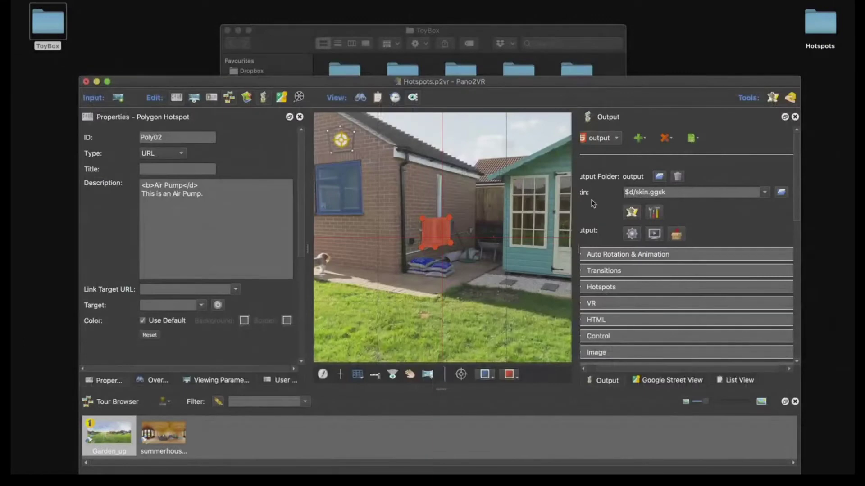
key(super+g)
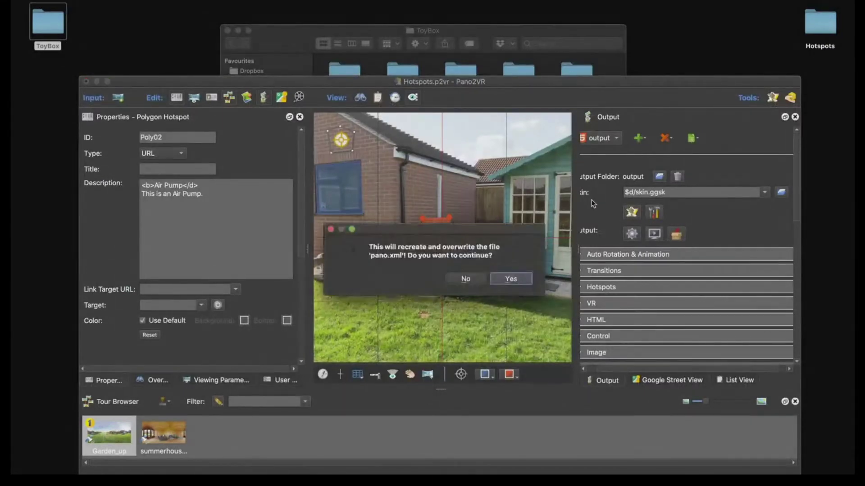
key(Return)
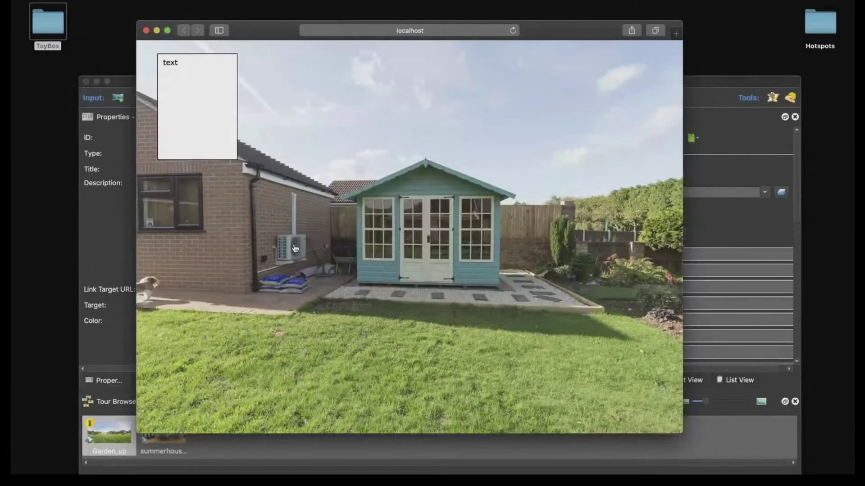
click(146, 31)
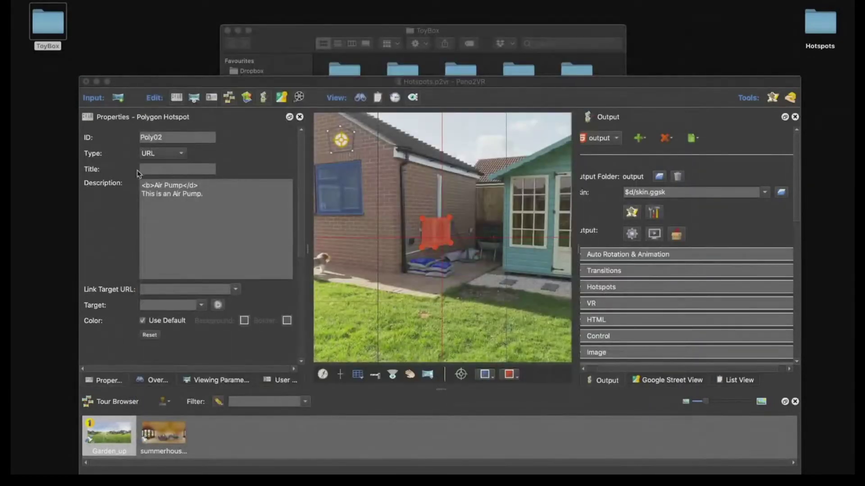
- Reopen the skin and examine SlidOut's Hotspot Proxy ID and Mouse Enter action, and close the editor
click(632, 211)
click(632, 212)
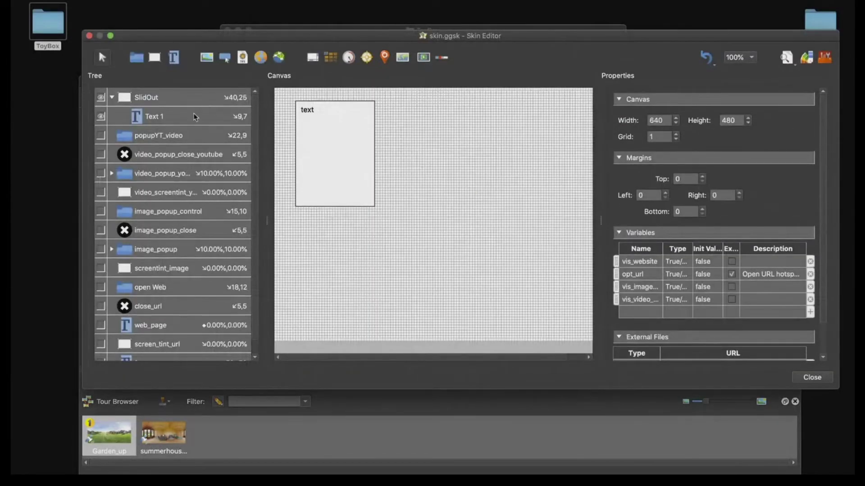
click(194, 102)
scroll(801, 256, down, 10)
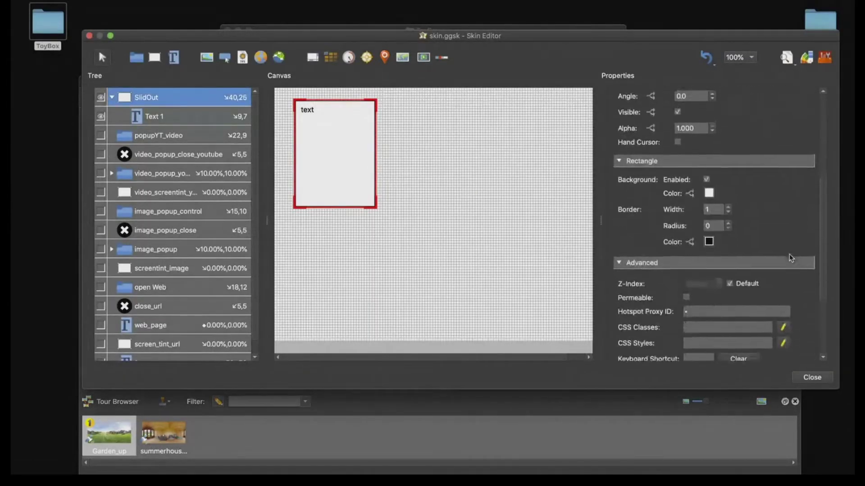
scroll(734, 301, down, 5)
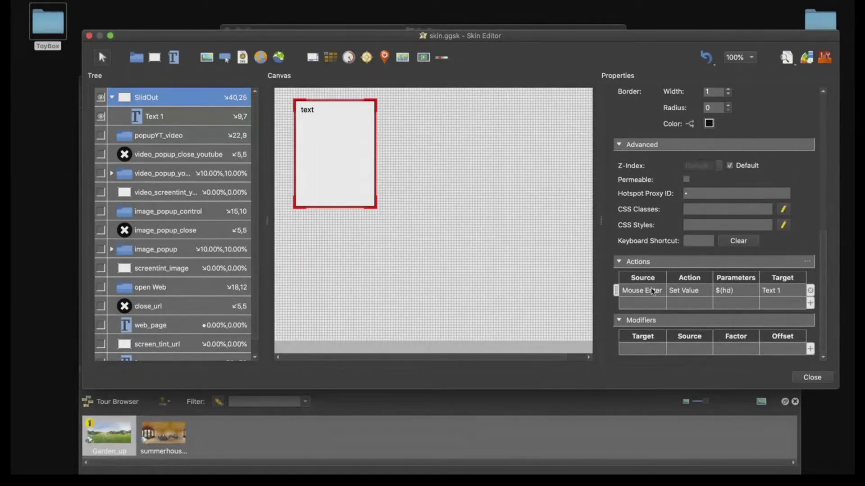
click(804, 381)
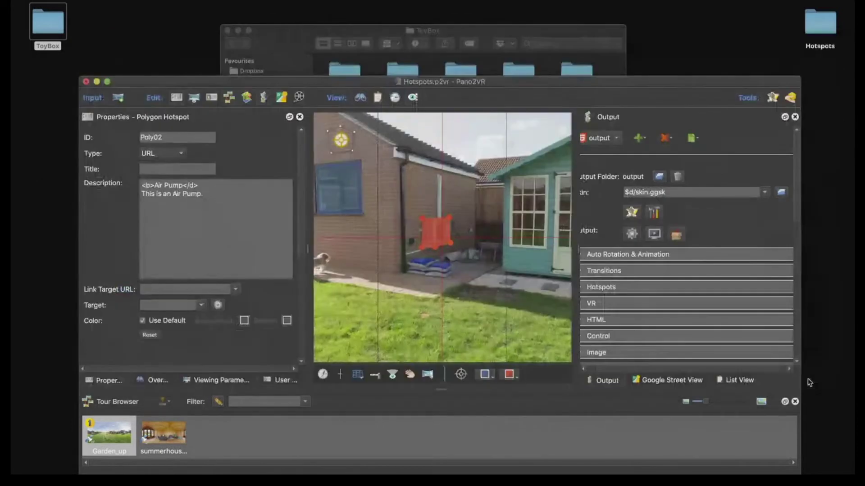
- Regenerate the output, empty Safari's caches, reload the panorama to retest the hotspot text, and close the preview
click(632, 235)
click(522, 278)
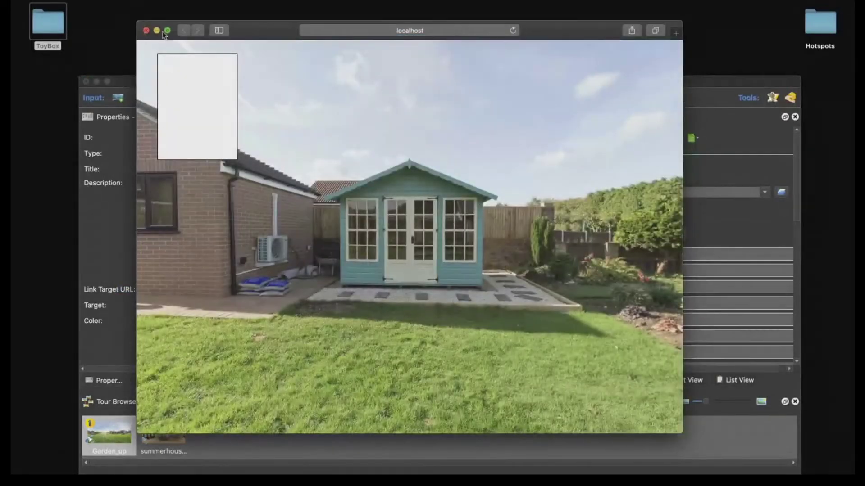
drag(235, 32, 234, 28)
click(237, 6)
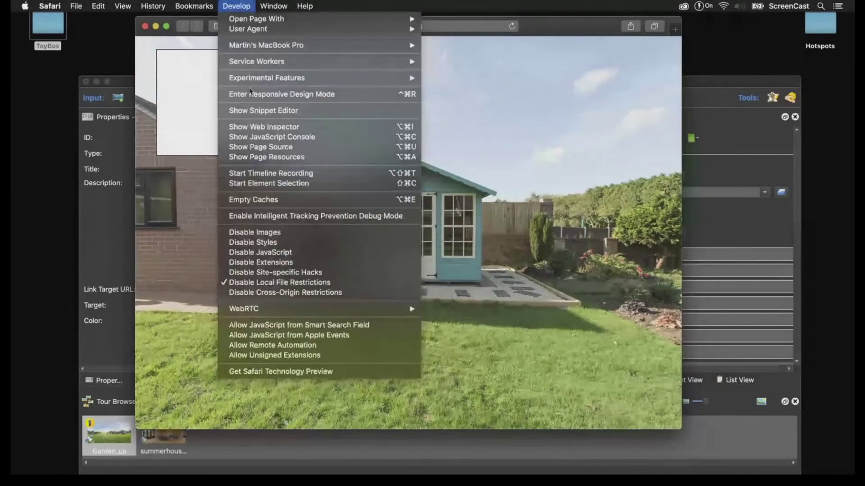
click(273, 199)
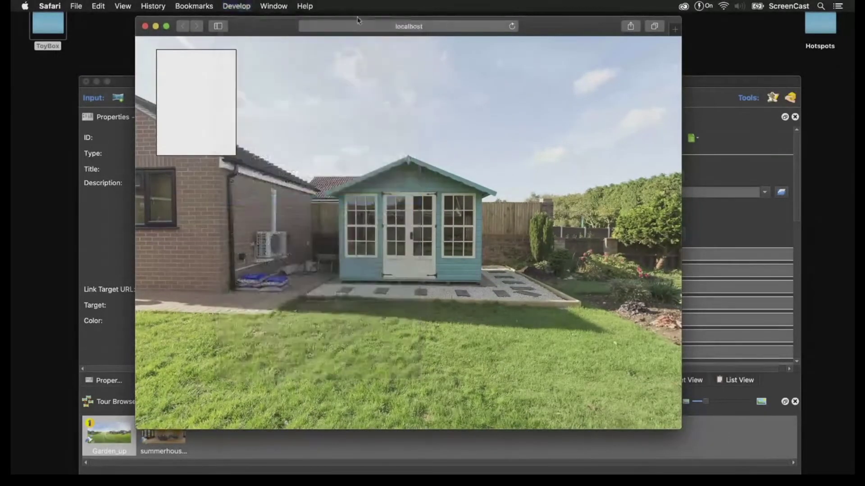
click(511, 26)
click(145, 26)
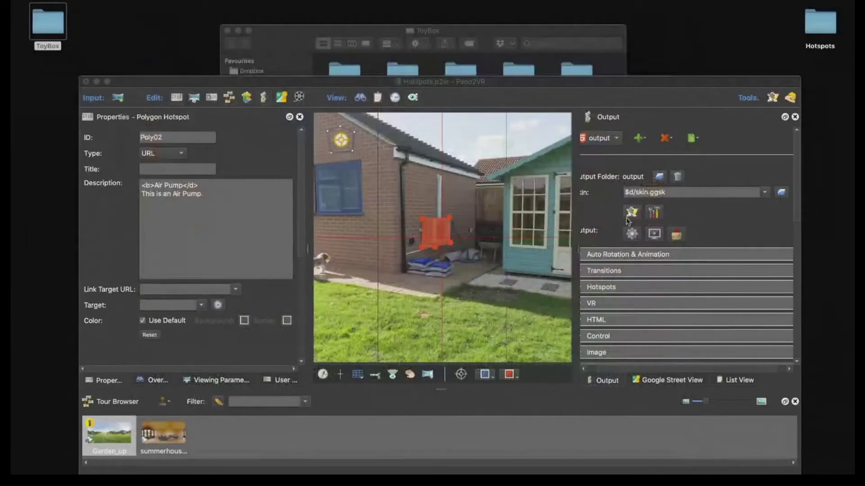
- Generate the output once more, check the panel text in the browser, and close the preview
click(633, 235)
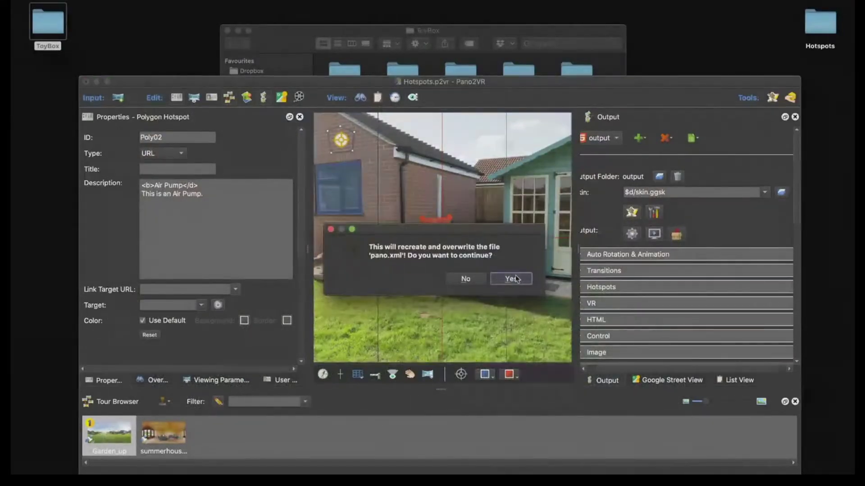
click(510, 276)
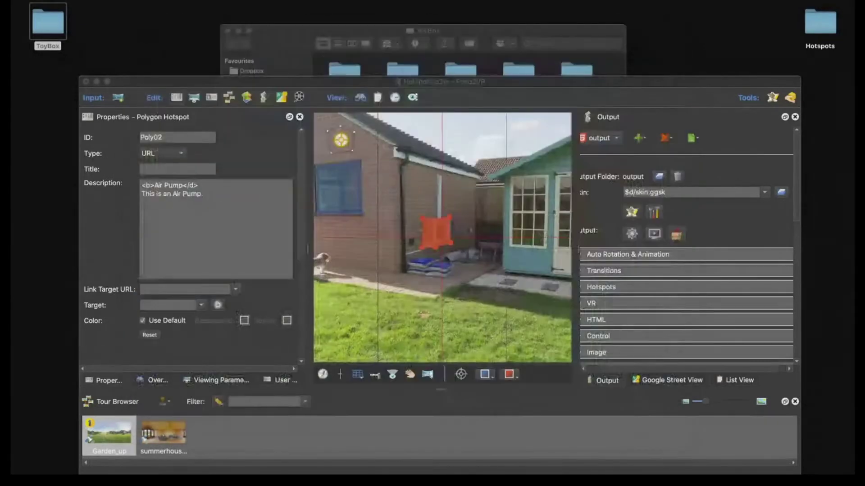
click(145, 27)
drag(515, 97, 534, 48)
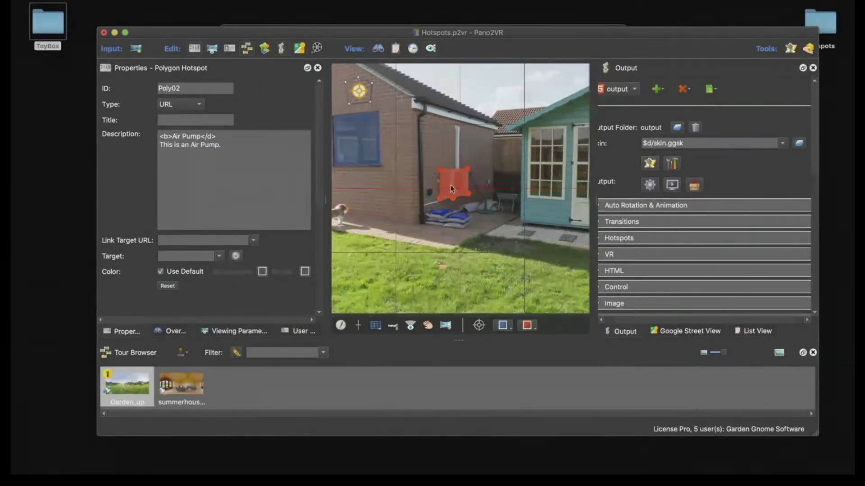
- Open SlidOut's advanced properties in the skin and copy the ID Poly02 from the Air Pump polygon hotspot
click(672, 164)
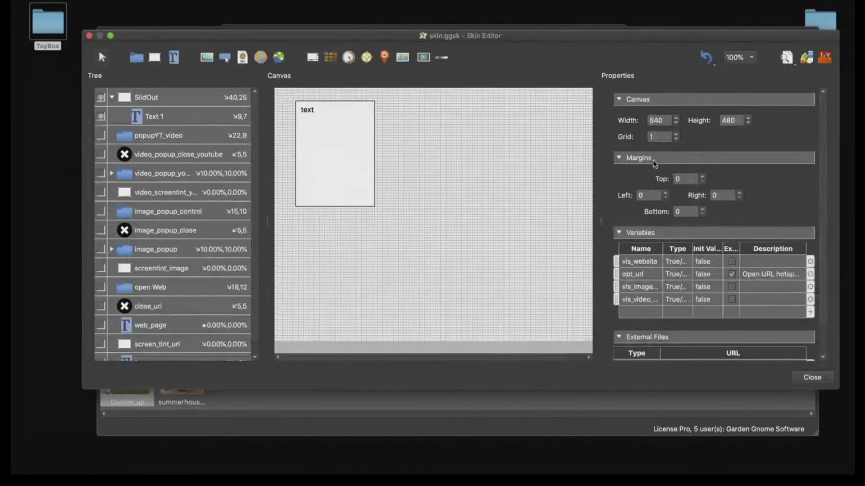
click(163, 100)
scroll(753, 273, down, 2)
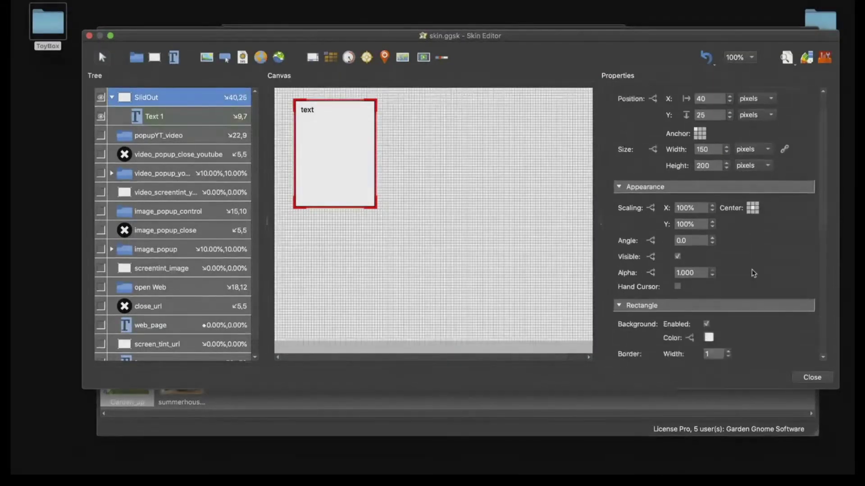
scroll(753, 273, down, 2)
scroll(753, 273, down, 5)
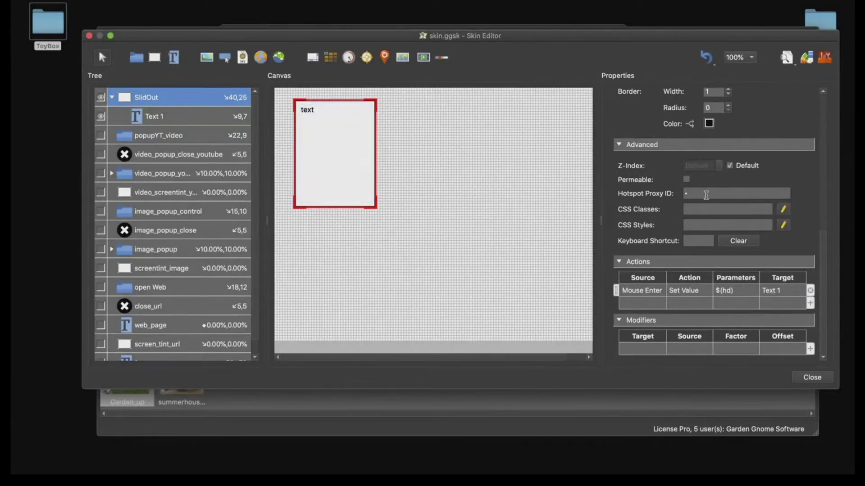
scroll(705, 195, up, 3)
drag(320, 38, 465, 74)
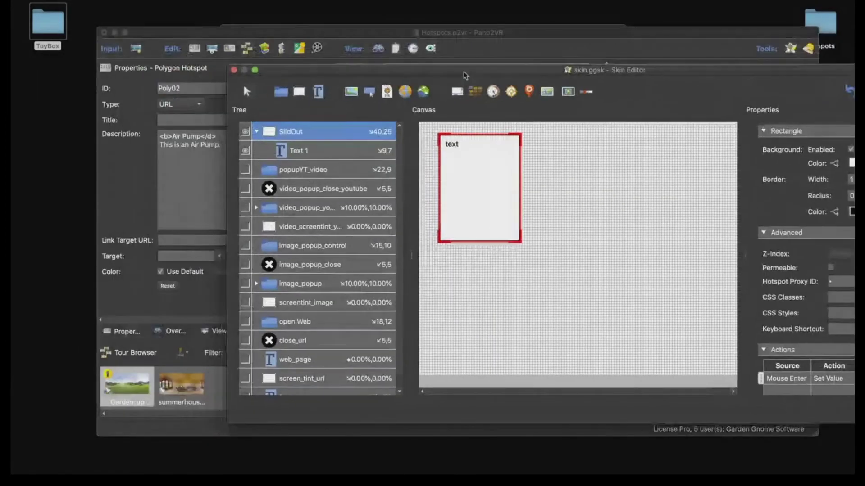
click(184, 89)
key(super+c)
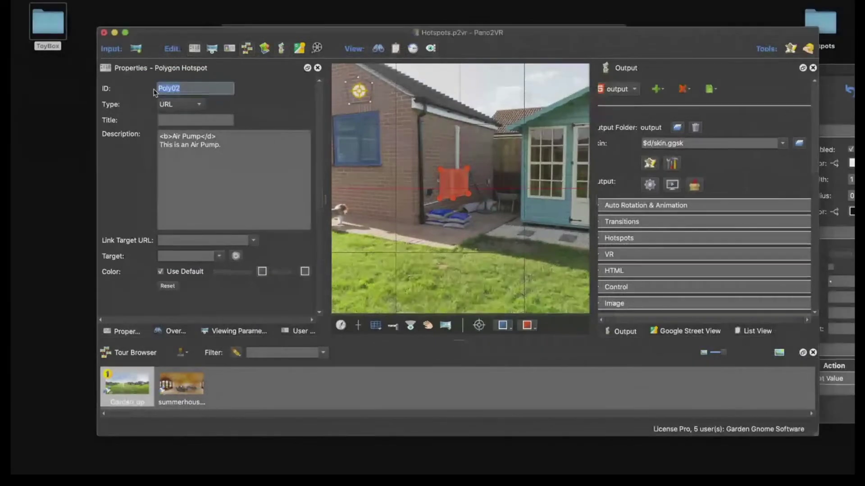
- Replace SlidOut's Hotspot Proxy ID with the copied Poly02, and close and save the skin
click(832, 94)
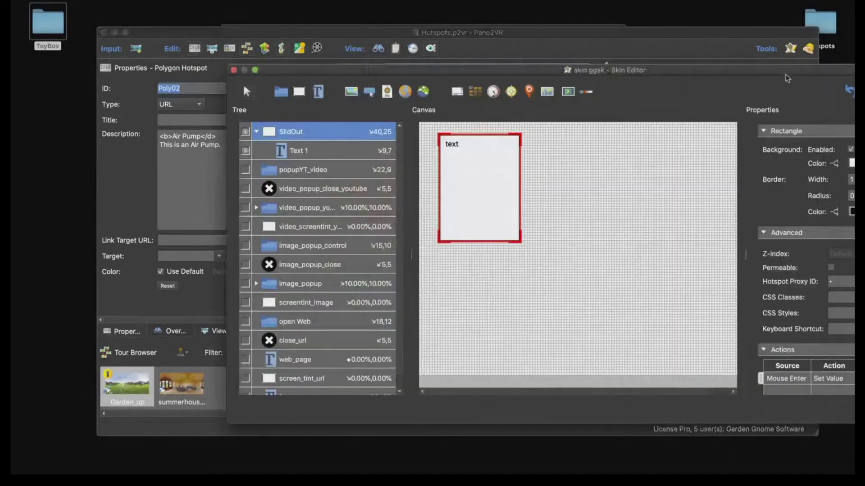
drag(786, 75, 692, 11)
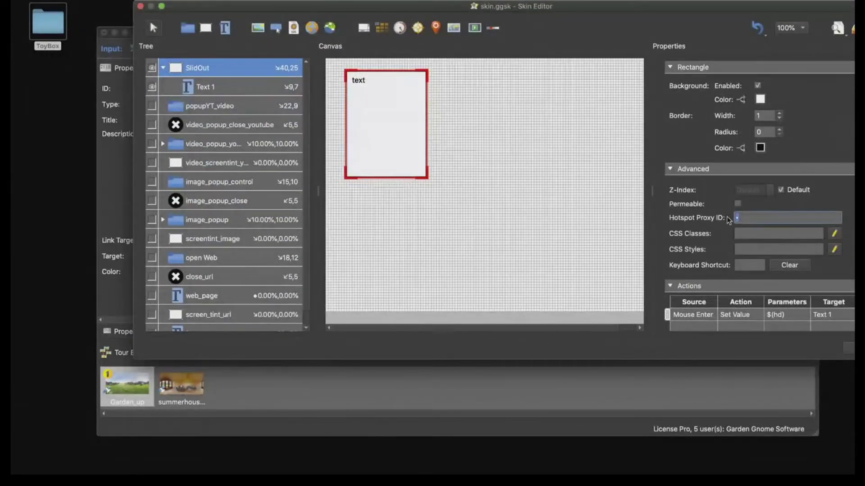
key(super+v)
drag(626, 5, 563, 4)
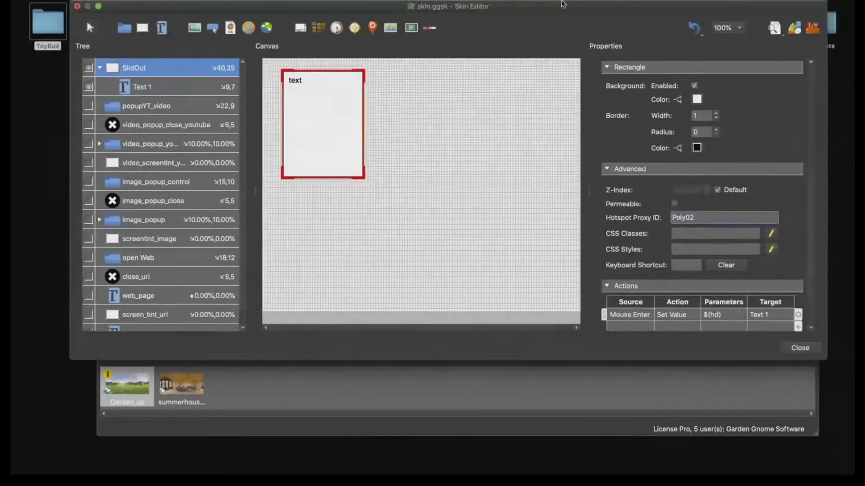
click(800, 348)
click(521, 176)
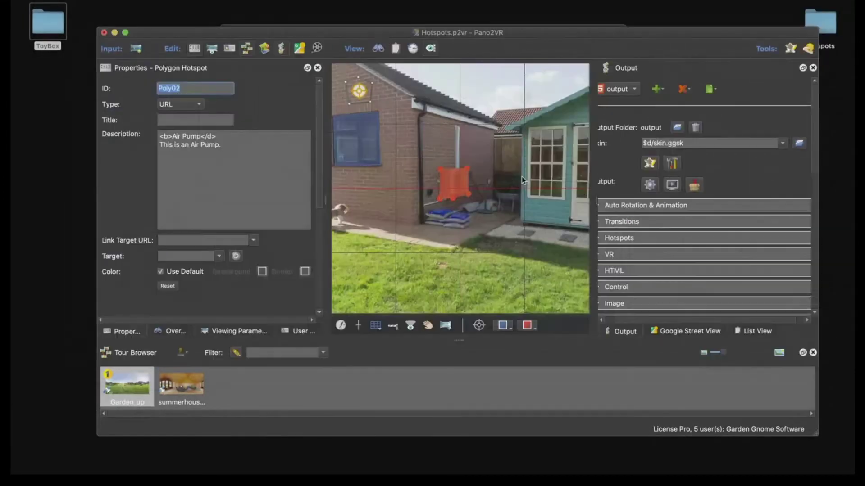
- Regenerate the output, test that the Air Pump hotspot fills the panel with its description, and close the preview
click(649, 185)
click(530, 230)
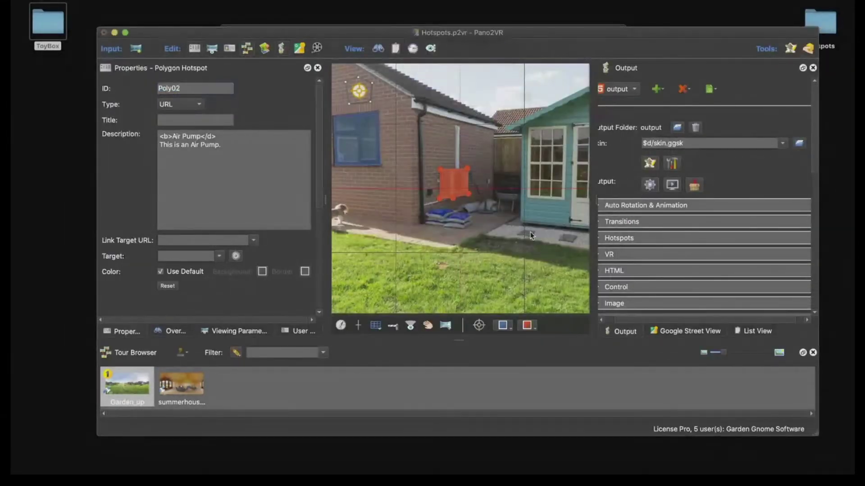
mouse_move(276, 253)
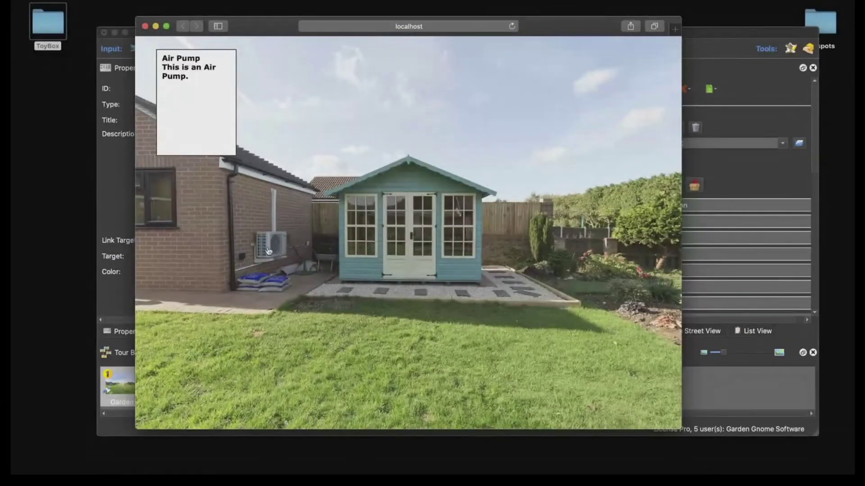
click(145, 25)
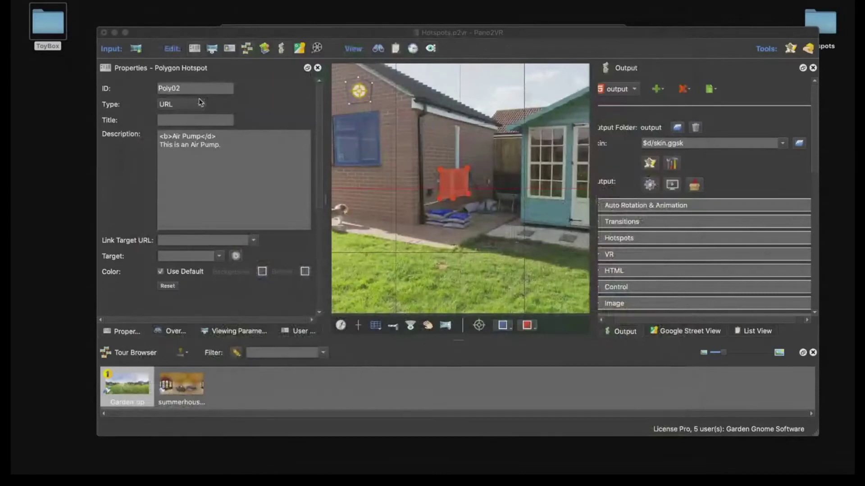
- Open SlidOut's advanced properties in the skin, replace its Hotspot Proxy ID with *, and close and save the skin
click(649, 163)
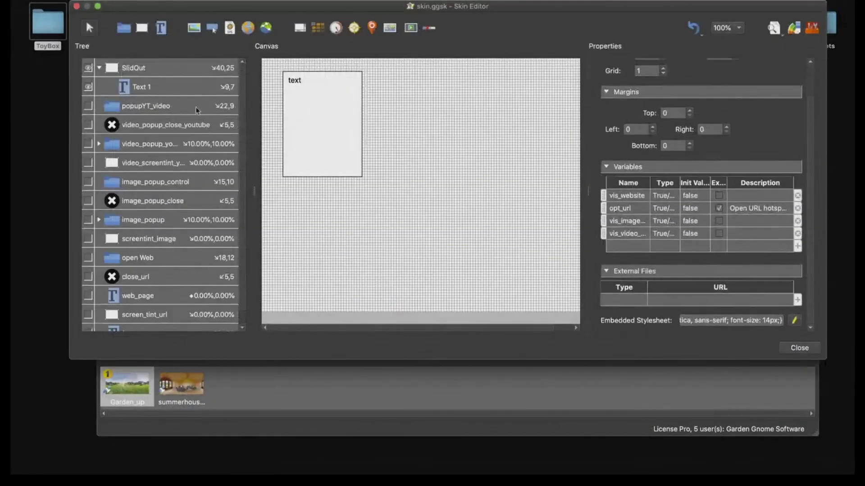
click(162, 70)
scroll(639, 227, down, 10)
scroll(639, 227, down, 2)
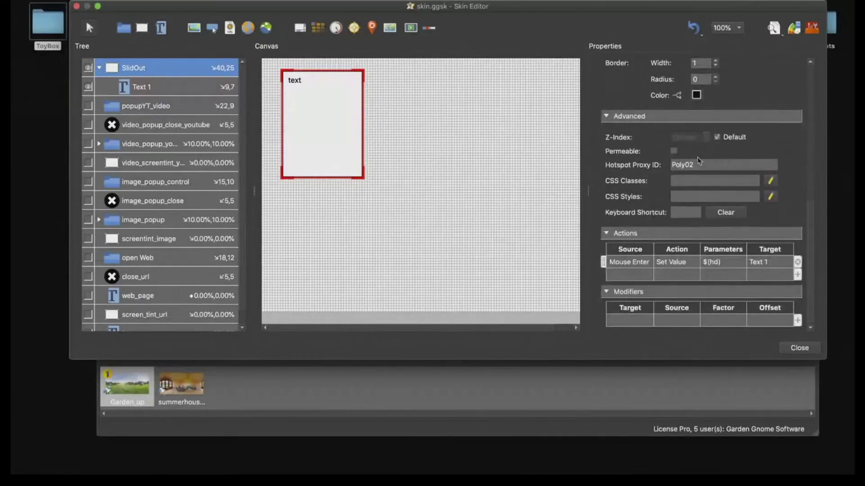
double_click(697, 164)
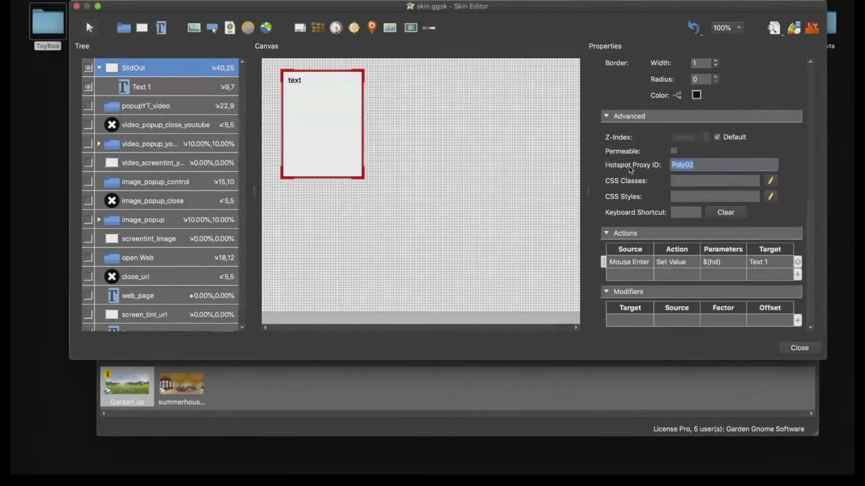
key(BackSpace)
click(799, 347)
click(507, 177)
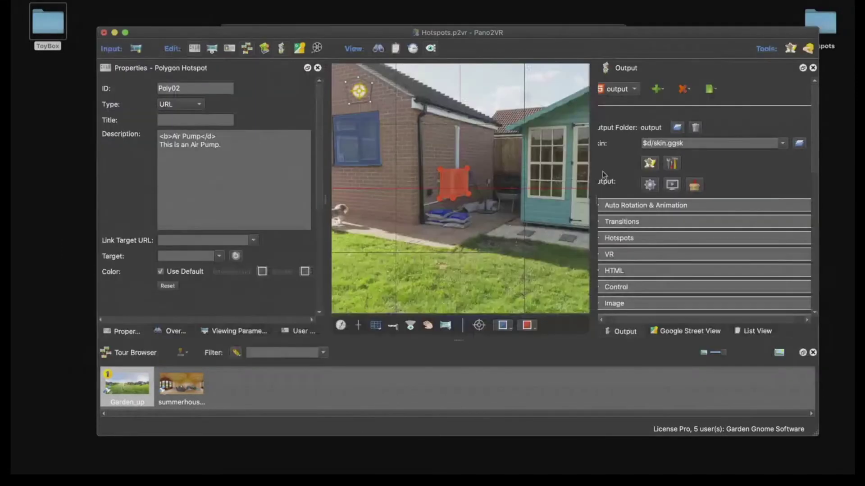
- Regenerate the output, test the hotspot descriptions in the SlidOut panel, and close the preview
click(649, 185)
click(526, 230)
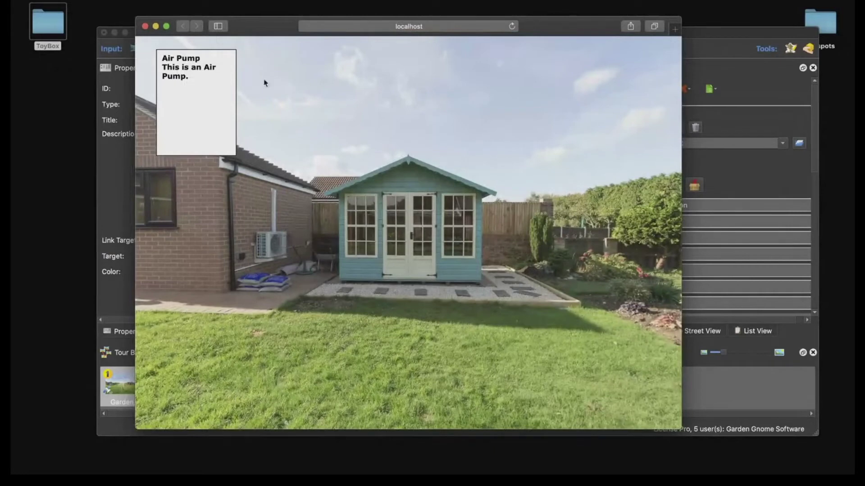
click(156, 26)
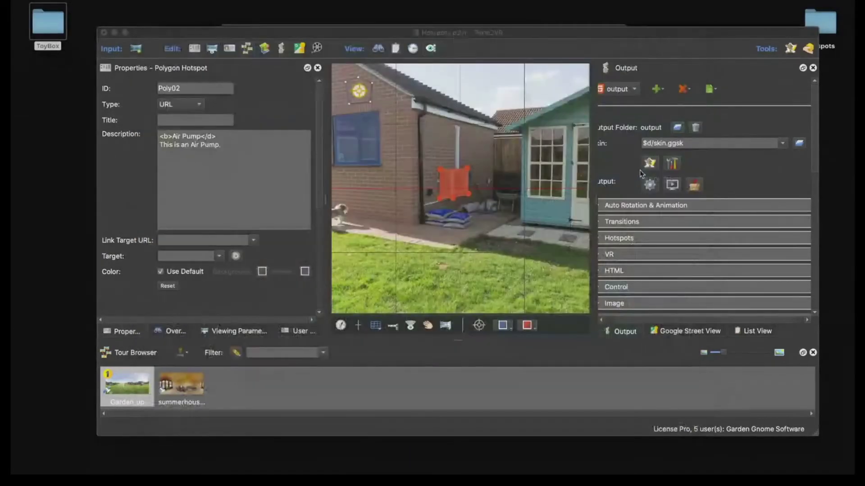
- Reopen the skin, check SlidOut's Hotspot Proxy ID, and shorten Text 1 to the upper part of the panel
click(649, 164)
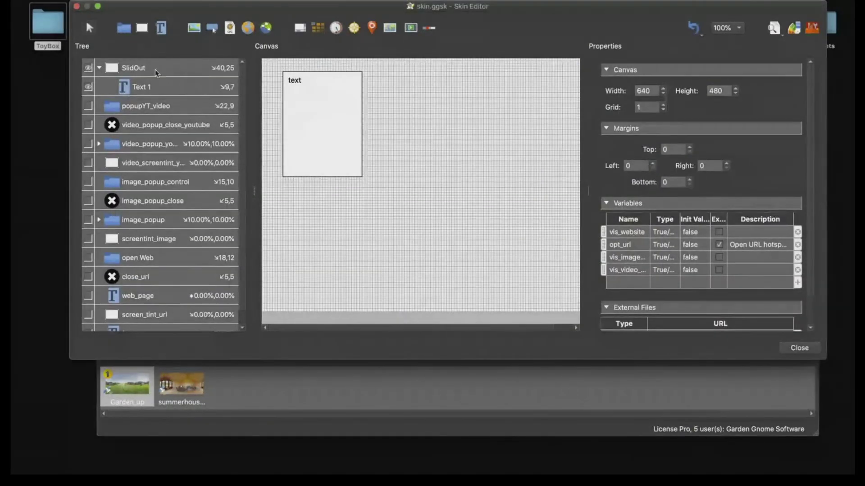
scroll(675, 243, down, 10)
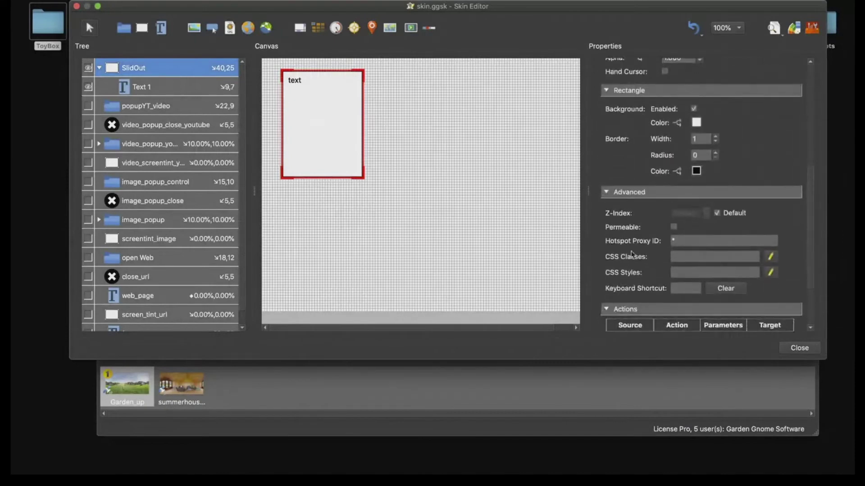
click(660, 241)
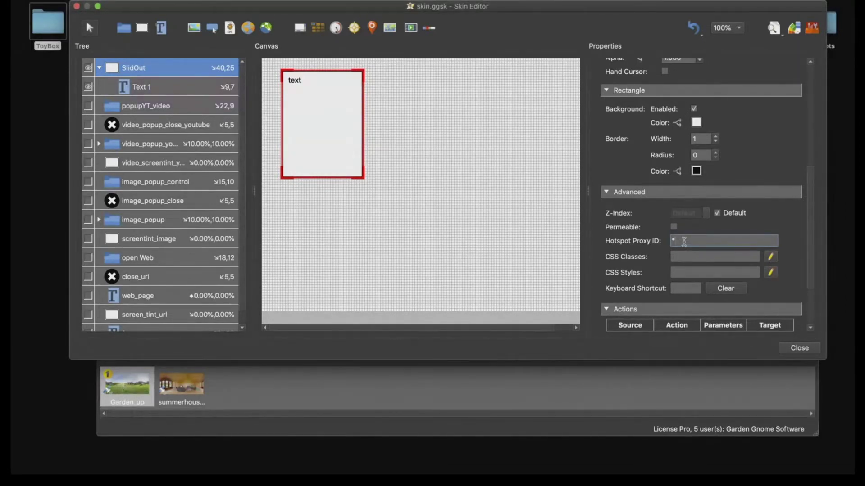
click(138, 86)
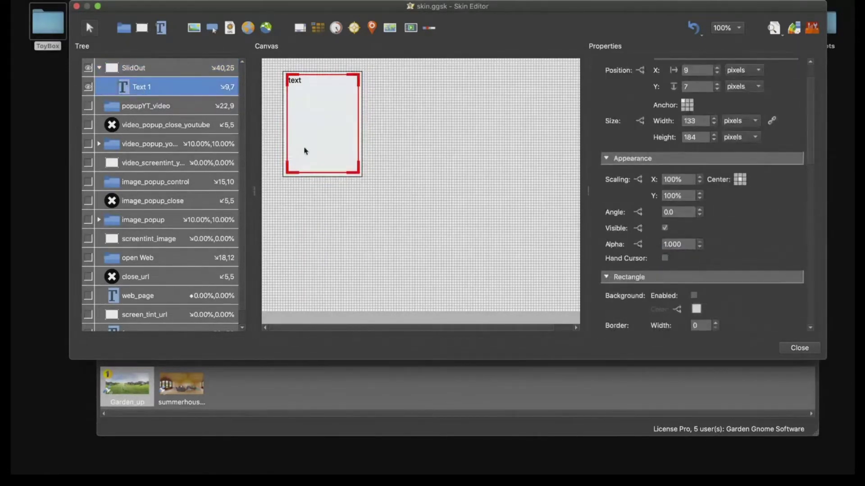
drag(325, 172, 324, 125)
- Draw an External element of about 134 by 76 pixels in the panel's lower part and nest it inside SlidOut
click(341, 154)
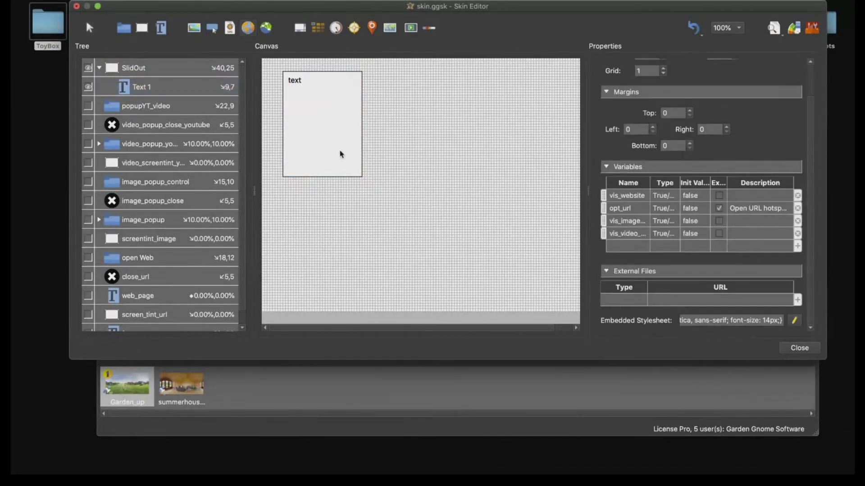
mouse_move(430, 174)
mouse_down()
mouse_move(478, 218)
mouse_move(376, 174)
mouse_move(325, 168)
mouse_move(360, 153)
mouse_move(349, 130)
mouse_up()
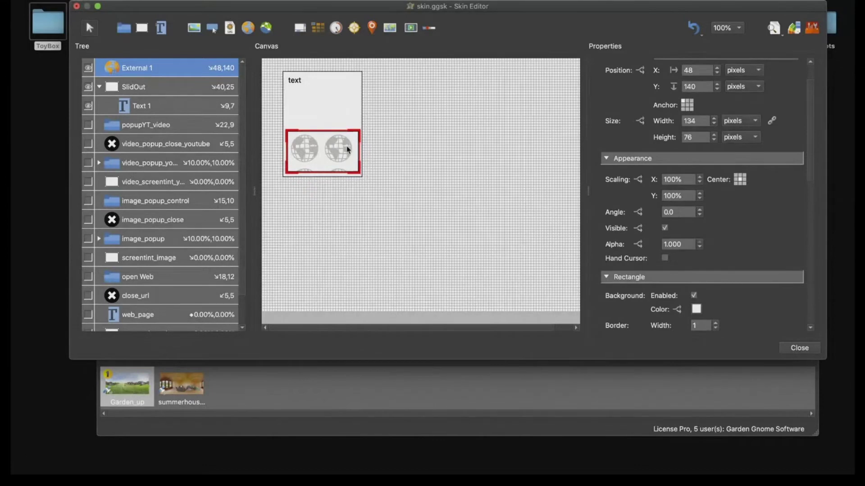
drag(151, 70, 156, 86)
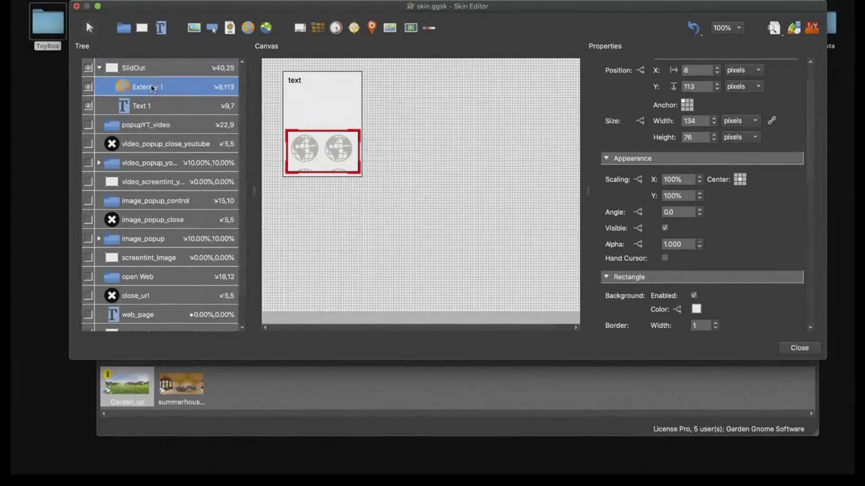
- Add a Mouse Enter action with Set Value to SlidOut, leaving the value empty, and close and save the skin
click(174, 69)
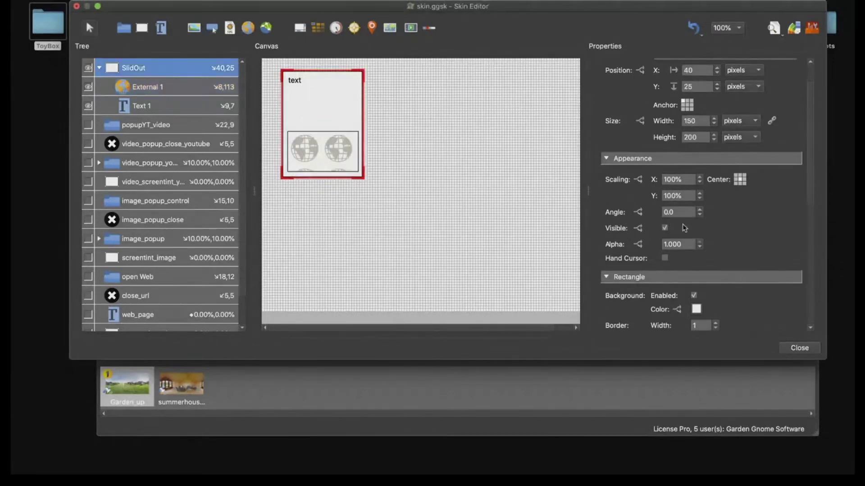
scroll(766, 246, down, 4)
scroll(766, 247, down, 4)
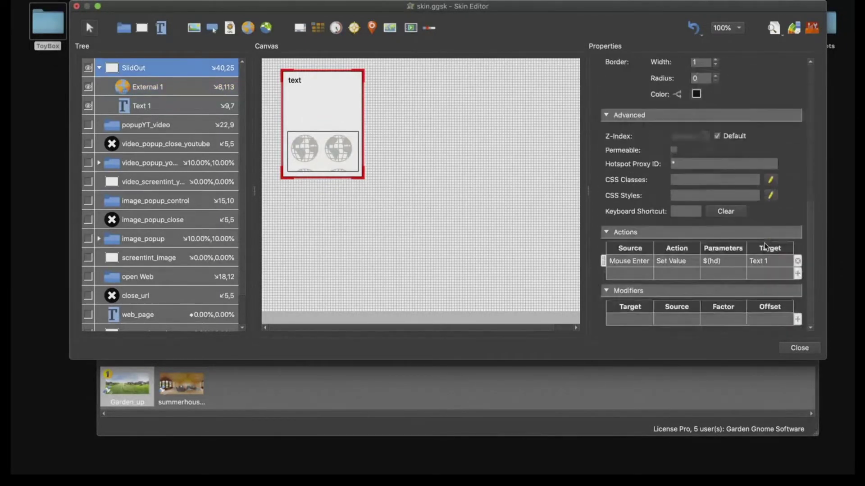
double_click(645, 275)
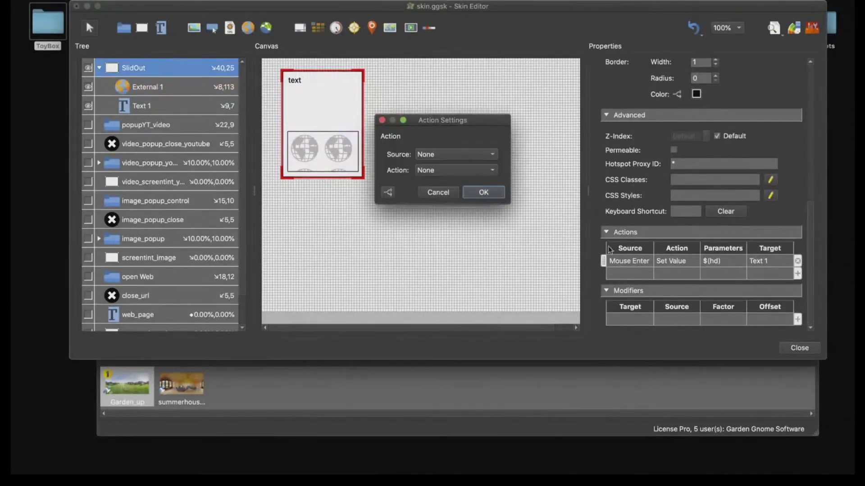
click(475, 157)
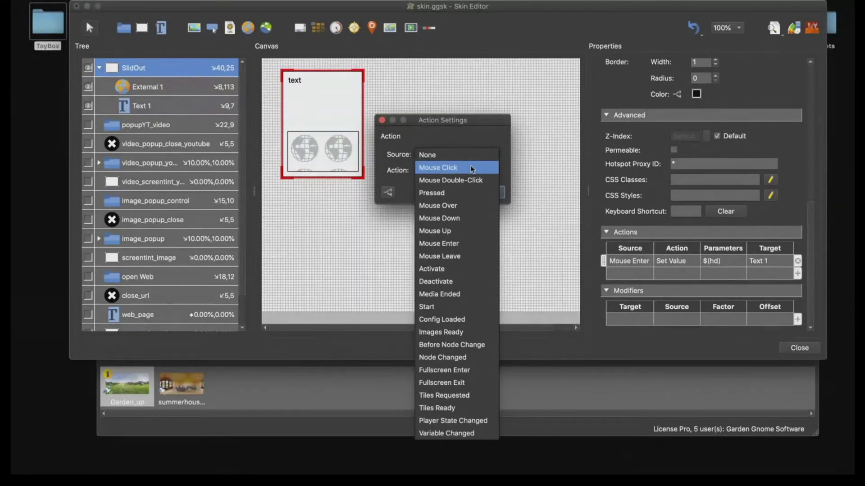
click(439, 243)
click(455, 171)
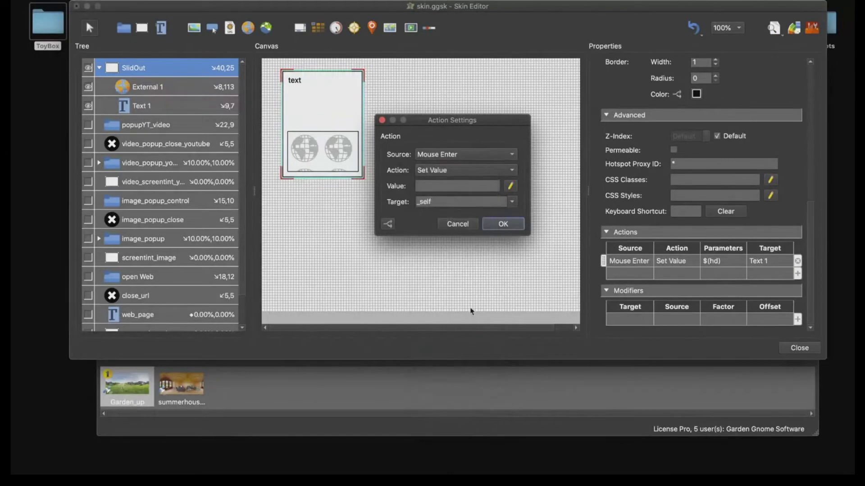
click(497, 225)
click(786, 348)
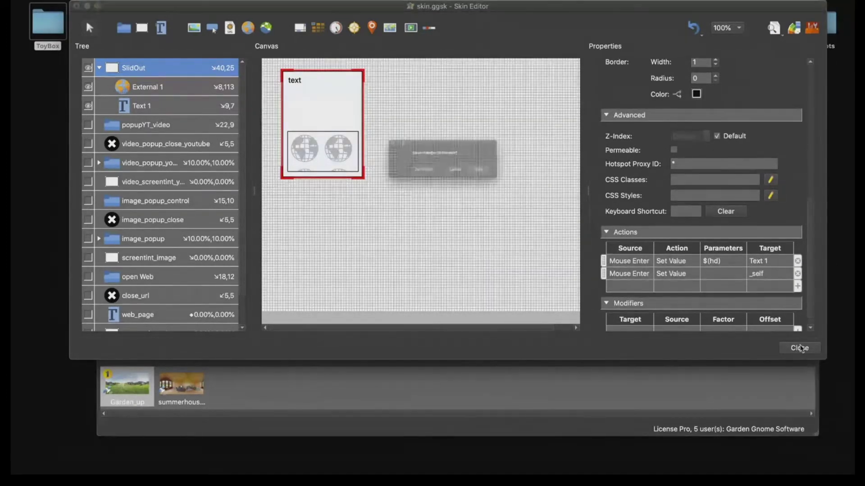
click(518, 179)
- Add air_pump.png from the Hotspots folder to the output's assets
click(620, 276)
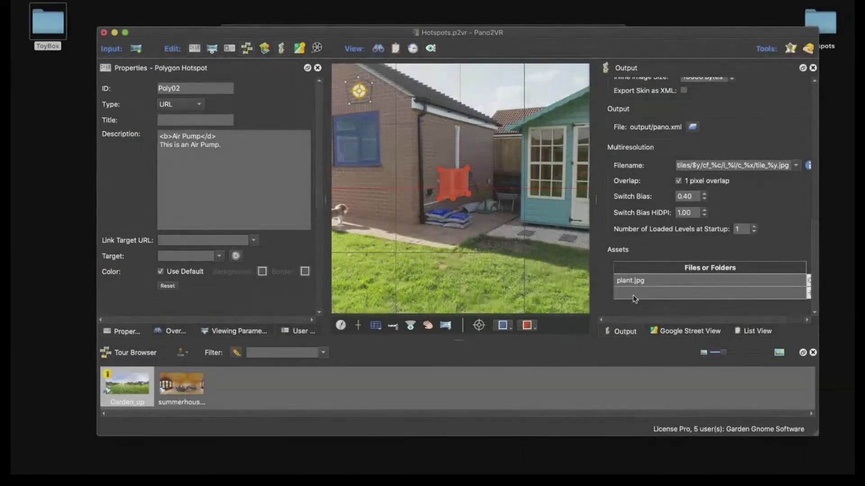
right_click(633, 296)
click(654, 304)
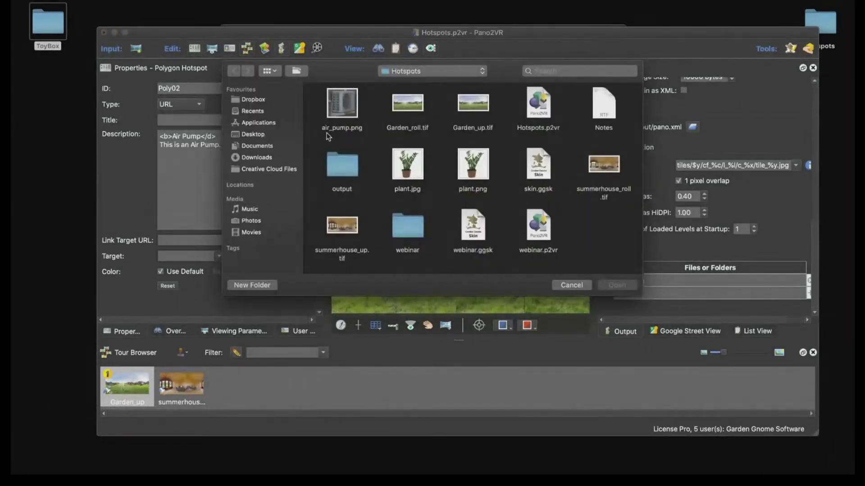
click(345, 102)
click(621, 285)
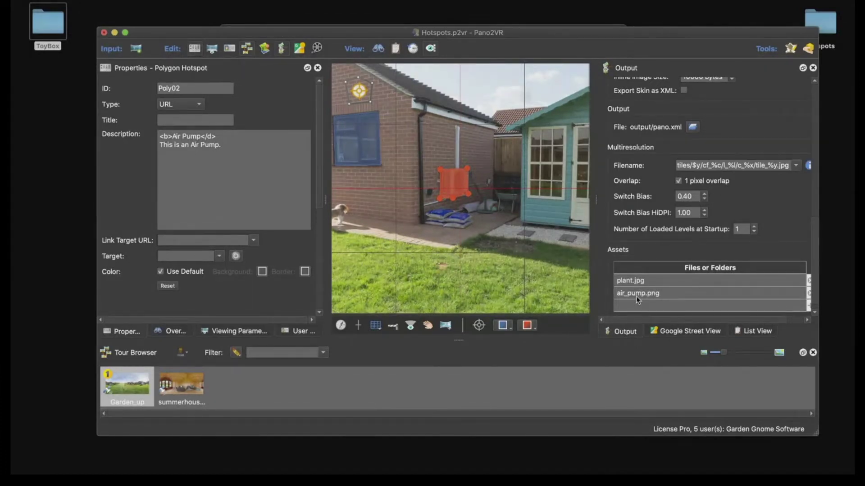
- Set the target of the Air Pump polygon hotspot to assets/air_pump.png
scroll(654, 212, up, 10)
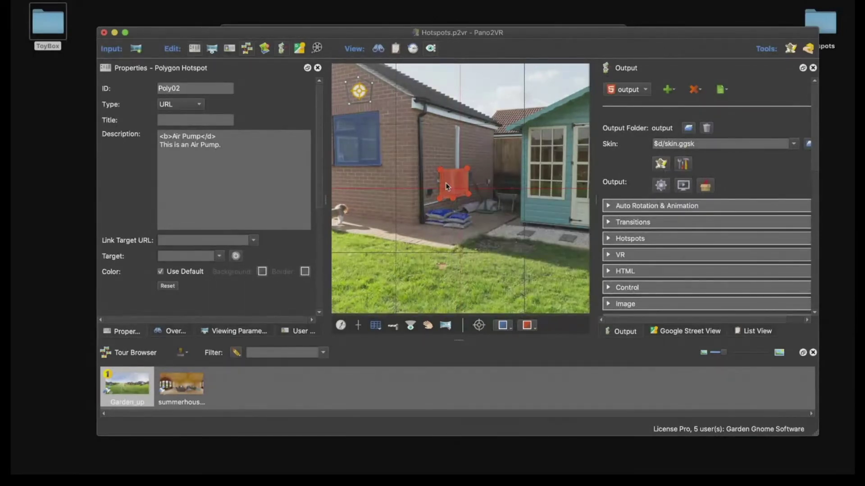
click(187, 257)
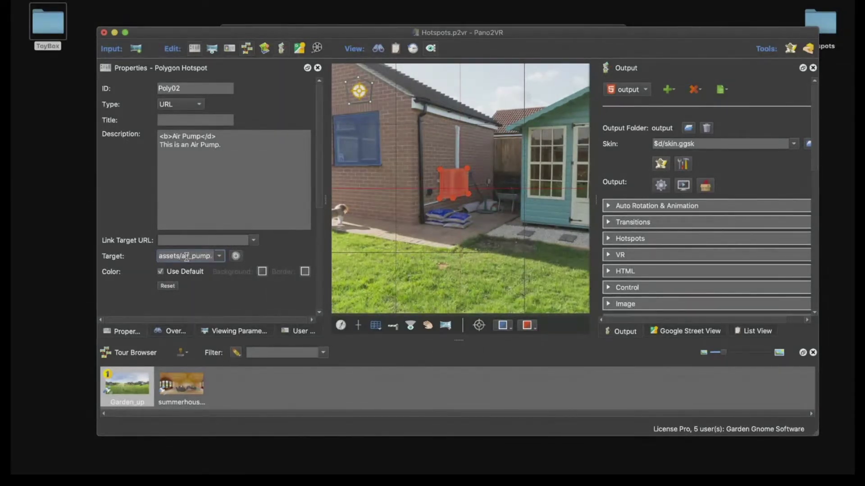
text(png)
- Reopen the skin and set the value of SlidOut's second Mouse Enter action to $(ut)
click(659, 165)
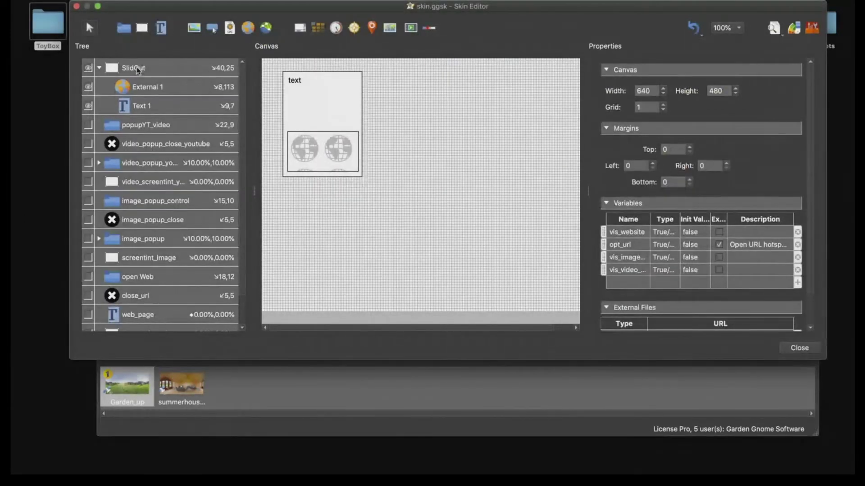
click(135, 69)
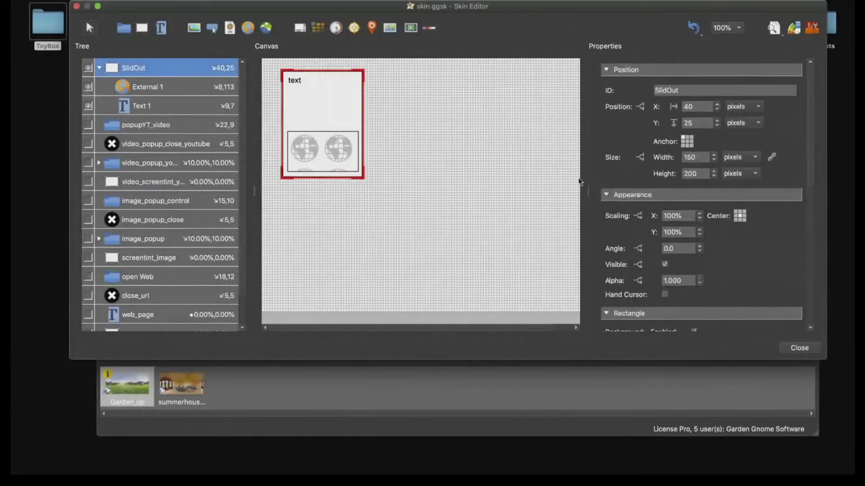
scroll(610, 212, down, 5)
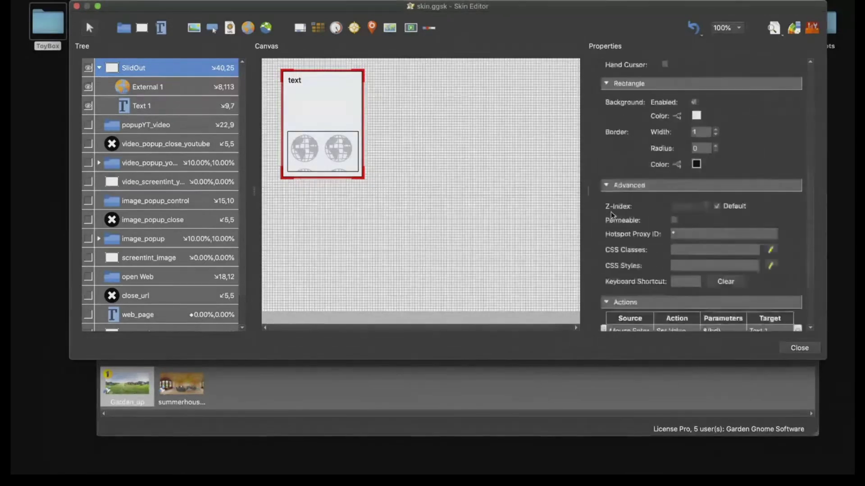
scroll(610, 212, down, 3)
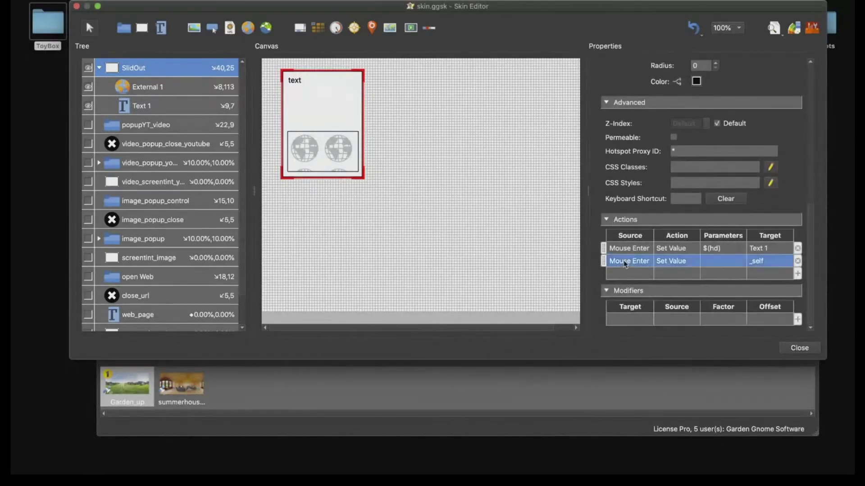
double_click(623, 260)
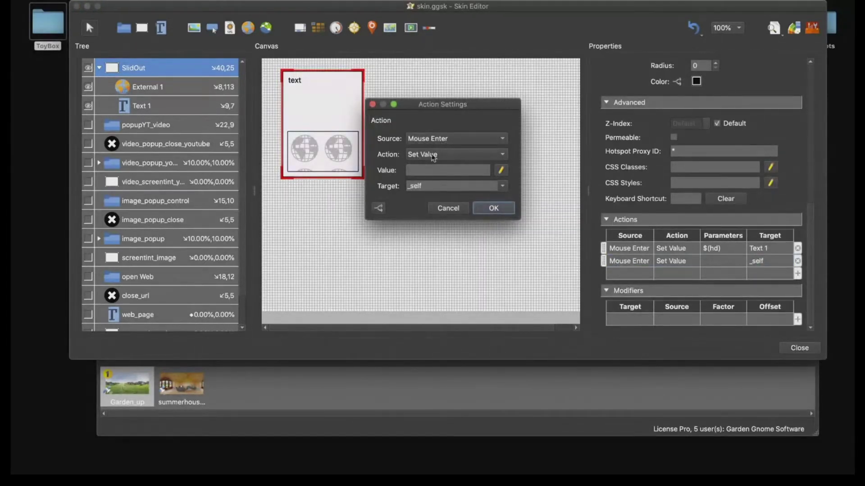
click(430, 168)
text($(0)
key(BackSpace)
- Set the target of SlidOut's second Mouse Enter action to External 1, and close and save the skin
click(502, 186)
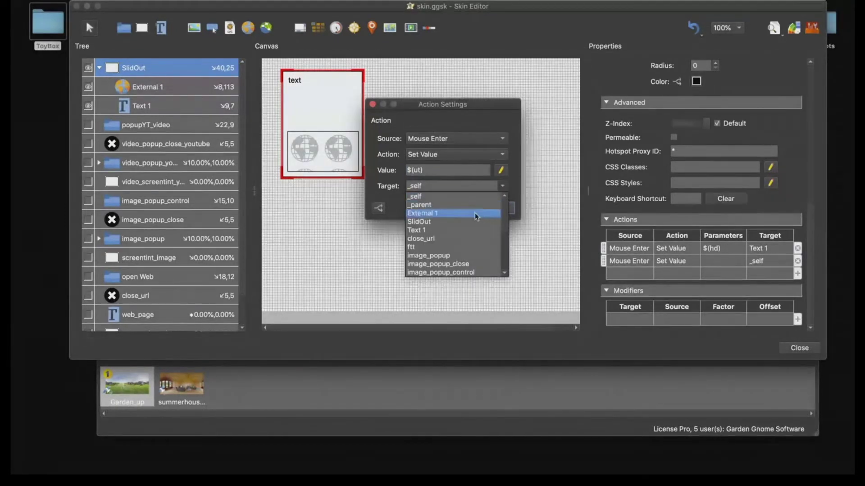
click(476, 213)
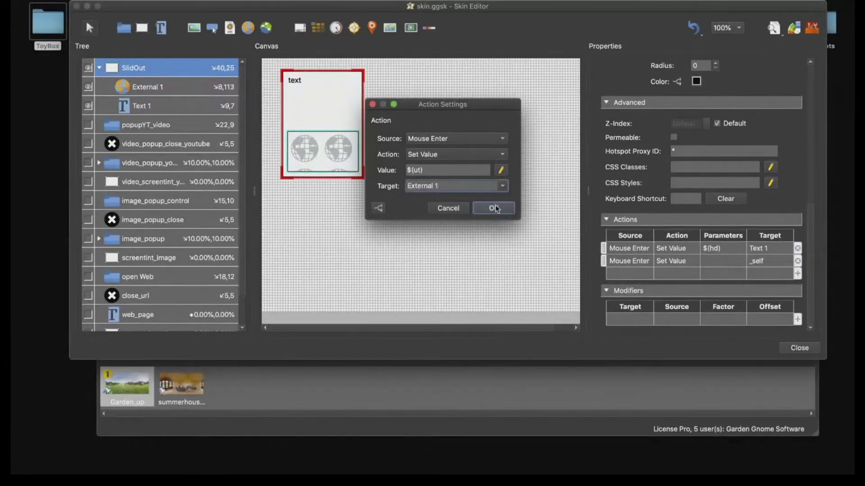
click(494, 208)
click(798, 348)
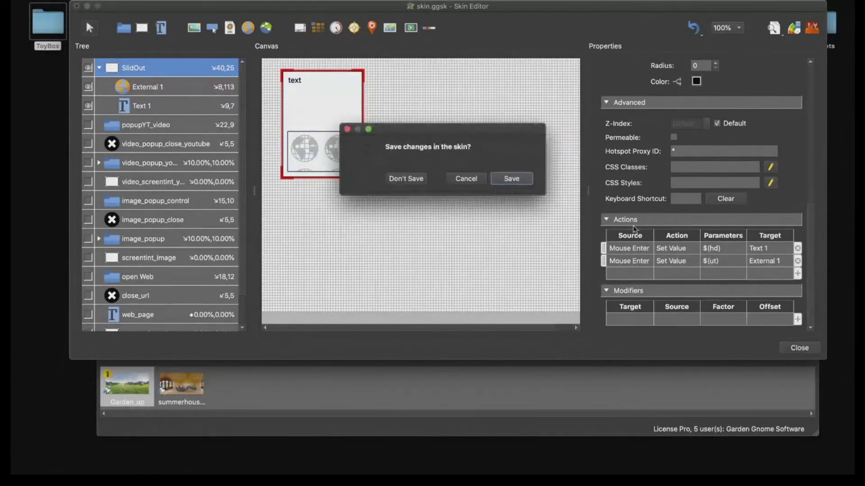
click(511, 179)
- Generate the output, empty the browser's caches, reload the page, and test the Air Pump hotspot
click(661, 185)
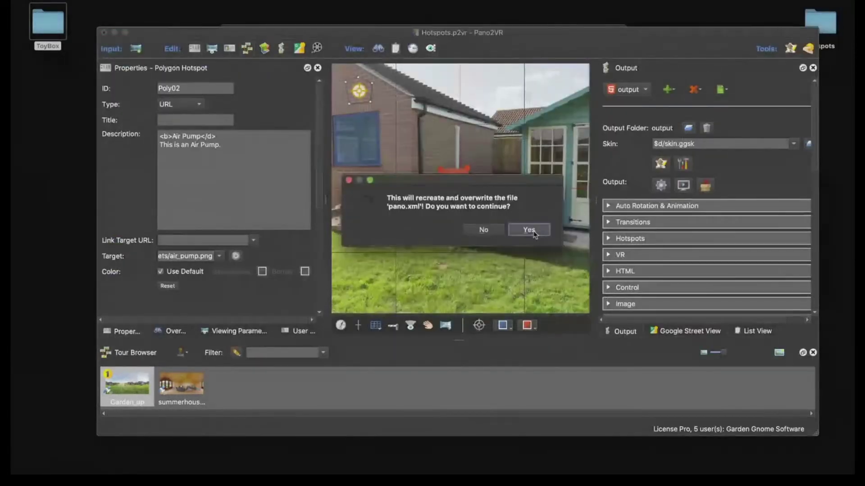
click(528, 230)
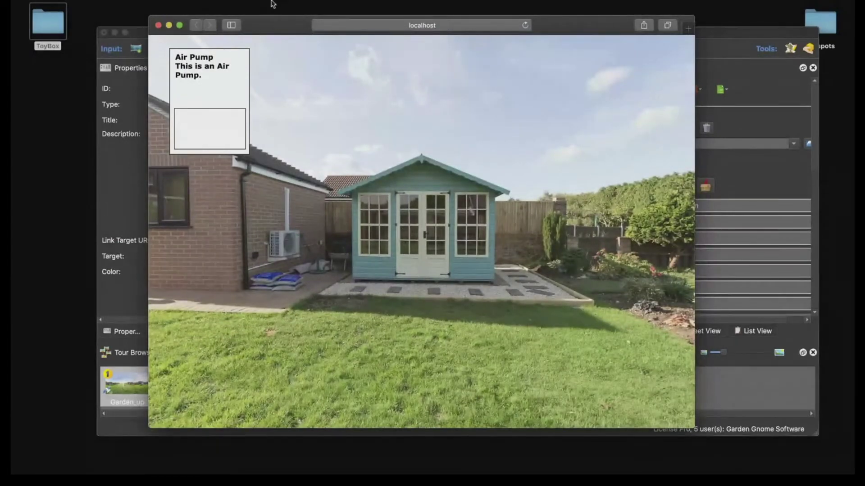
mouse_move(273, 4)
click(236, 6)
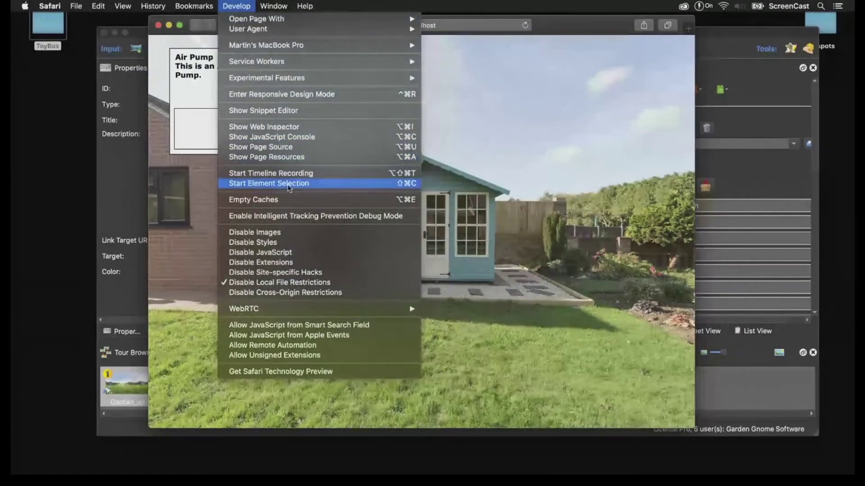
click(288, 199)
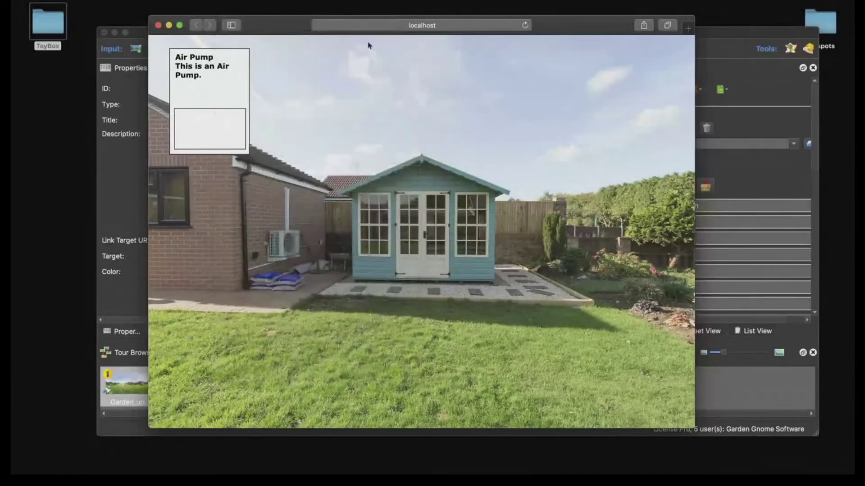
click(525, 25)
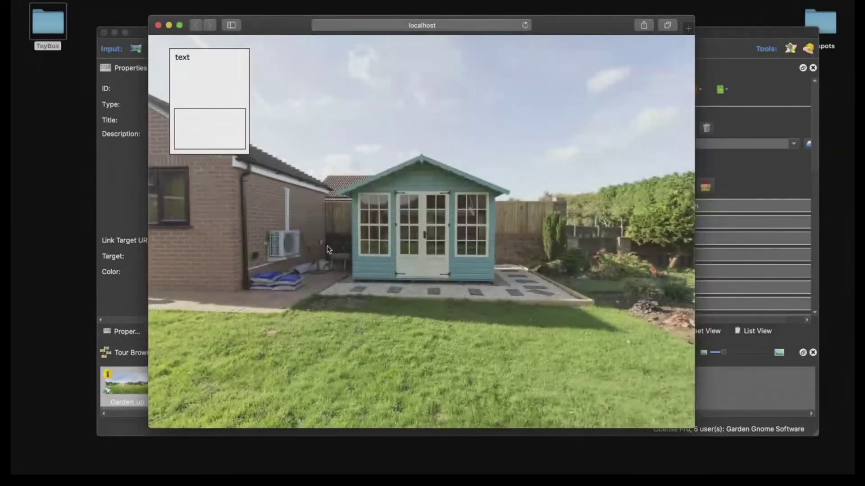
mouse_move(293, 249)
click(158, 25)
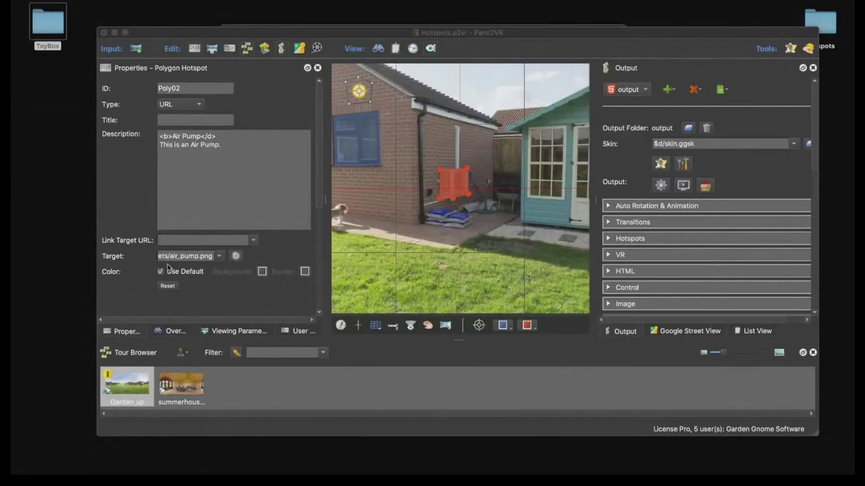
- Check the beginning of the target path on the Air Pump polygon hotspot
click(180, 259)
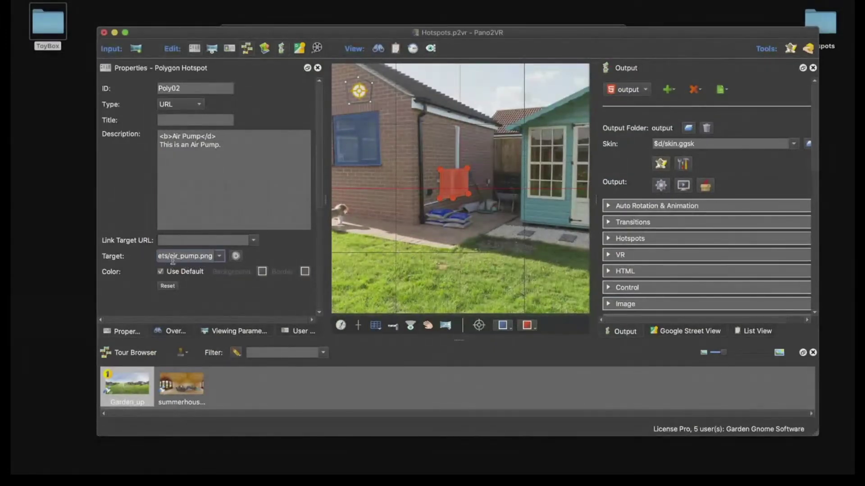
key(Home)
click(308, 255)
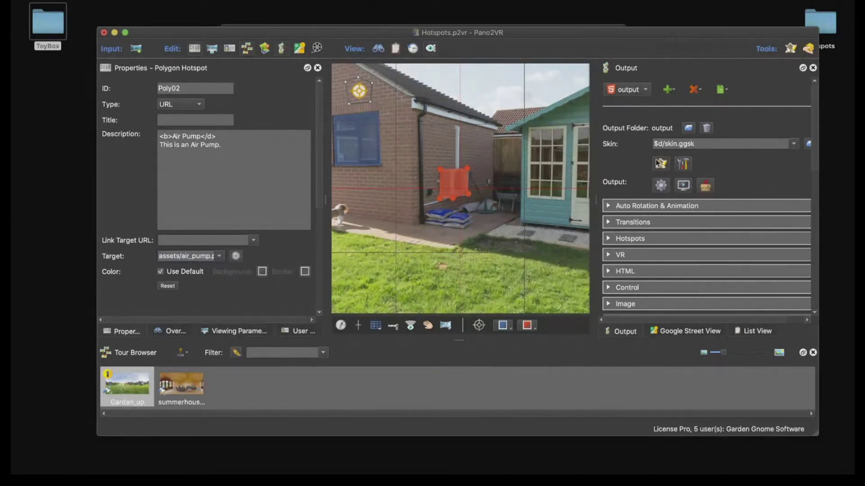
- Reopen the skin, set the value of SlidOut's second Mouse Enter action to $(ht), and close and save the skin
click(660, 163)
click(152, 69)
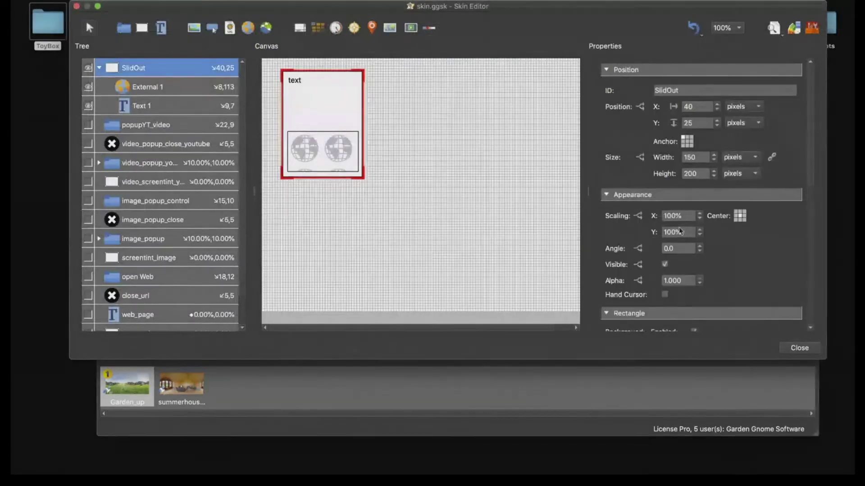
scroll(720, 241, down, 10)
double_click(675, 261)
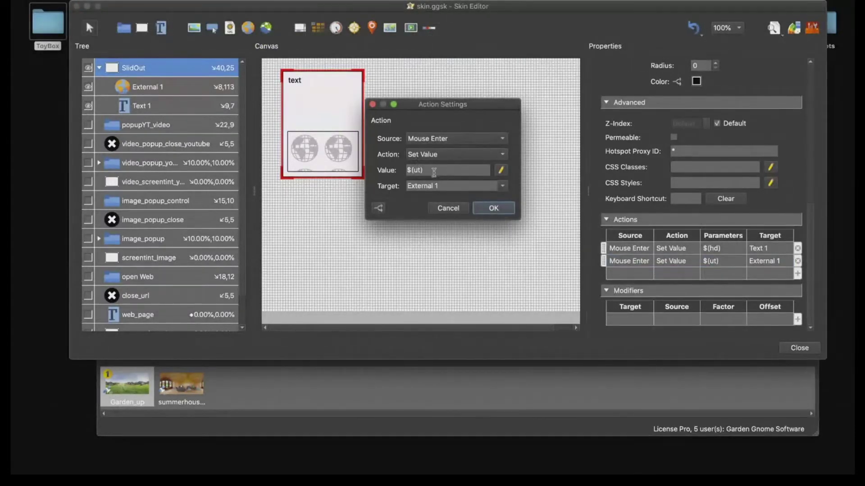
click(433, 172)
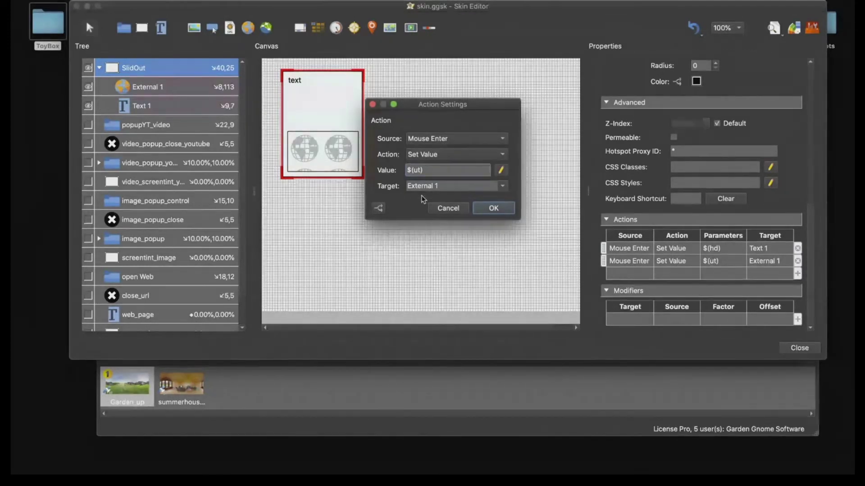
key(BackSpace)
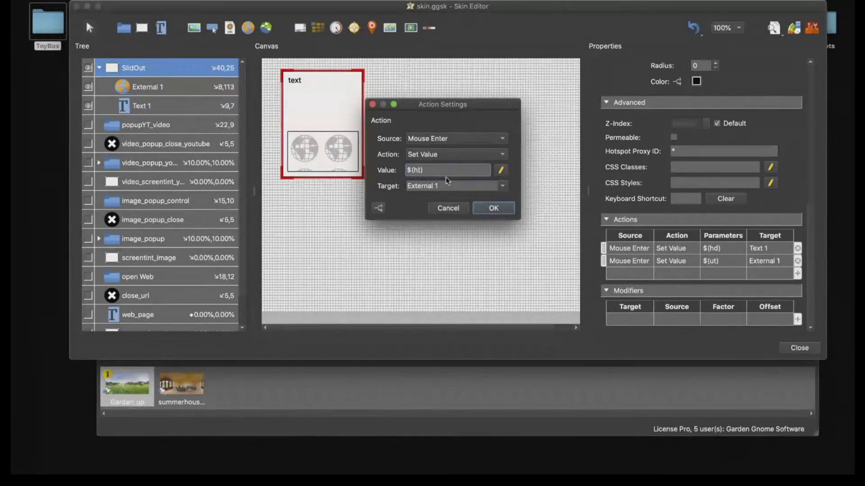
click(494, 209)
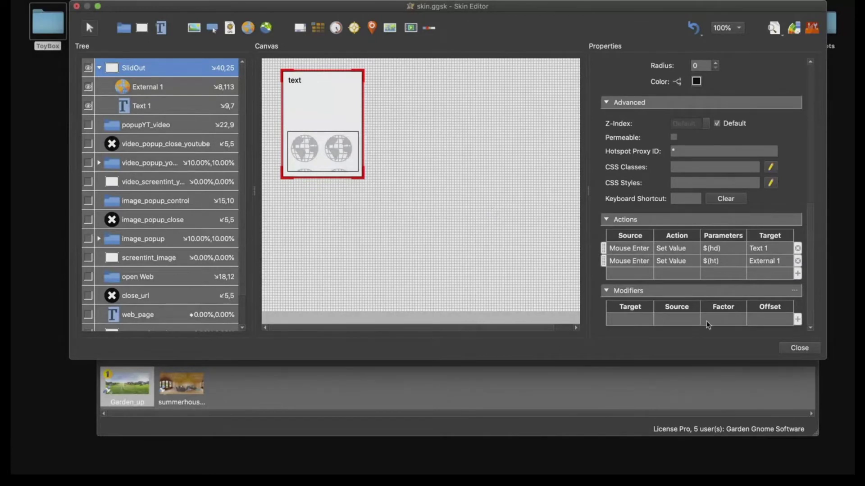
click(799, 347)
click(522, 181)
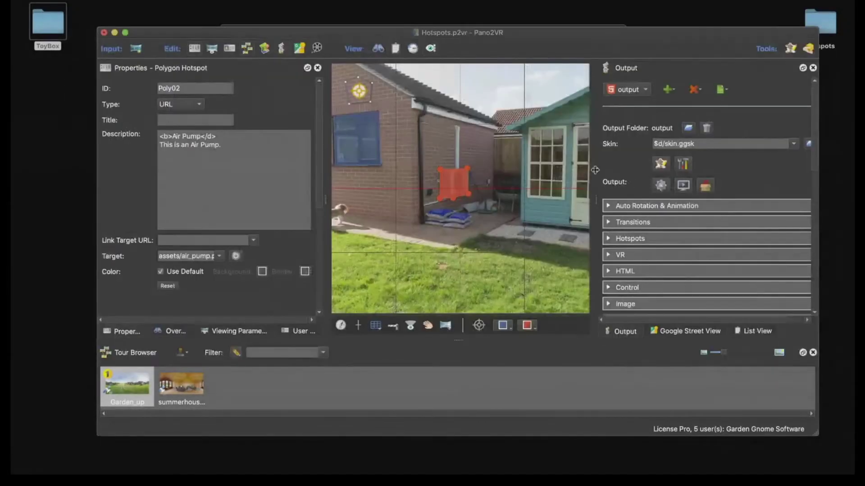
- Regenerate the output and test the Air Pump hotspot's description and image in the browser
click(660, 185)
click(530, 229)
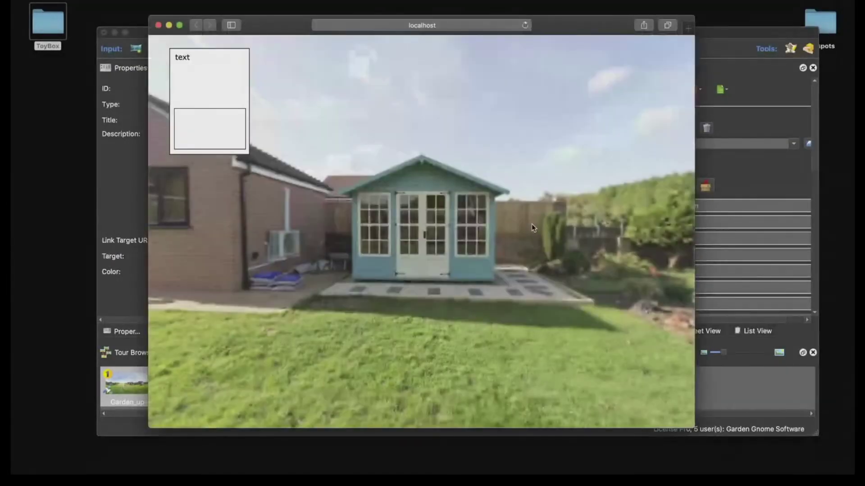
mouse_move(282, 246)
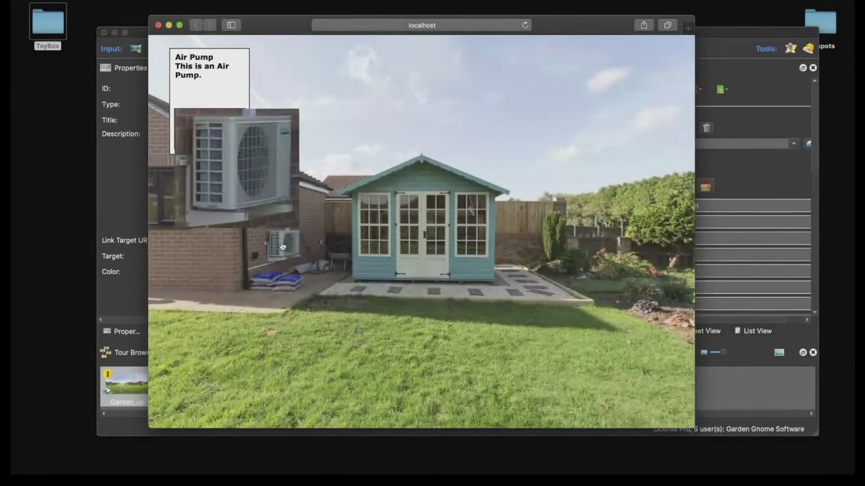
click(276, 235)
click(158, 25)
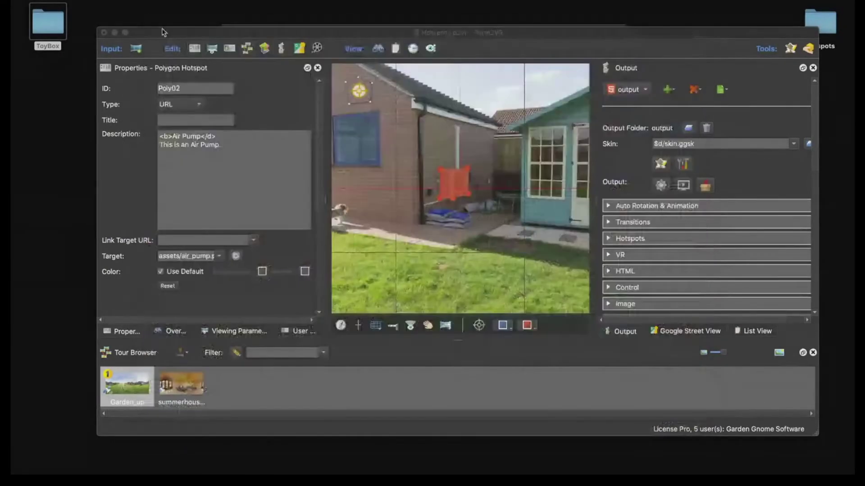
- Reopen the skin, set External 1's content scaling to Min, and close and save the skin
click(658, 167)
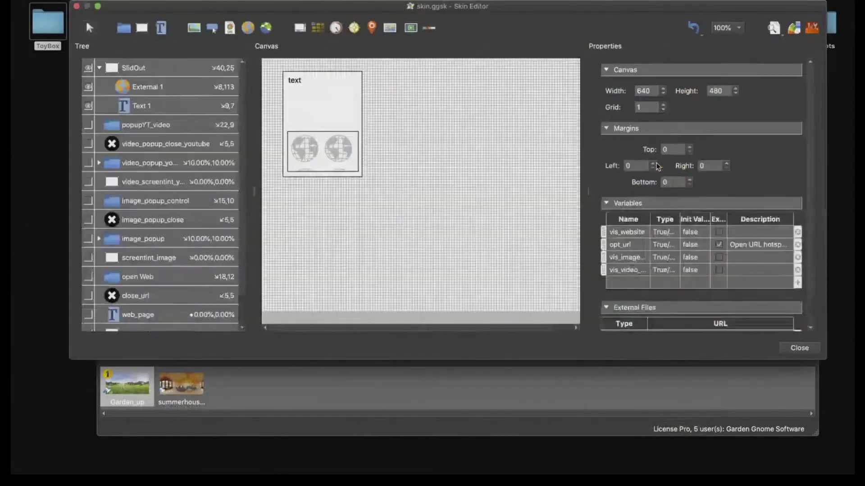
click(324, 160)
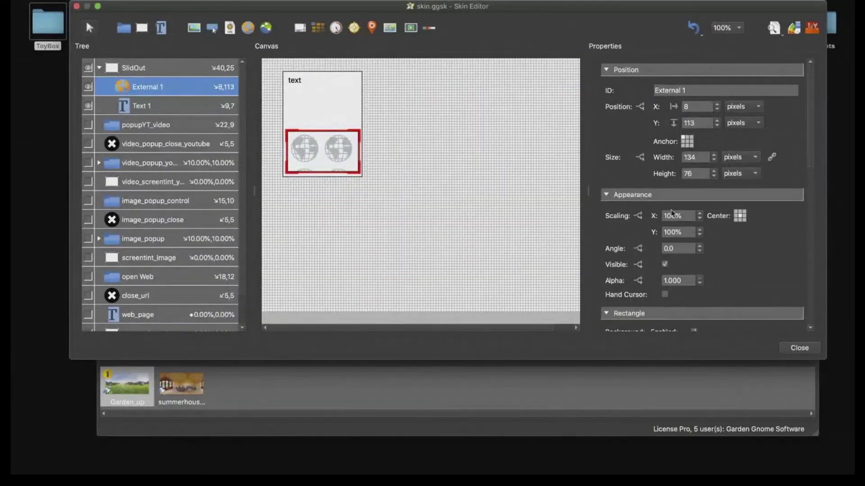
scroll(708, 213, down, 10)
scroll(708, 212, up, 2)
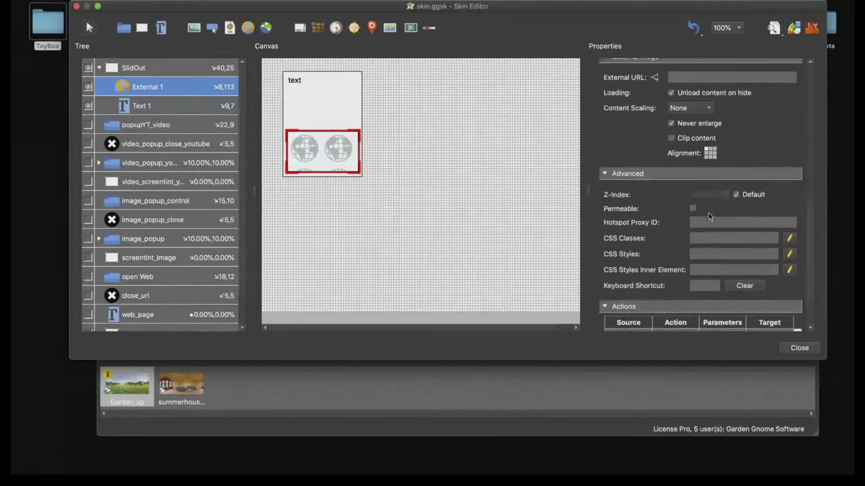
click(681, 114)
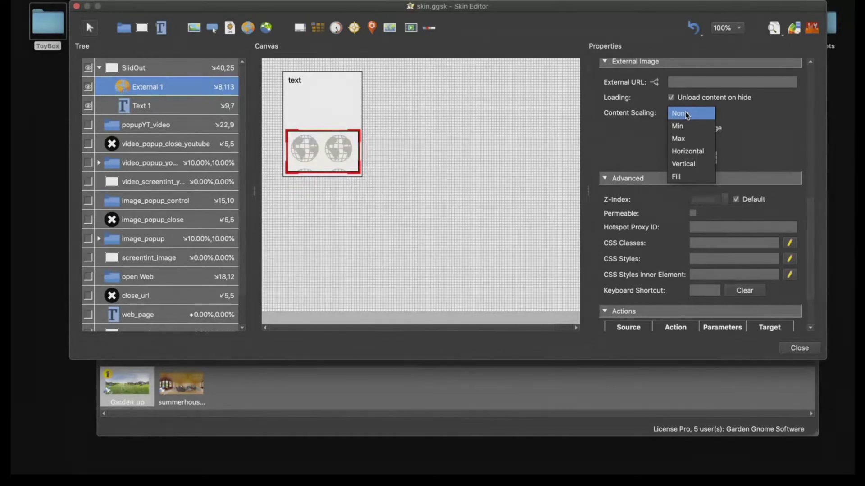
click(685, 126)
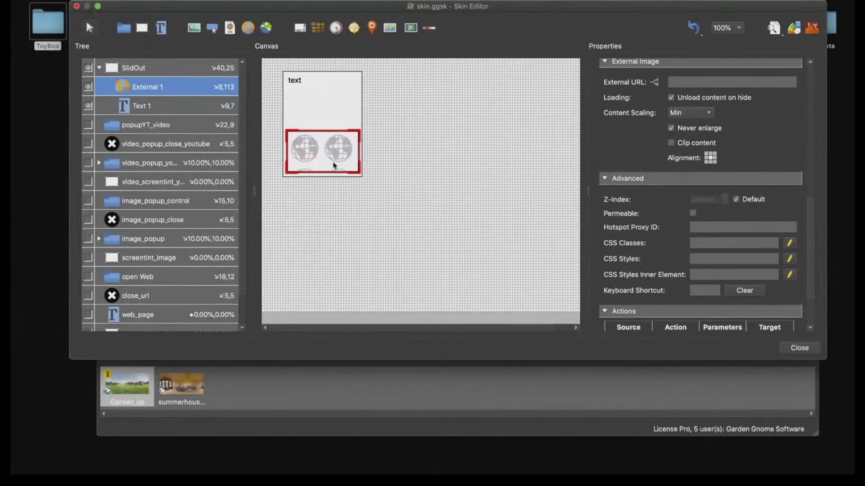
click(801, 348)
click(511, 178)
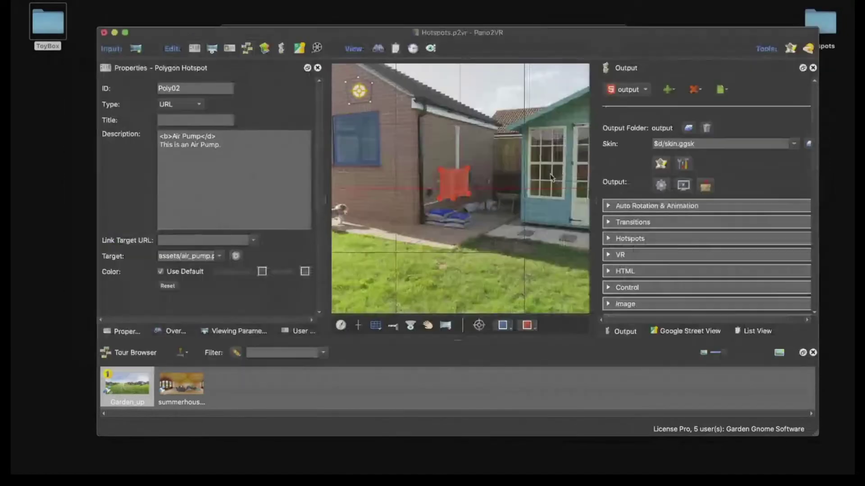
- Regenerate the output and check how the Air Pump image fits inside SlidOut in the browser
click(660, 185)
click(520, 230)
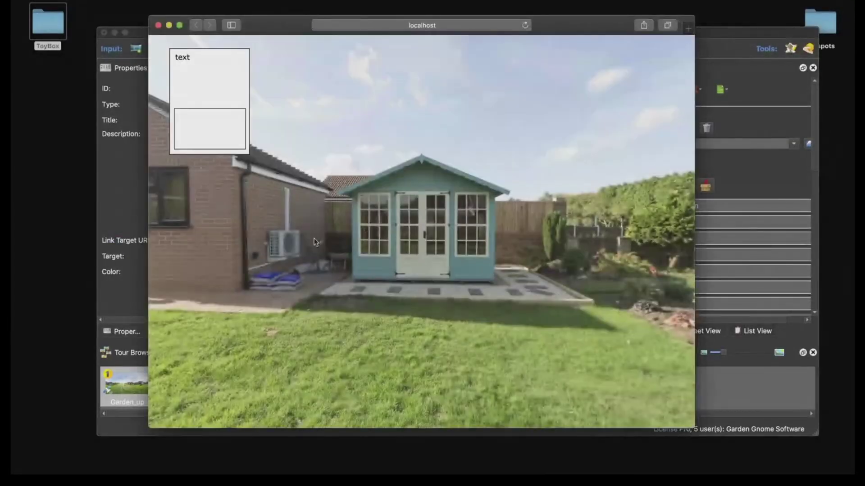
mouse_move(295, 247)
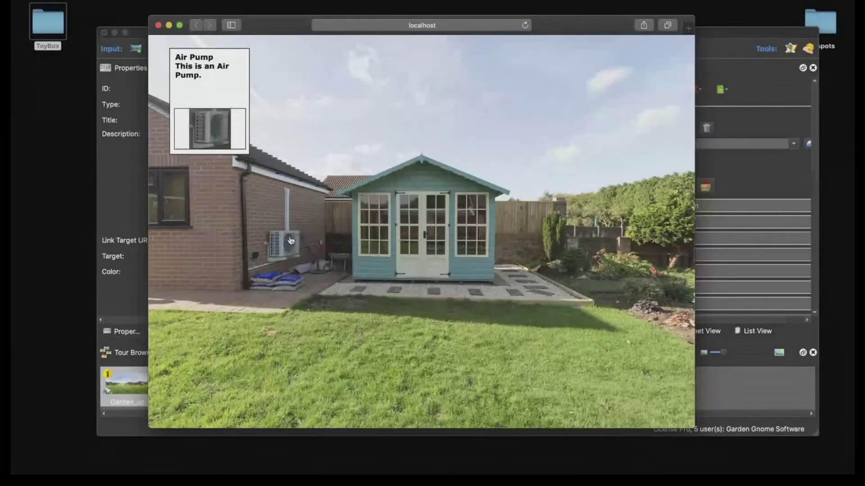
click(158, 25)
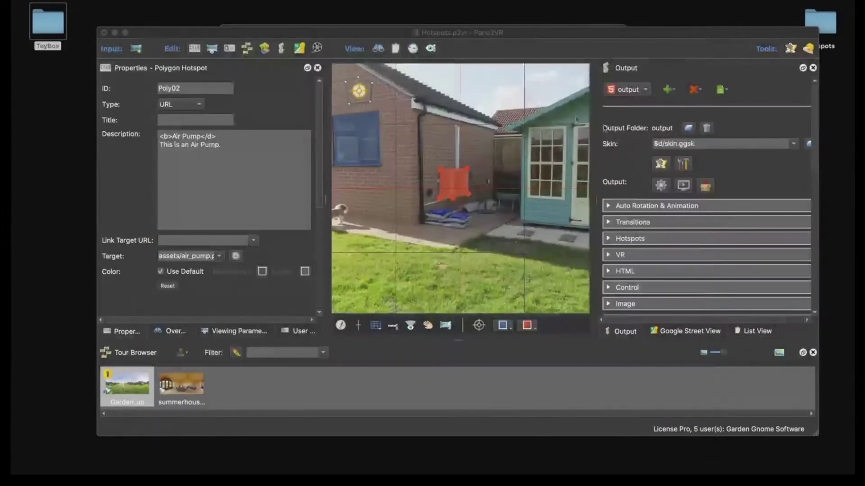
- Reopen the skin and set SlidOut's X position to -110 pixels
click(660, 163)
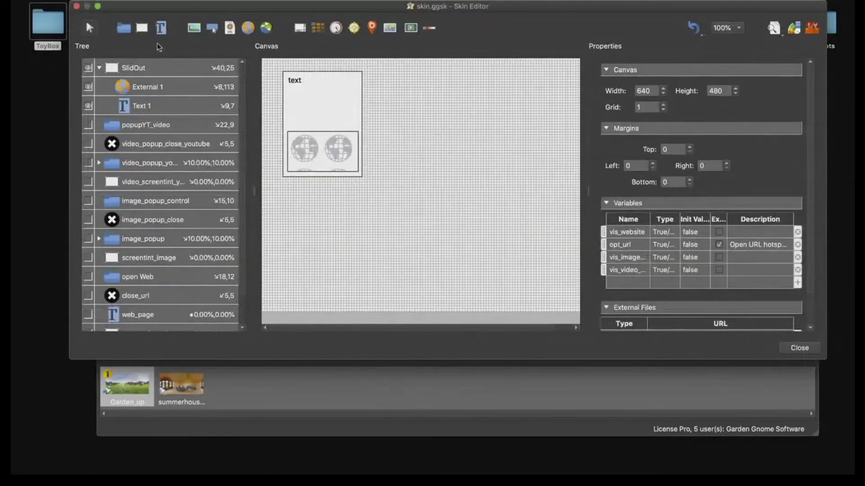
click(145, 67)
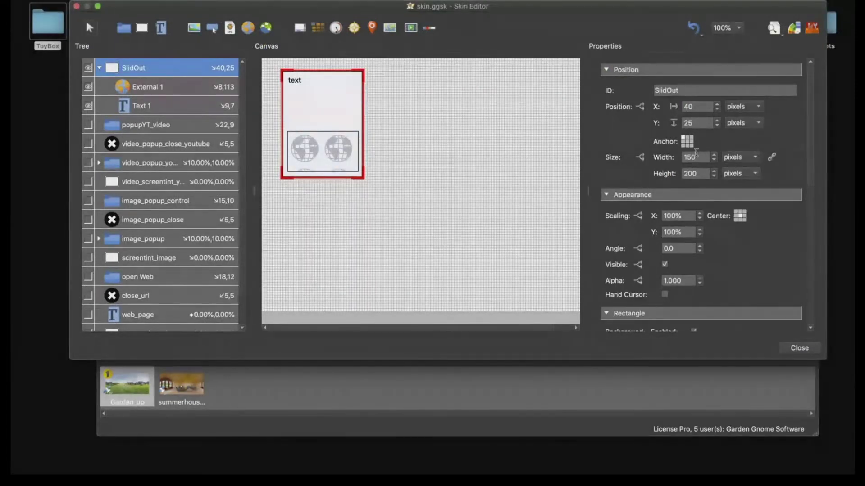
double_click(694, 106)
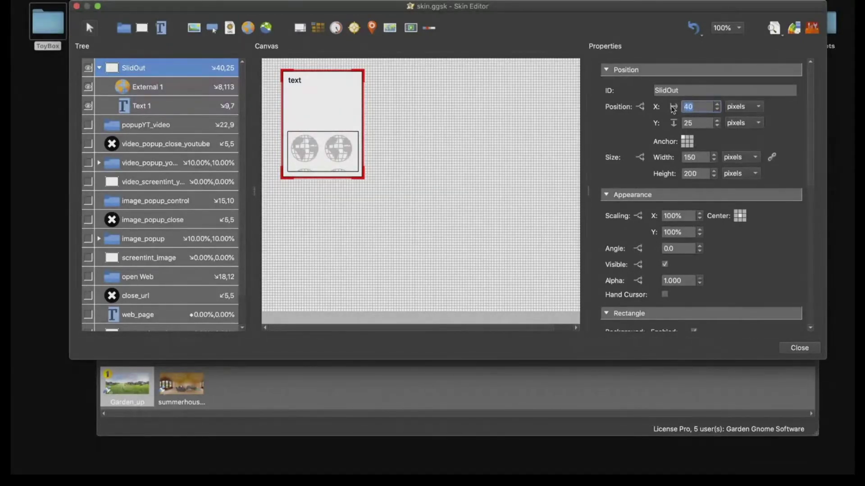
text(-110)
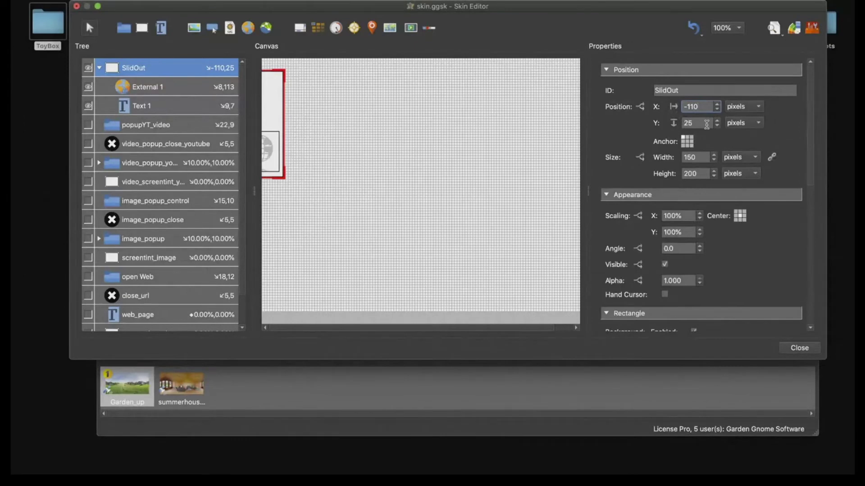
click(487, 141)
scroll(755, 242, down, 2)
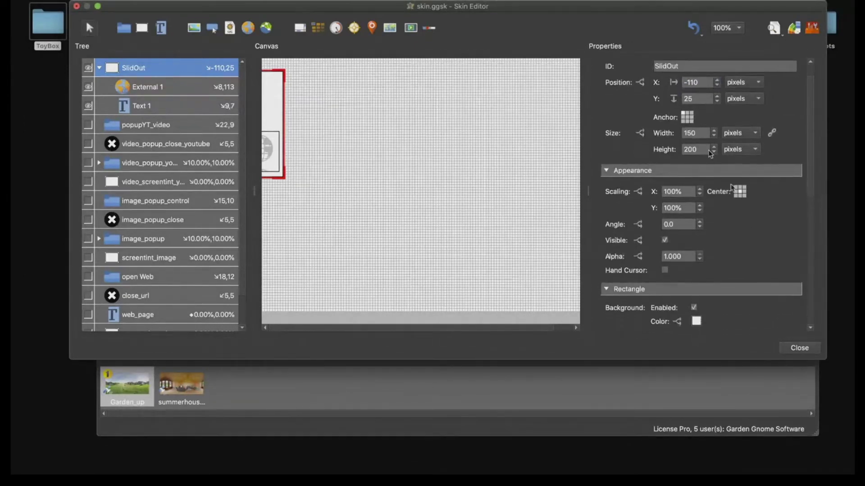
scroll(729, 180, up, 2)
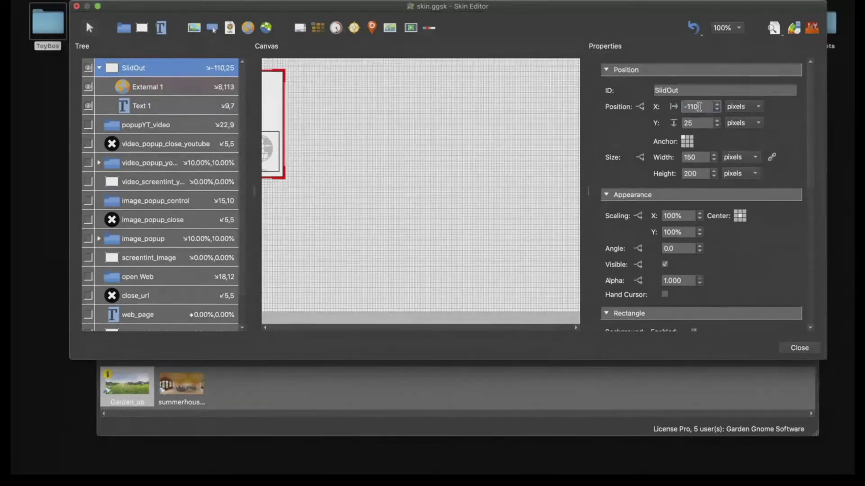
- Set SlidOut's position to X -160 and Y 10 pixels
key(BackSpace)
key(BackSpace)
text(60)
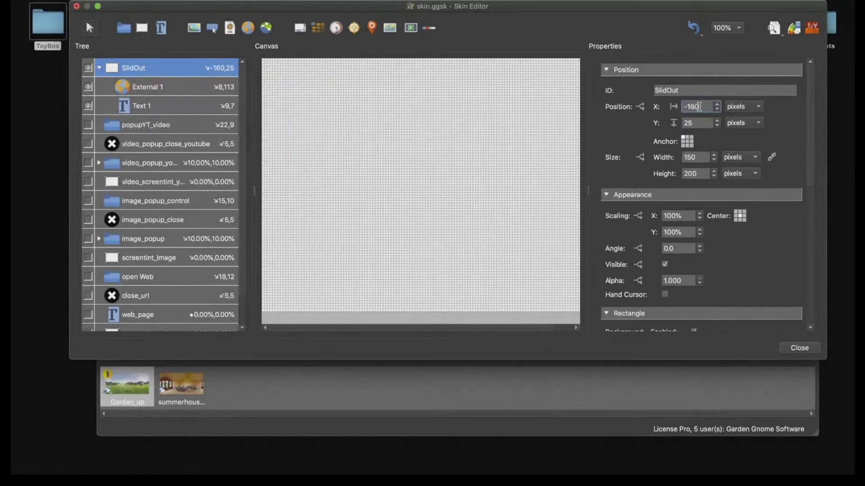
double_click(682, 123)
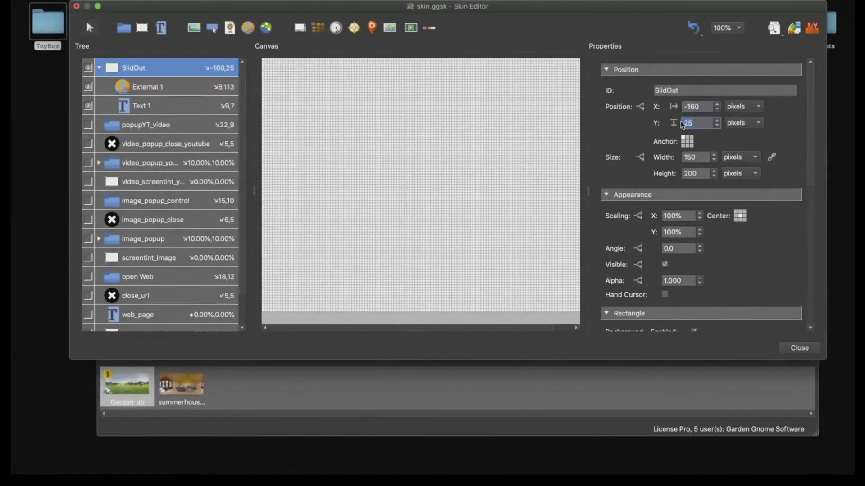
text(10)
- Move the Skin Editor window down and turn on the display of off-canvas elements
drag(203, 9, 203, 36)
mouse_move(189, 2)
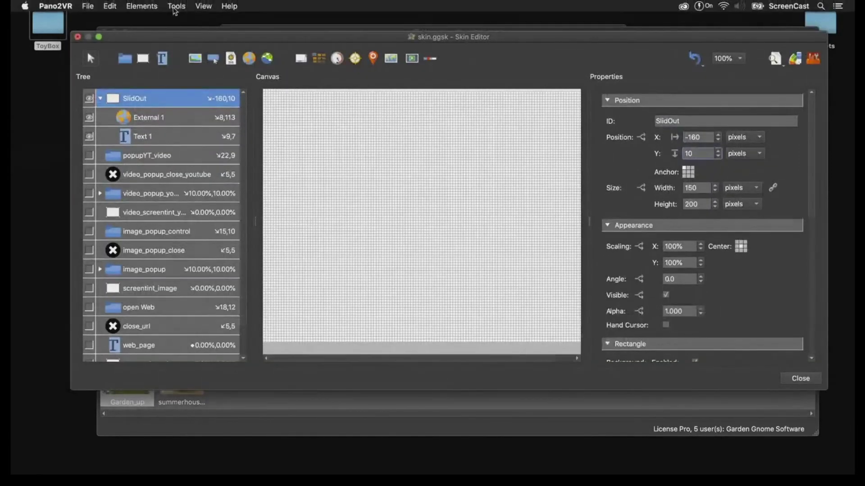
click(208, 6)
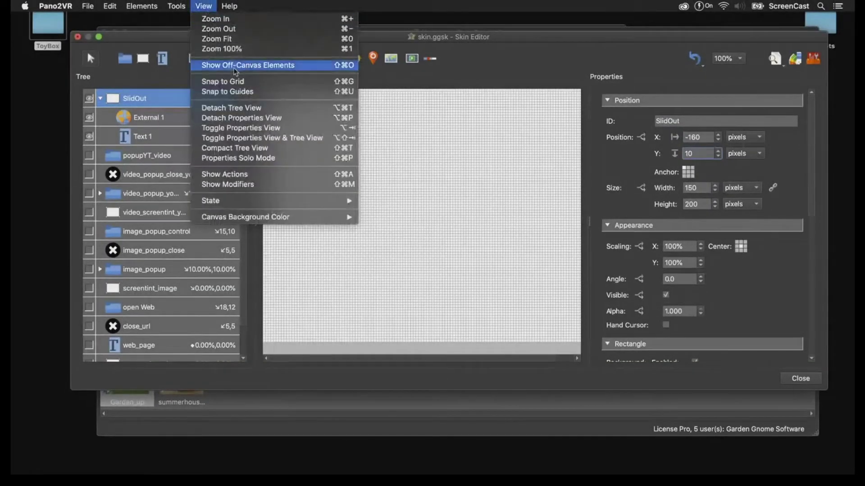
click(276, 68)
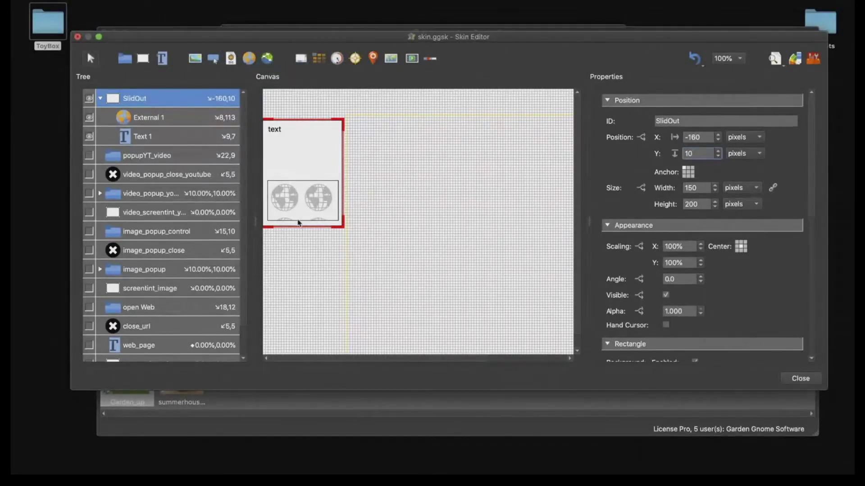
- Add a logic block to SlidOut's position with the condition Mouse Over = true, and start editing its X value
scroll(730, 243, down, 1)
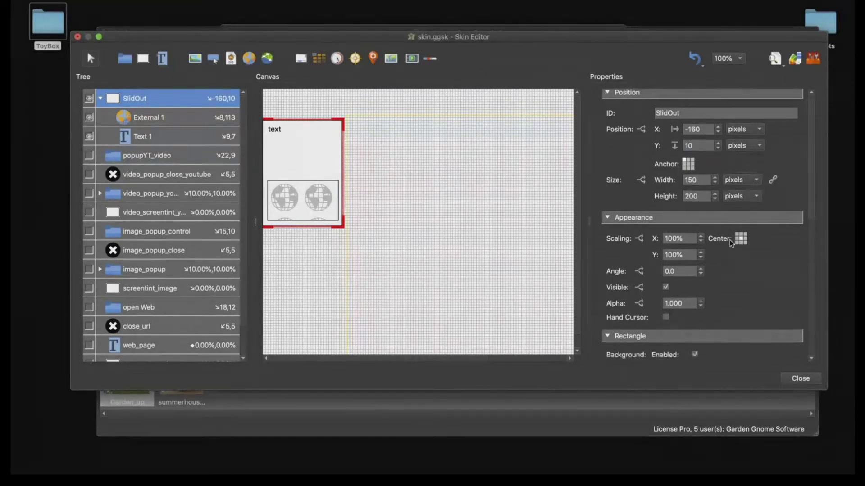
scroll(731, 243, down, 4)
scroll(729, 235, up, 5)
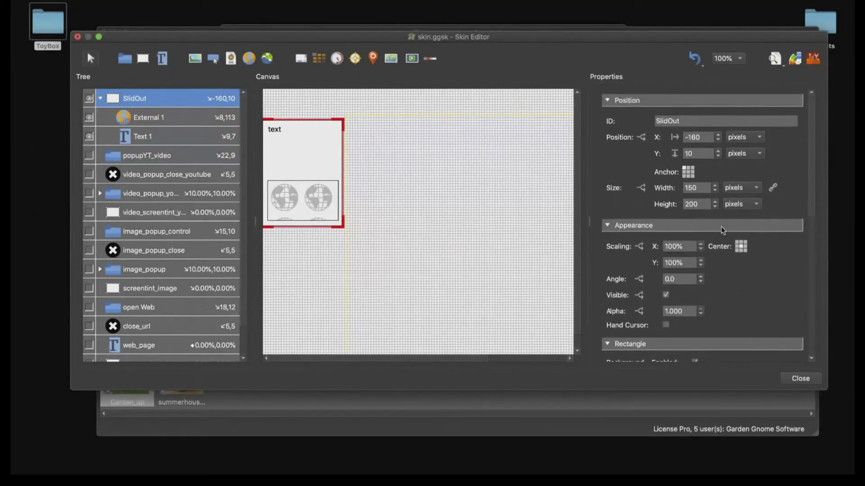
click(643, 139)
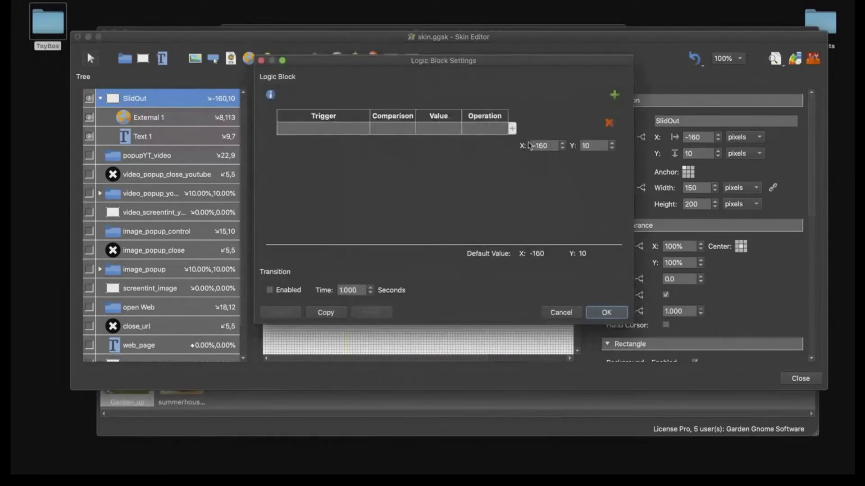
click(314, 128)
mouse_move(316, 142)
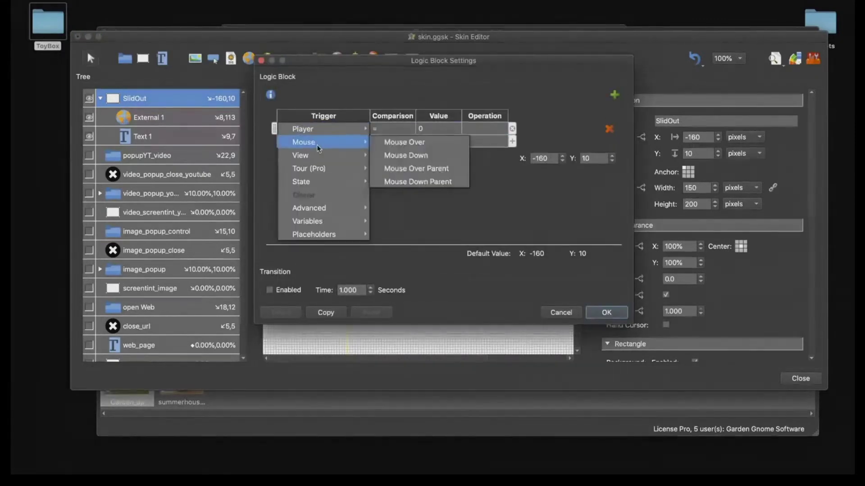
click(401, 143)
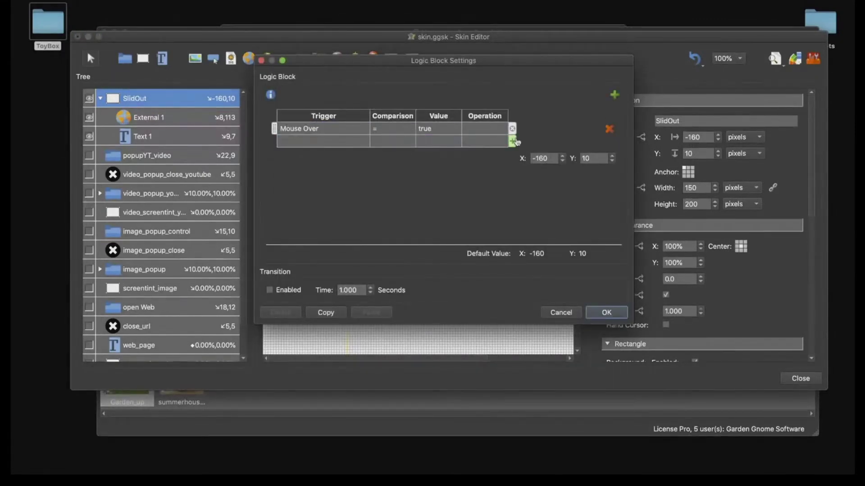
drag(547, 159, 522, 161)
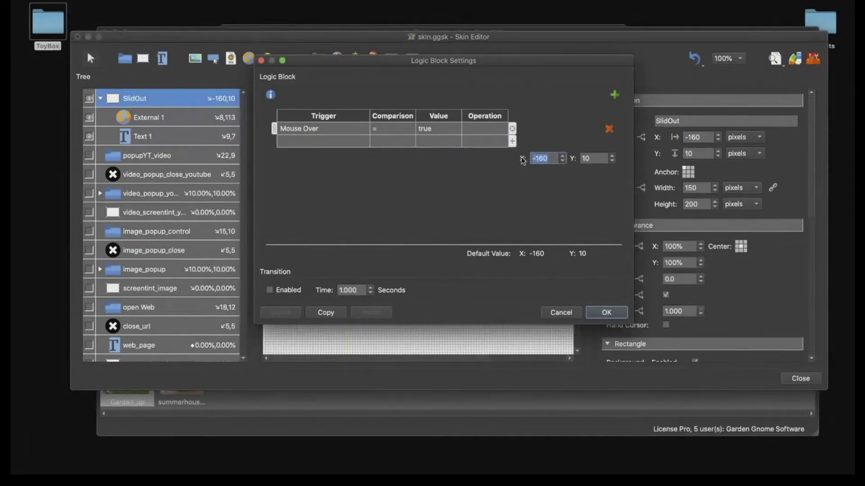
- Set the SlidOut rectangle's mouse-over X position to 10 and enable a 0.5-second transition for it
text(1)
click(606, 312)
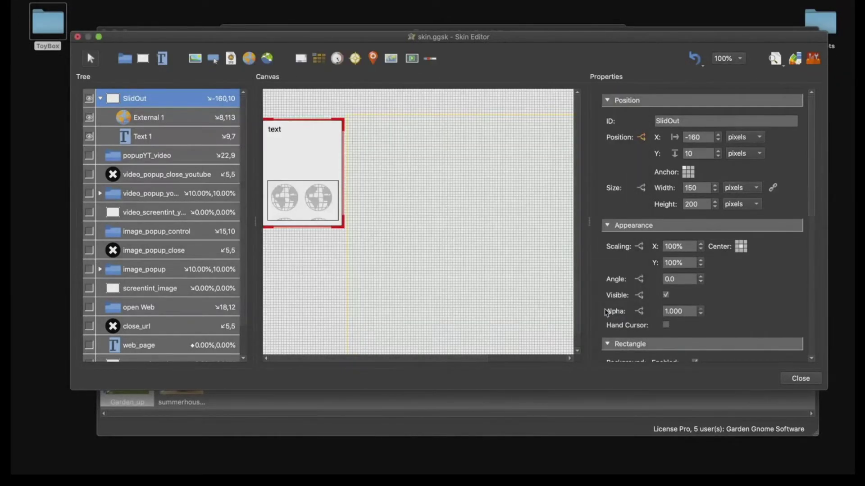
click(641, 137)
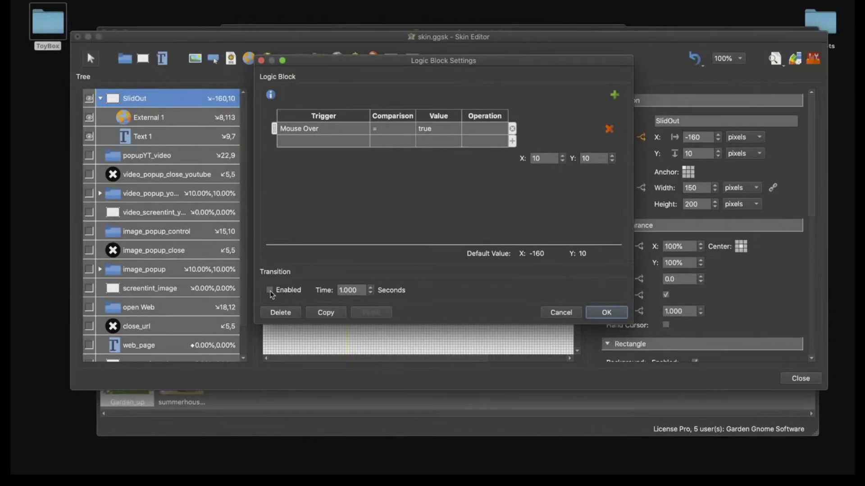
click(271, 291)
key(Tab)
text(.5)
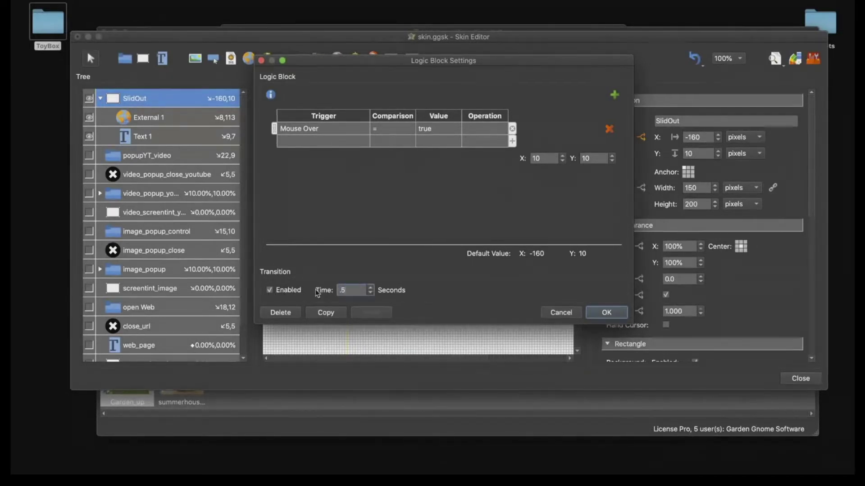
click(595, 313)
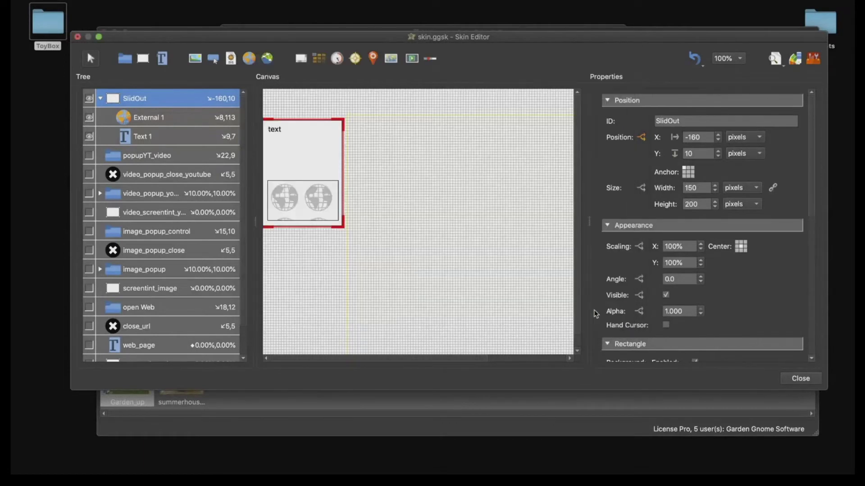
- Close the skin editor, saving the skin changes, and generate the tour output
click(799, 379)
click(525, 210)
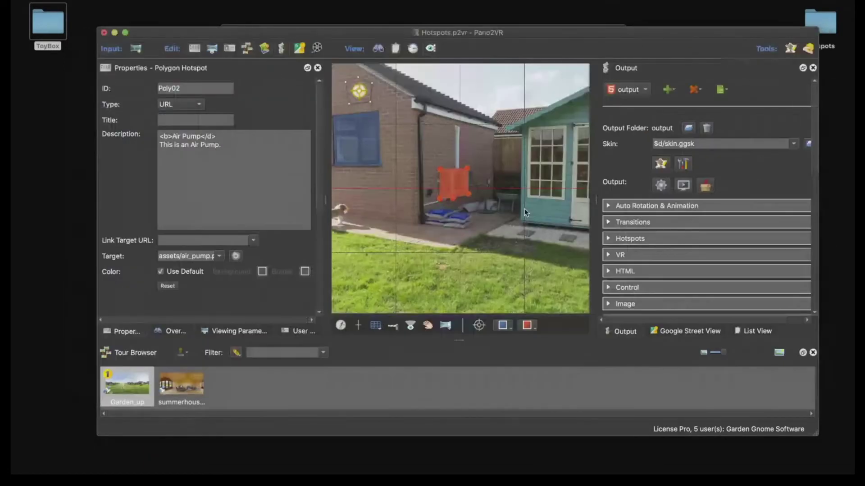
key(super+g)
key(Return)
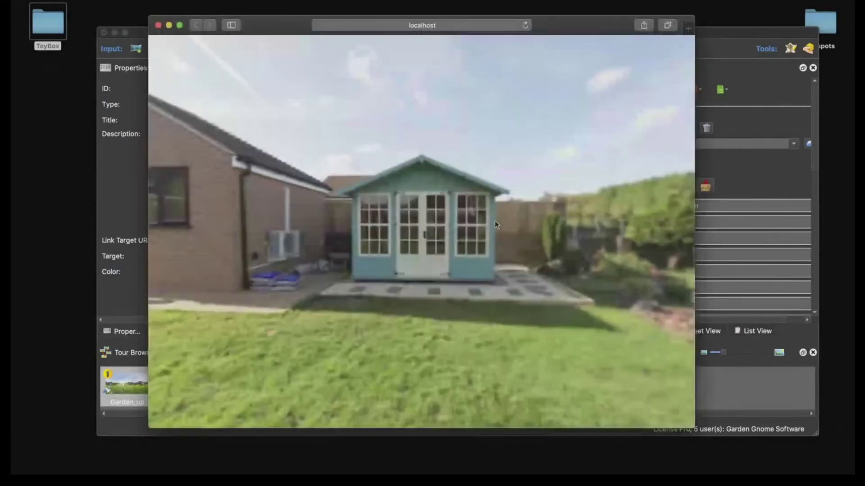
- Test the air pump hotspot's slide-out panel in the browser preview and close the preview
drag(494, 224, 428, 239)
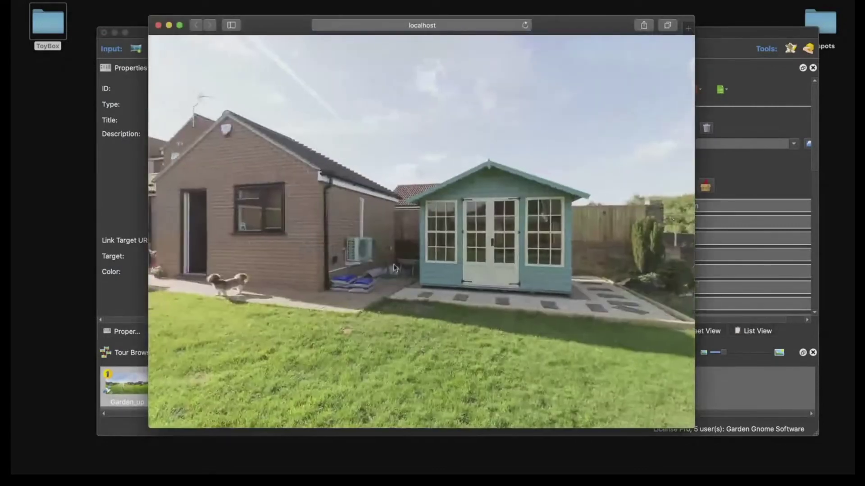
mouse_move(358, 251)
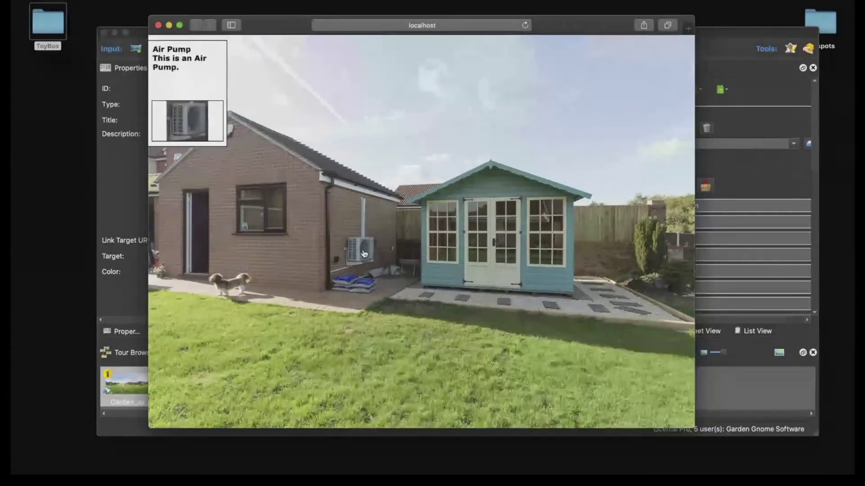
click(158, 25)
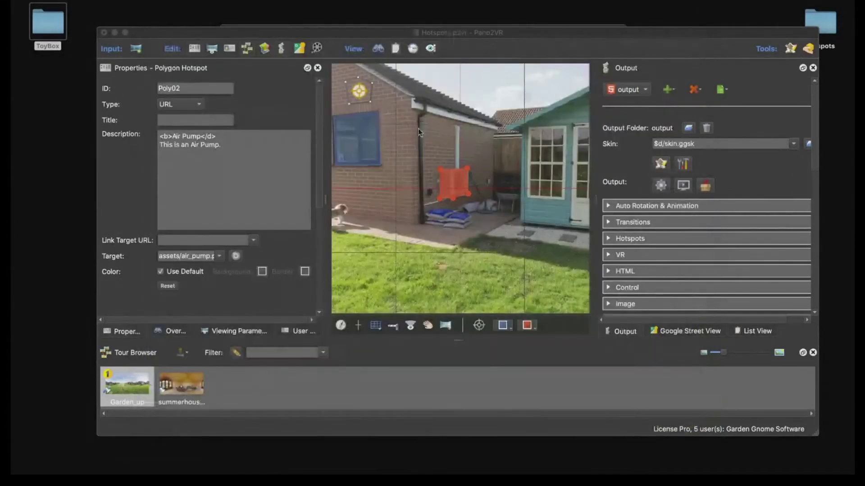
- Reopen the skin and set the SlidOut rectangle's background color to black with an alpha channel of 175
click(666, 166)
click(665, 167)
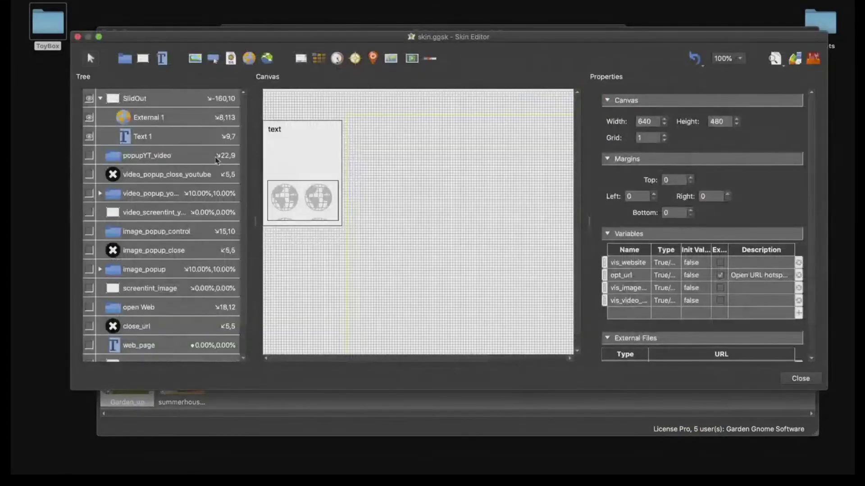
scroll(745, 310, down, 5)
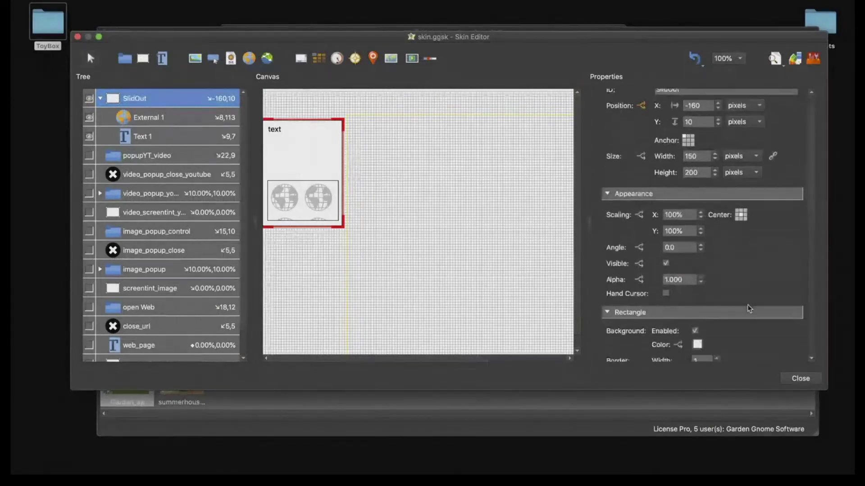
scroll(714, 286, down, 2)
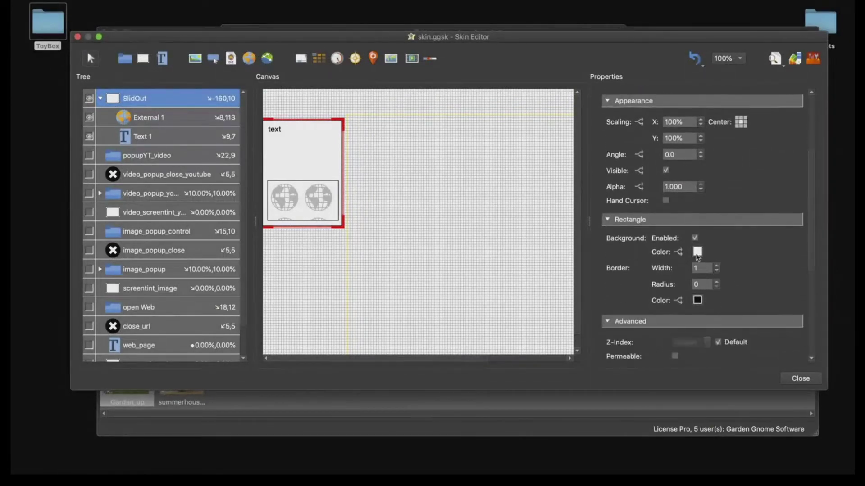
click(697, 252)
click(315, 103)
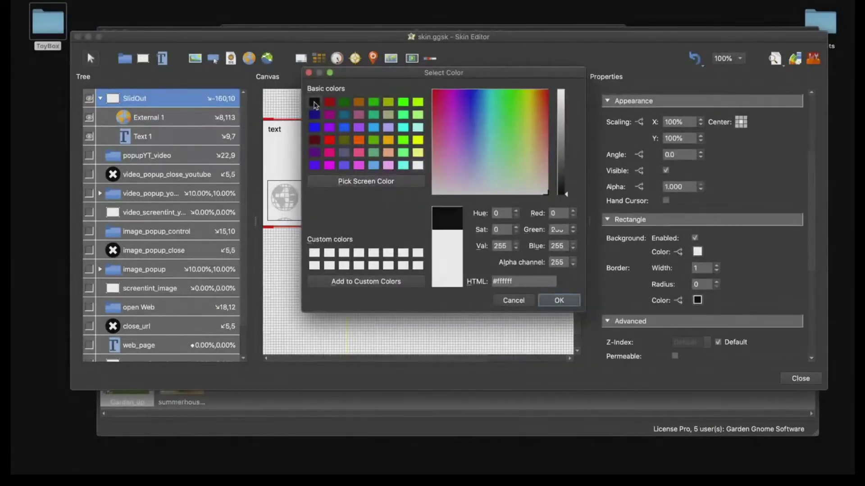
double_click(562, 264)
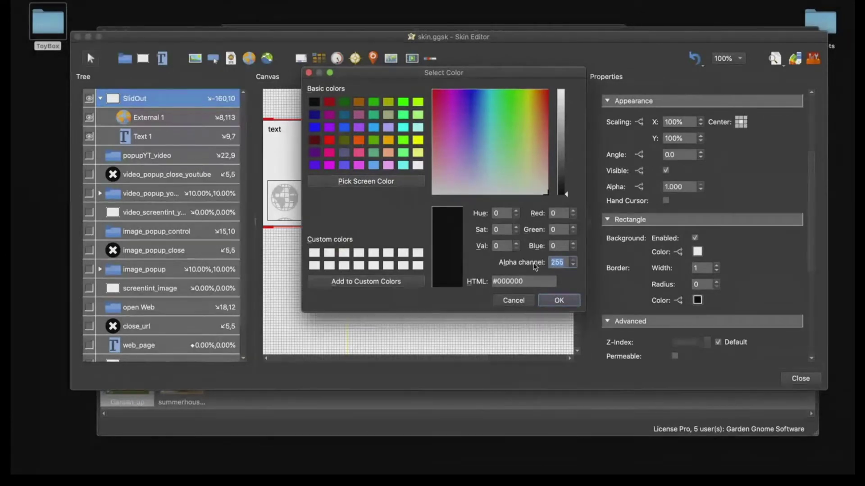
text(175)
click(559, 300)
- Set the SlidOut rectangle's border radius to 10
scroll(720, 225, down, 3)
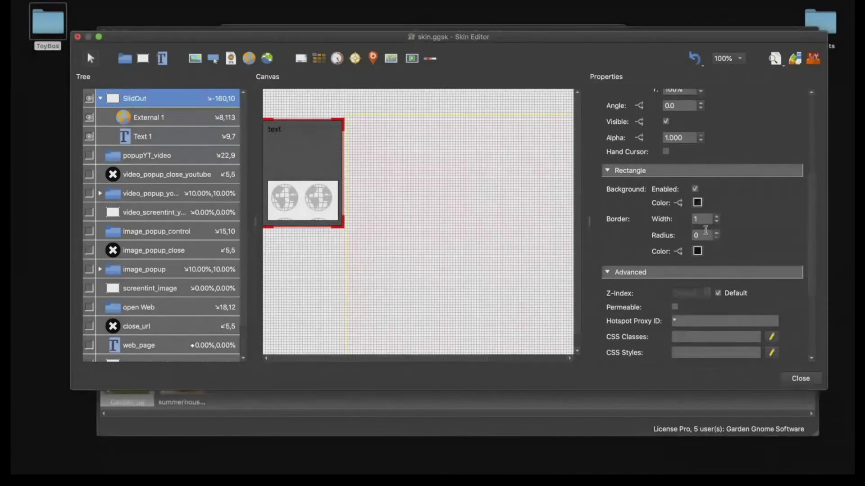
double_click(702, 235)
scroll(743, 231, down, 8)
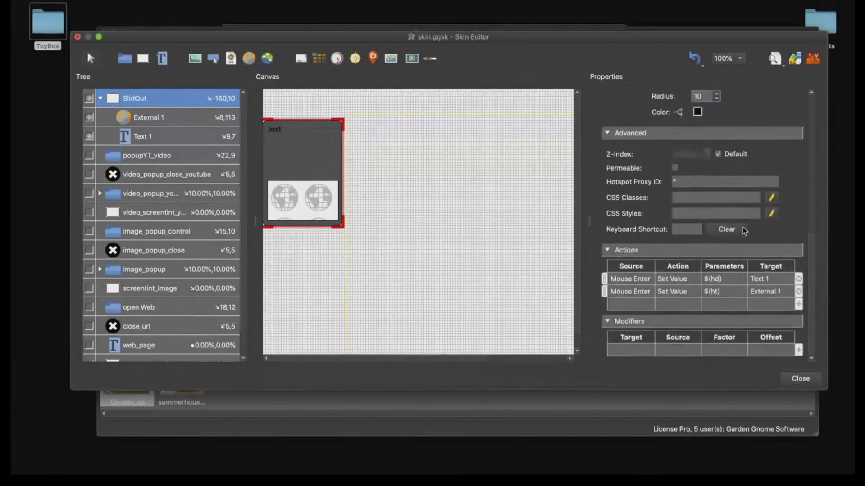
- Disable the background of the External 1 image element
click(175, 119)
scroll(753, 270, down, 3)
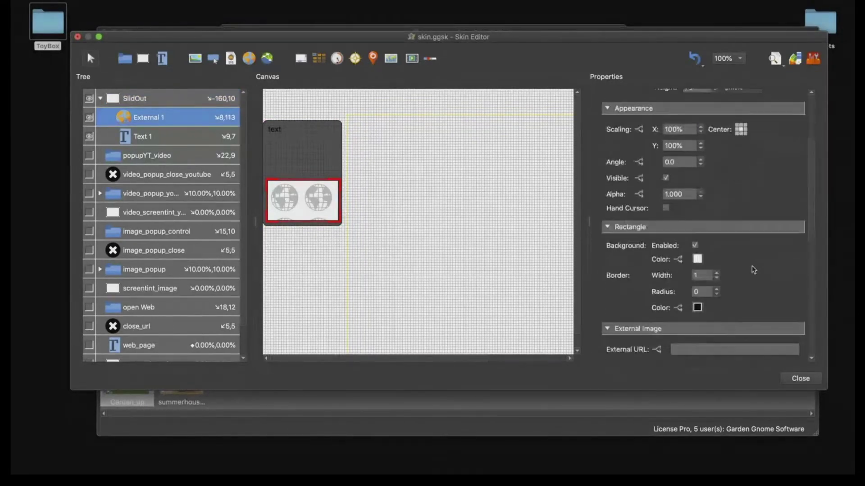
click(694, 246)
- Set the Text 1 element's text color to white (#ffffff)
click(143, 143)
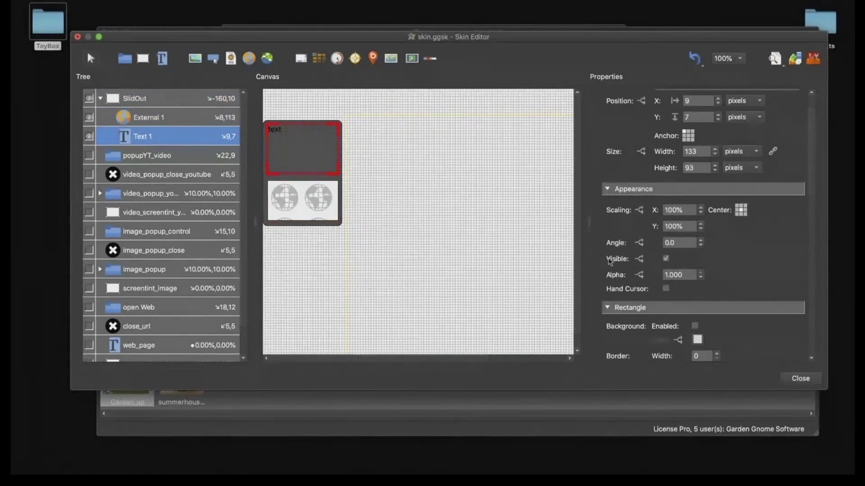
scroll(771, 271, down, 10)
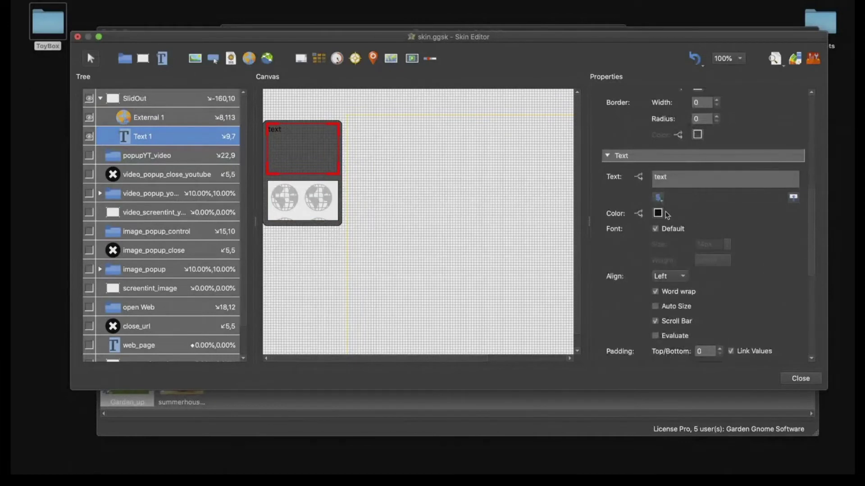
click(658, 213)
click(418, 165)
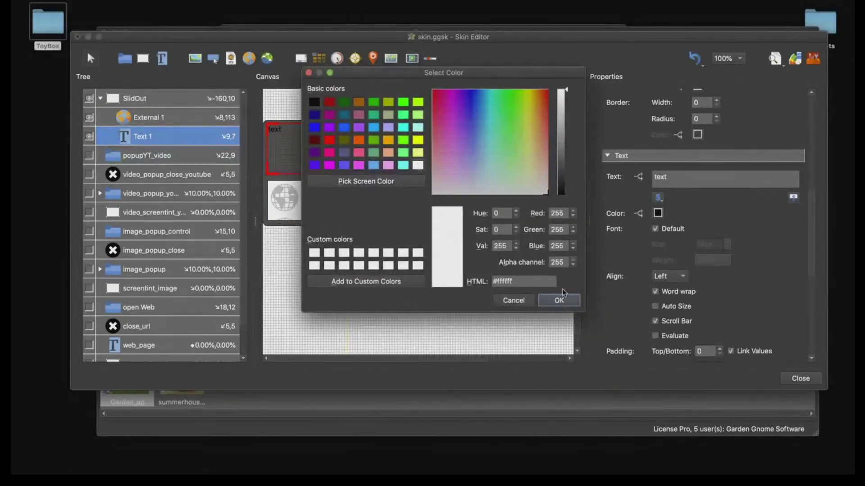
click(559, 300)
- Save the skin changes and check the restyled slide-out panel on the air pump hotspot in the browser preview
click(813, 379)
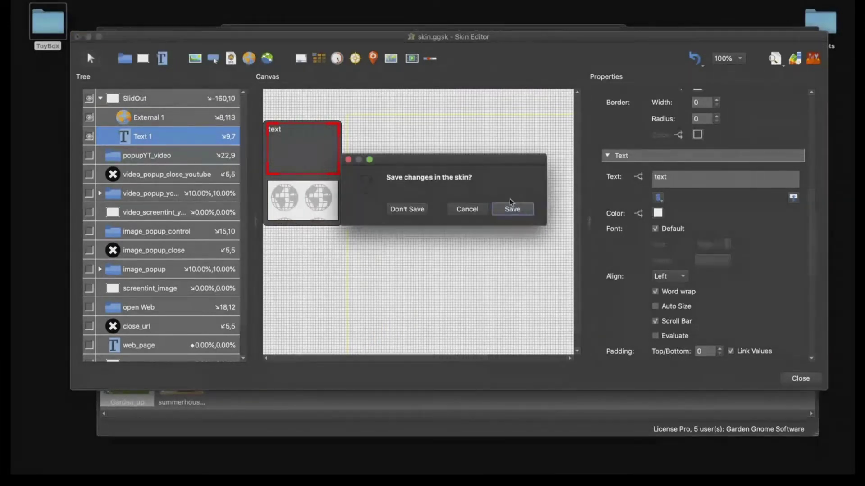
click(512, 207)
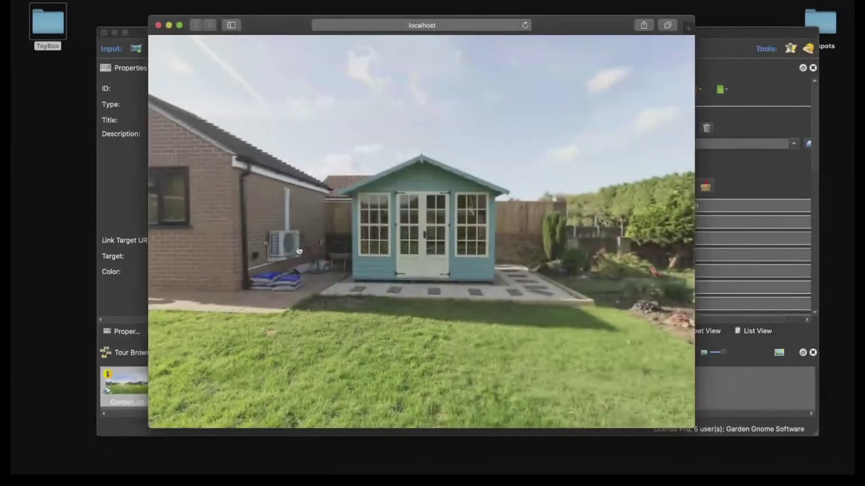
mouse_move(298, 252)
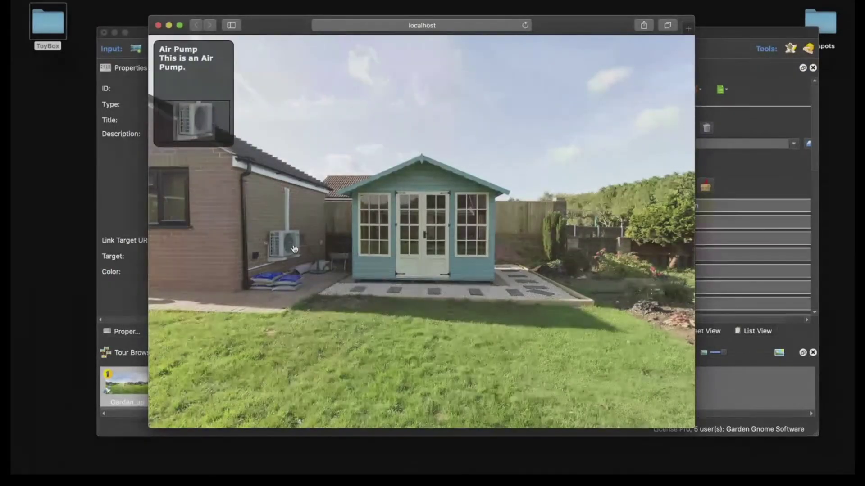
click(158, 25)
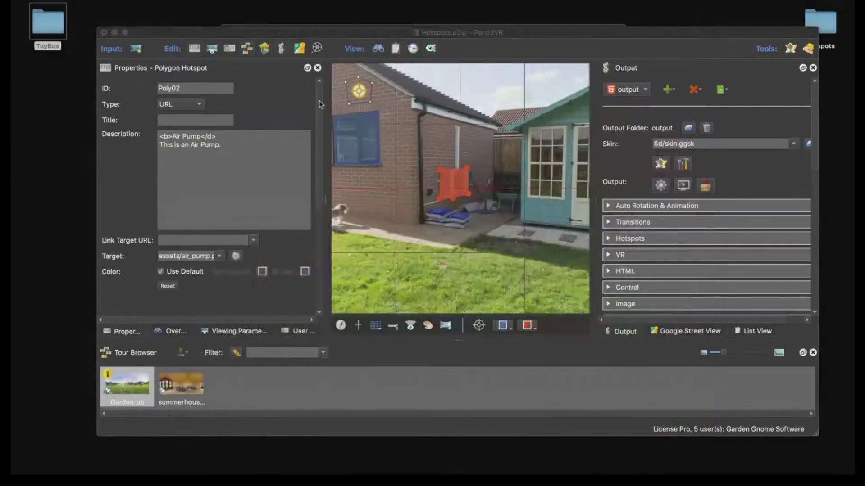
- Reopen the skin, collapse the SlidOut element and hide it on the canvas, and close the skin editor
click(660, 164)
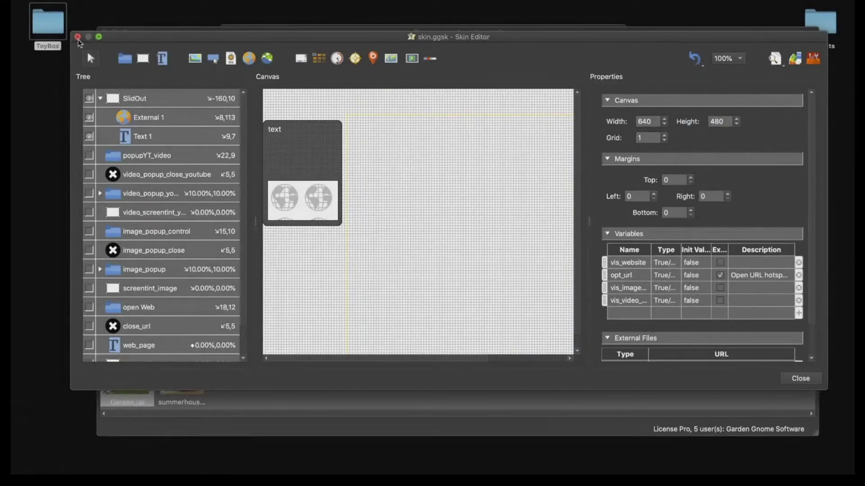
click(100, 98)
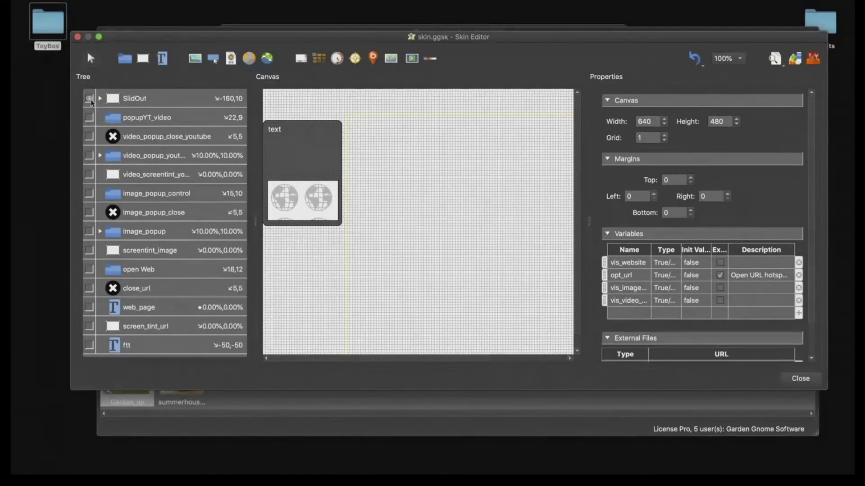
click(89, 98)
key(Escape)
click(413, 224)
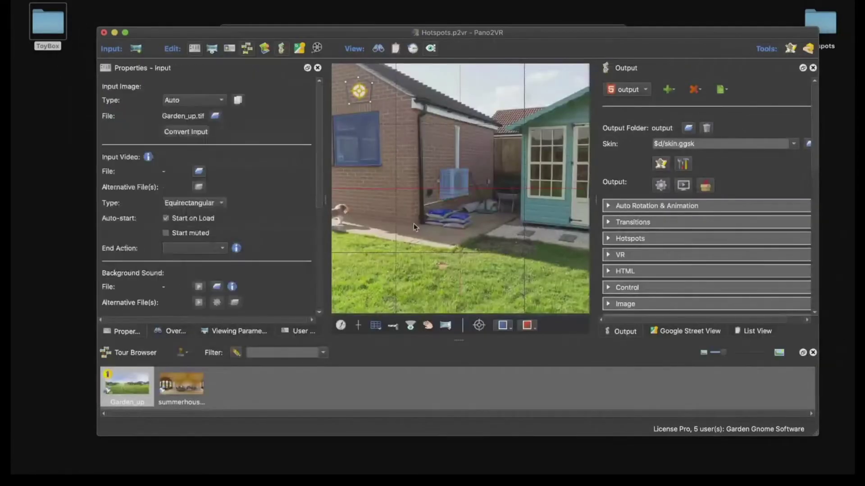
- Turn the panorama to the summerhouse, and replace the open ToyBox folder window with the Hotspots folder from the desktop
drag(544, 250, 486, 233)
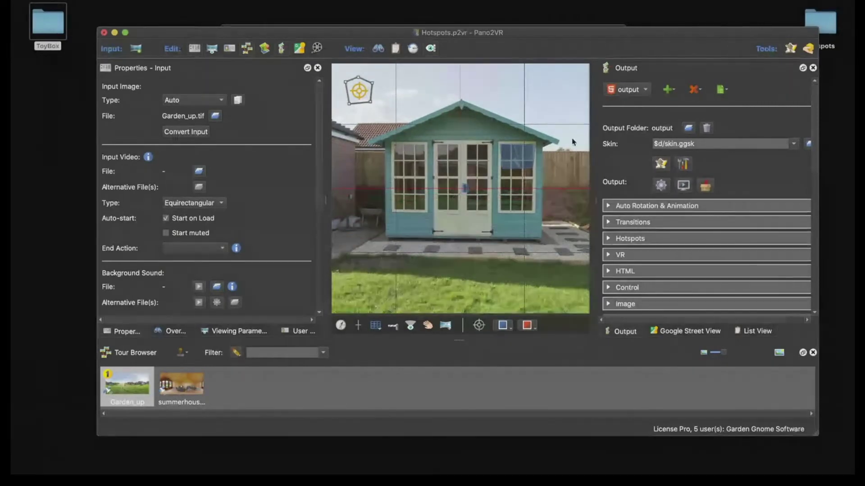
drag(610, 36, 599, 108)
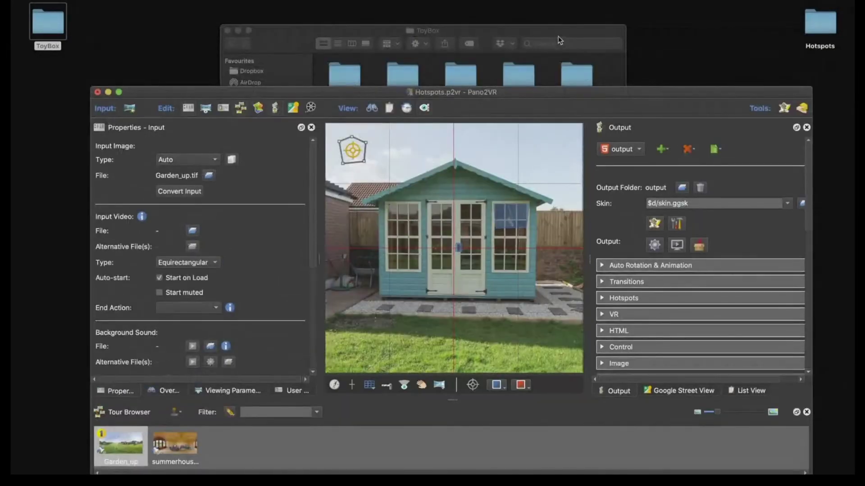
click(558, 37)
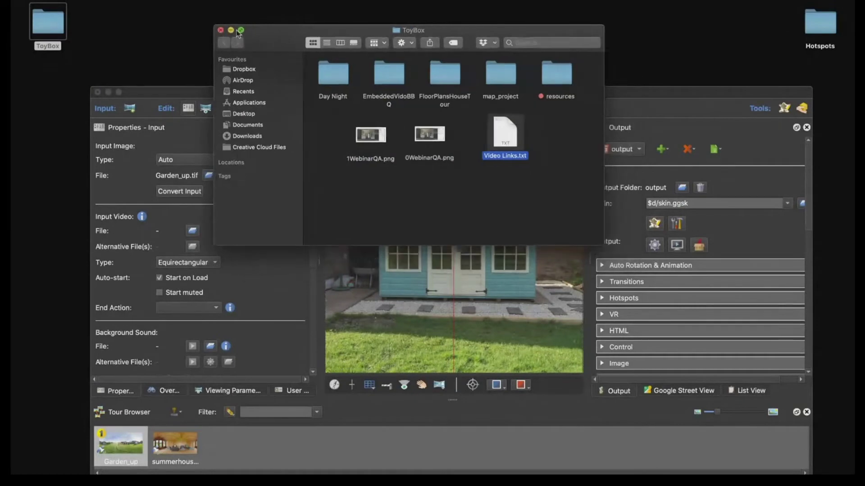
key(super+w)
double_click(813, 28)
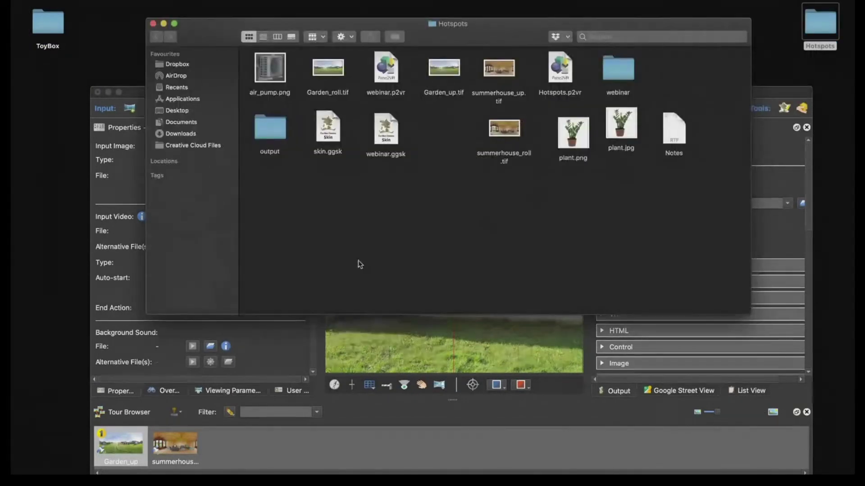
- Preview Garden_up.tif and Garden_roll.tif full size to compare the summerhouse in the two panoramas
click(445, 72)
key(space)
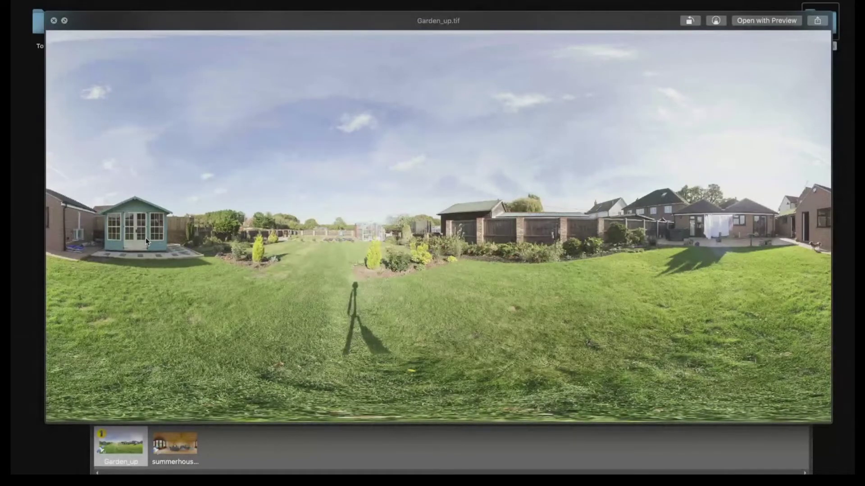
click(53, 22)
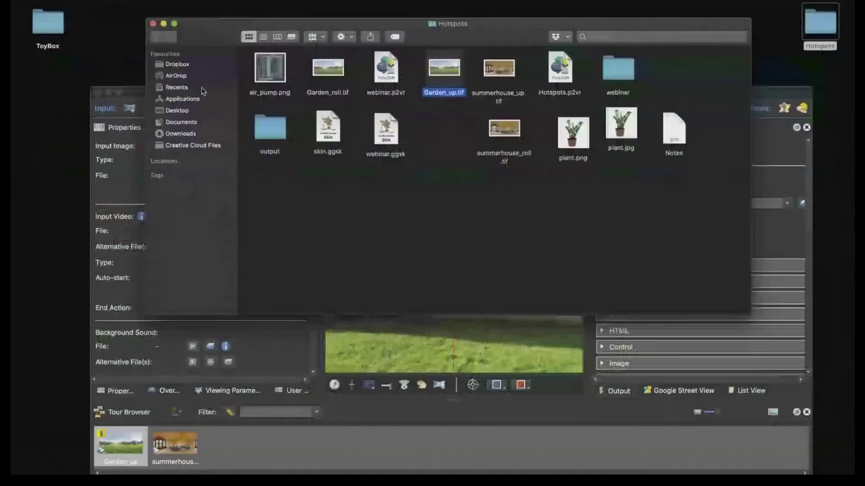
click(315, 71)
key(space)
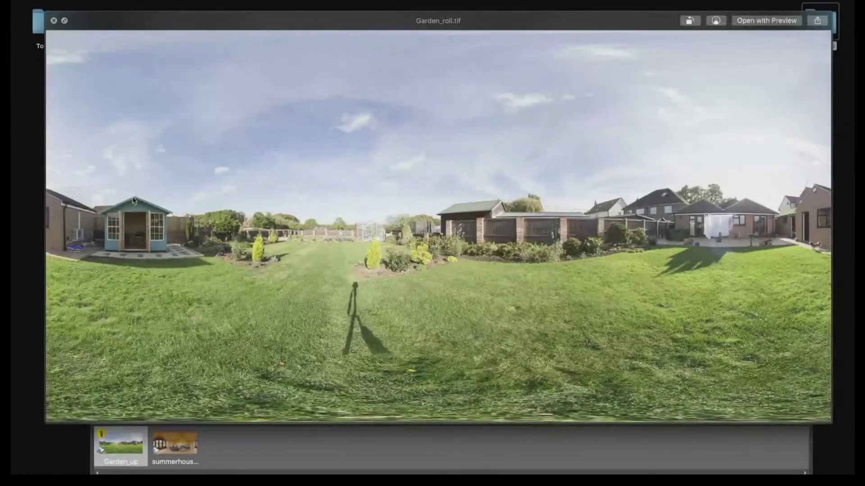
click(53, 21)
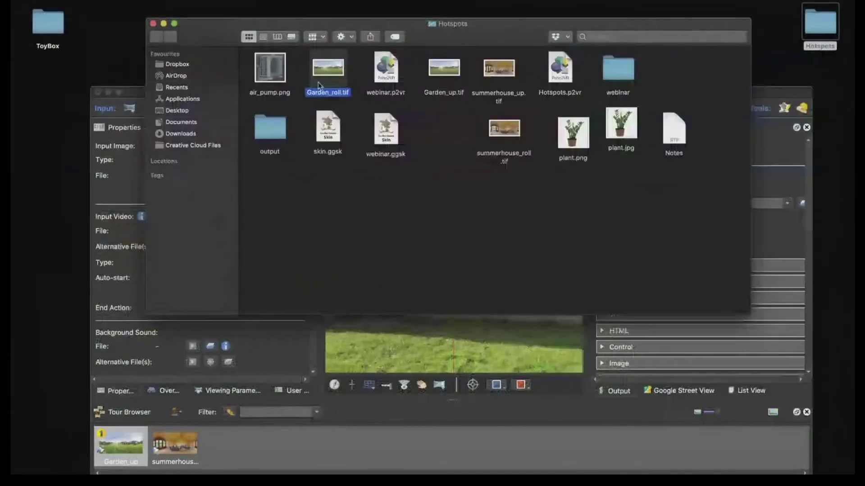
- Add Garden_roll.tif to the tour as a new panorama and turn its view to the open summerhouse
drag(328, 72, 279, 441)
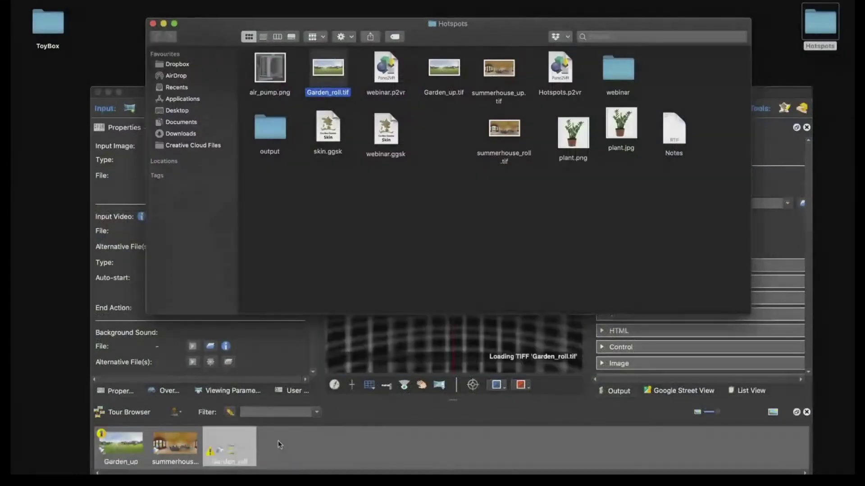
drag(142, 92, 151, 23)
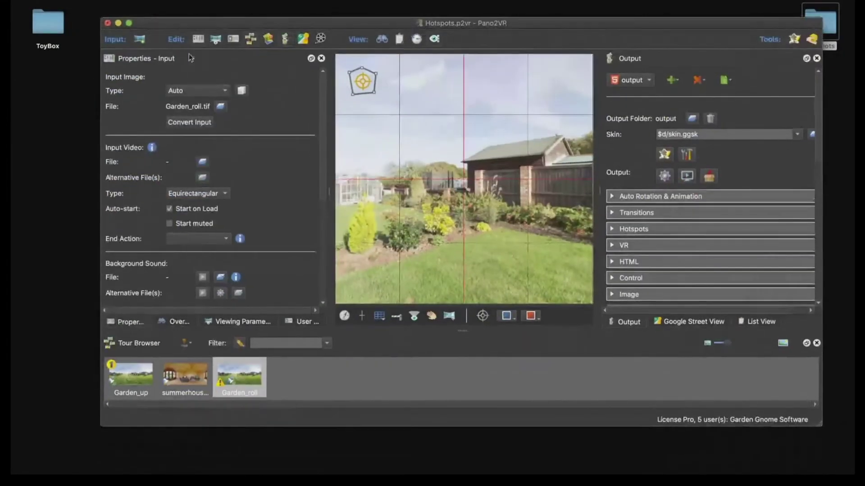
drag(383, 226, 491, 217)
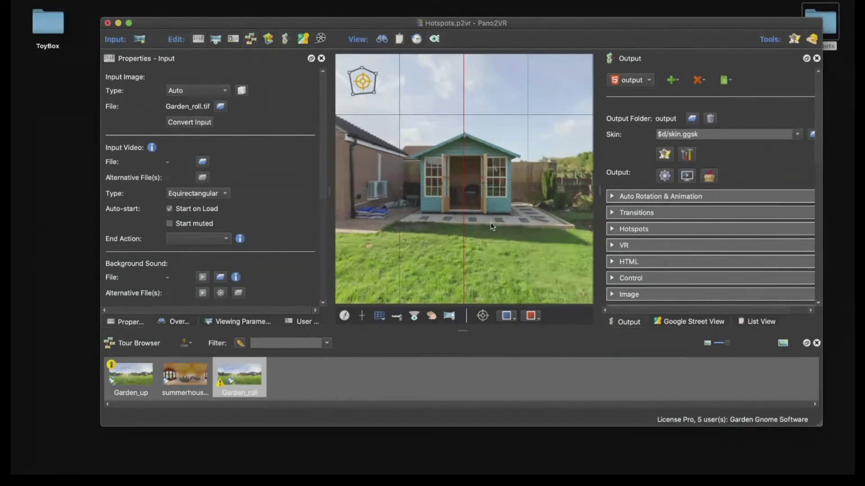
scroll(491, 222, up, 3)
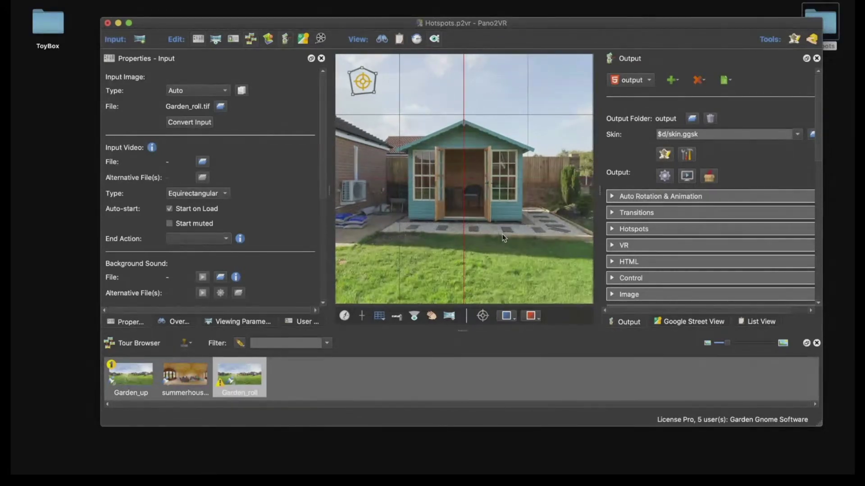
scroll(504, 239, up, 2)
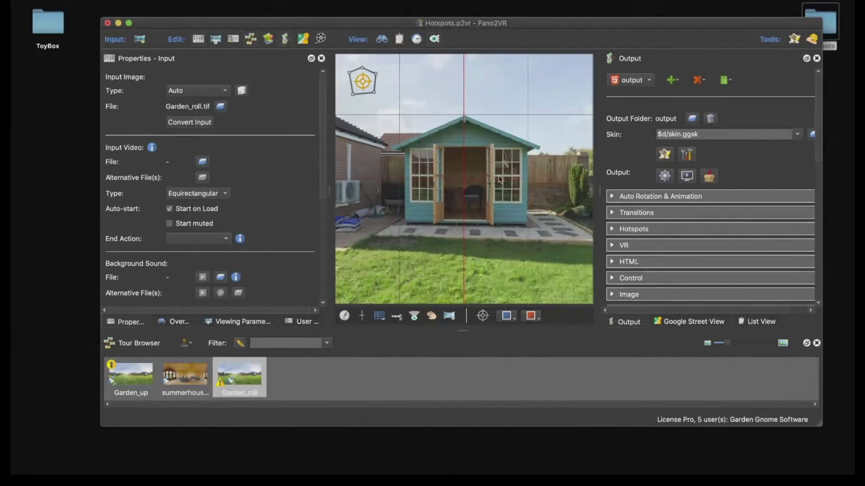
- Place a PNG-format patch over the summerhouse's open doors, sized to about 17.8° FoV with an aspect ratio of 0.80
click(350, 78)
click(360, 147)
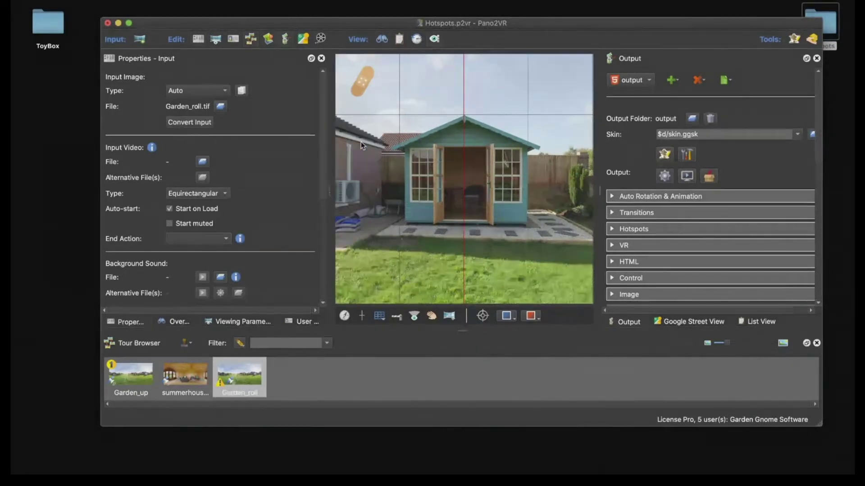
click(466, 182)
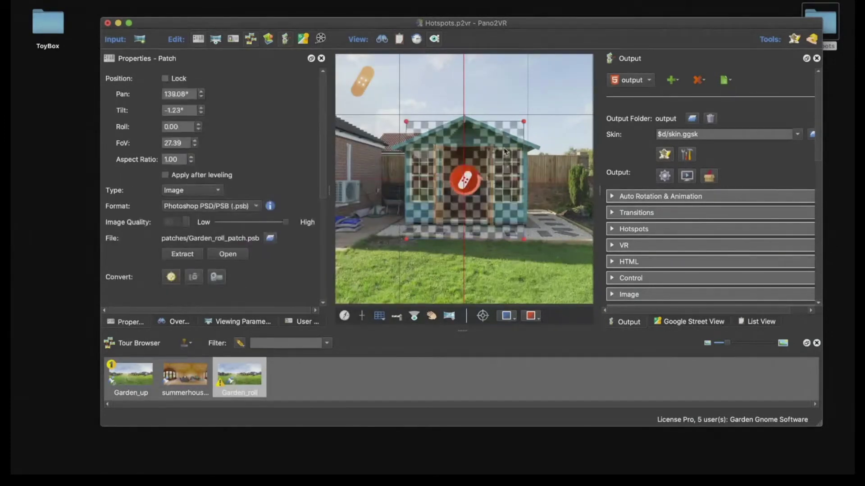
mouse_move(524, 123)
mouse_down()
mouse_move(511, 143)
mouse_move(516, 137)
mouse_up()
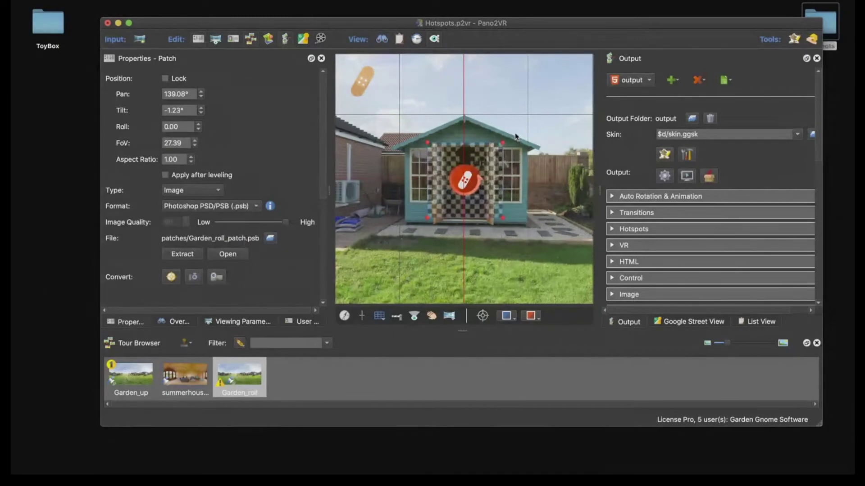
click(191, 162)
click(191, 162)
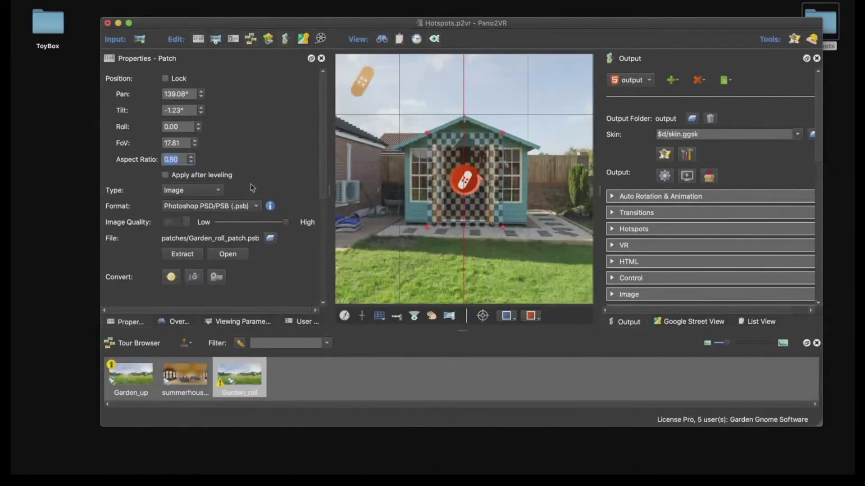
drag(467, 187, 466, 187)
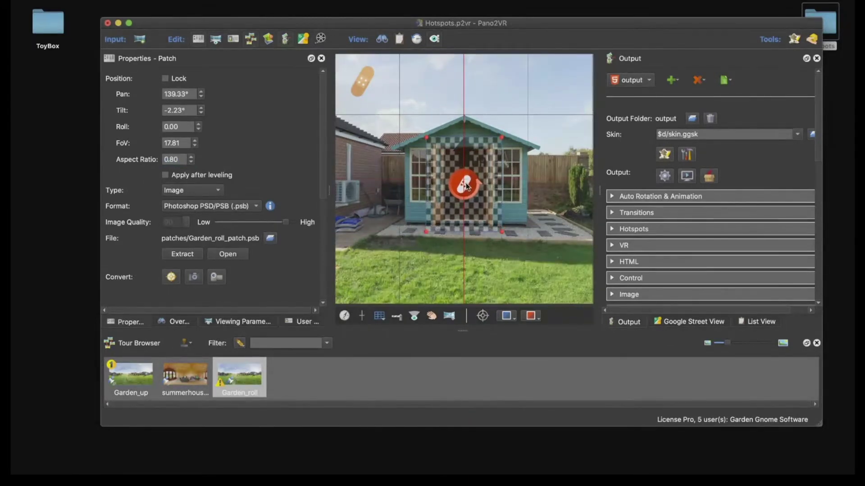
click(180, 206)
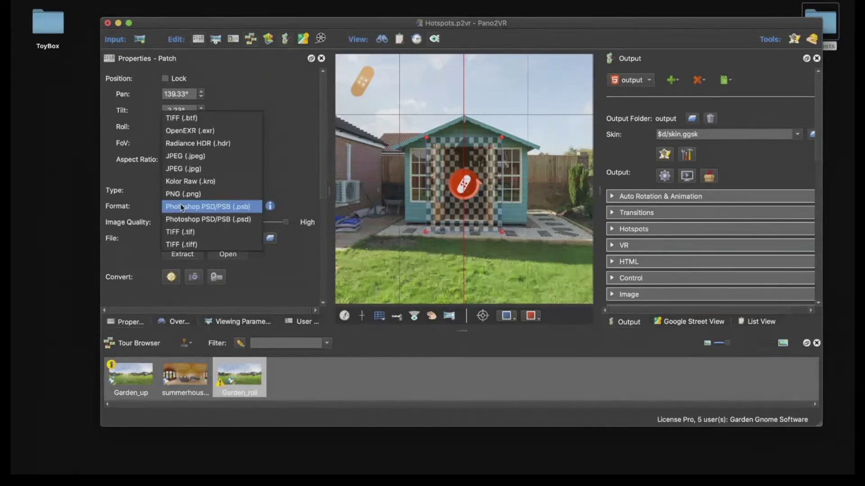
click(189, 194)
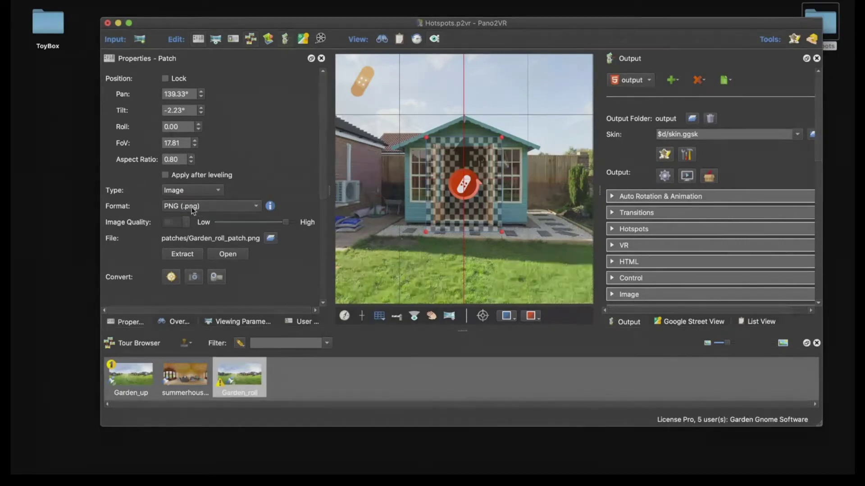
right_click(192, 208)
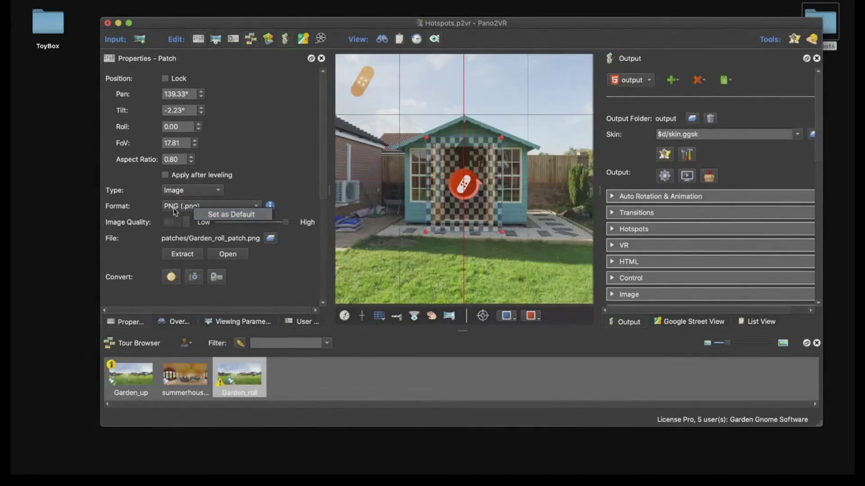
click(175, 211)
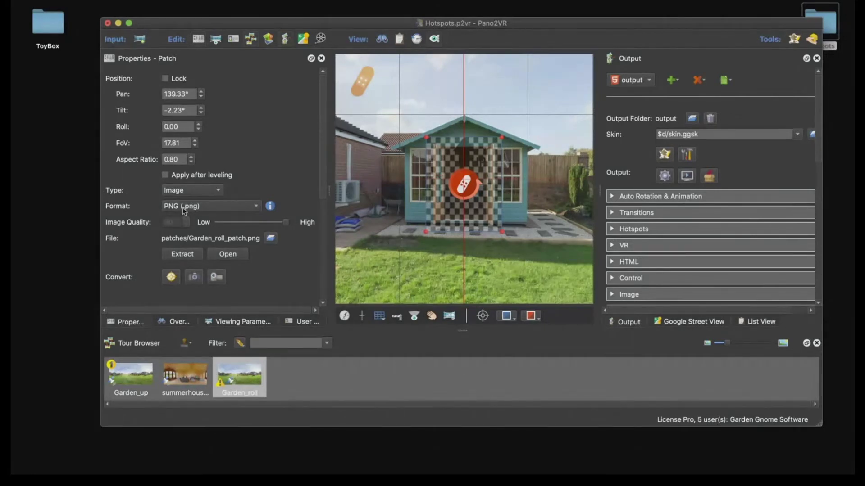
click(186, 211)
click(198, 206)
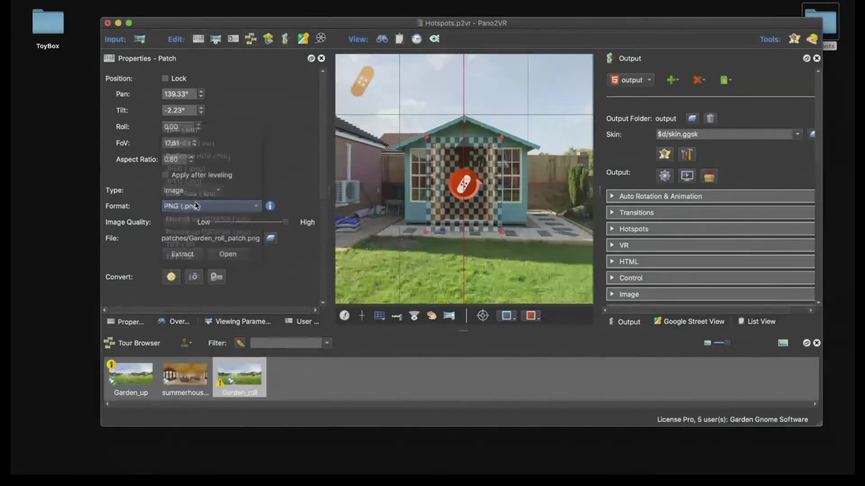
right_click(201, 210)
click(201, 209)
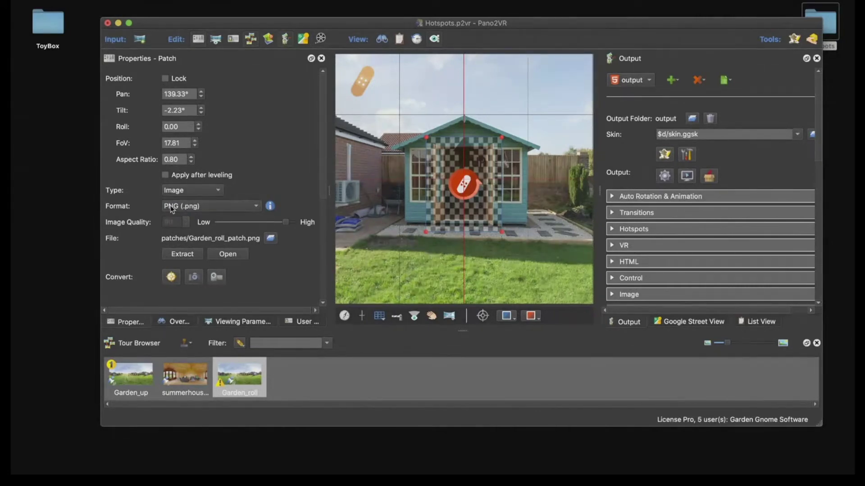
- Extract the door patch as a PNG image, and close the Photoshop window showing Garden_roll_patch.png
click(183, 255)
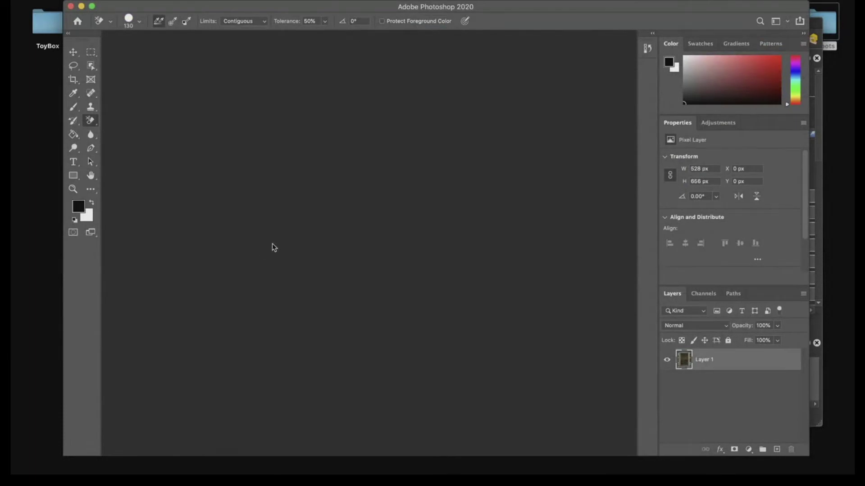
mouse_move(232, 9)
mouse_down()
mouse_move(241, 102)
mouse_move(247, 14)
mouse_up()
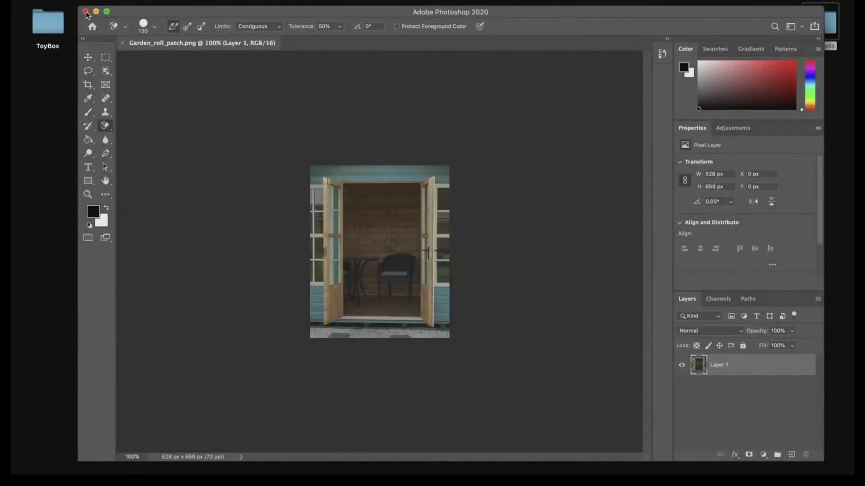
click(86, 12)
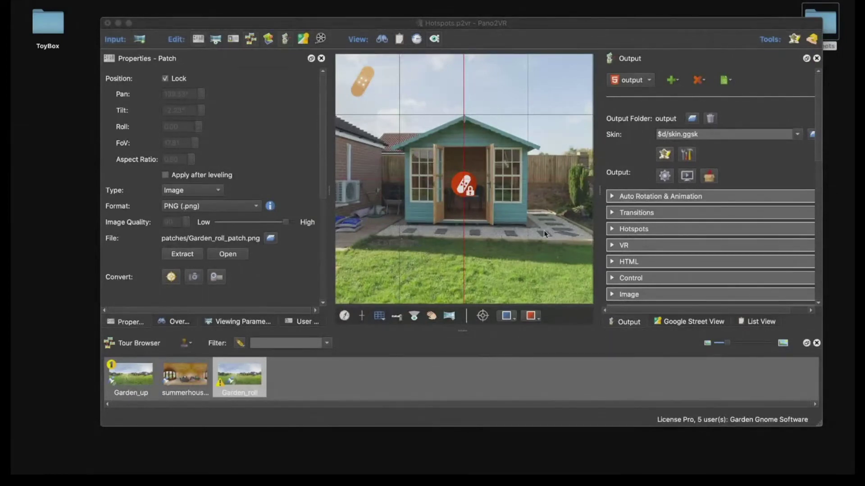
- Copy the door patch from the Garden_roll panorama and paste it into the Garden_up panorama
click(758, 322)
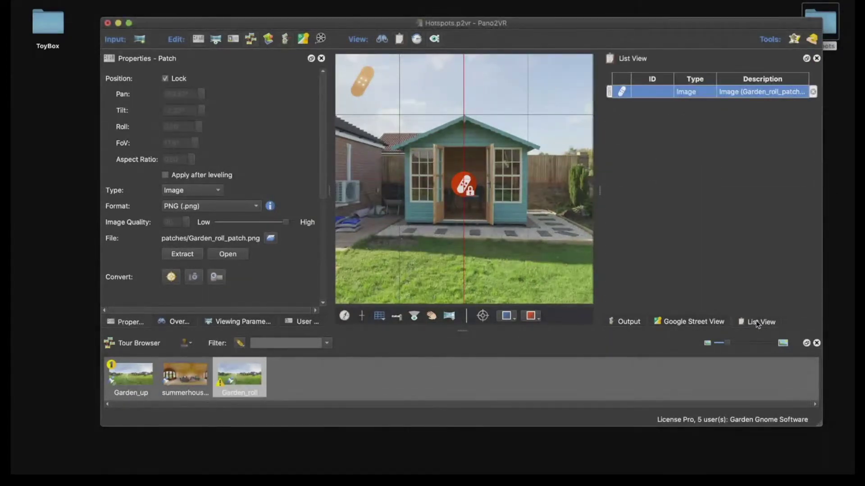
right_click(650, 91)
click(662, 100)
click(142, 374)
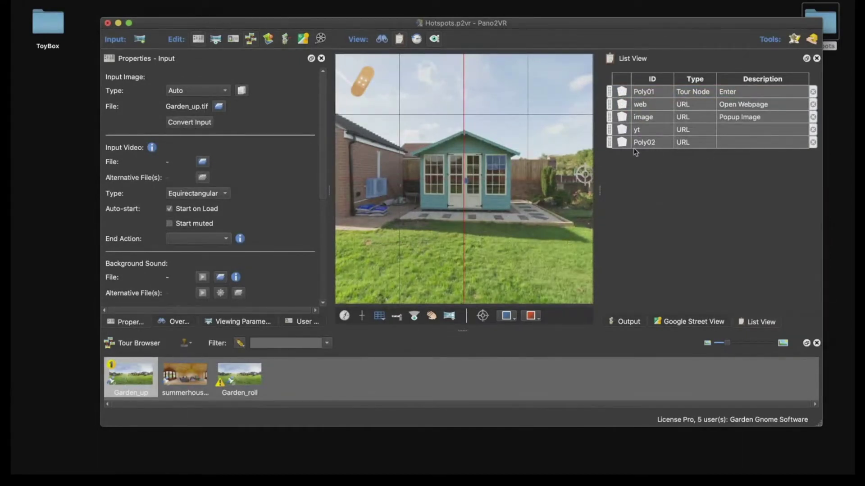
right_click(738, 144)
click(756, 162)
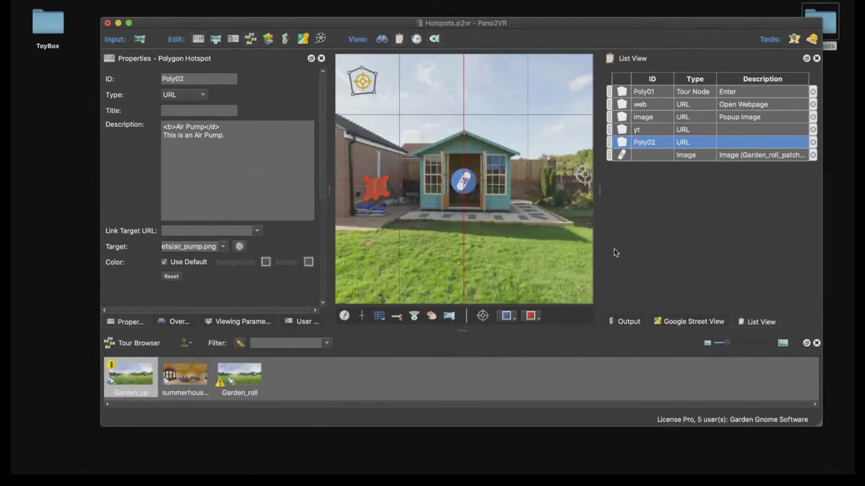
- Remove the Garden_roll panorama from the tour
click(248, 382)
right_click(248, 377)
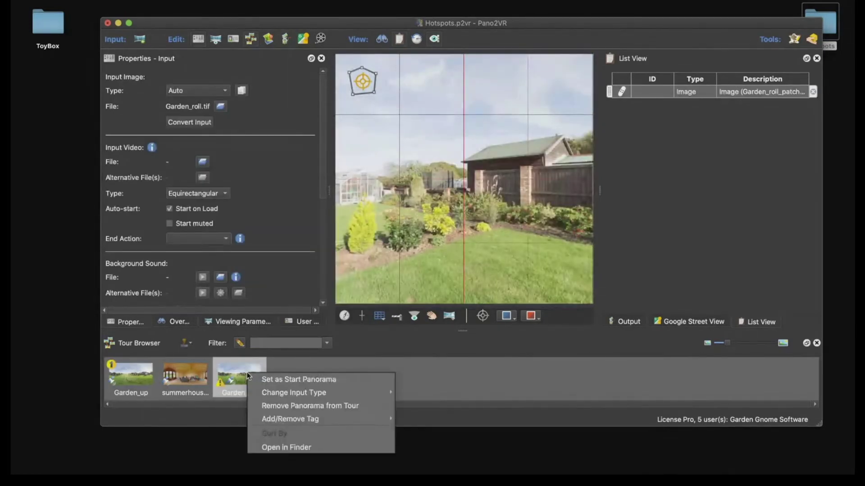
click(297, 407)
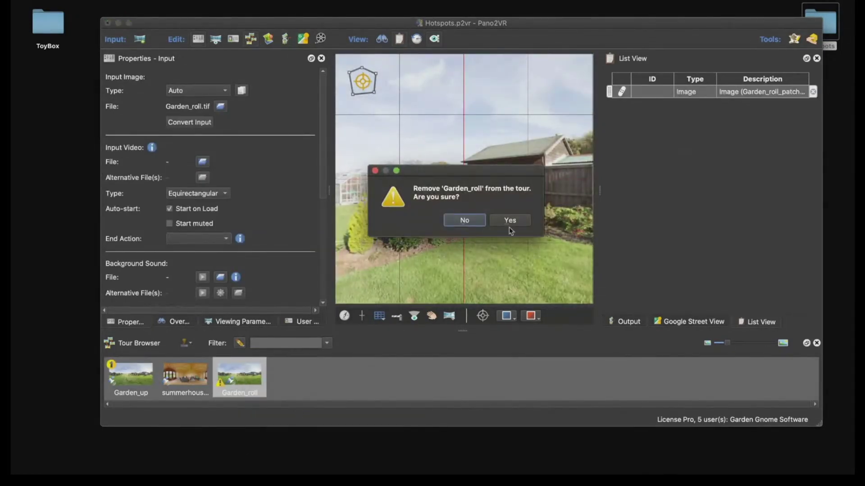
click(517, 218)
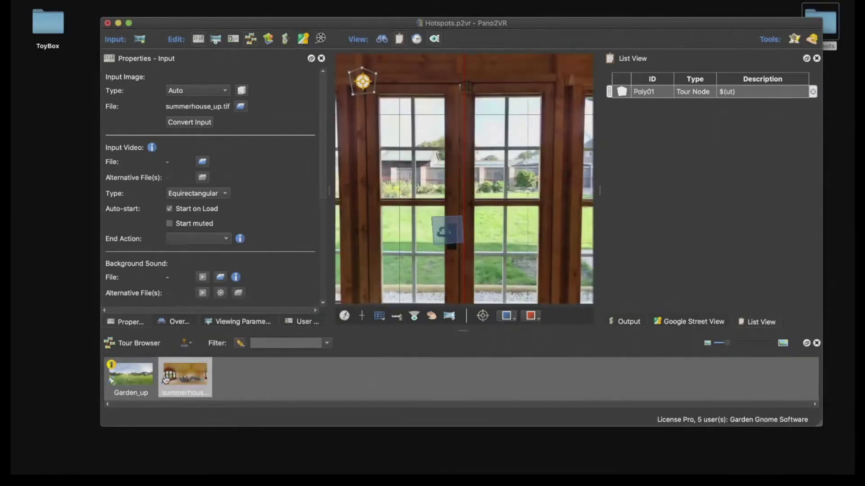
- Convert the door patch in the Garden_up panorama to a pinned image
click(132, 377)
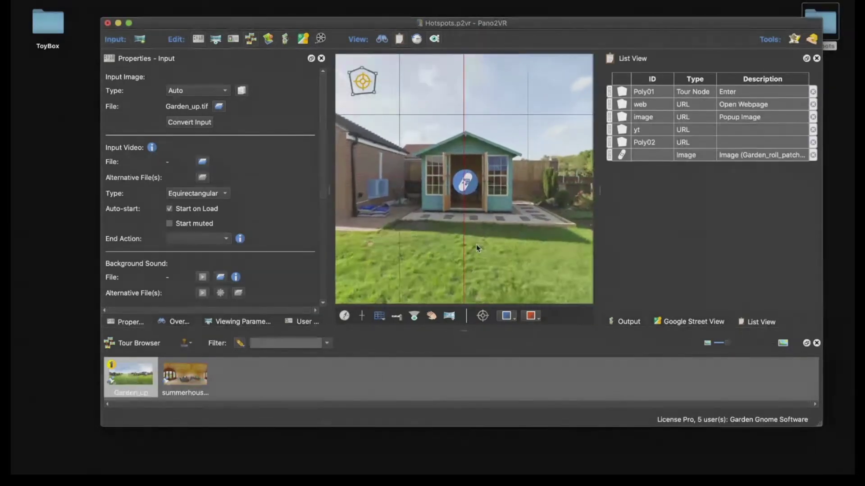
click(454, 180)
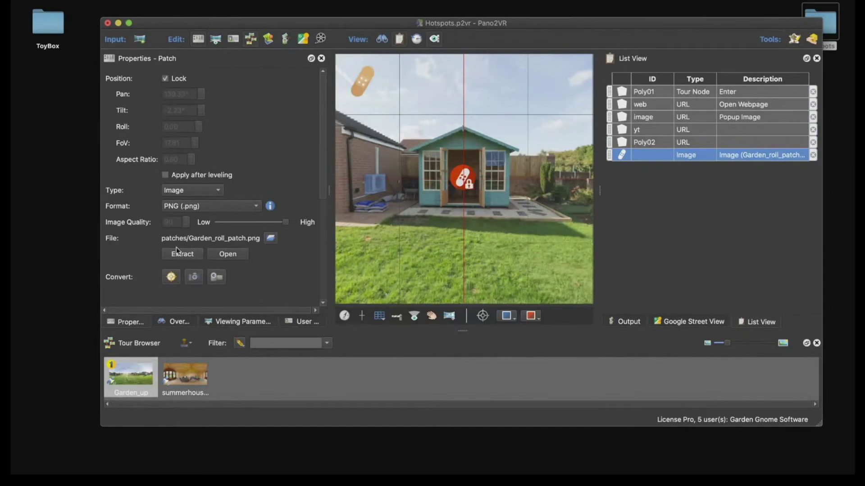
click(192, 279)
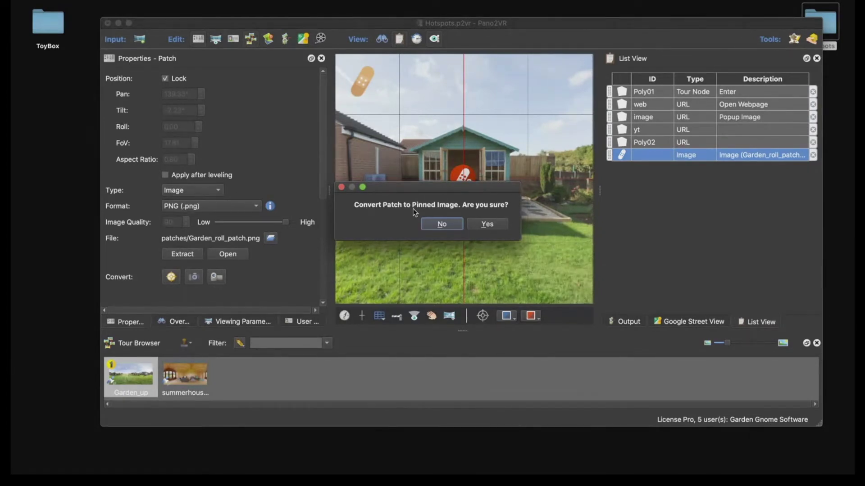
click(487, 225)
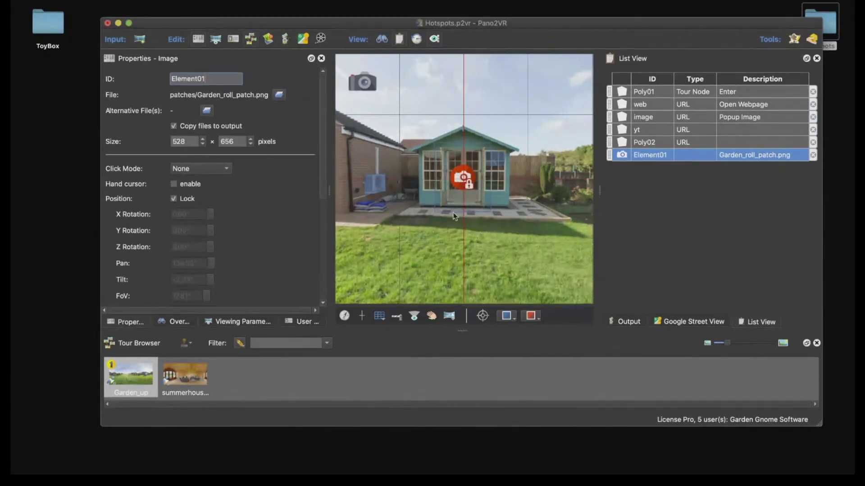
click(469, 208)
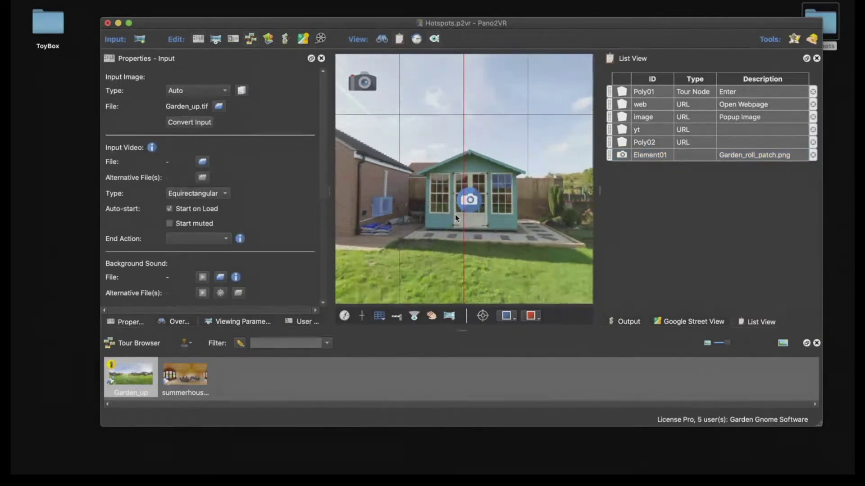
- Generate the output, overwriting pano.xml, check the pinned door image in the browser preview, and close the preview
click(626, 321)
click(665, 176)
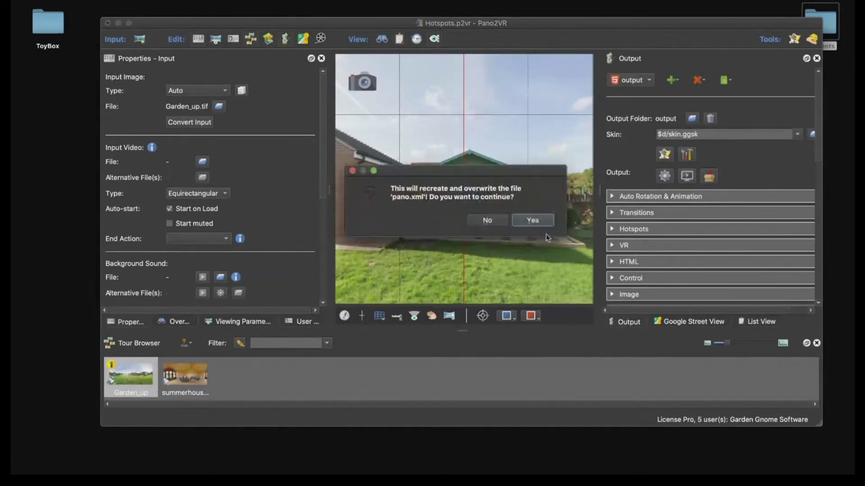
click(537, 222)
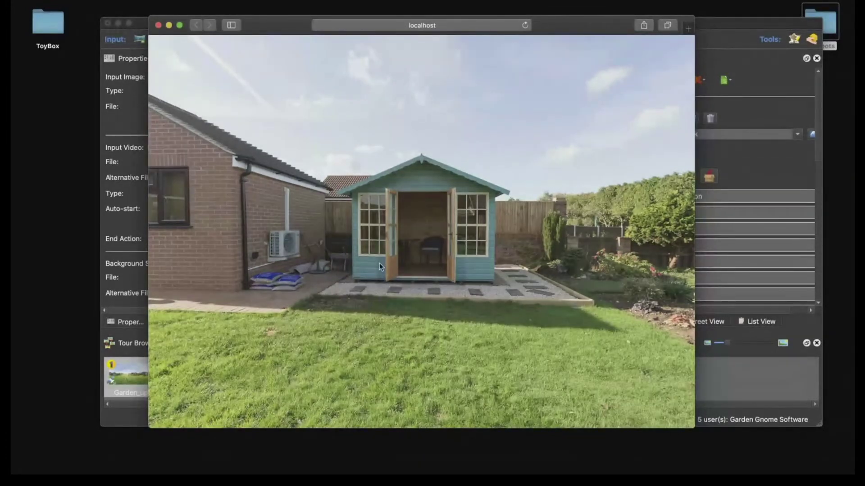
click(158, 25)
- Show the output folder's location in Finder and look for the patches folder beside it
right_click(669, 117)
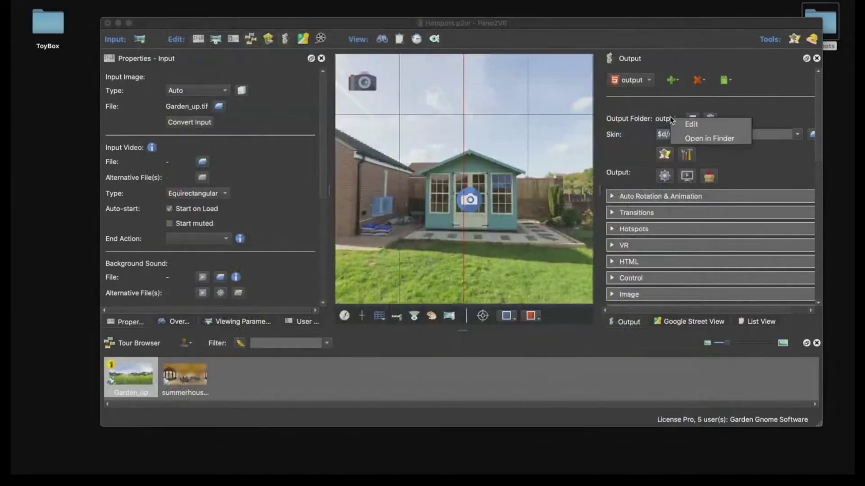
click(704, 139)
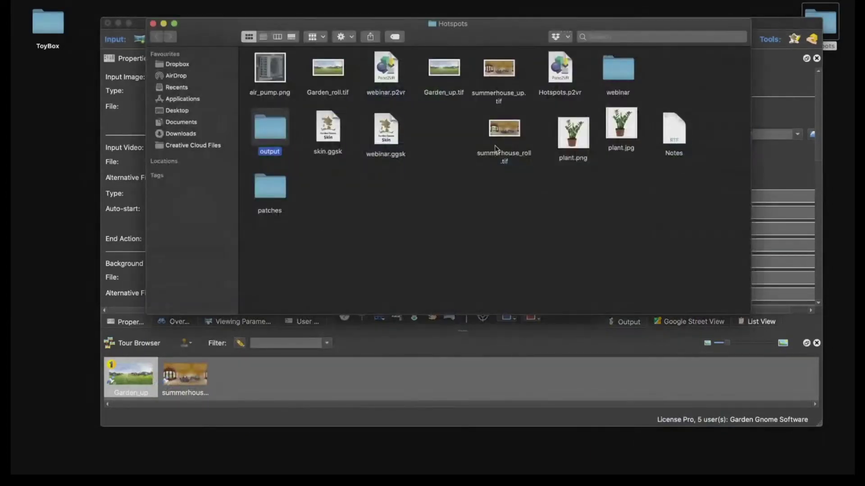
click(295, 196)
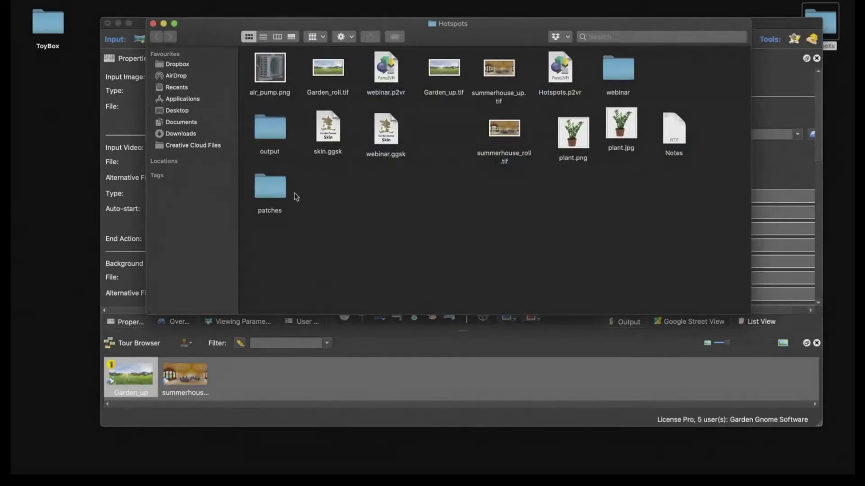
- Open Garden_roll_patch.png from the patches folder in Photoshop
click(281, 194)
double_click(280, 194)
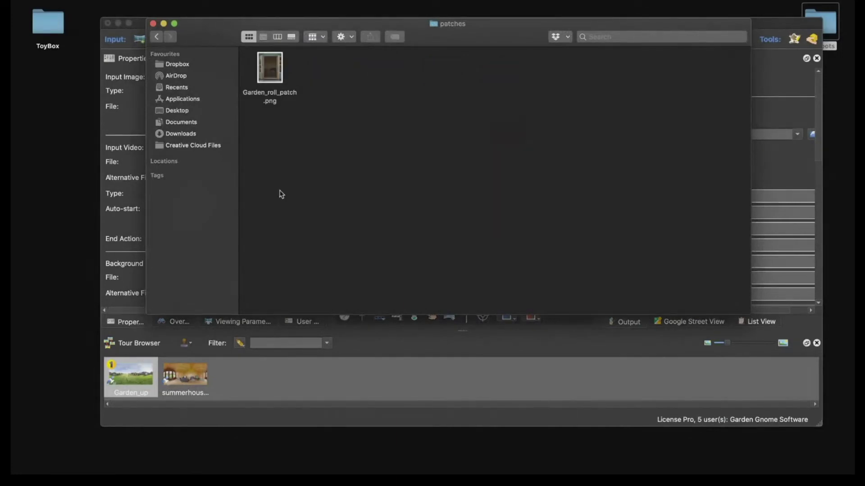
right_click(276, 73)
mouse_move(301, 83)
click(464, 88)
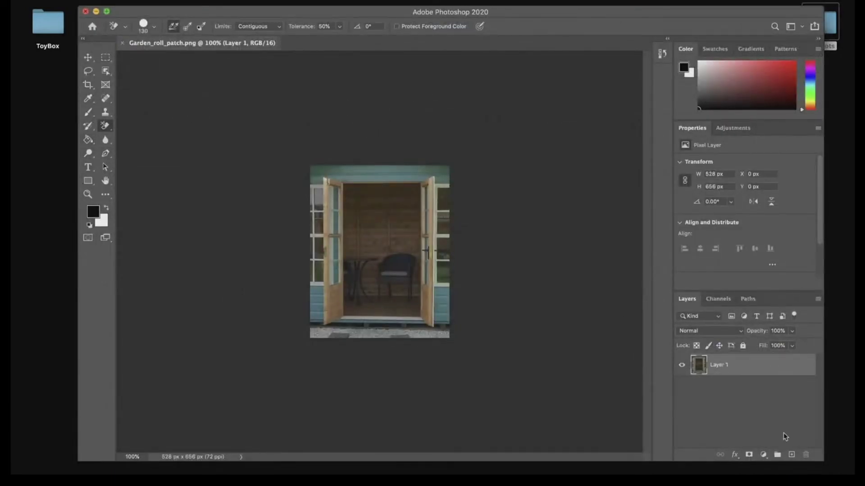
- Add a layer mask to Layer 1 of the door patch image
click(764, 456)
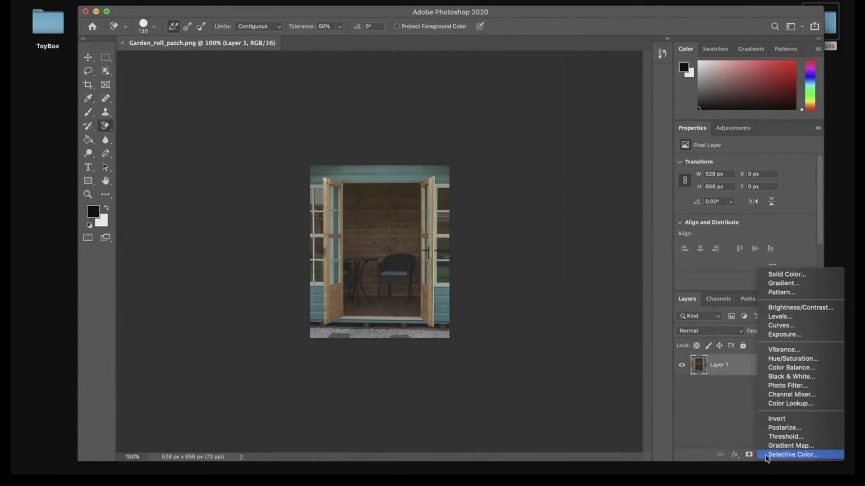
click(765, 457)
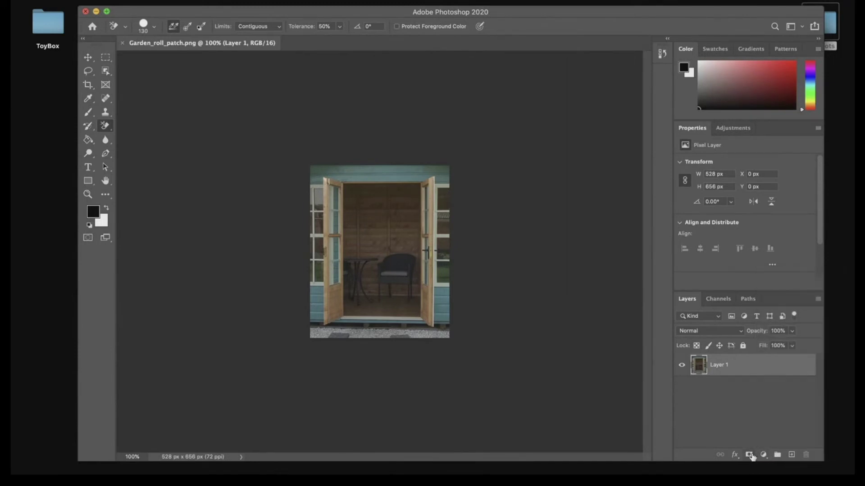
click(750, 455)
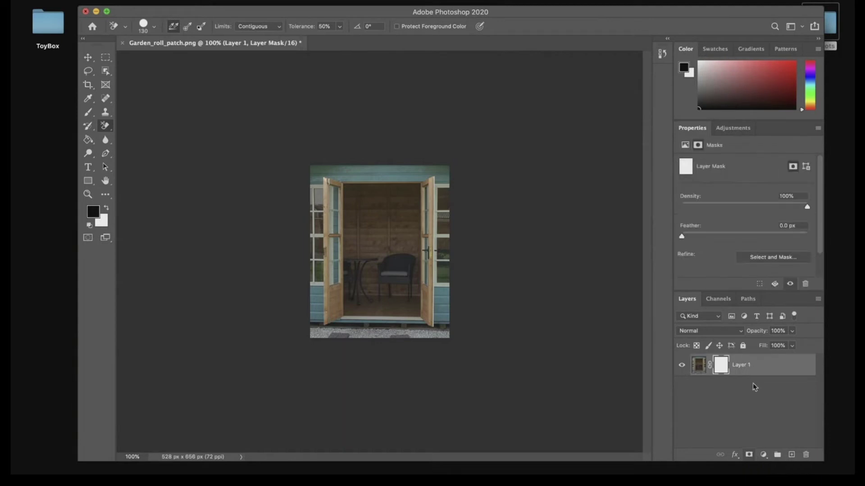
- Paint black on the layer mask with a soft brush to hide the patch's edges around the open doors, keeping the doors and doorway
click(89, 113)
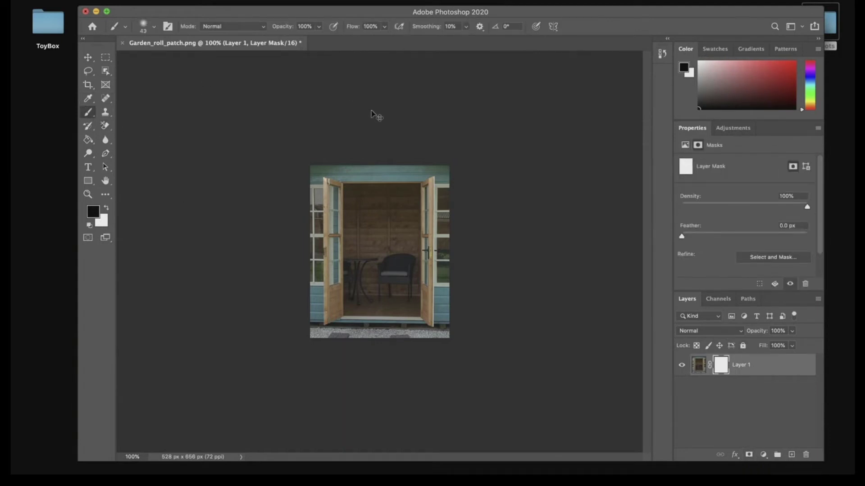
scroll(375, 107, up, 5)
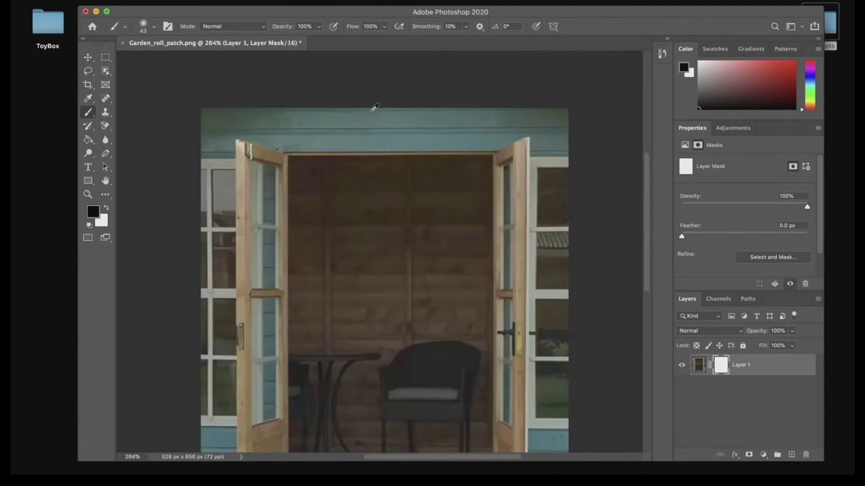
mouse_move(374, 108)
mouse_down()
mouse_move(377, 117)
mouse_move(189, 111)
mouse_move(236, 128)
mouse_move(378, 136)
mouse_move(540, 124)
mouse_move(392, 118)
mouse_move(545, 108)
mouse_move(552, 216)
mouse_move(568, 181)
mouse_move(540, 166)
mouse_move(556, 451)
mouse_move(569, 189)
mouse_move(540, 230)
mouse_move(554, 460)
mouse_up()
scroll(551, 369, down, 5)
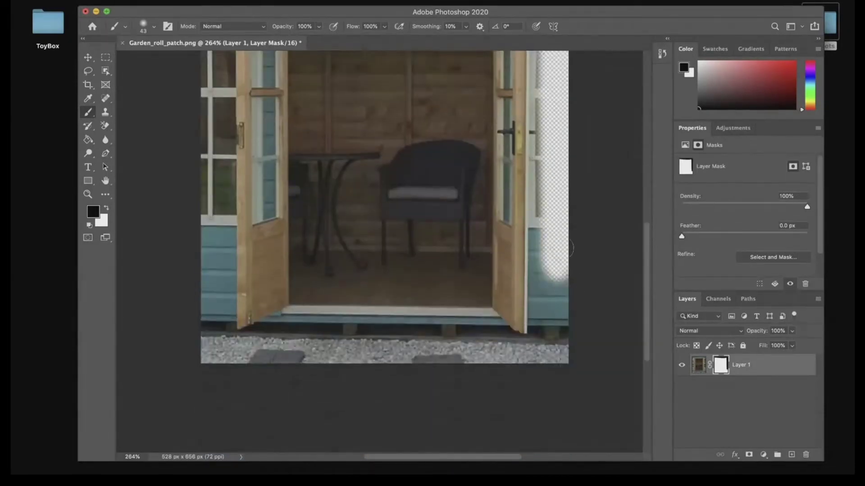
mouse_move(571, 248)
mouse_down()
mouse_move(559, 281)
mouse_move(548, 81)
mouse_up()
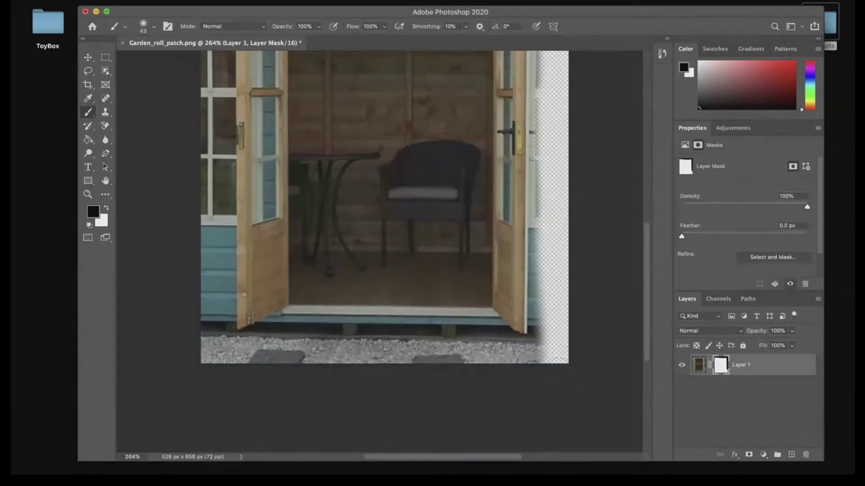
mouse_move(558, 354)
mouse_down()
mouse_move(184, 358)
mouse_move(188, 346)
mouse_move(209, 349)
mouse_move(214, 305)
mouse_move(208, 78)
mouse_move(208, 339)
mouse_move(255, 348)
mouse_move(346, 332)
mouse_move(292, 330)
mouse_move(251, 344)
mouse_move(331, 321)
mouse_move(380, 336)
mouse_move(550, 345)
mouse_up()
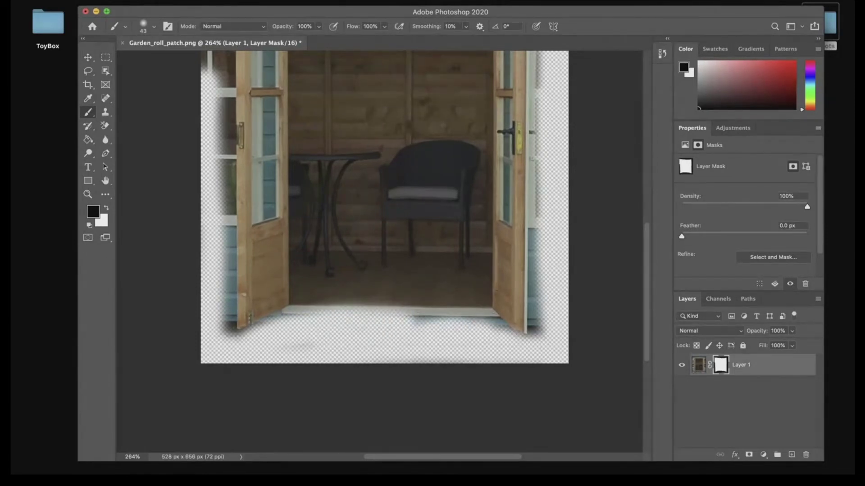
scroll(368, 148, up, 5)
mouse_move(219, 239)
mouse_down()
mouse_move(219, 79)
mouse_move(206, 134)
mouse_move(203, 277)
mouse_up()
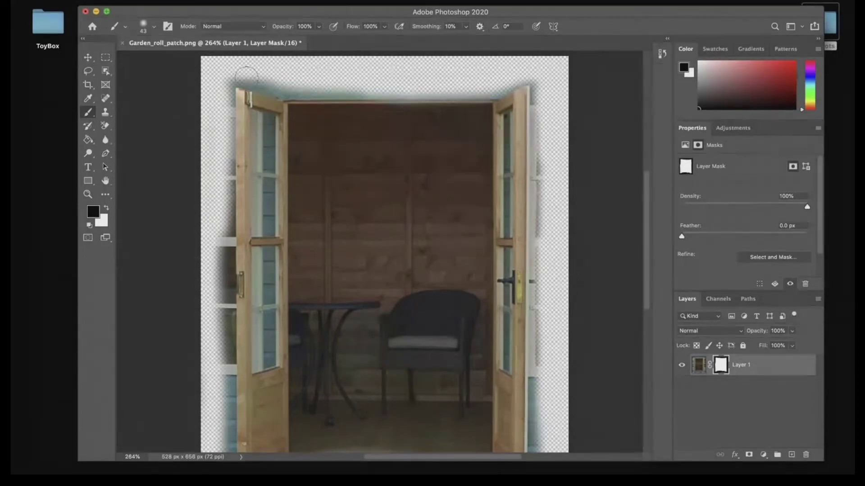
drag(247, 76, 406, 82)
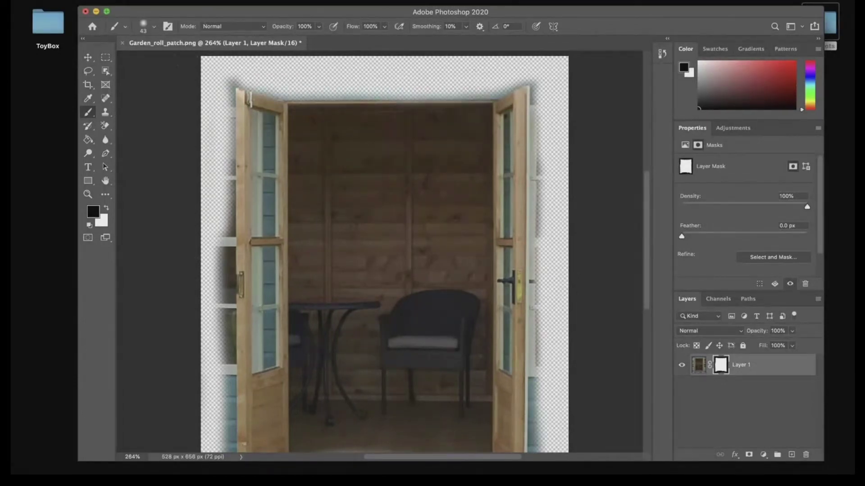
- Quick export the masked patch as a PNG to the patches folder, replacing Garden_roll_patch.png
mouse_move(120, 2)
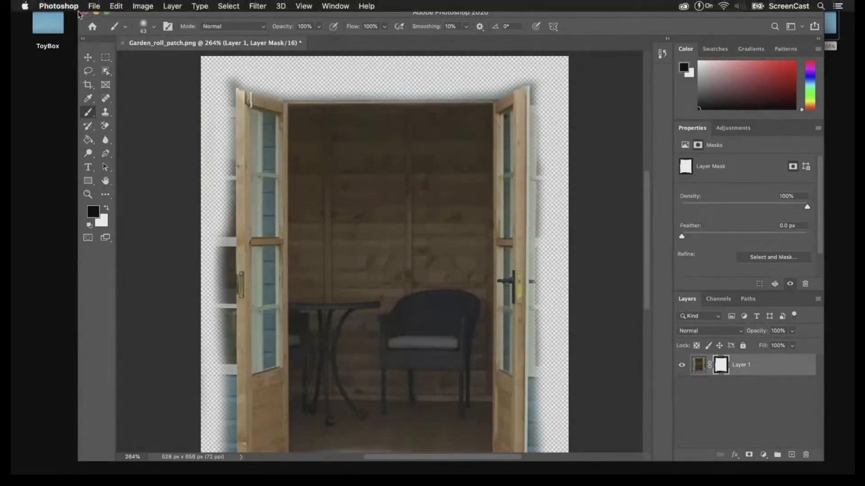
click(92, 7)
mouse_move(234, 152)
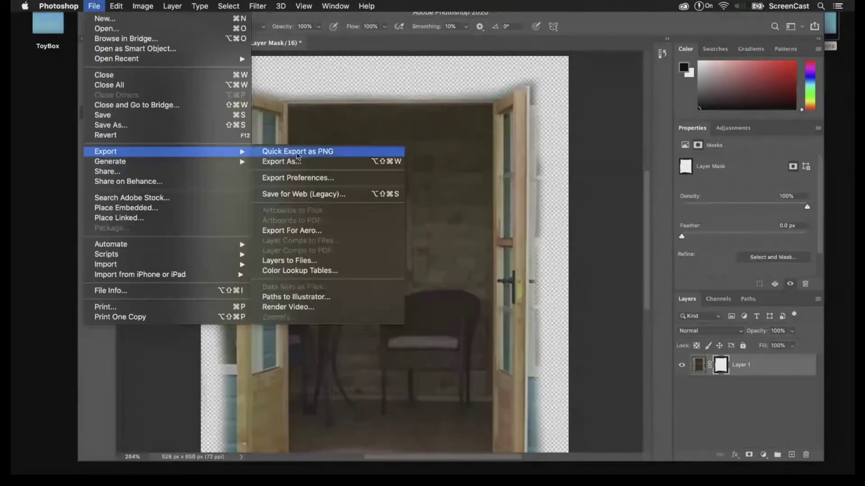
click(301, 156)
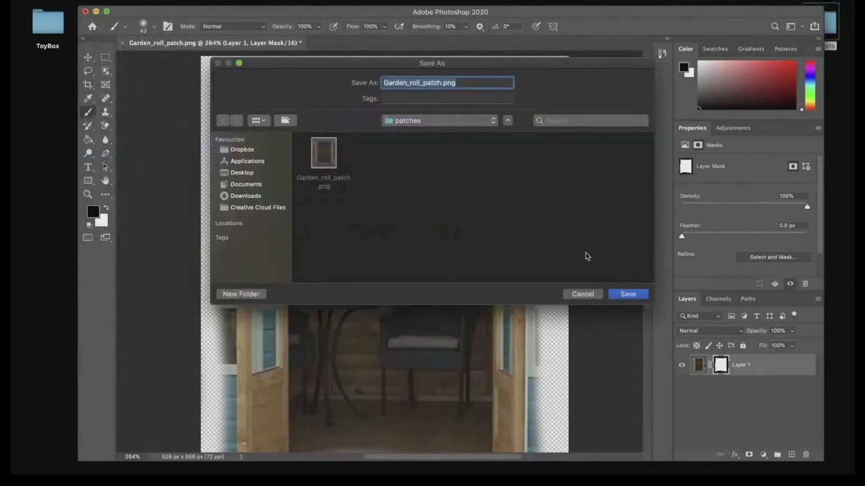
click(640, 295)
click(512, 134)
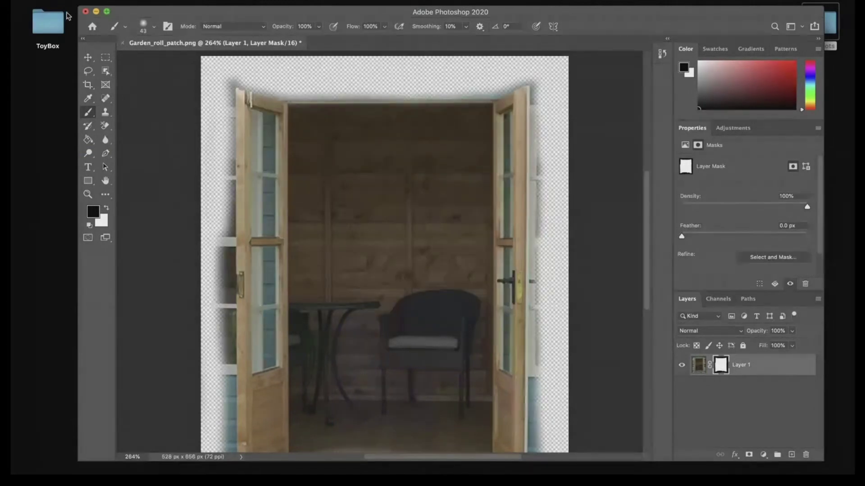
- Close the patch document without saving and close the patches folder window to return to Pano2VR
click(86, 12)
click(396, 164)
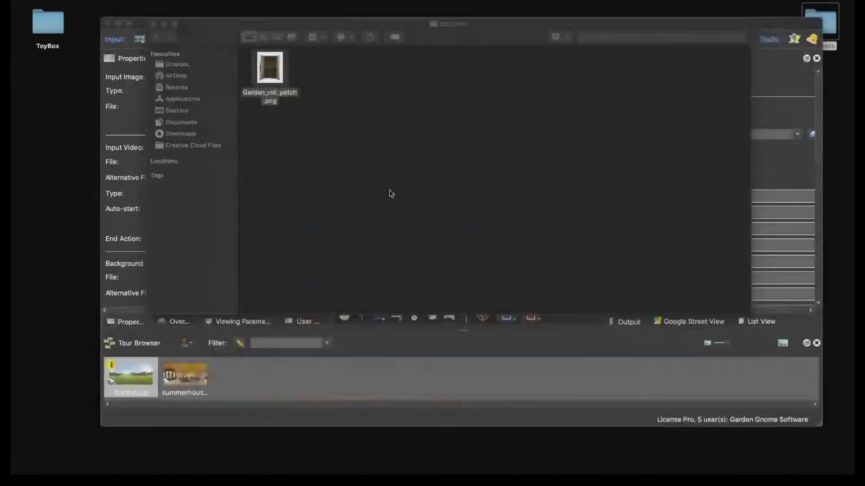
click(153, 23)
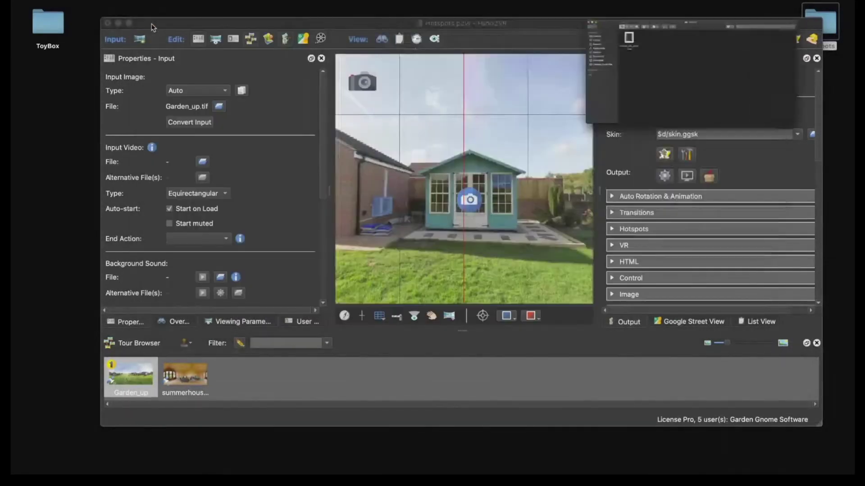
- Generate the output with the edited door patch, overwriting the existing files, check it in the browser preview, and put the preview away
click(473, 204)
click(434, 247)
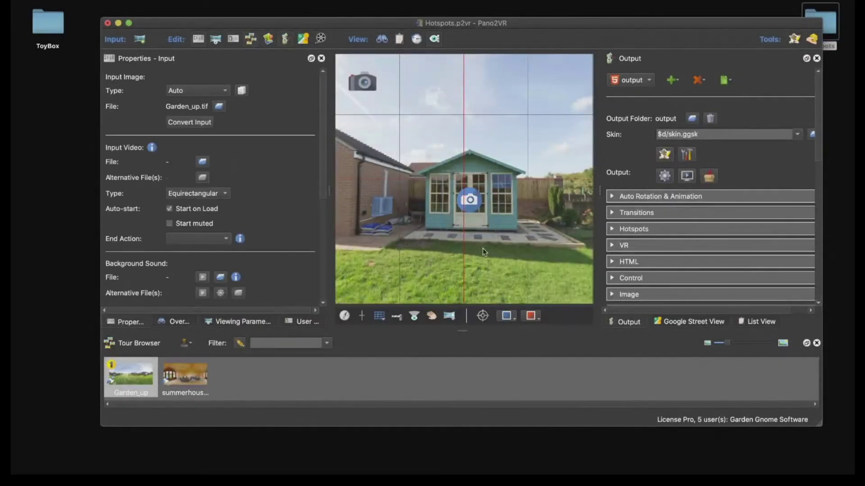
click(664, 176)
click(541, 220)
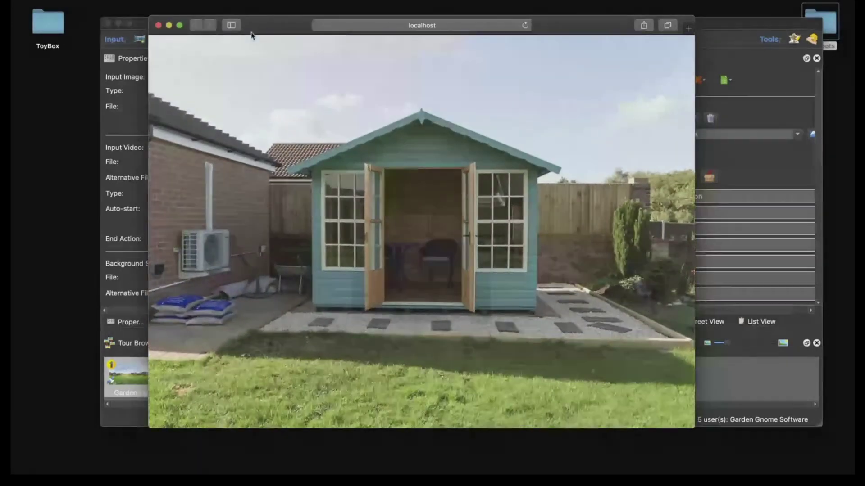
click(169, 24)
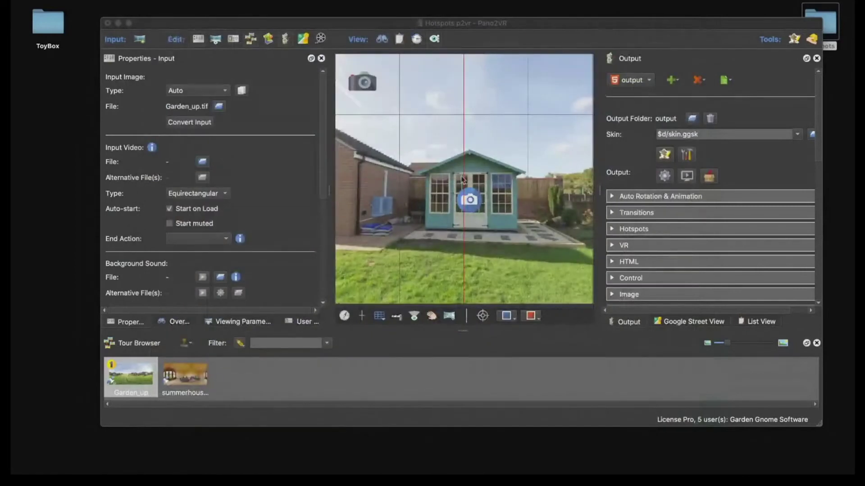
- Generate the Garden_up output again, confirming the overwrite, and show it in the browser
right_click(434, 157)
click(490, 239)
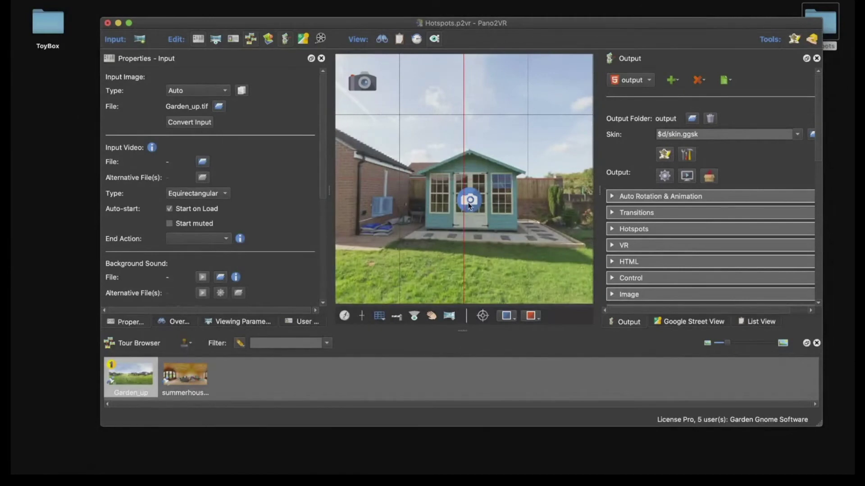
click(664, 176)
key(Return)
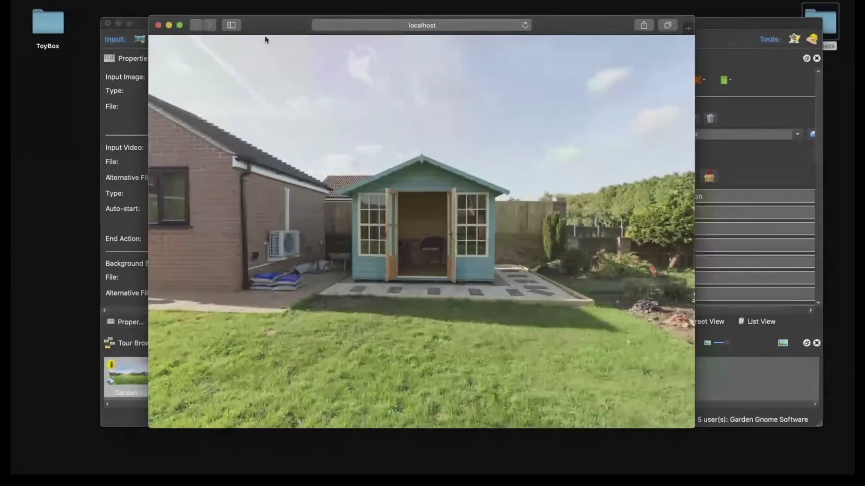
- Empty the browser caches, reload the panorama to inspect the door patch's blended edges, then reopen the preview once more and close it
click(237, 6)
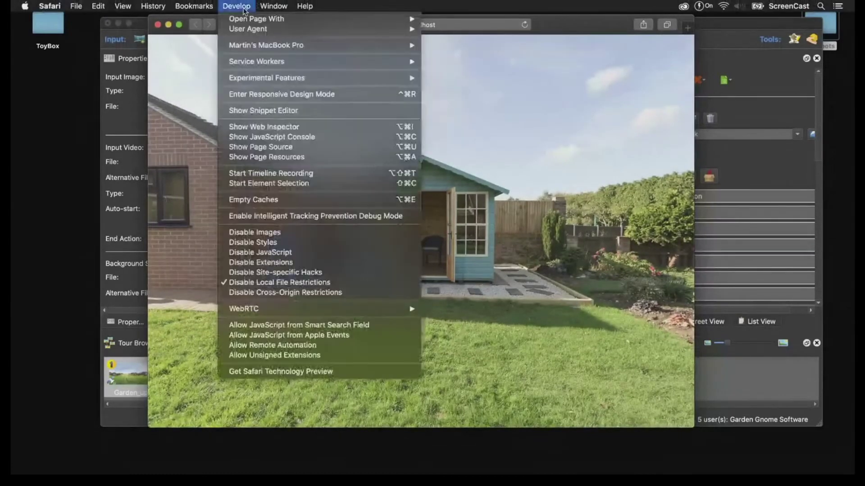
click(280, 194)
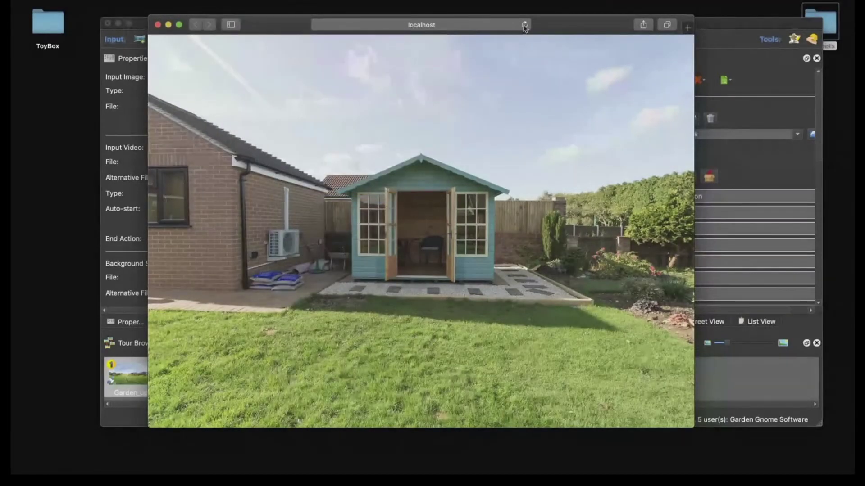
click(525, 26)
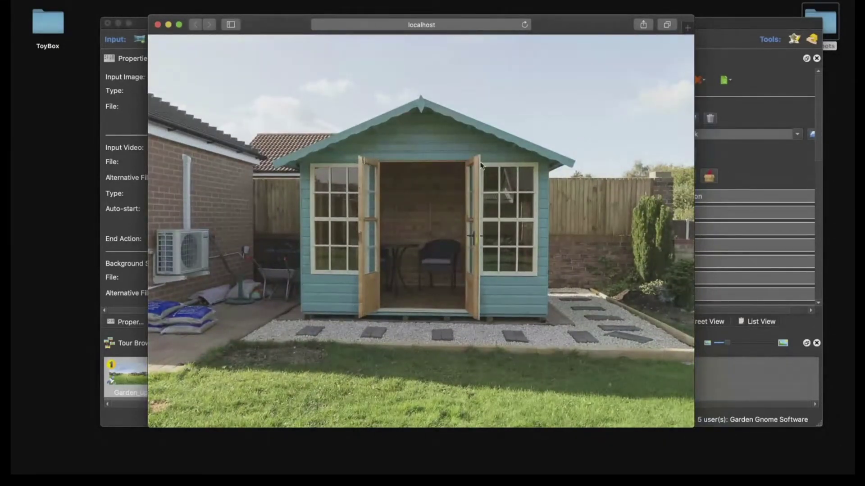
click(158, 25)
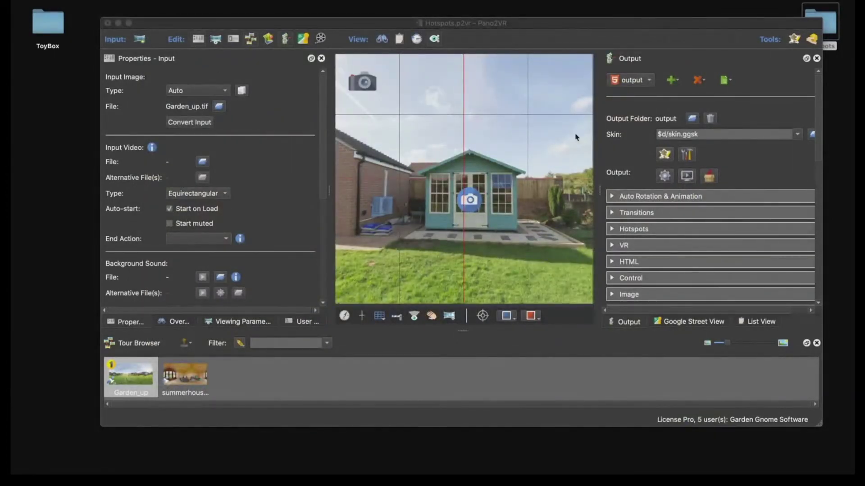
click(685, 176)
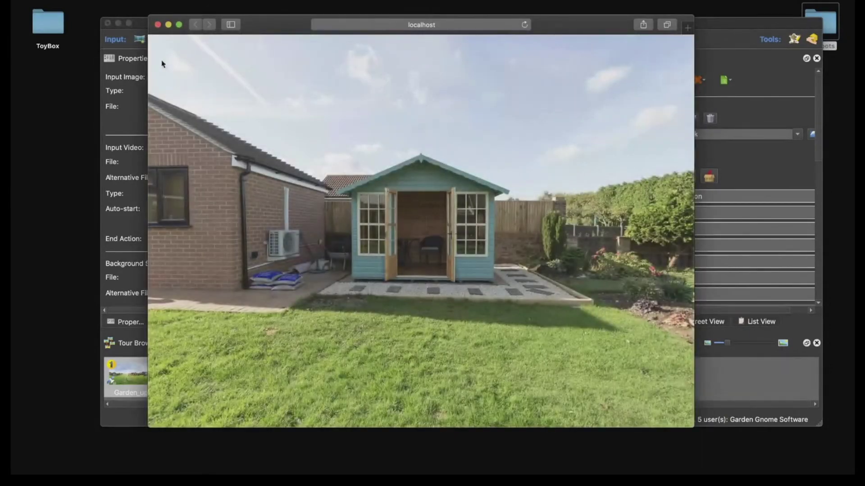
click(158, 25)
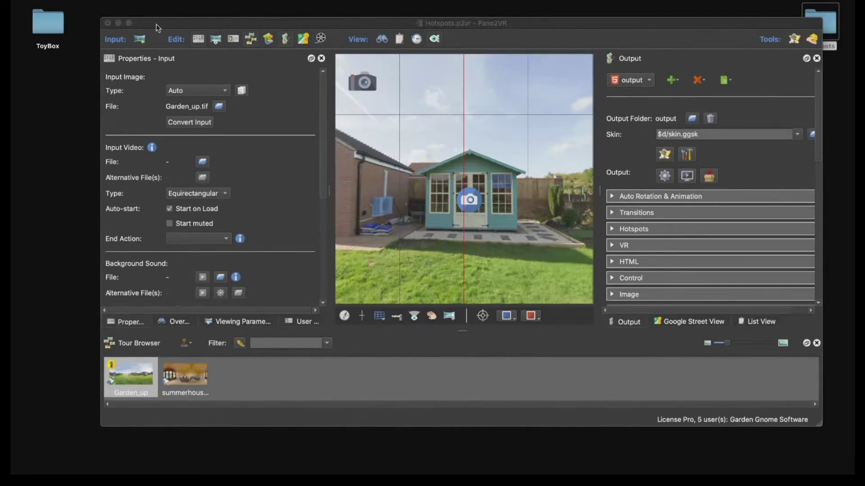
- Open skin.ggsk in the Skin Editor, collapse and hide the SlidOut element, and turn off the display of off-canvas elements
click(664, 155)
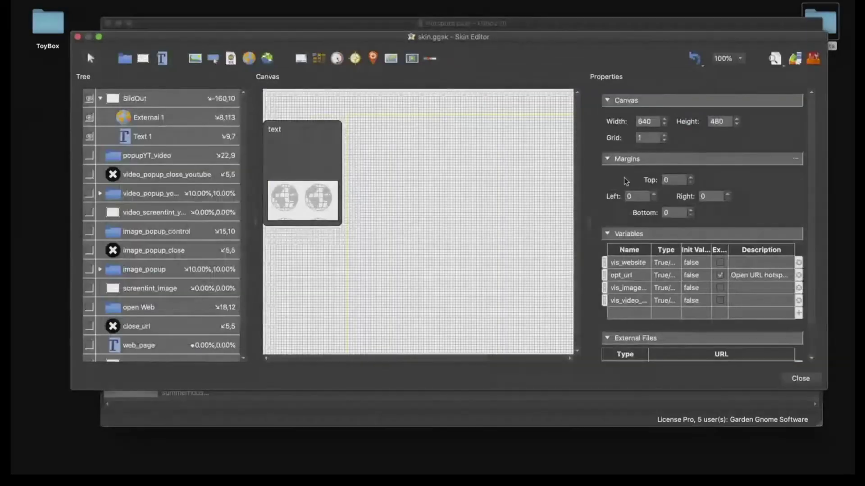
click(100, 98)
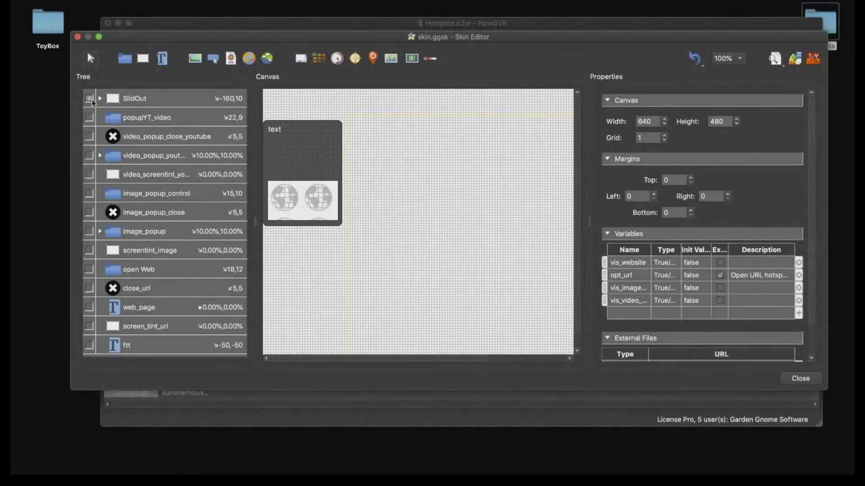
click(89, 98)
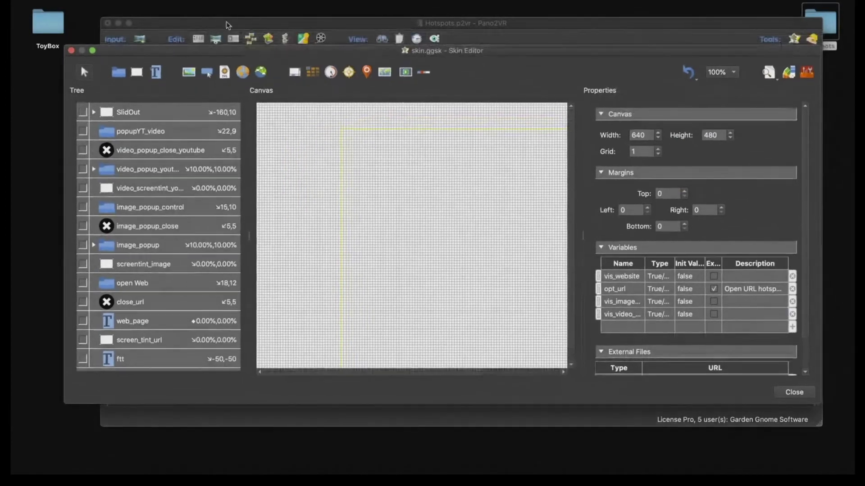
click(207, 7)
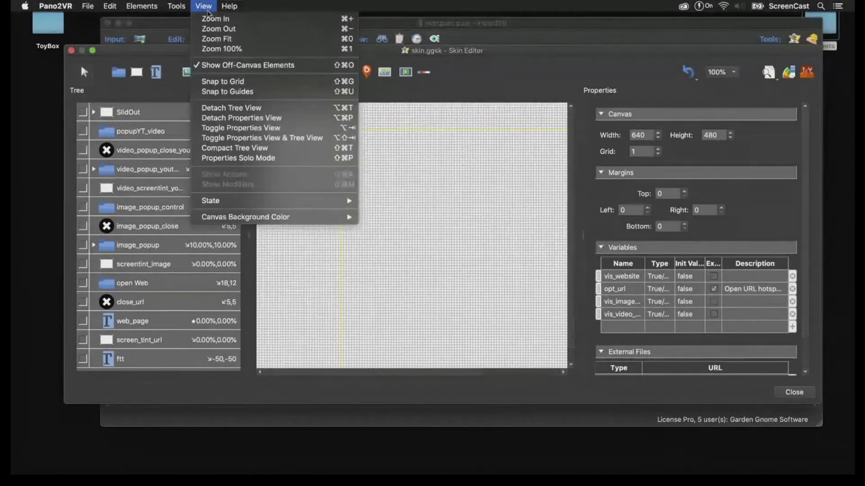
click(237, 65)
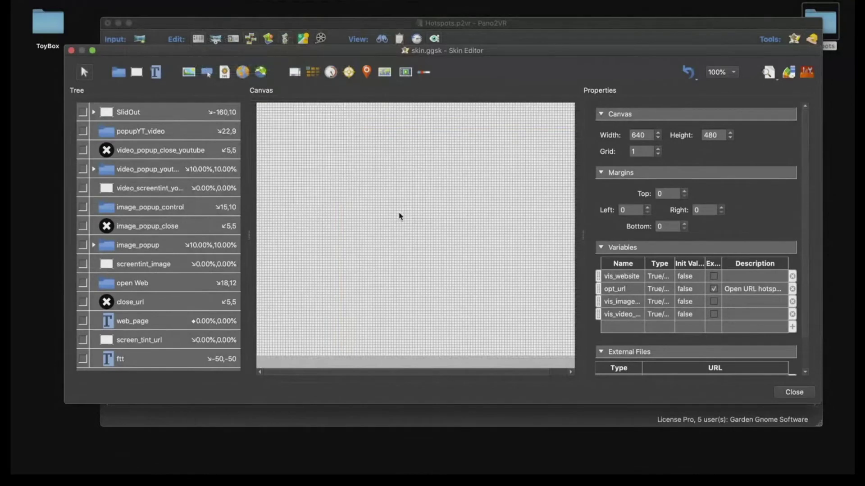
- Add a container with the ID RollOver to the skin canvas and move it to X 16, Y 16 pixels
click(120, 72)
click(289, 122)
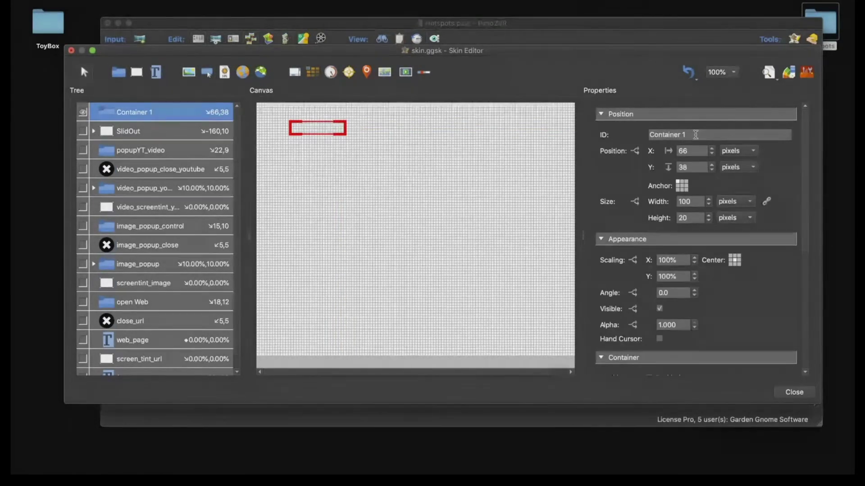
drag(696, 134, 640, 134)
text(R)
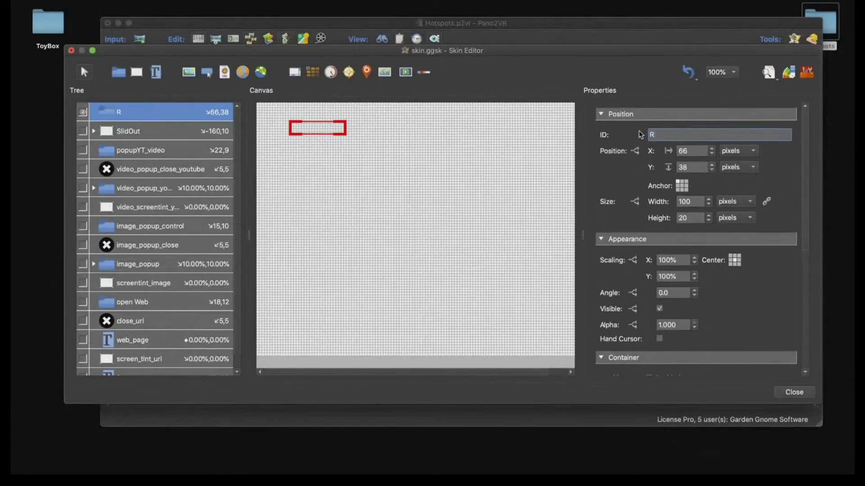
text(ollOver)
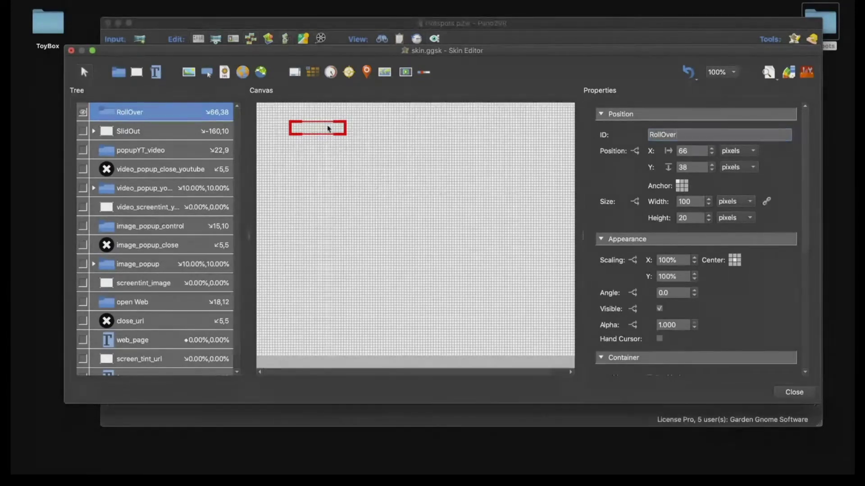
drag(329, 127, 294, 114)
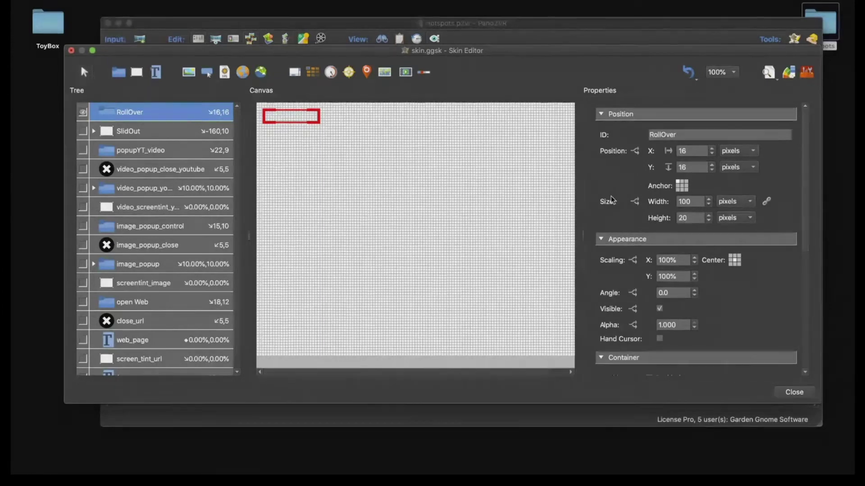
click(796, 394)
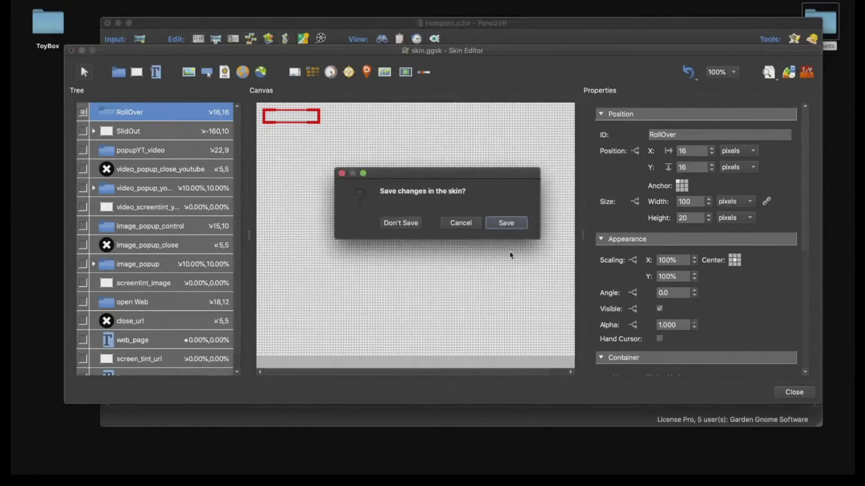
click(459, 229)
- Give the RollOver container an action with source Node Changed, action Media, type Visibility Media and mode Hide
scroll(714, 270, down, 5)
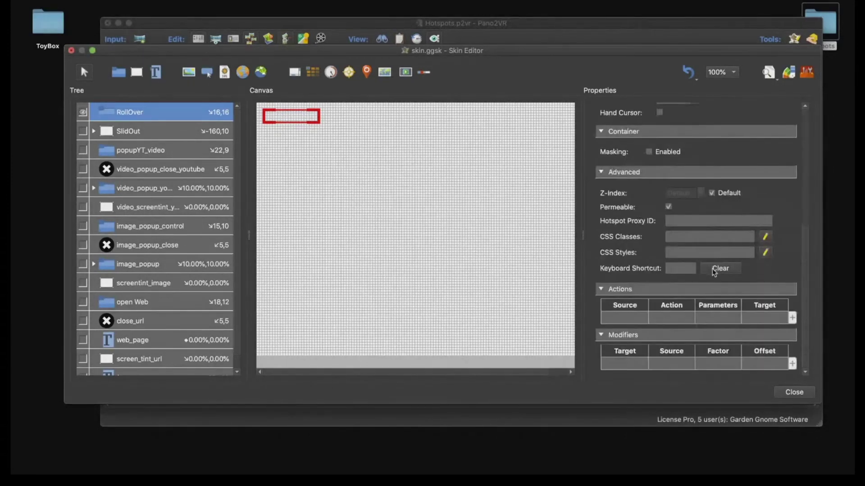
double_click(633, 317)
click(434, 198)
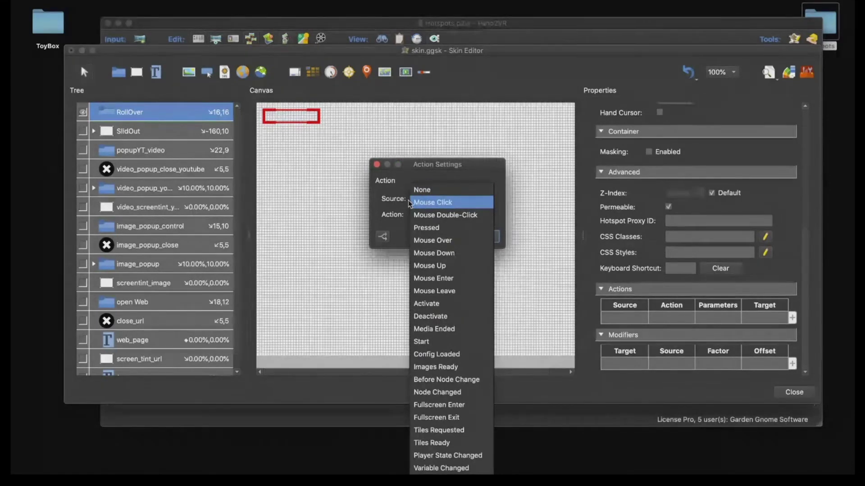
click(466, 393)
drag(416, 167, 390, 109)
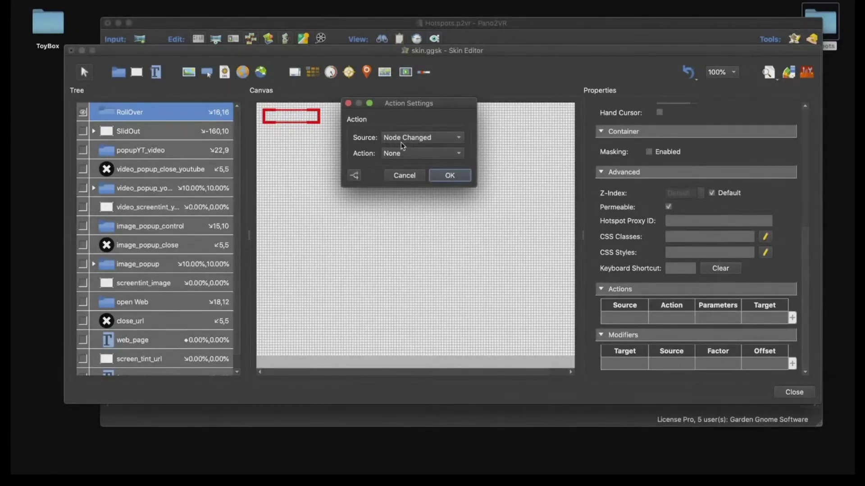
click(403, 154)
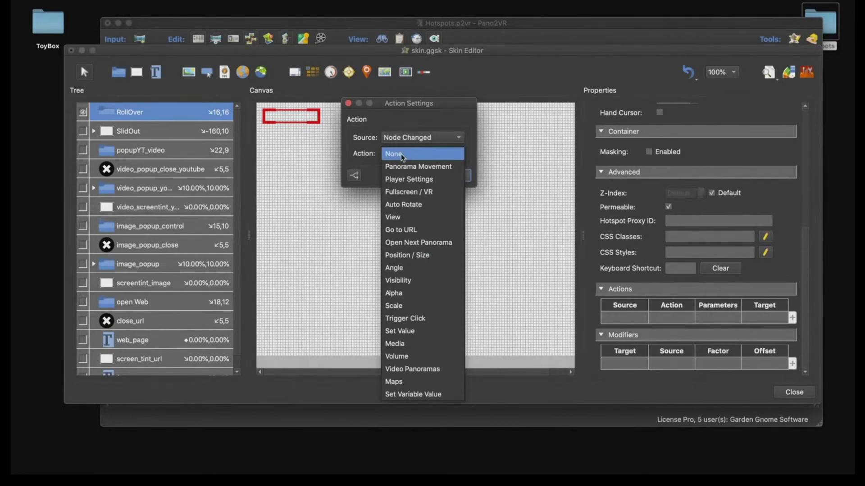
click(395, 344)
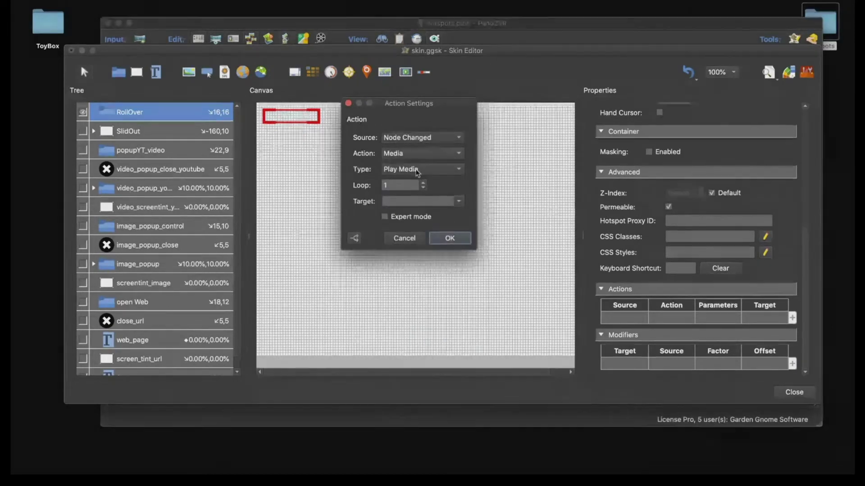
click(417, 170)
click(415, 257)
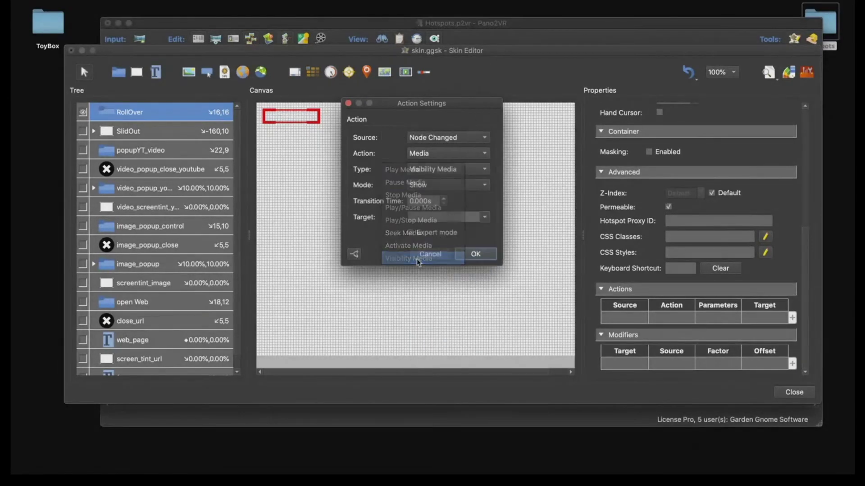
click(427, 186)
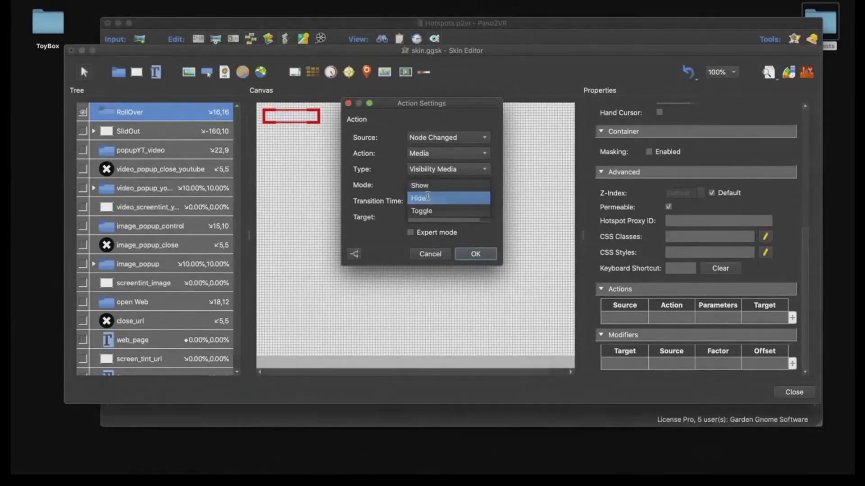
click(428, 196)
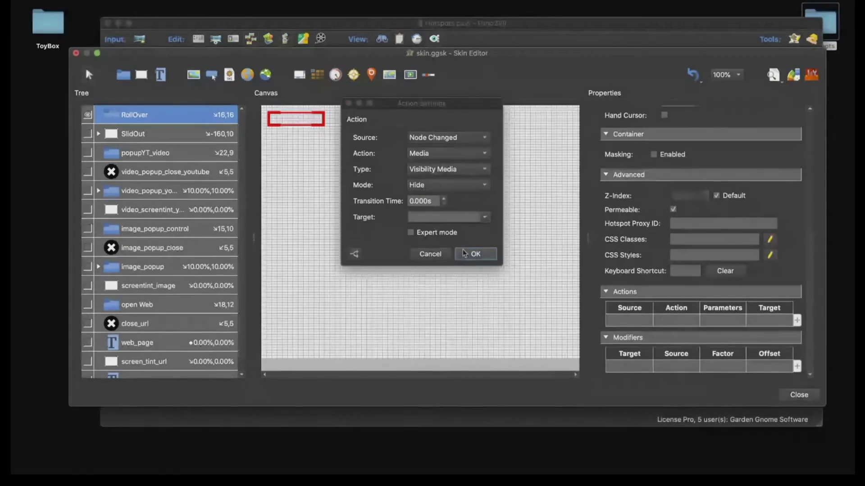
click(475, 254)
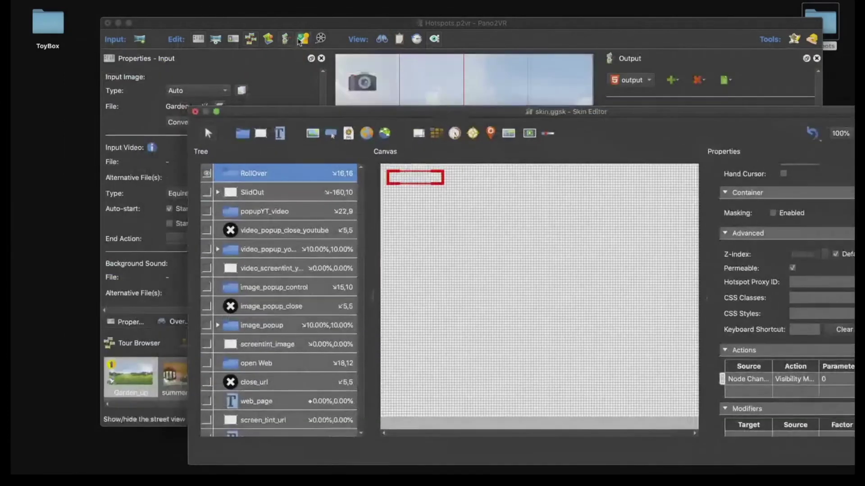
- Change the ID of the pinned door patch image in the Garden_up panorama to roll_door
click(283, 28)
click(468, 200)
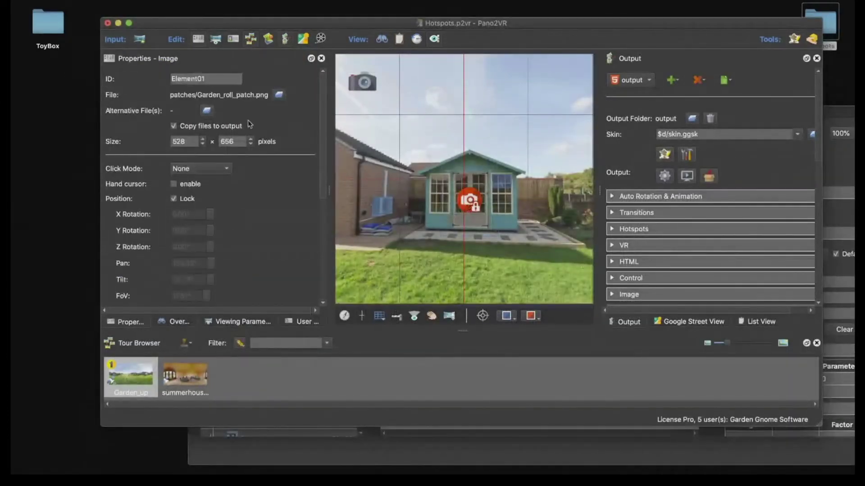
drag(209, 79, 151, 78)
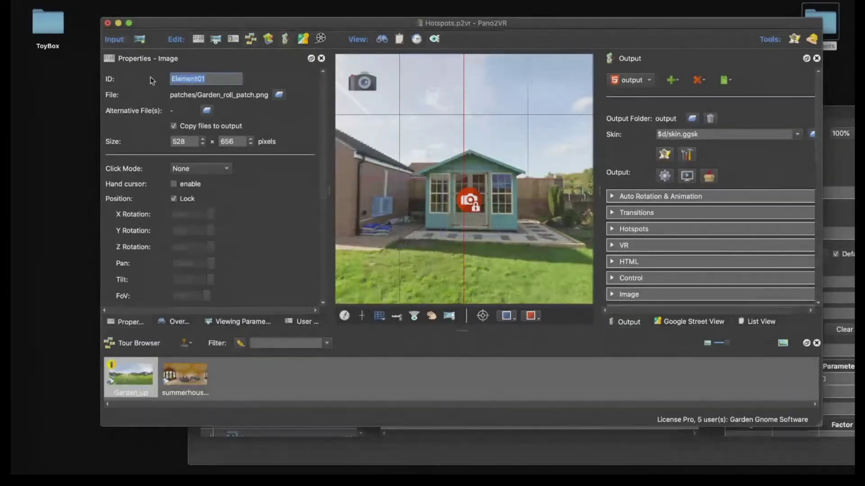
text(roll_door)
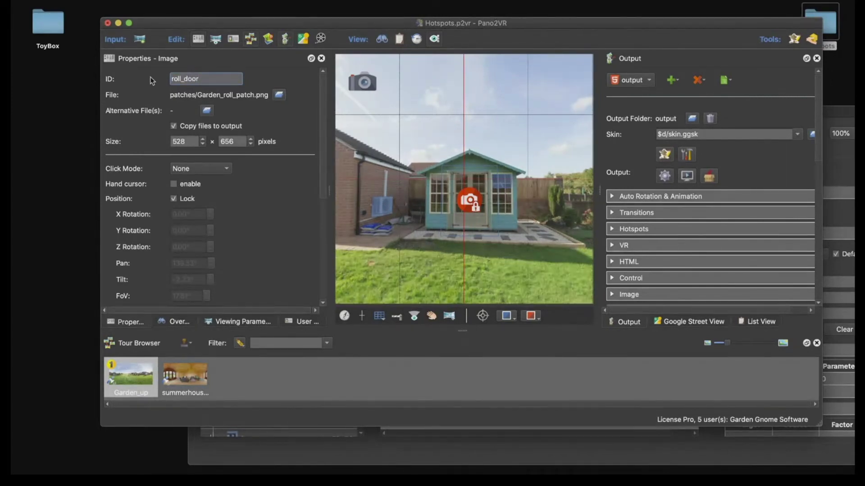
click(434, 256)
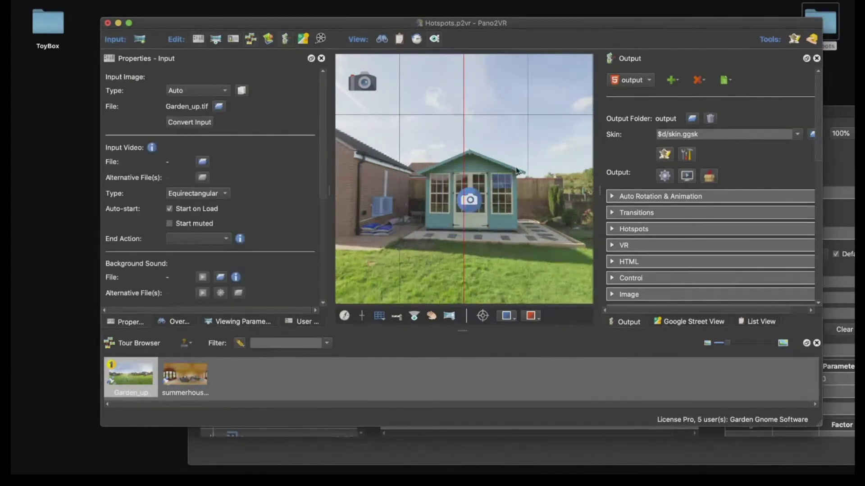
- Set the target of the RollOver container's Node Changed action to roll.*
click(684, 154)
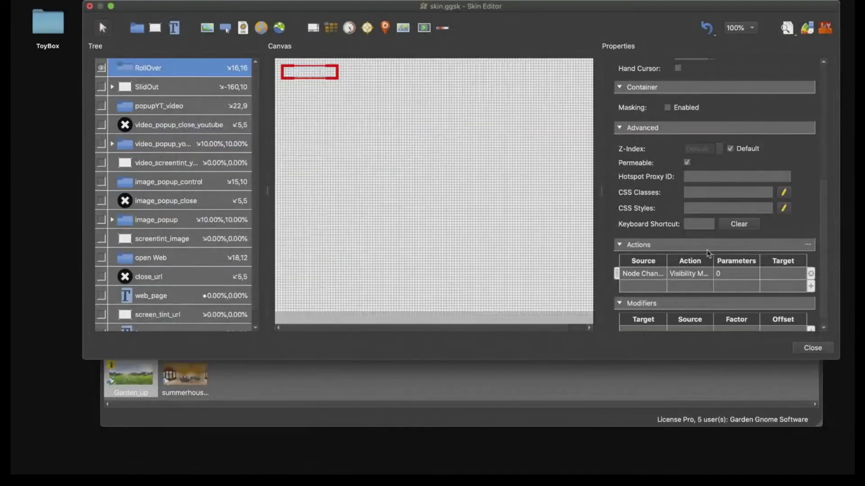
scroll(709, 254, down, 1)
double_click(651, 266)
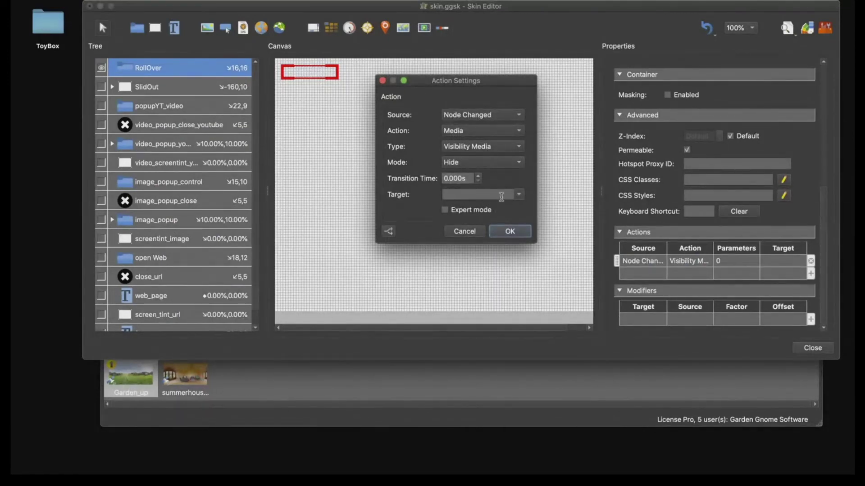
click(519, 194)
click(490, 205)
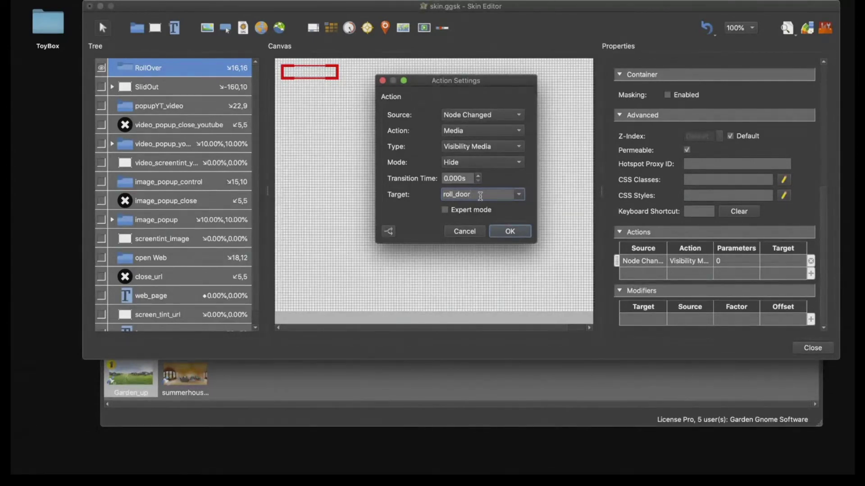
key(BackSpace)
key(BackSpace)
key(BackSpace)
key(BackSpace)
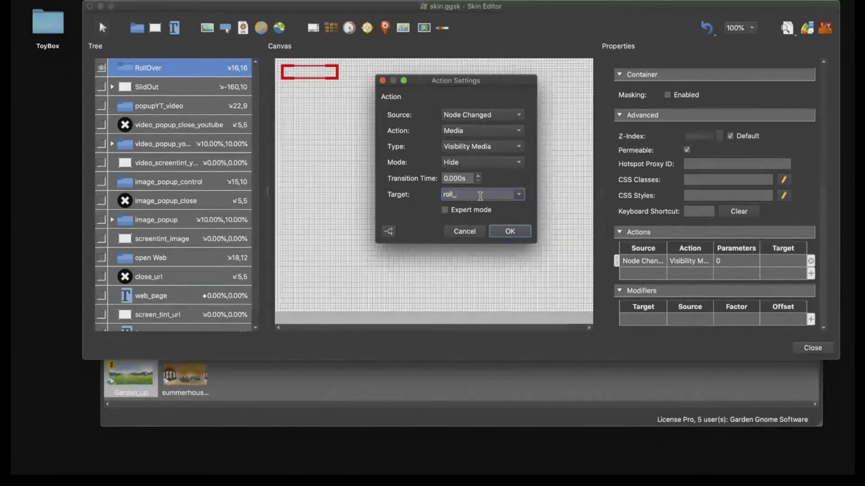
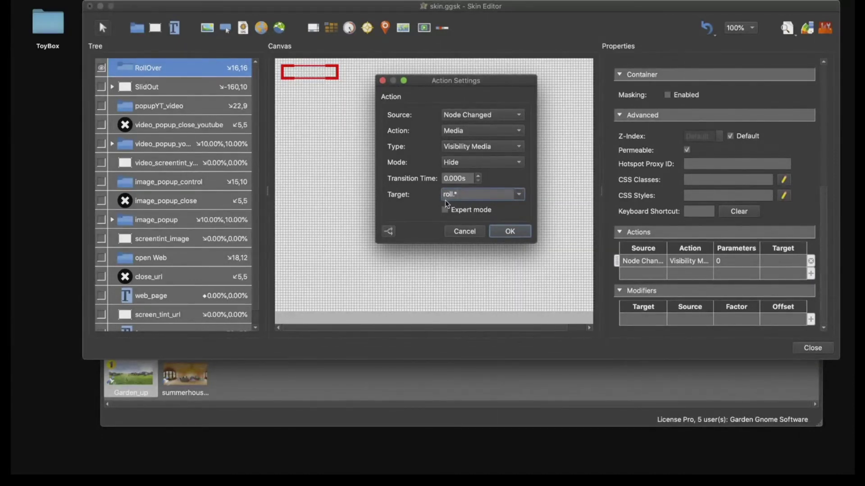
click(508, 231)
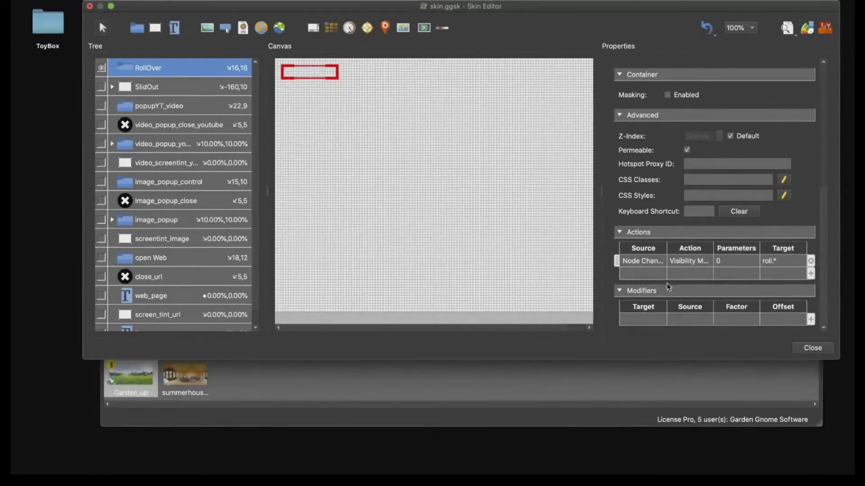
- Save and close the skin, generate the output again, check the summerhouse doors in the browser preview, and close it
click(812, 348)
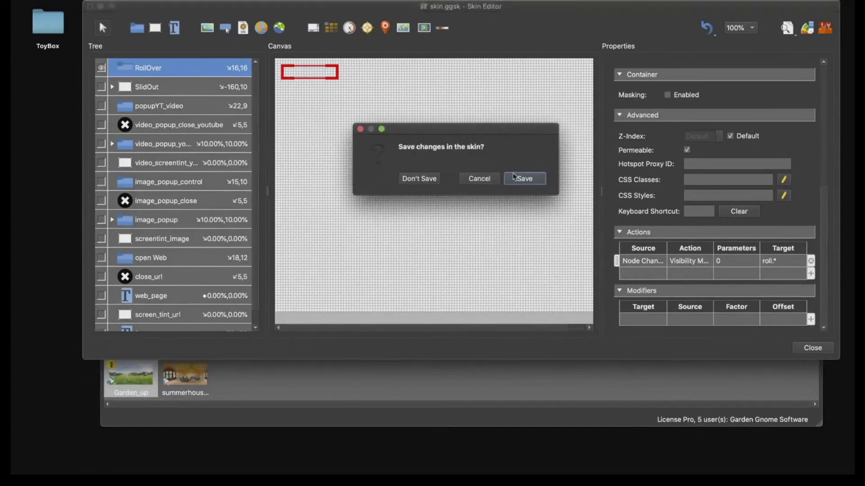
click(519, 177)
click(664, 176)
click(540, 219)
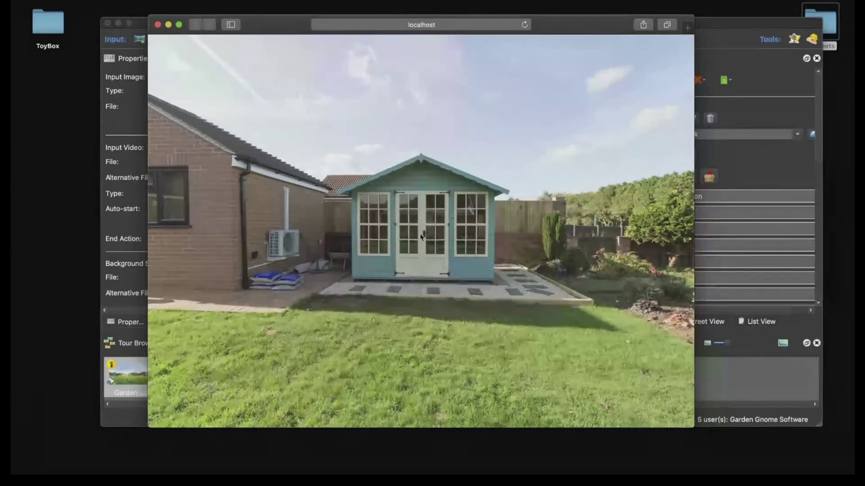
click(424, 234)
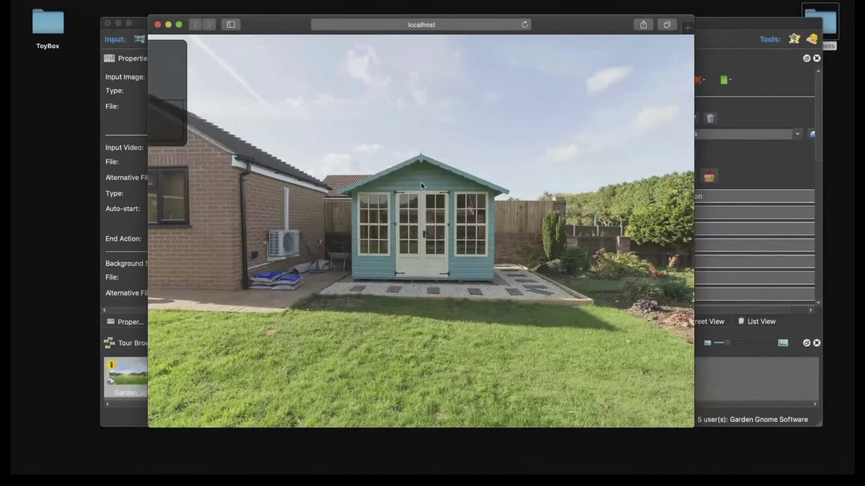
click(157, 24)
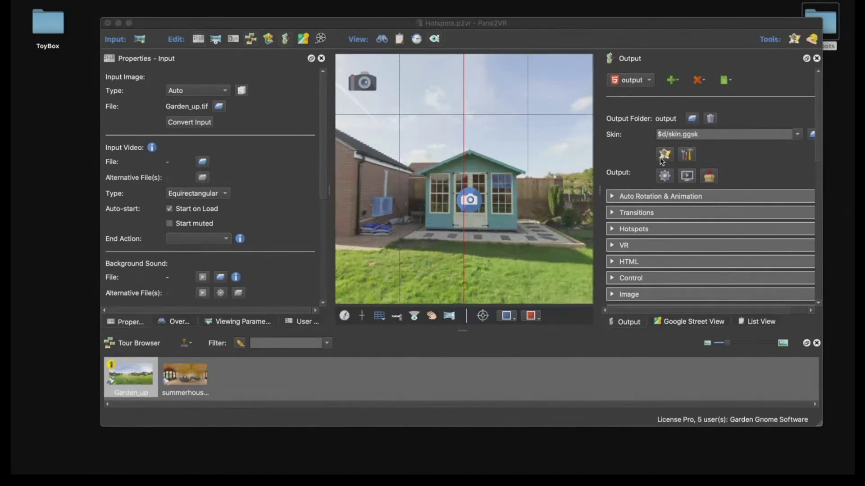
- Give the polygon hotspot over the door handle the description roll_door and the ID roll
scroll(509, 210, up, 8)
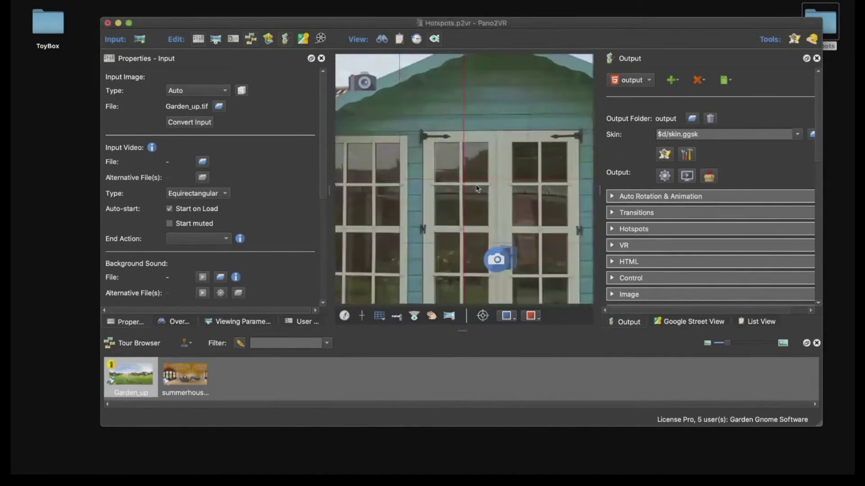
scroll(478, 188, up, 5)
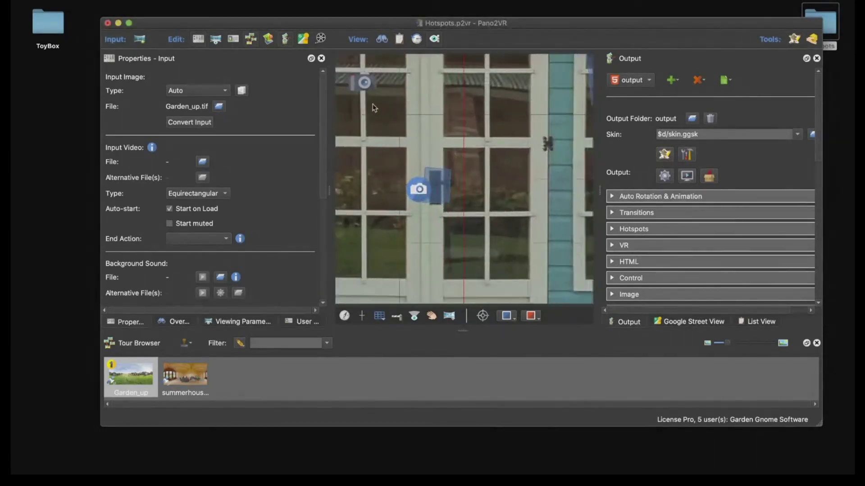
click(429, 177)
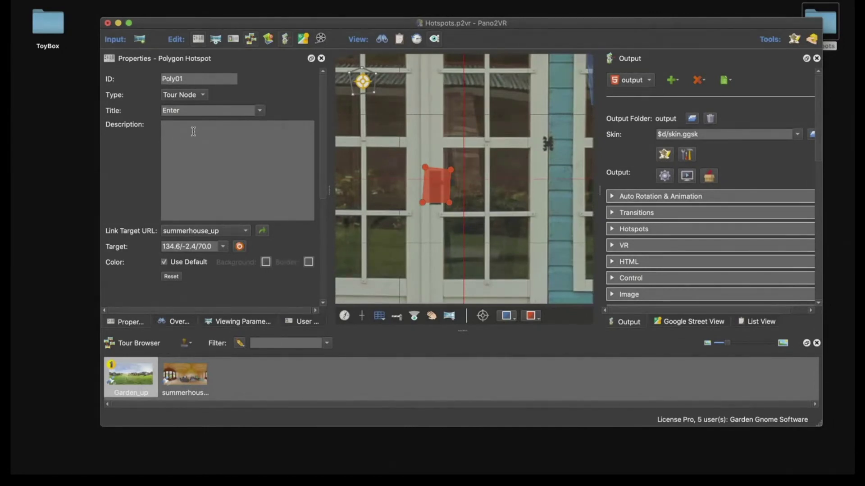
text(oll_door)
drag(199, 78, 141, 79)
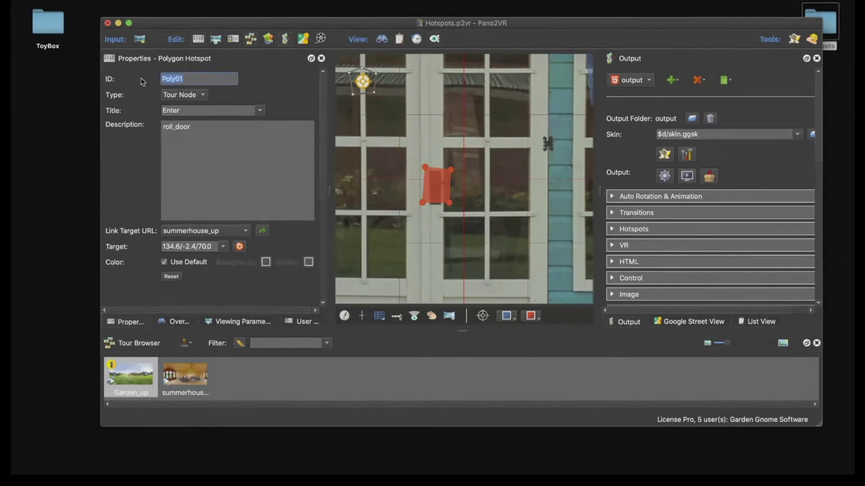
text(roll)
- Reopen the skin and set the RollOver container's Hotspot Proxy ID to roll
click(663, 155)
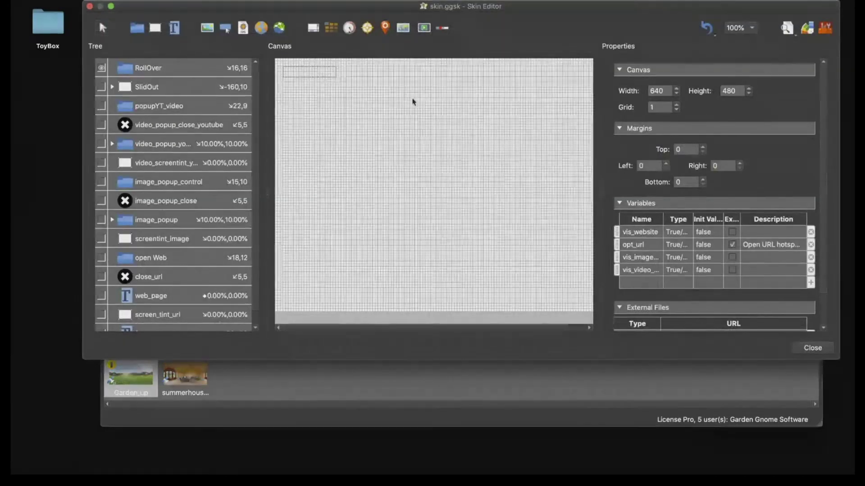
click(304, 73)
scroll(730, 264, down, 10)
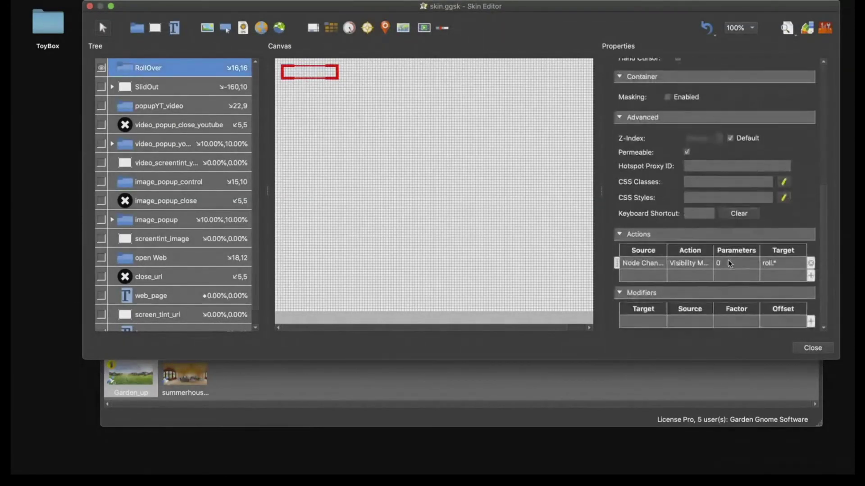
click(694, 165)
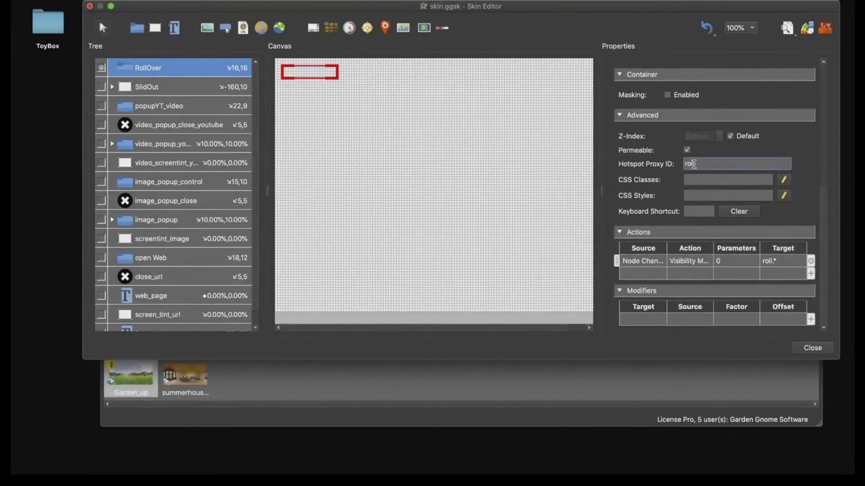
- Add a Mouse Enter action to the RollOver container using Visibility Media in Show mode with a transition time of 0.5 s
drag(376, 6, 430, 38)
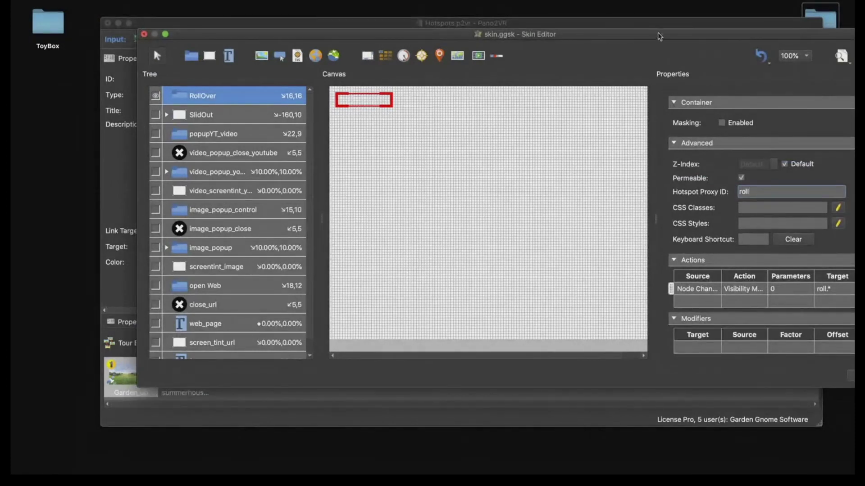
drag(658, 36, 564, 12)
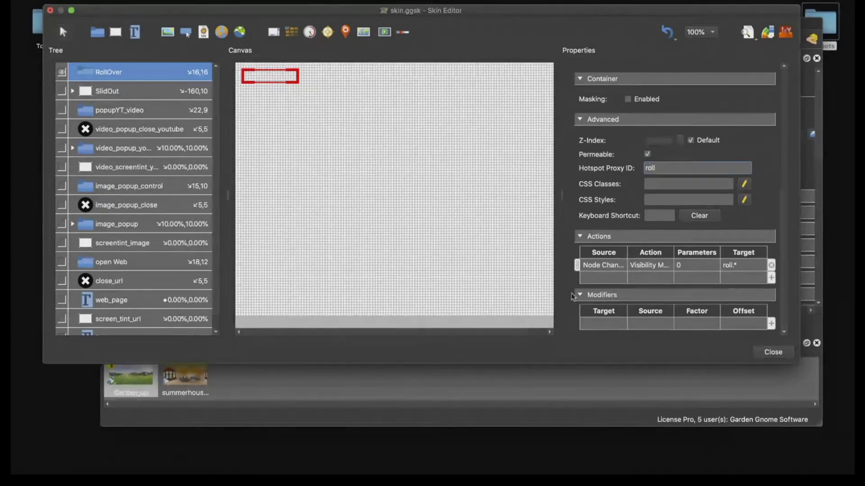
double_click(603, 282)
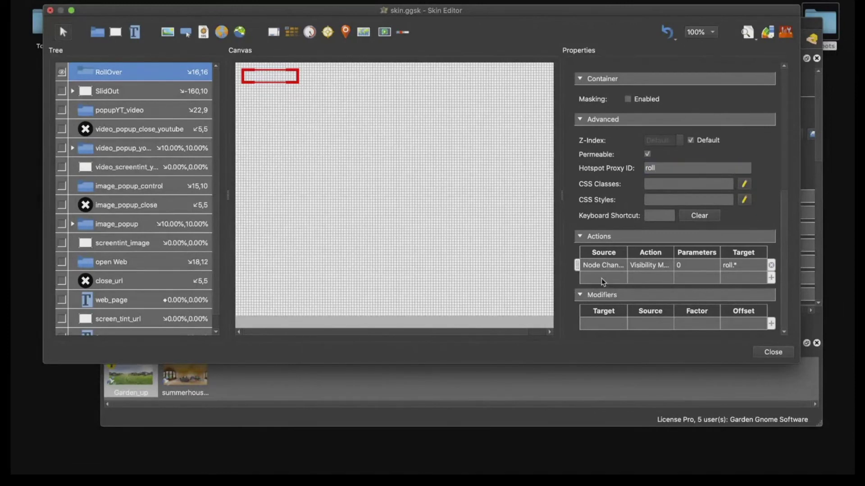
click(416, 159)
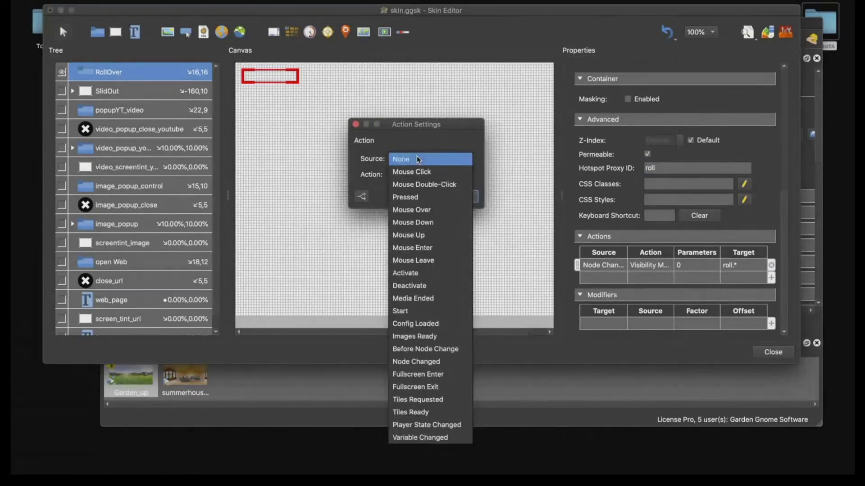
click(421, 248)
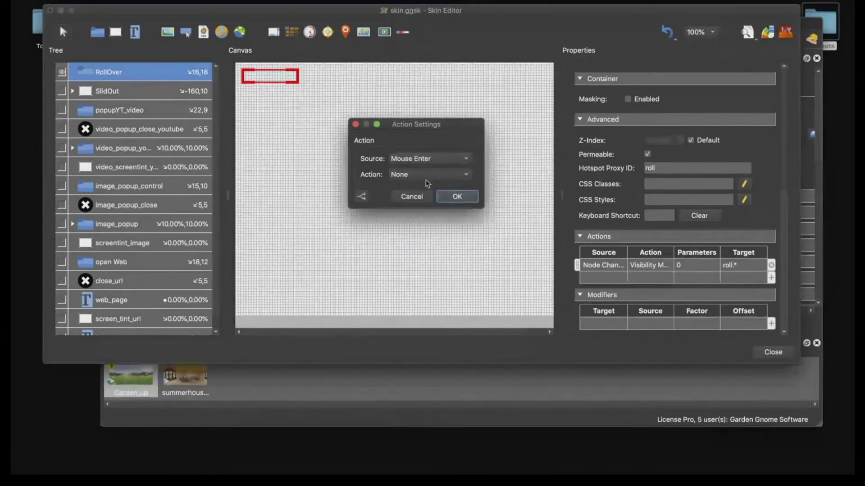
click(427, 175)
click(430, 362)
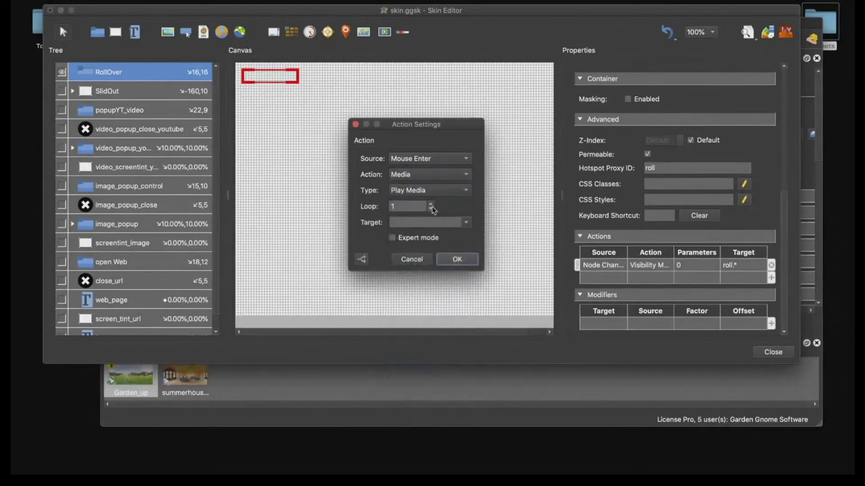
click(396, 190)
click(422, 279)
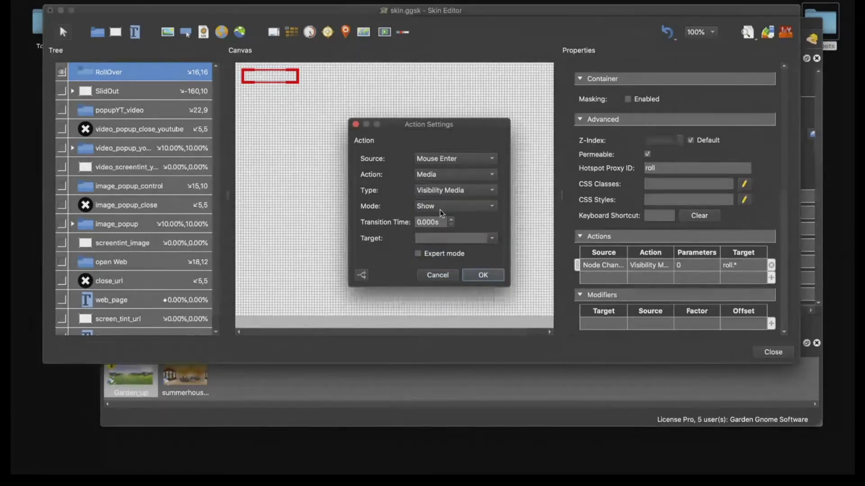
drag(443, 222, 409, 223)
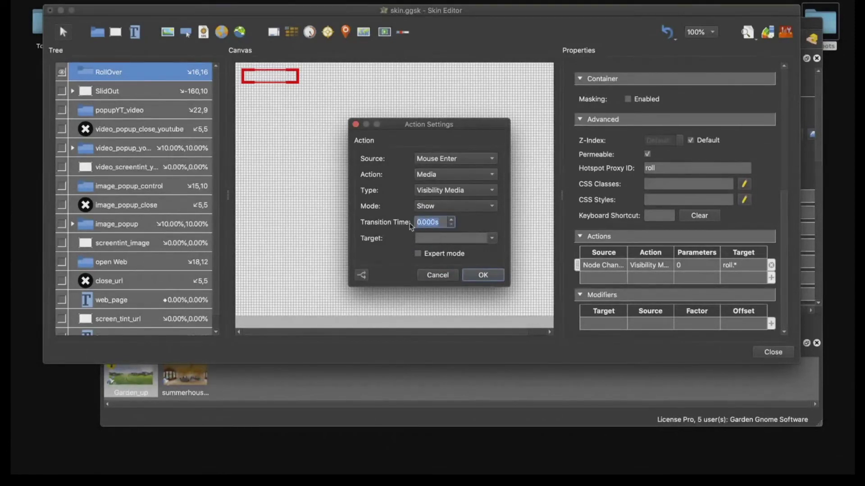
text(.5s)
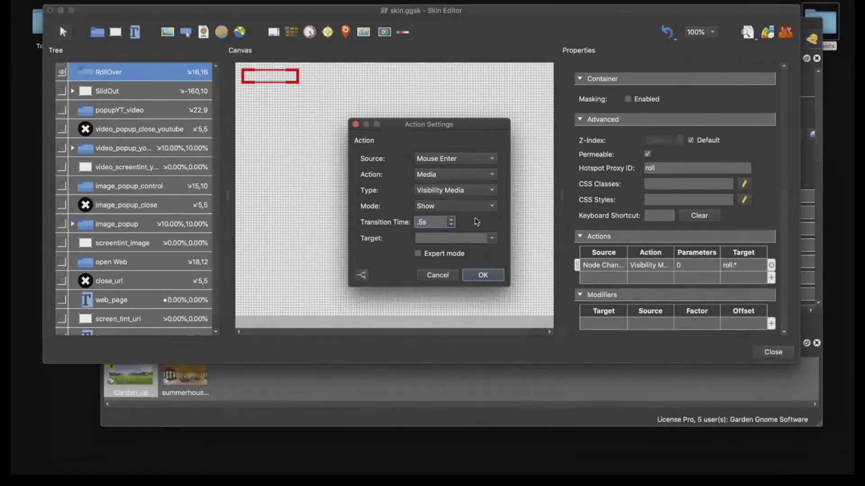
- Set the Mouse Enter action's target to the hotspot description placeholder $(hd) and confirm the action
click(490, 238)
click(471, 249)
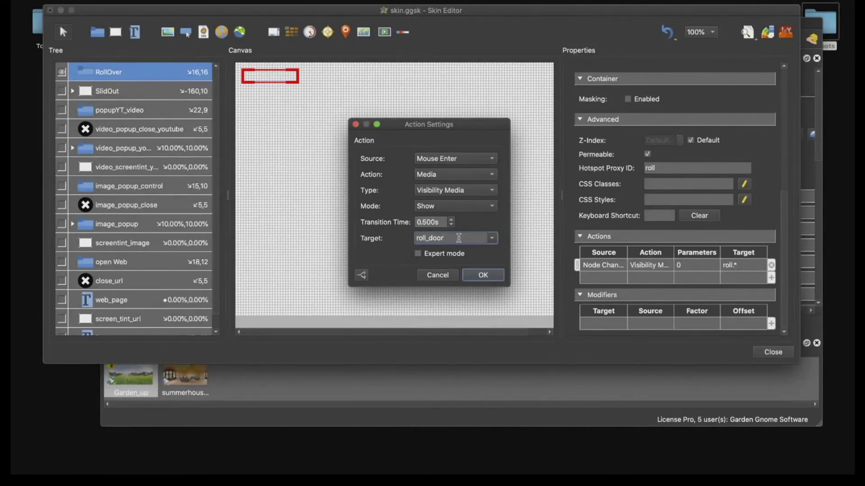
drag(459, 237, 392, 238)
text($(hd)
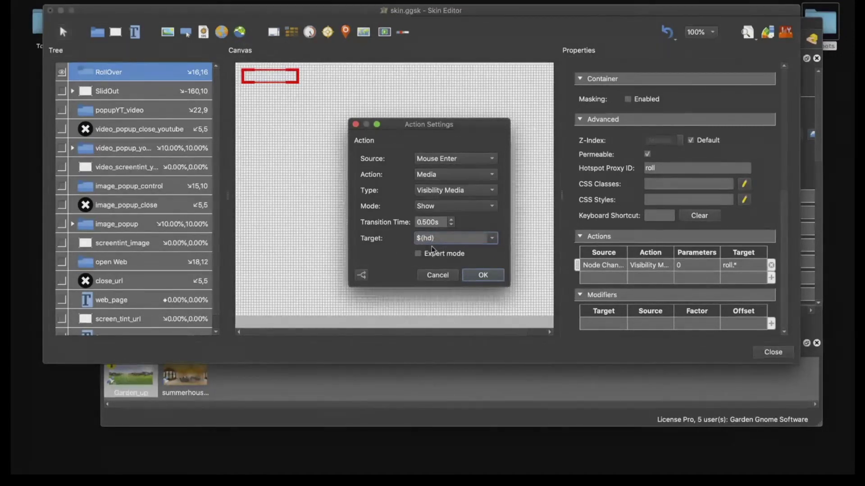
click(482, 275)
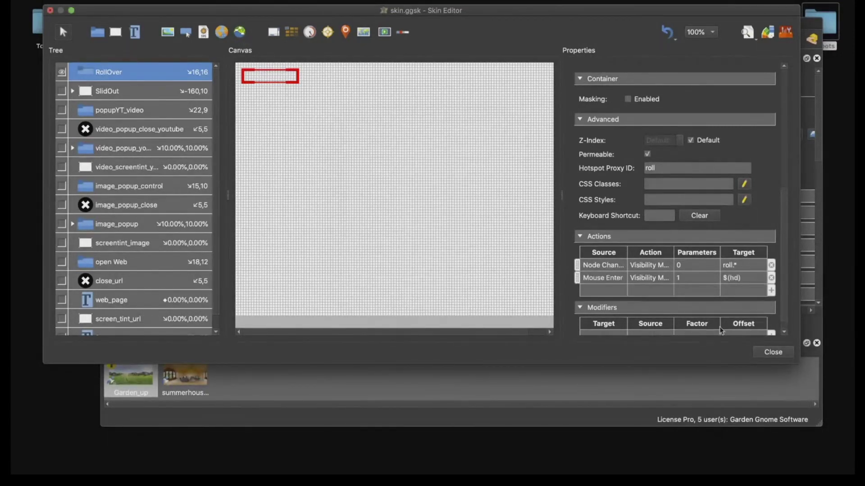
- Save and close the skin, generate the output, test rolling over the summerhouse door handle in the browser preview, and close it
click(773, 352)
click(485, 182)
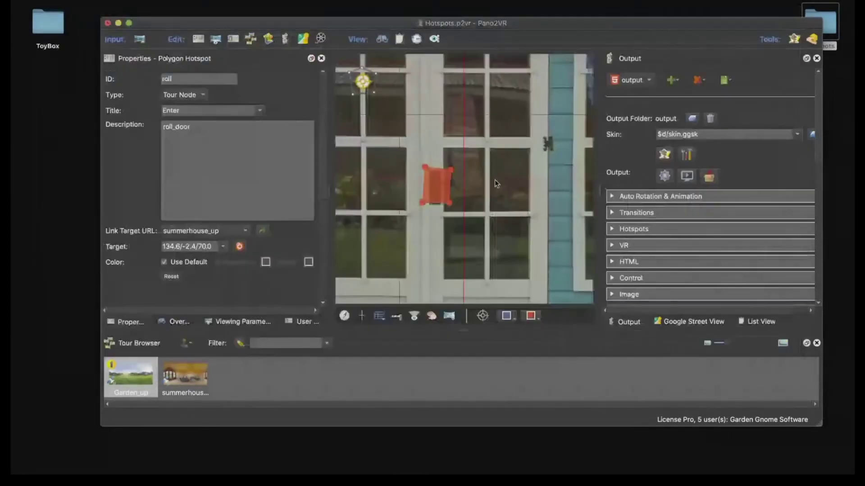
click(665, 176)
click(530, 225)
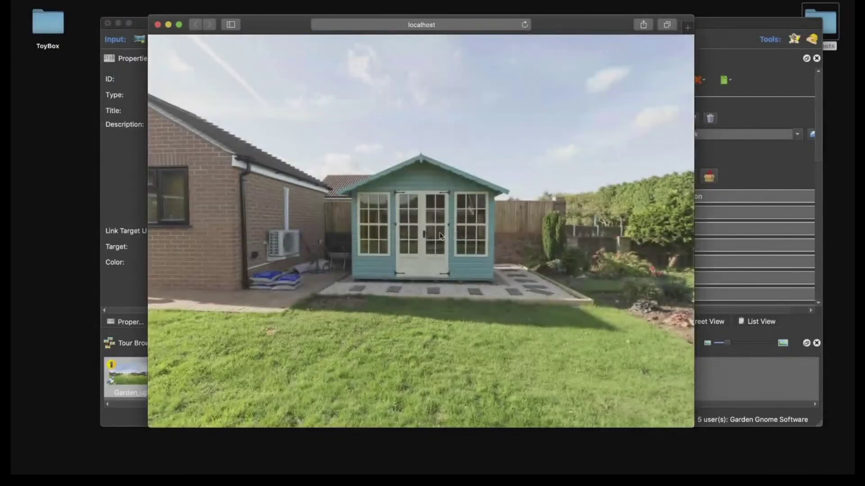
mouse_move(425, 237)
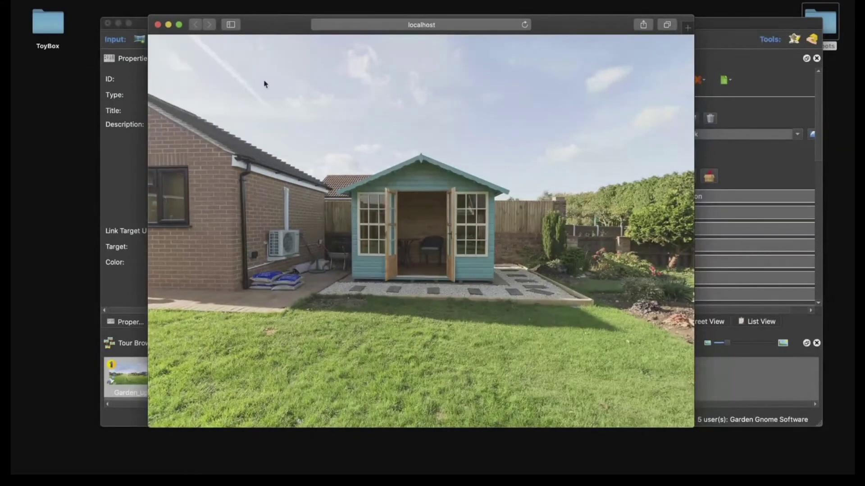
click(158, 25)
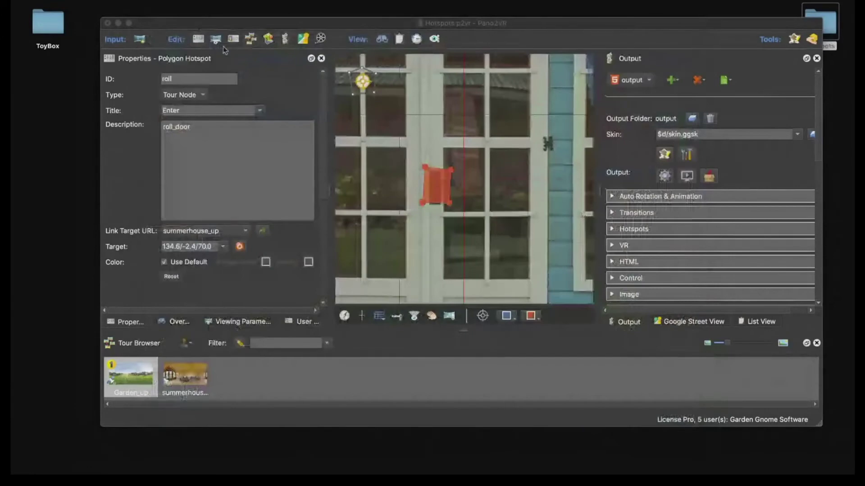
- Reopen the skin and duplicate the RollOver container's Mouse Enter action
click(664, 154)
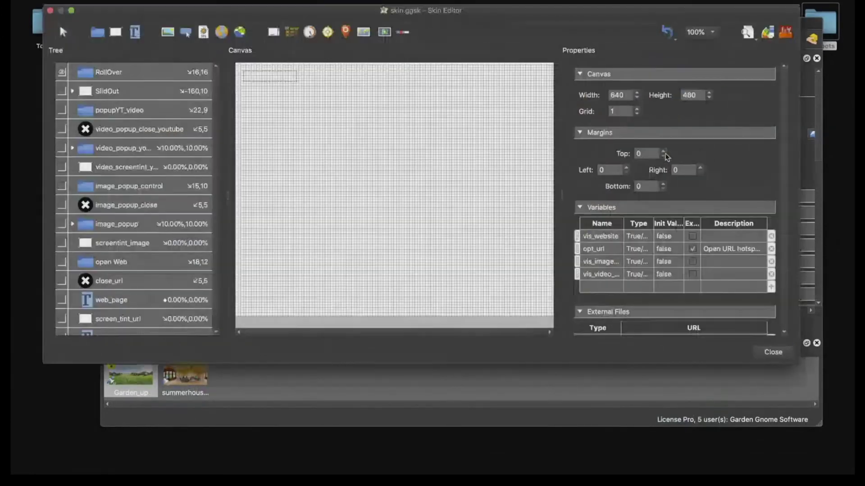
click(145, 79)
scroll(680, 262, down, 10)
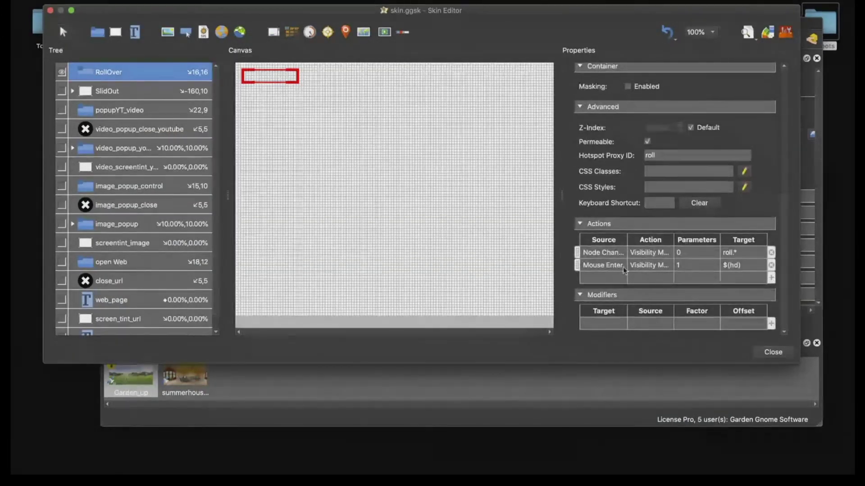
click(607, 267)
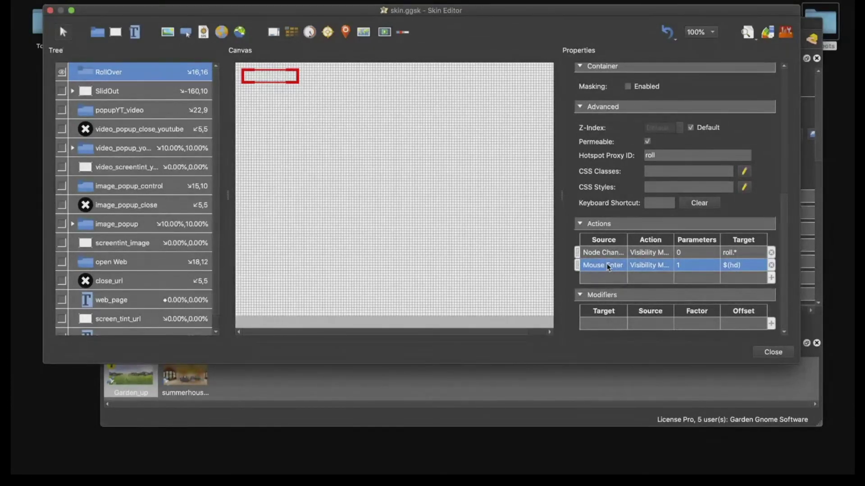
click(609, 278)
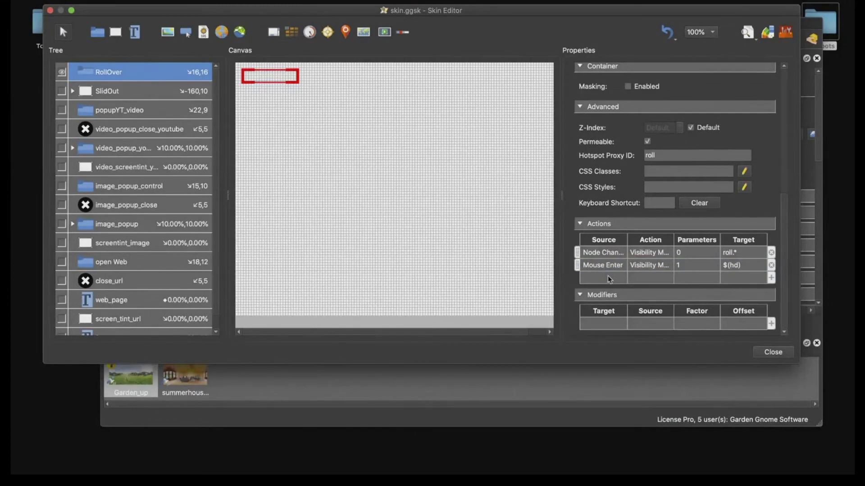
double_click(609, 279)
- Change the duplicated action's source to Mouse Leave and its mode to Hide, keeping the $(hd) target
click(430, 119)
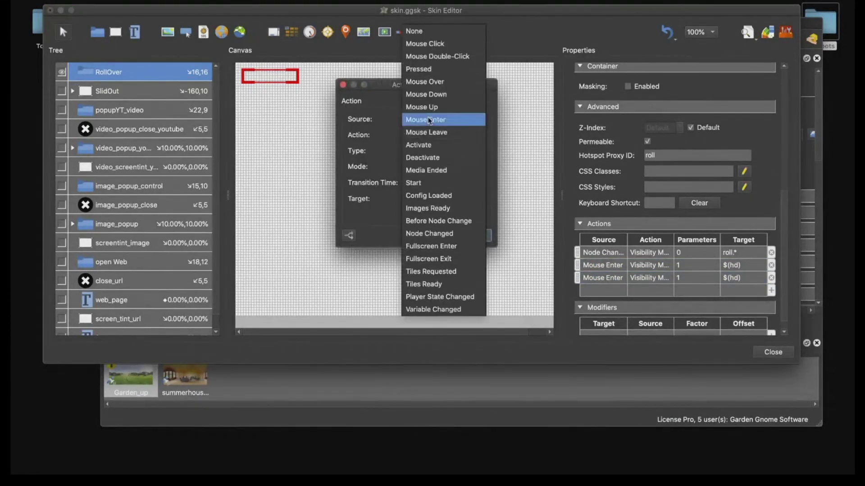
click(430, 132)
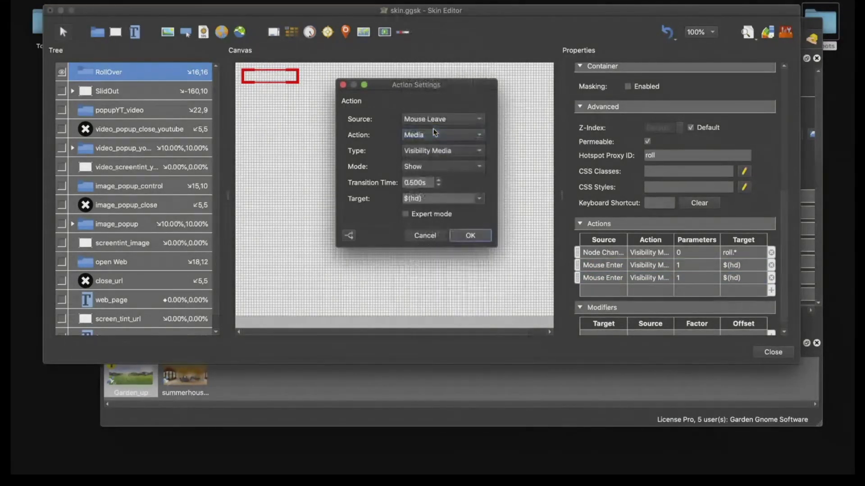
click(430, 166)
click(423, 177)
click(470, 235)
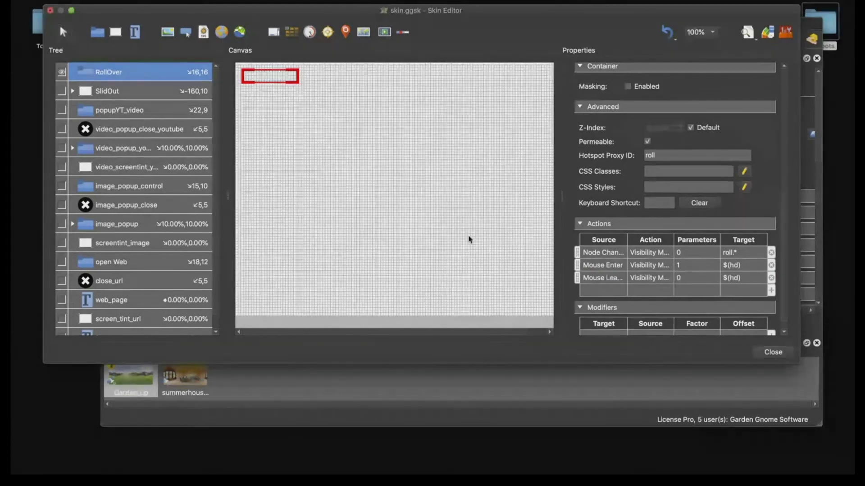
- Preview the tour, test the door handle rollover, enter the summerhouse and return to the garden, and close the preview
click(469, 239)
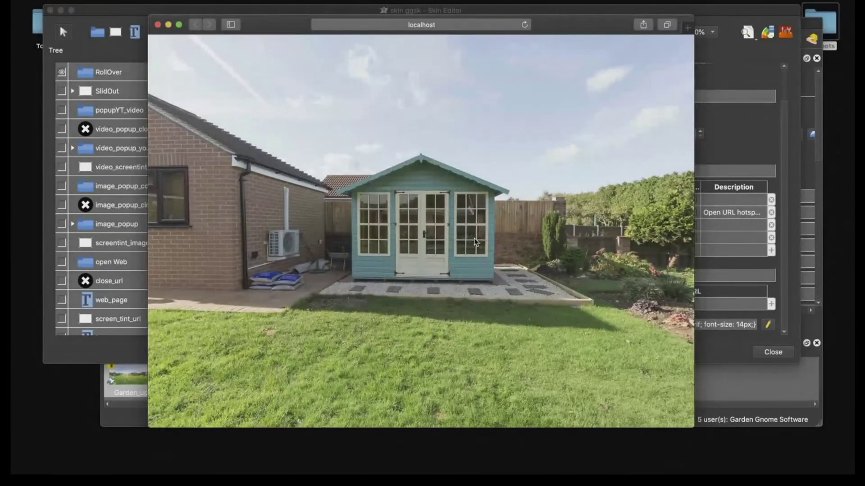
click(425, 237)
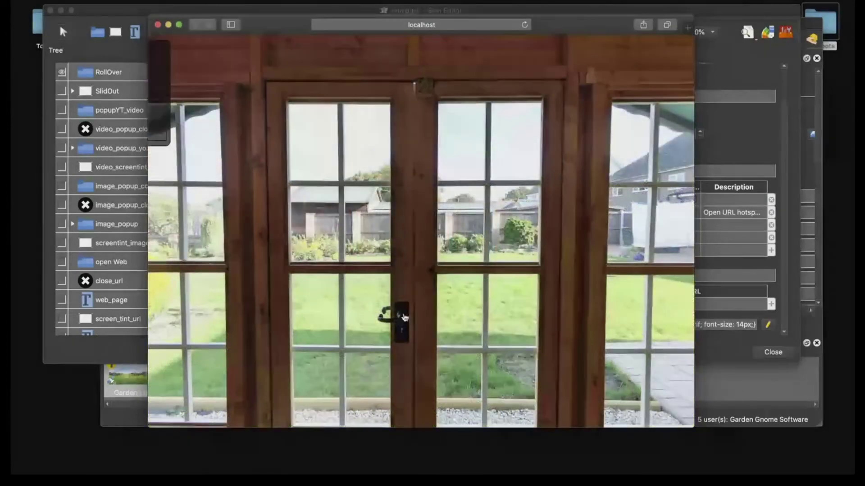
click(404, 319)
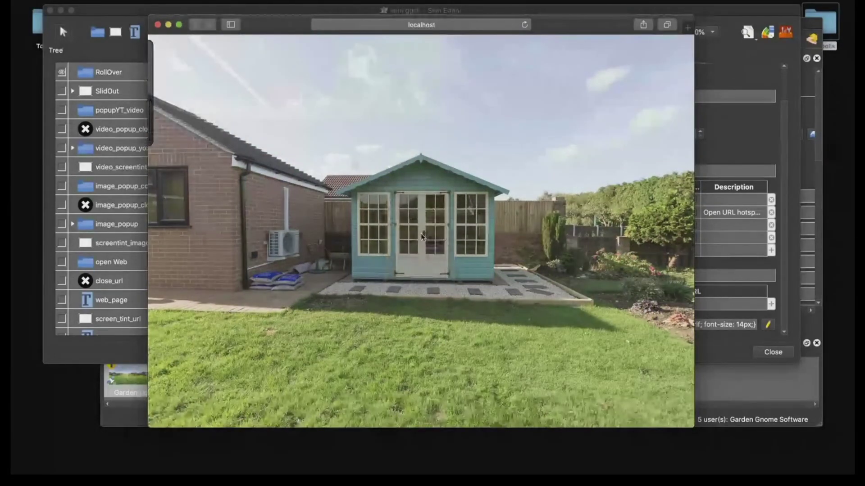
mouse_move(427, 238)
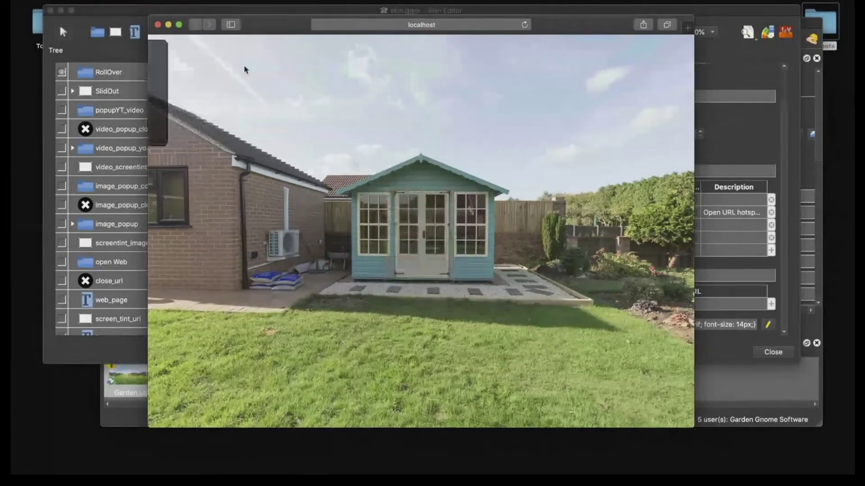
click(158, 25)
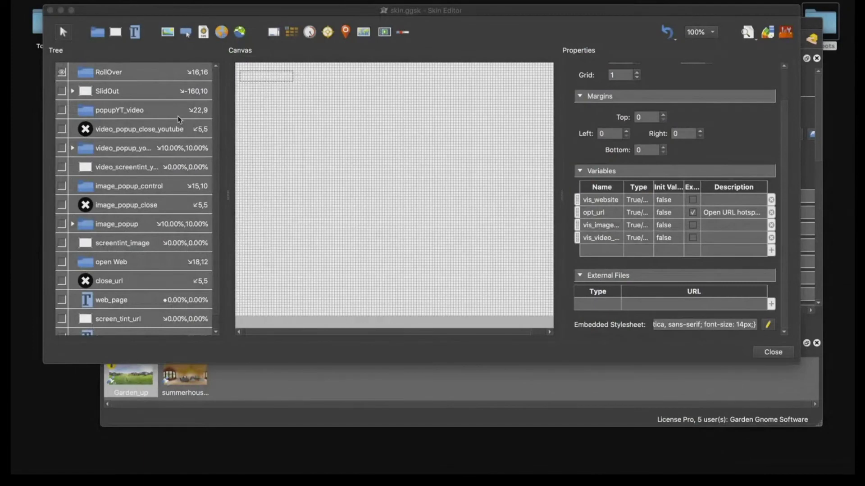
- Examine the skin's popup containers, including the Hotspot Proxy ID and actions of image_popup_control, and select popupYT_video
scroll(179, 119, down, 1)
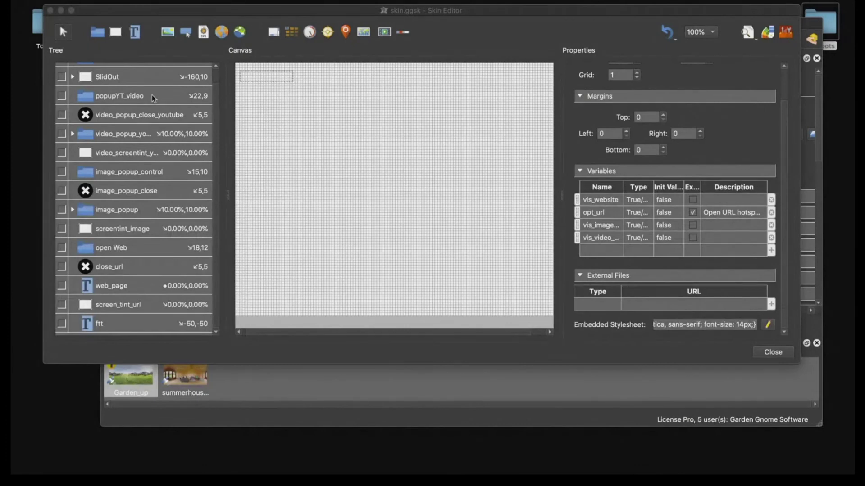
click(151, 173)
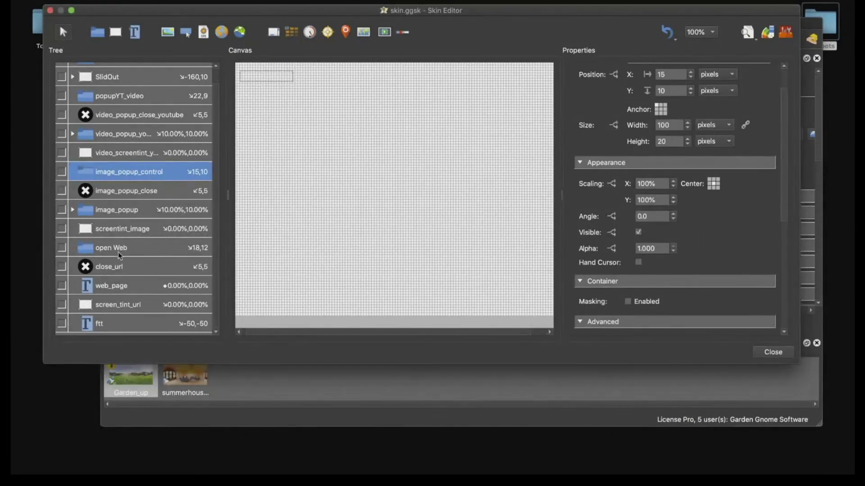
click(101, 213)
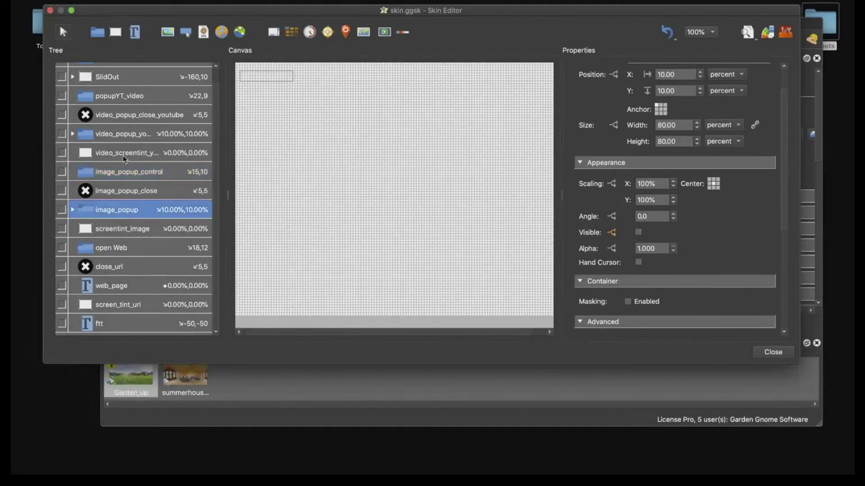
click(121, 176)
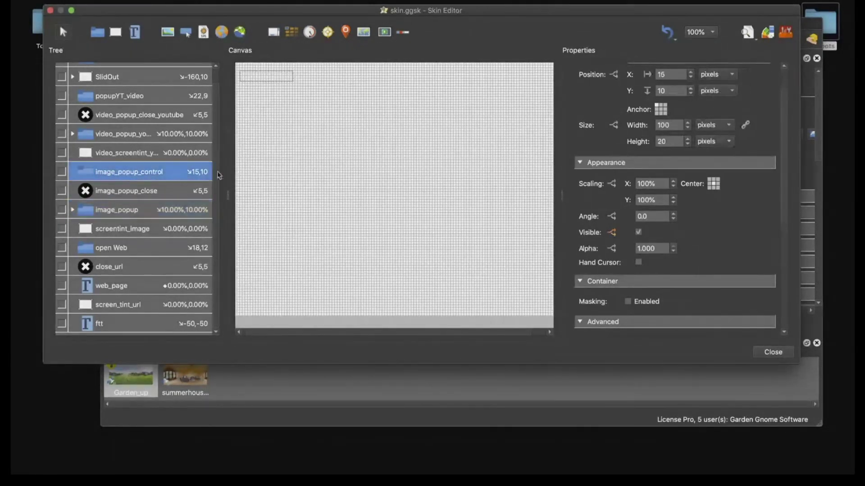
scroll(682, 205, down, 5)
scroll(689, 208, down, 2)
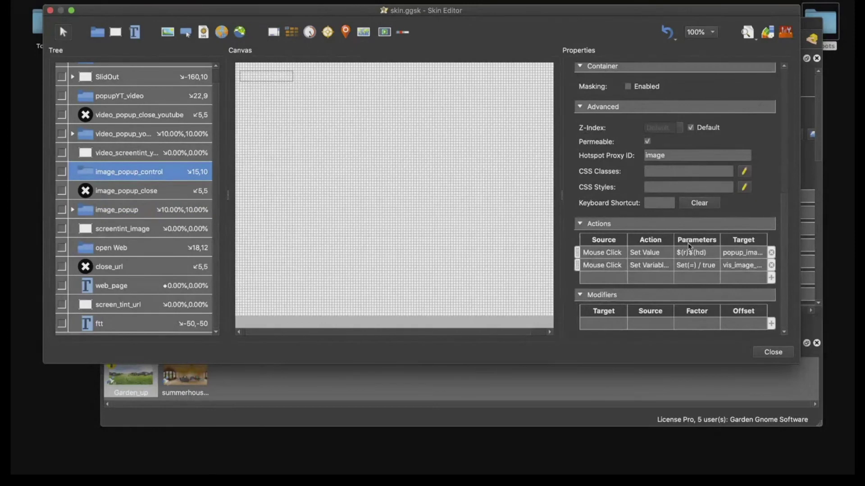
scroll(658, 218, up, 5)
scroll(659, 218, up, 3)
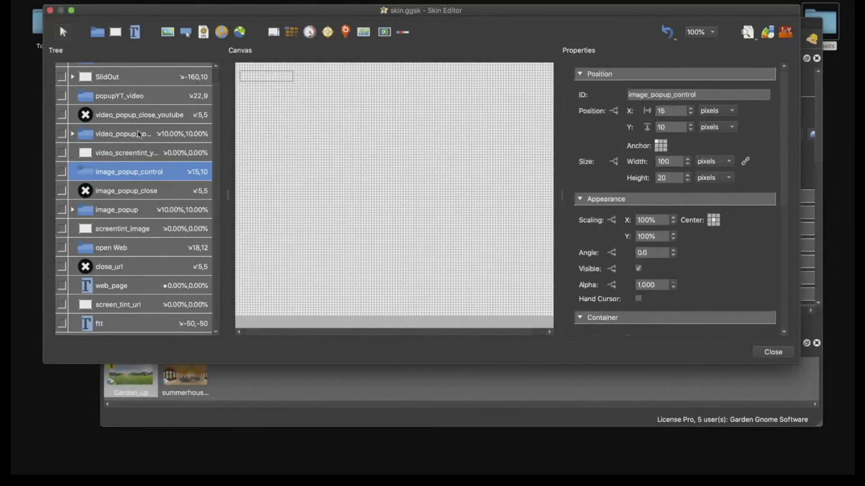
click(123, 100)
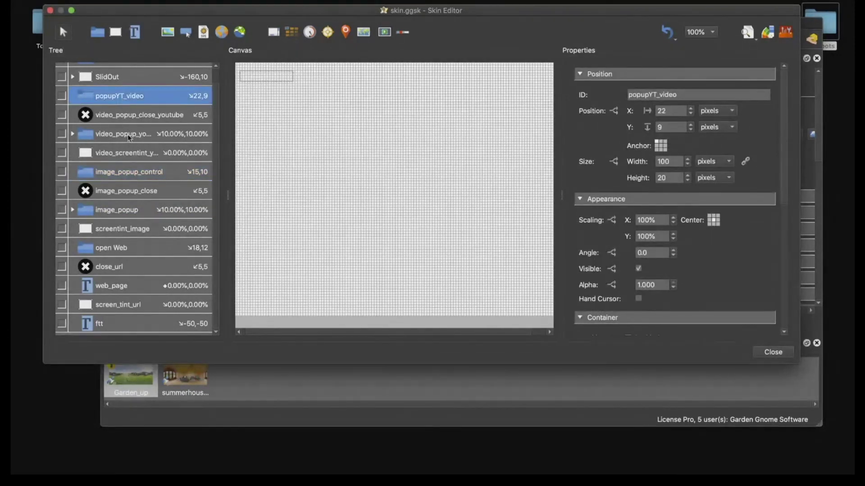
- Examine the position and appearance properties of the YouTube video popup container, and close the Skin Editor
click(130, 136)
scroll(675, 225, down, 5)
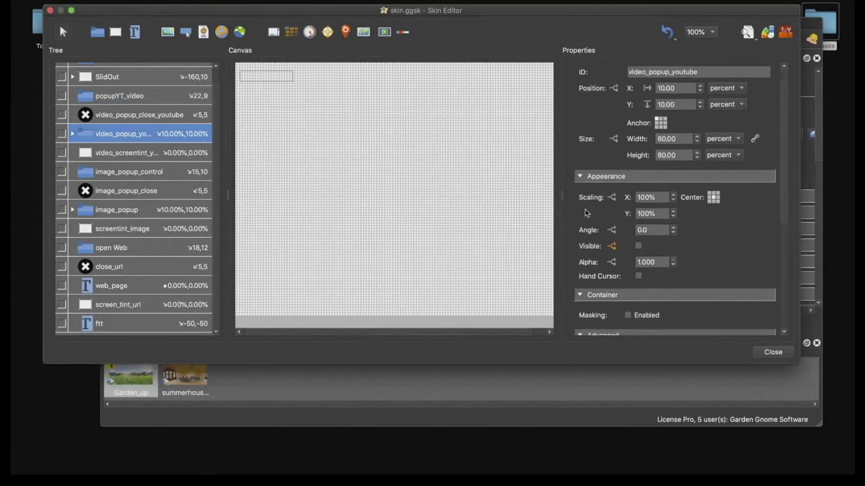
click(789, 356)
click(525, 193)
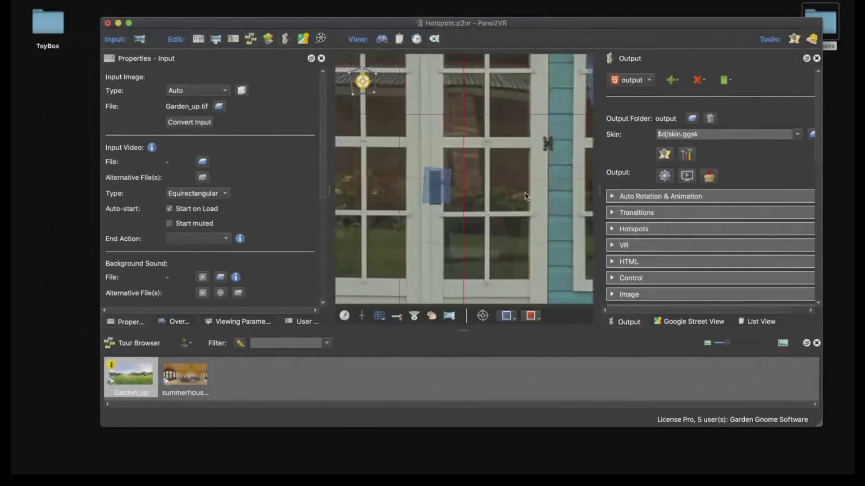
- Add a patch over the yellow conical shrub in the garden, with a FoV of 10.13 and an aspect ratio of 0.60
drag(512, 107, 481, 150)
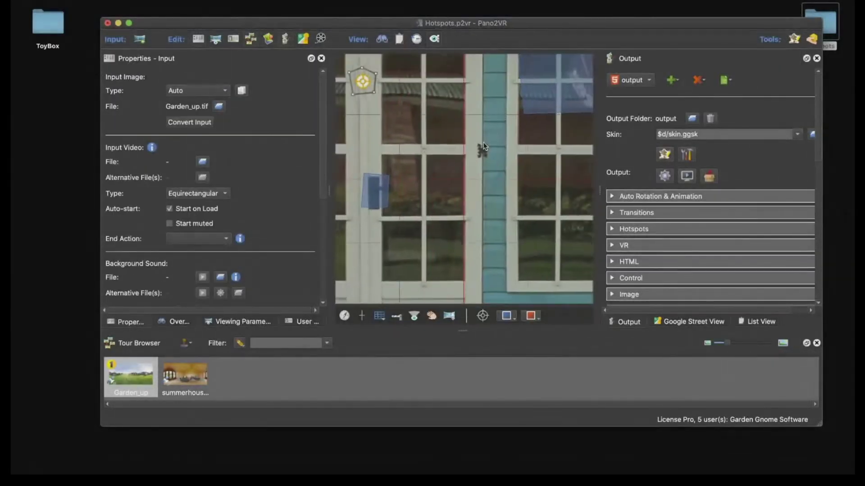
scroll(531, 202, down, 5)
mouse_move(531, 202)
mouse_down()
mouse_move(417, 197)
mouse_move(521, 198)
mouse_move(536, 231)
mouse_move(520, 210)
mouse_up()
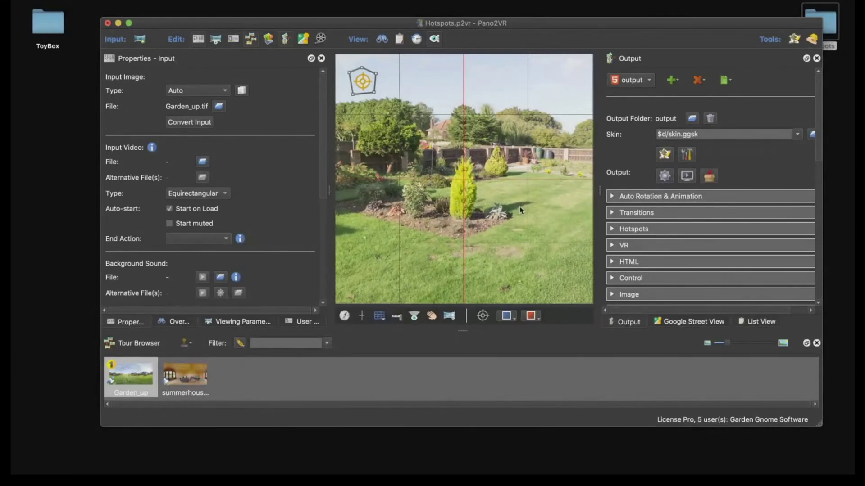
mouse_move(518, 205)
mouse_down()
mouse_move(492, 206)
mouse_move(511, 207)
mouse_up()
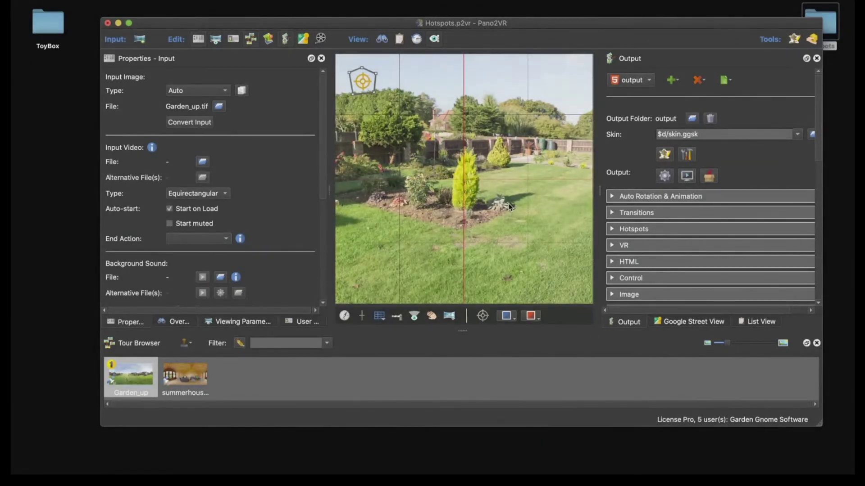
scroll(509, 206, up, 5)
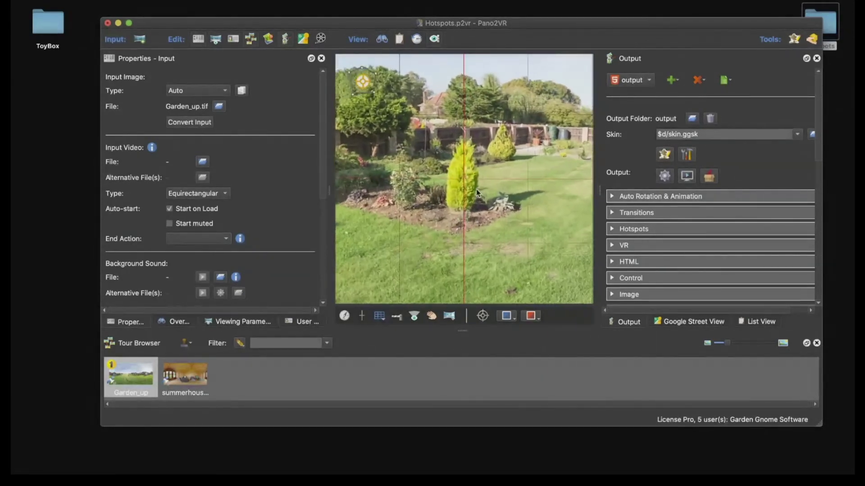
click(463, 180)
click(463, 180)
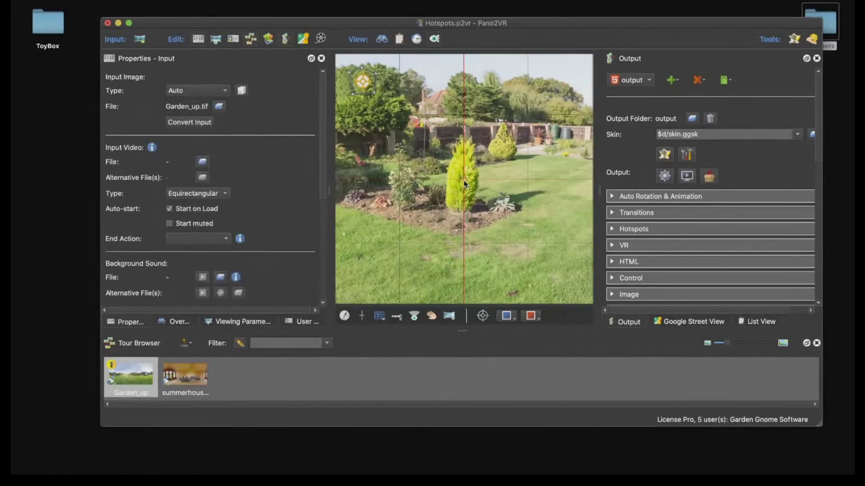
mouse_move(380, 129)
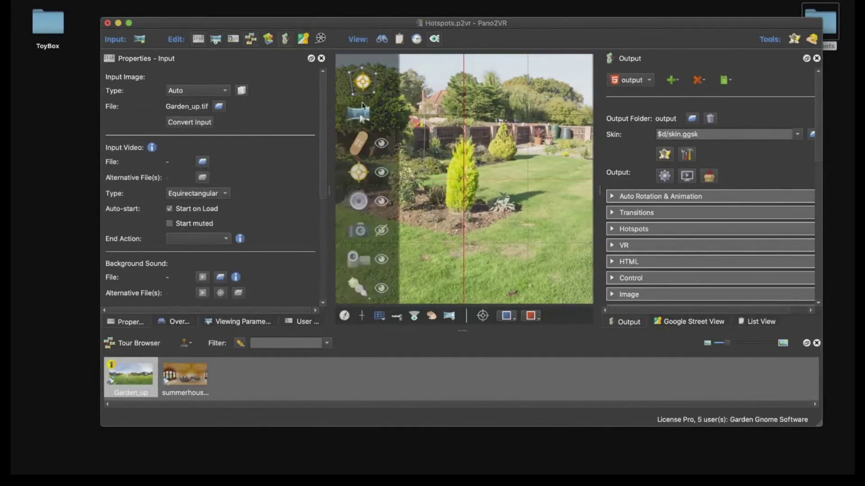
double_click(463, 179)
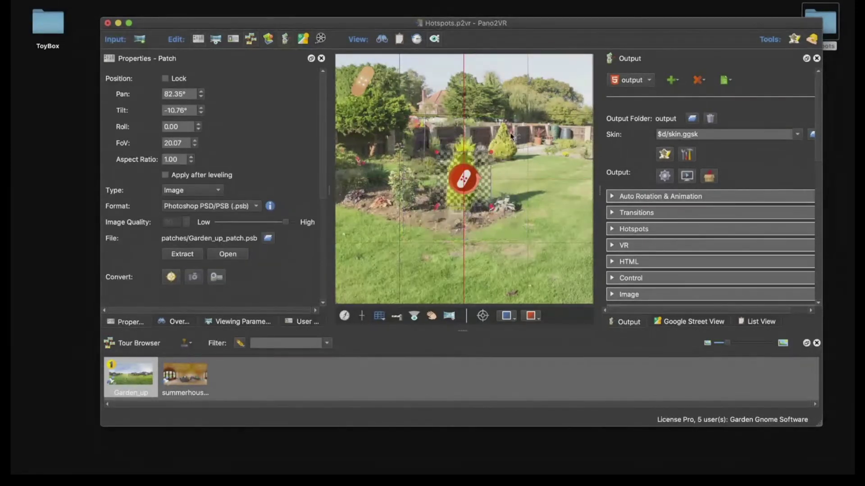
click(191, 162)
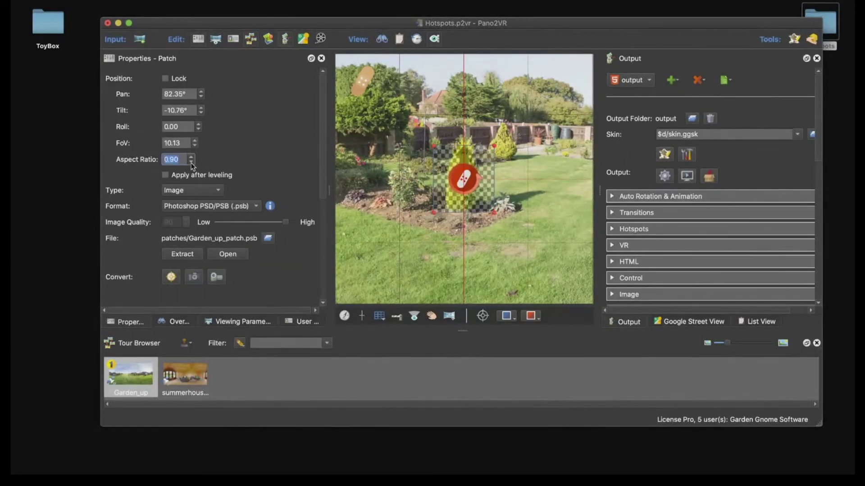
click(191, 163)
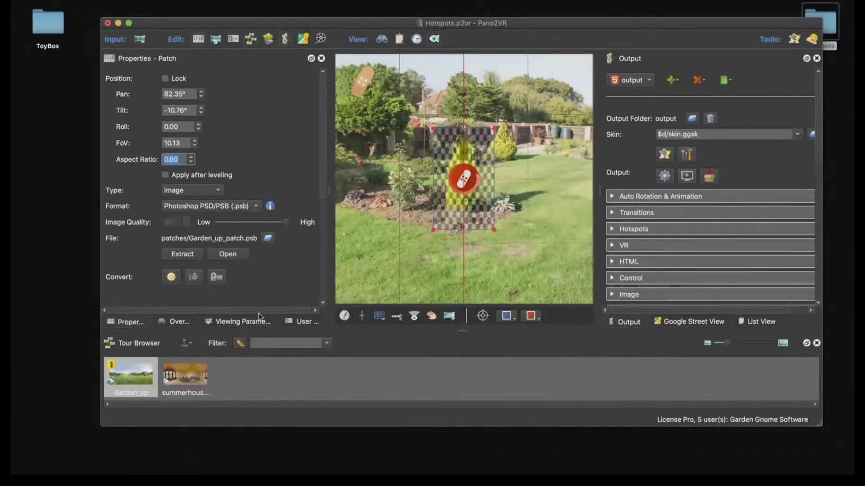
- Set the patch format to PNG (.png) and extract the patch image into Photoshop
click(190, 206)
click(194, 195)
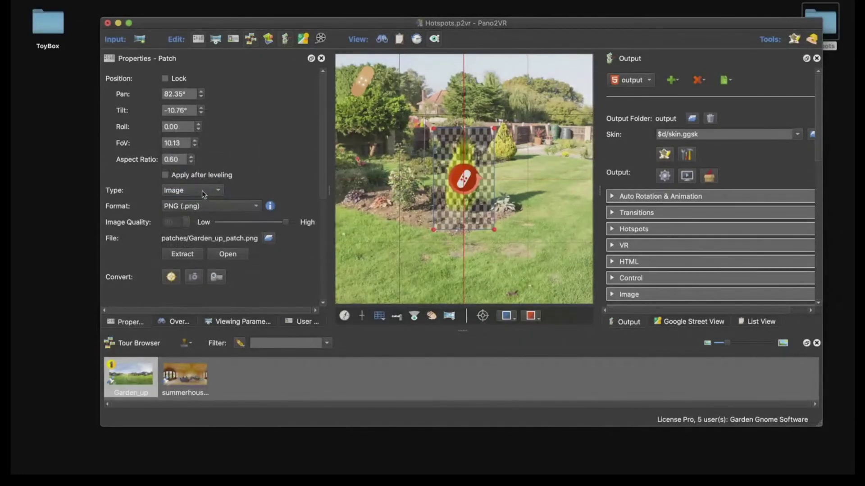
click(182, 255)
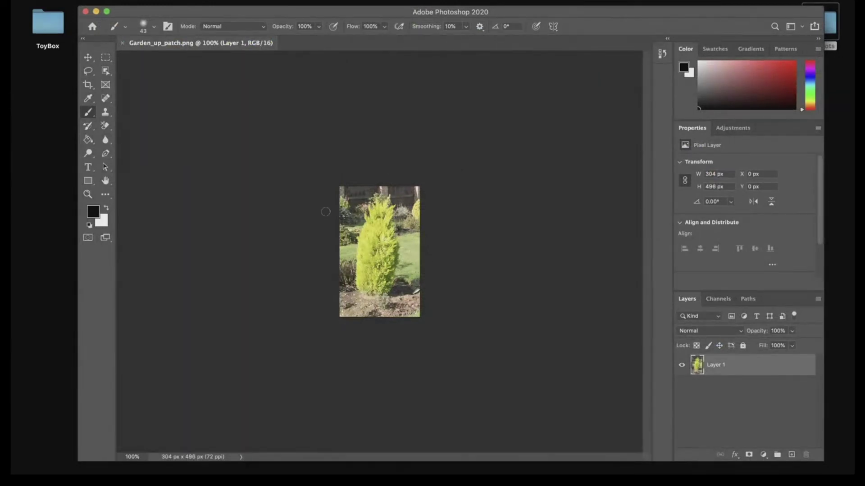
- Lasso around the conical shrub, remove it with a Content-Aware fill at 100% opacity, and deselect
scroll(363, 217, down, 2)
scroll(363, 217, up, 5)
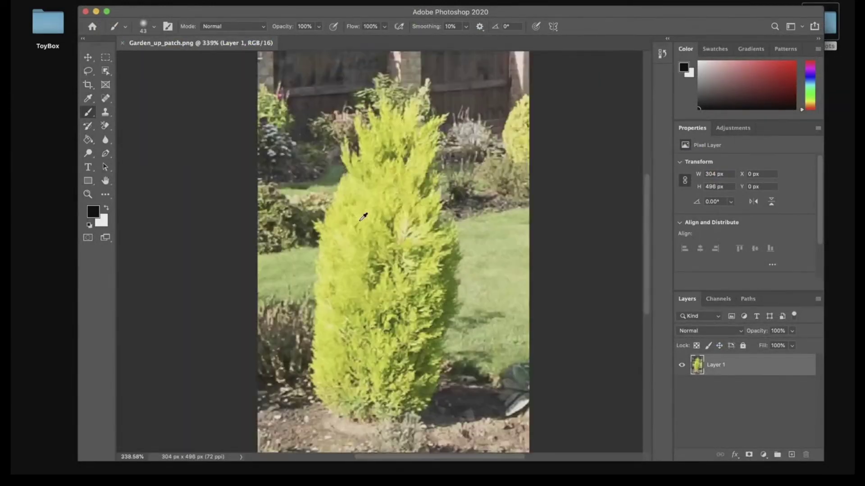
key(l)
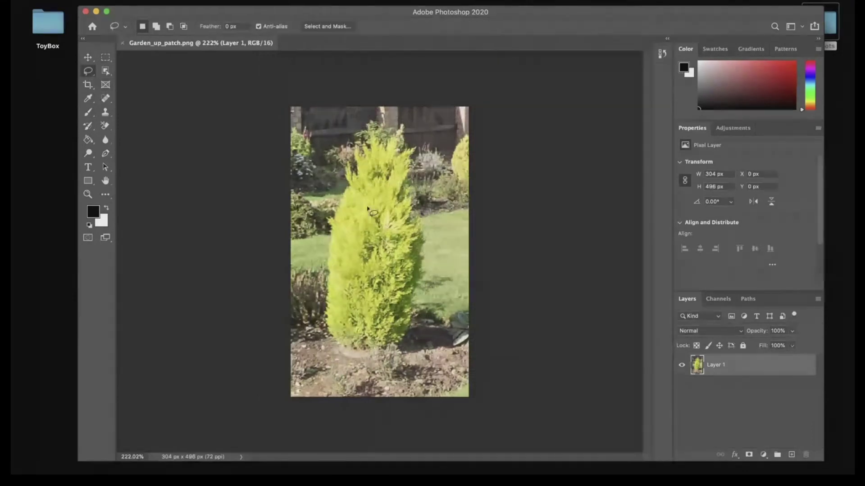
mouse_move(383, 354)
mouse_down()
mouse_move(423, 324)
mouse_move(434, 241)
mouse_move(414, 121)
mouse_move(374, 118)
mouse_move(343, 138)
mouse_move(307, 247)
mouse_move(305, 317)
mouse_move(320, 342)
mouse_move(391, 356)
mouse_up()
right_click(378, 246)
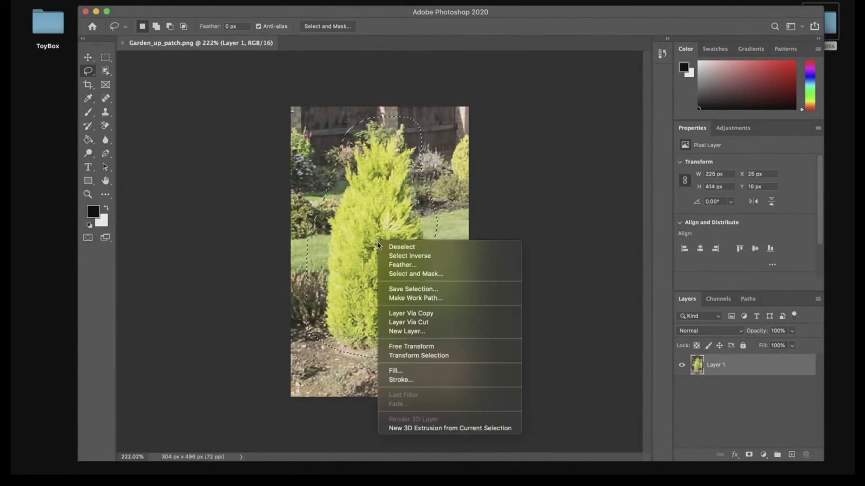
click(416, 371)
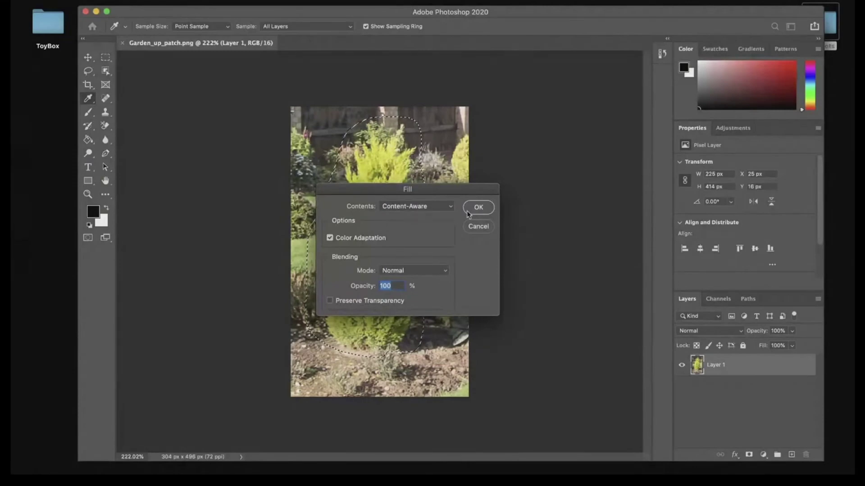
click(478, 208)
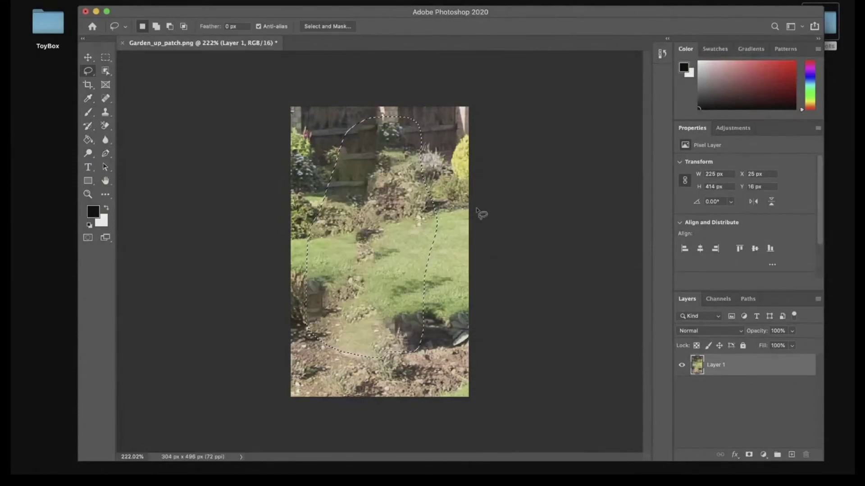
click(398, 254)
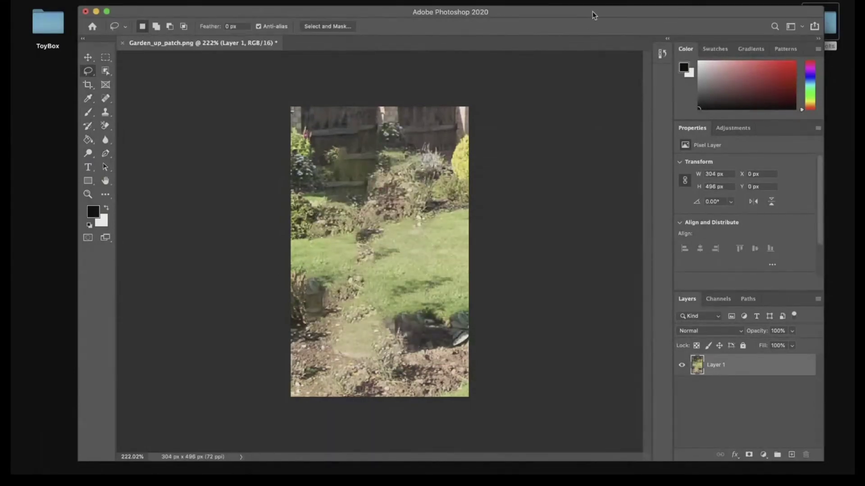
- Place plant.png from the Hotspots folder into the patch image and close the folder window
drag(594, 12, 547, 94)
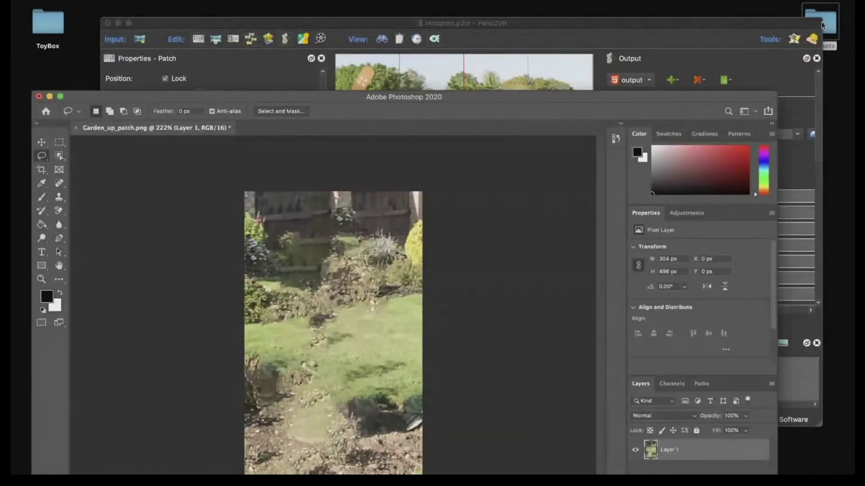
double_click(819, 22)
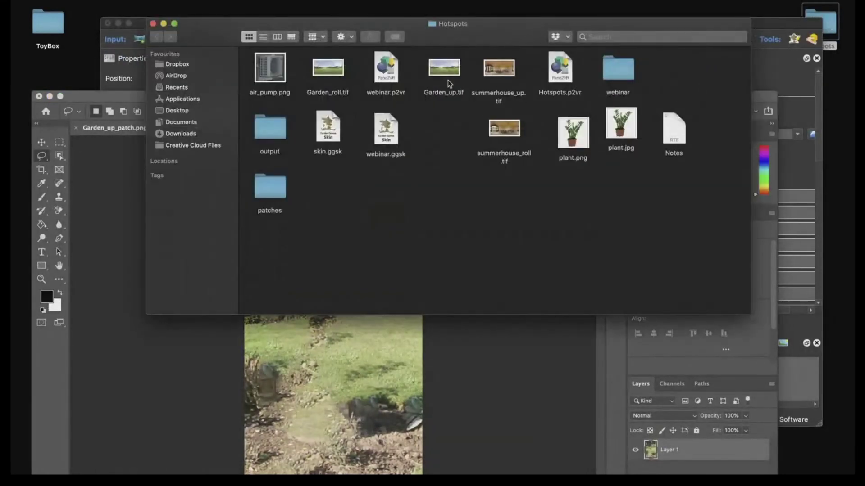
drag(573, 133, 348, 344)
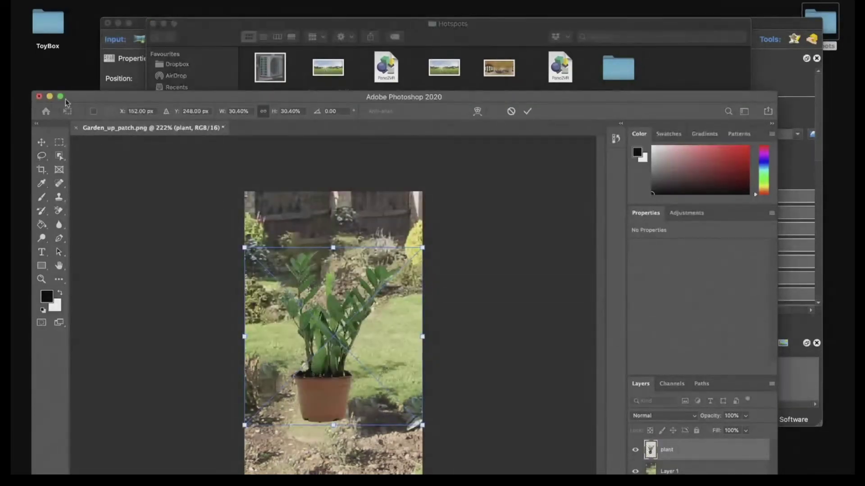
click(153, 24)
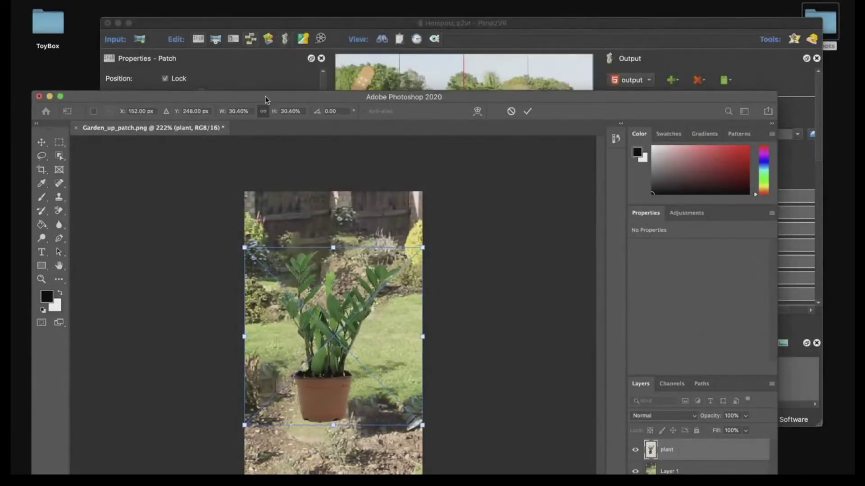
- Scale the placed potted plant to about 35%, move it over the removed shrub's spot, and commit the transform
drag(266, 97, 310, 7)
drag(462, 157, 489, 129)
drag(396, 220, 375, 220)
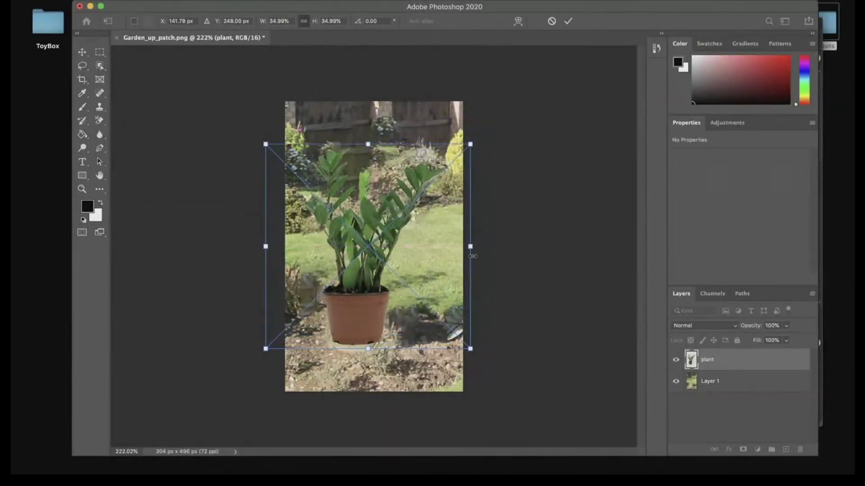
key(Return)
key(l)
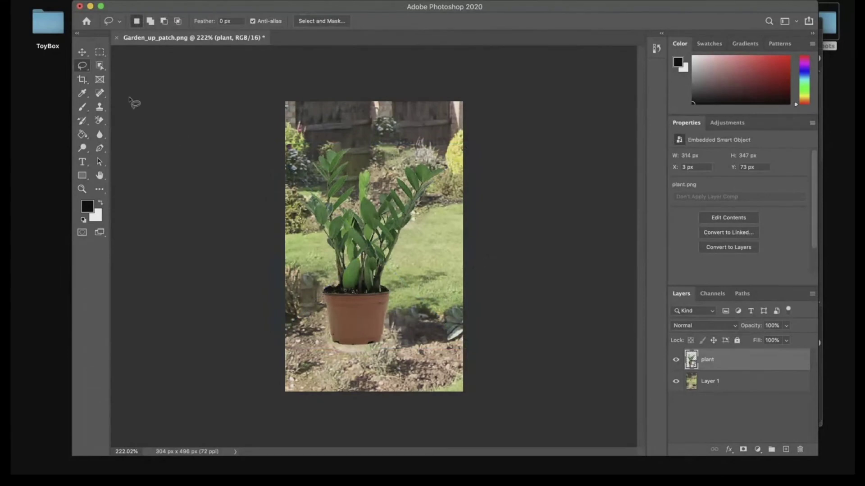
- Quick-export the image as PNG over Garden_up_patch.png in the patches folder, and close the document without saving
mouse_move(129, 7)
click(96, 6)
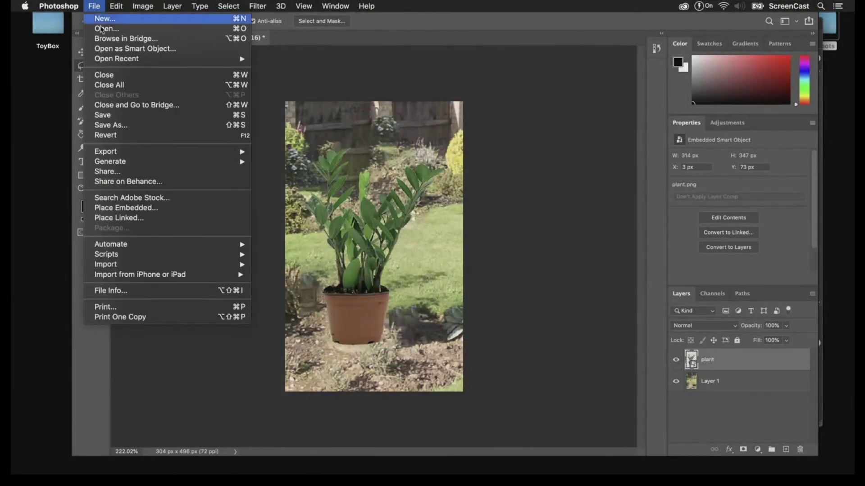
mouse_move(132, 152)
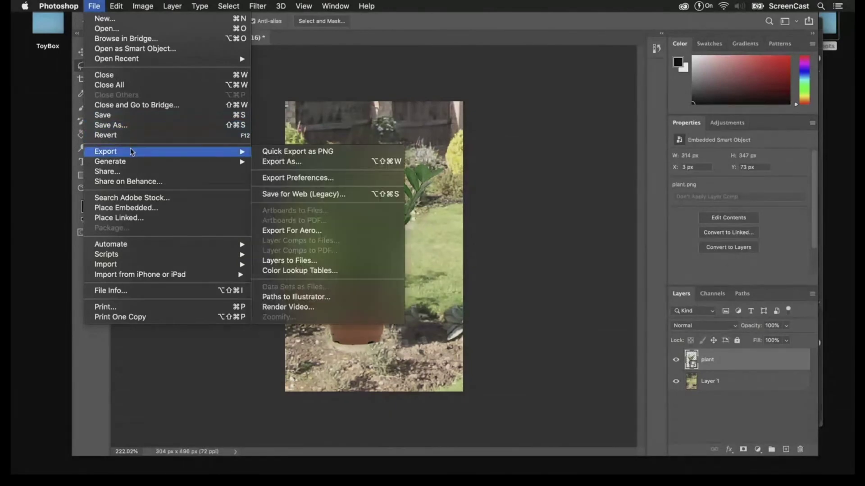
click(272, 153)
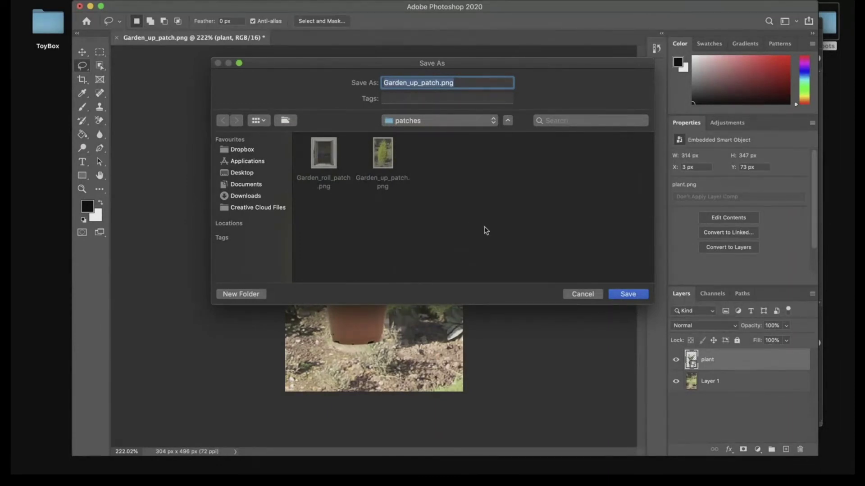
click(622, 294)
click(510, 132)
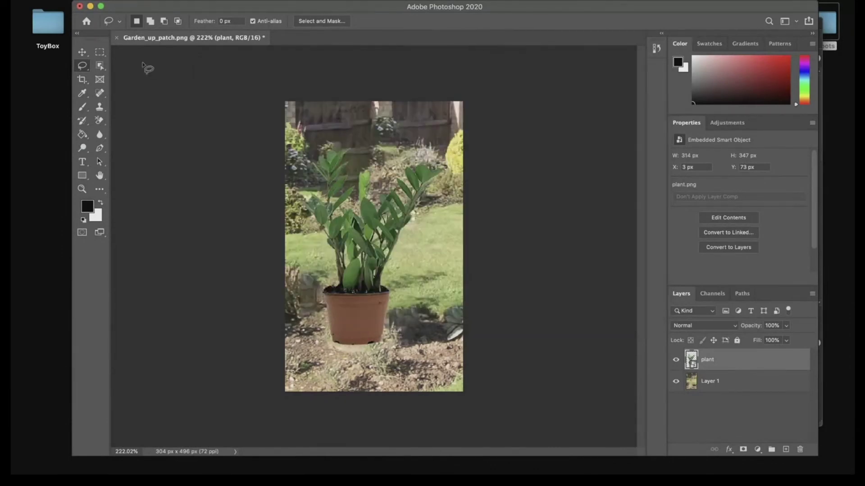
click(80, 7)
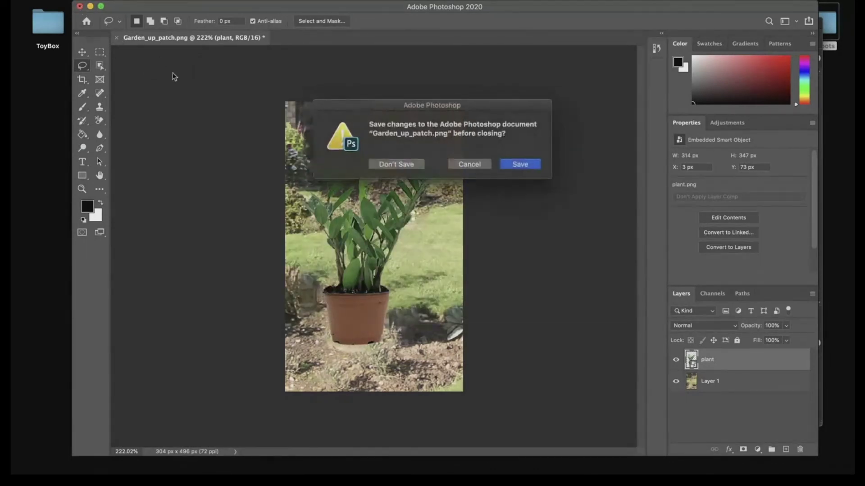
click(412, 166)
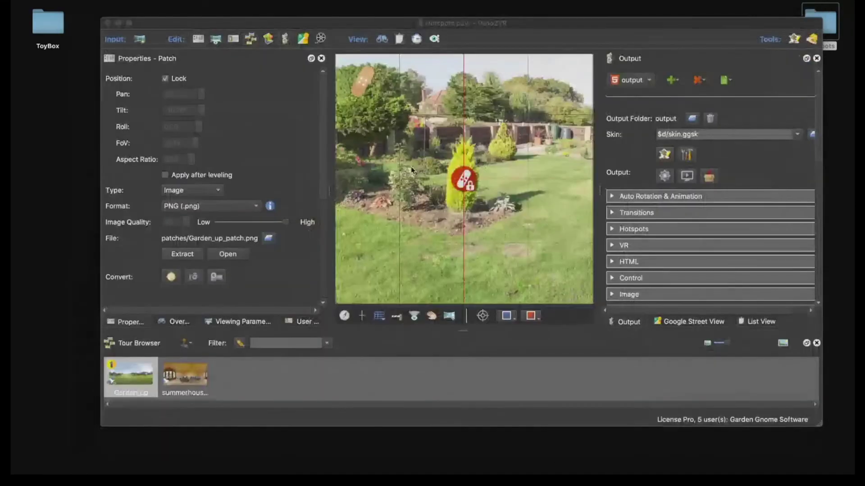
- Convert the garden's potted plant patch to a pinned image
click(471, 225)
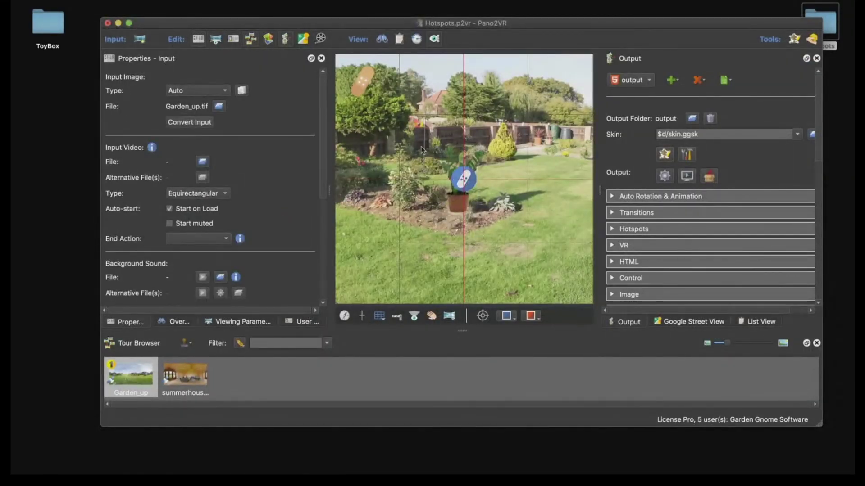
click(457, 184)
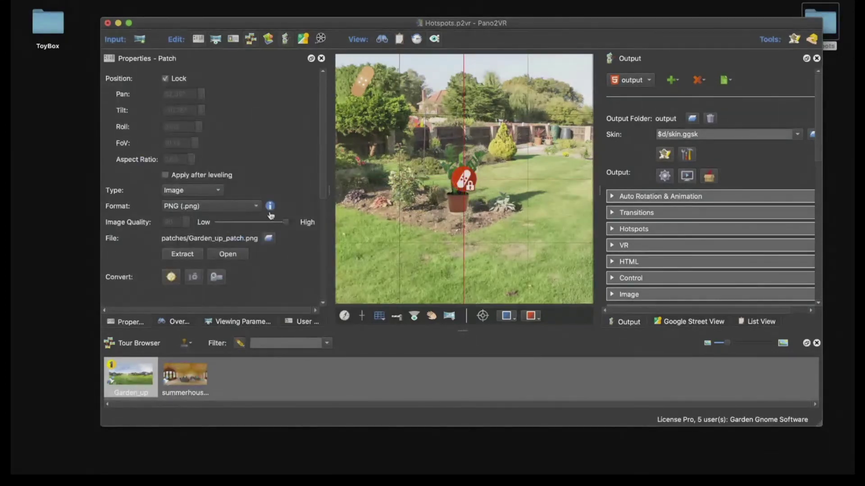
scroll(270, 216, down, 3)
click(193, 231)
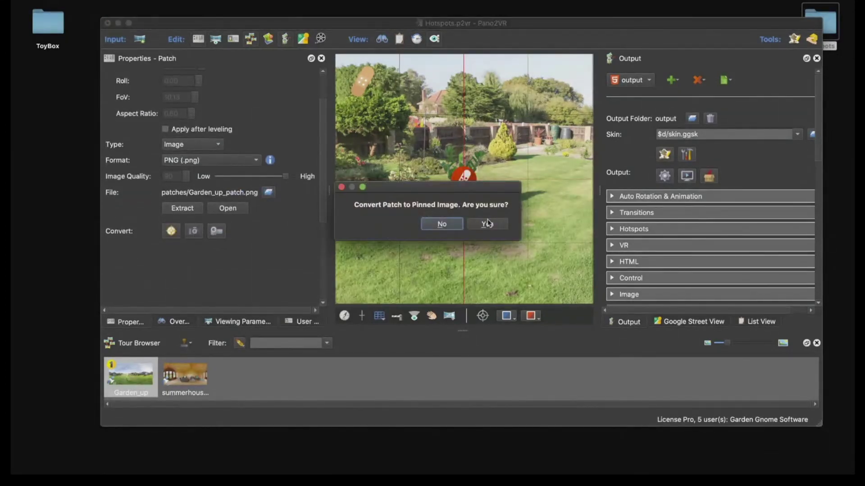
click(487, 223)
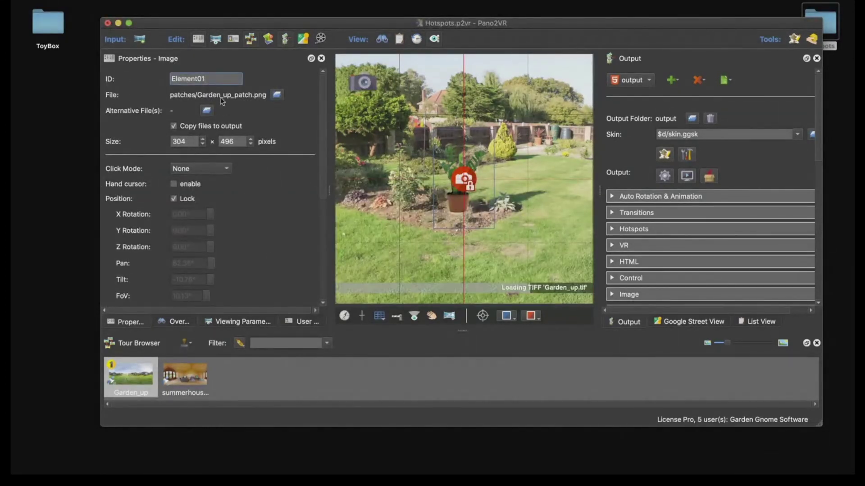
- Set the pinned potted plant image's ID to roll_plant
drag(216, 80, 146, 80)
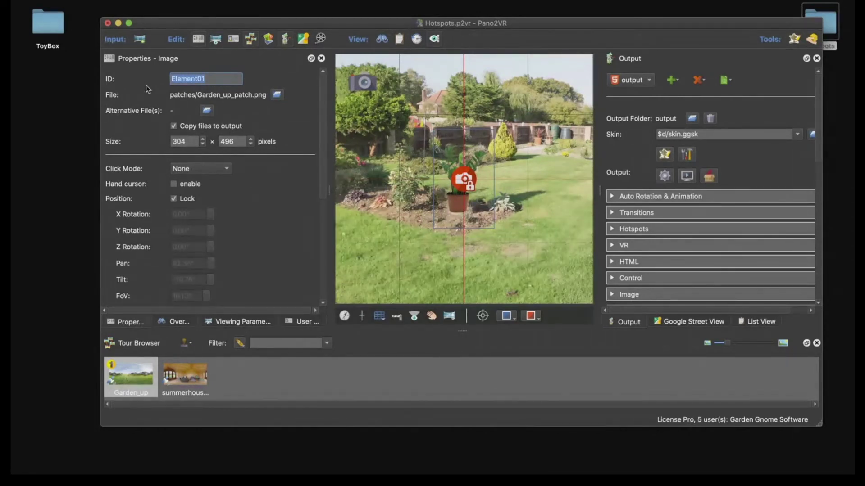
text(roll_plant)
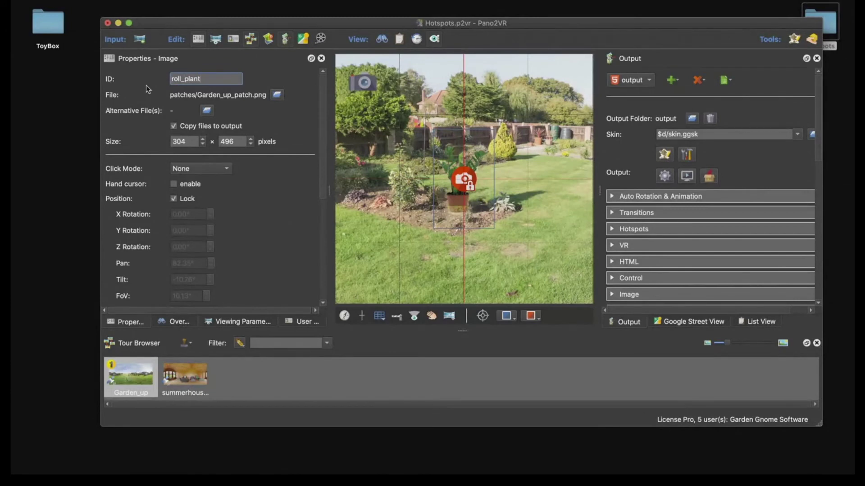
key(Return)
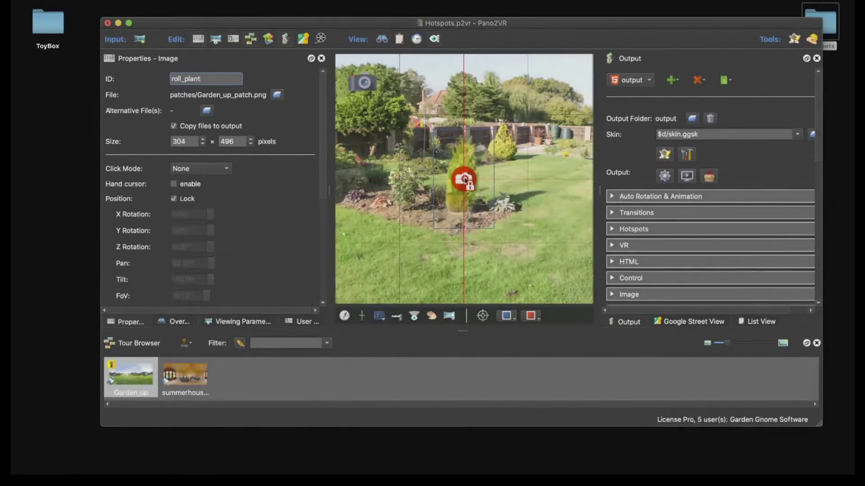
- Generate the output, overwriting pano.xml, check the garden's conical shrub in the browser preview, and close the preview
click(665, 176)
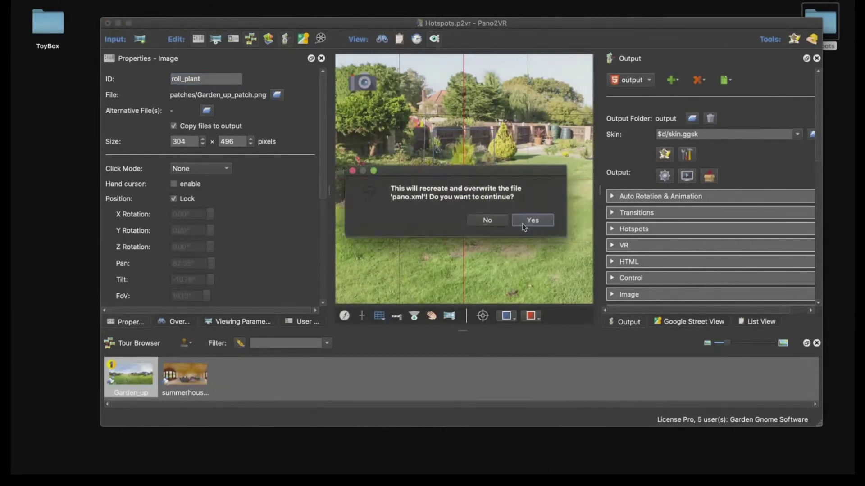
click(527, 218)
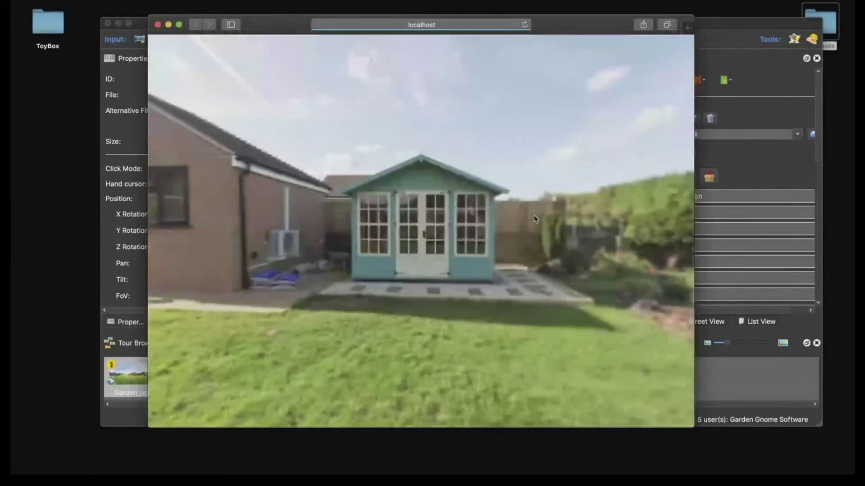
drag(526, 224, 283, 279)
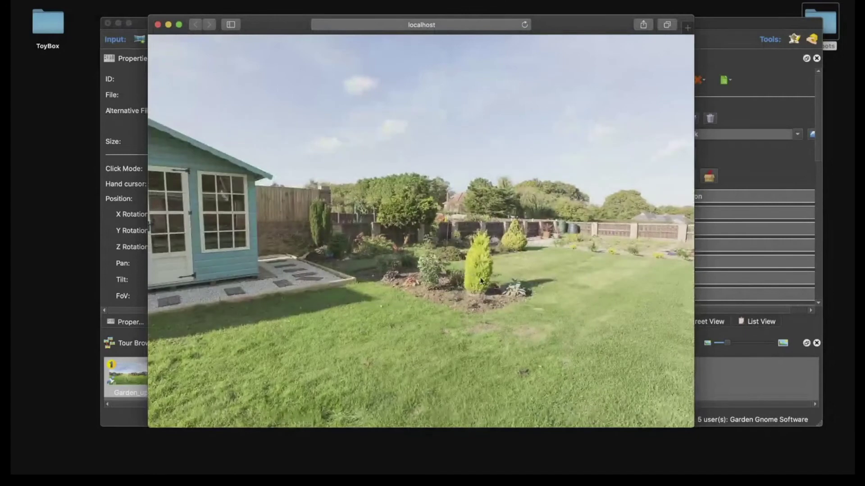
click(158, 24)
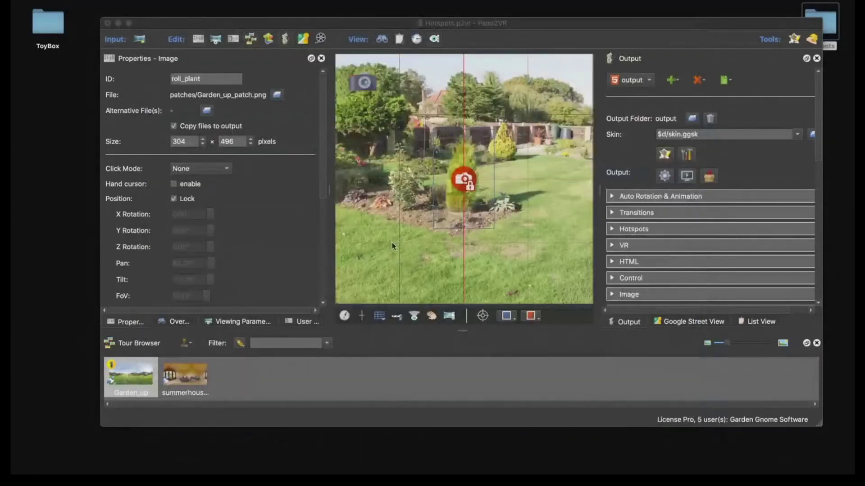
- Draw a polygon hotspot around the garden's conical shrub and enter roll_plant as its description
drag(398, 250, 434, 256)
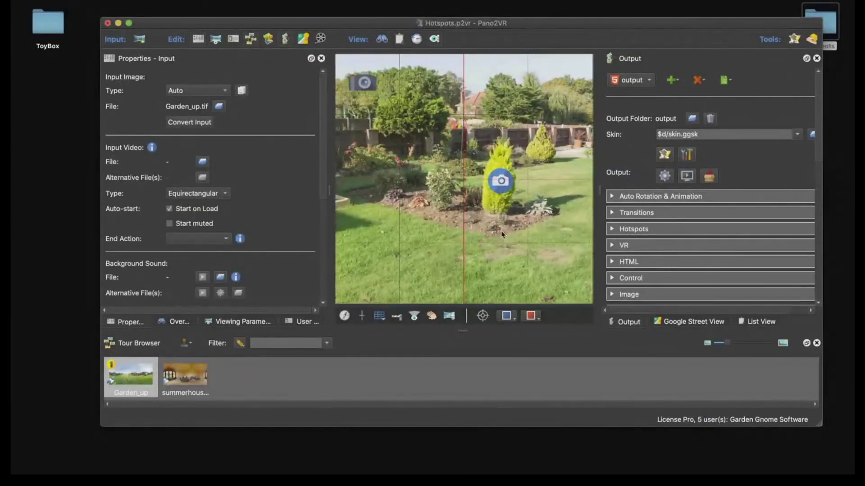
mouse_move(357, 87)
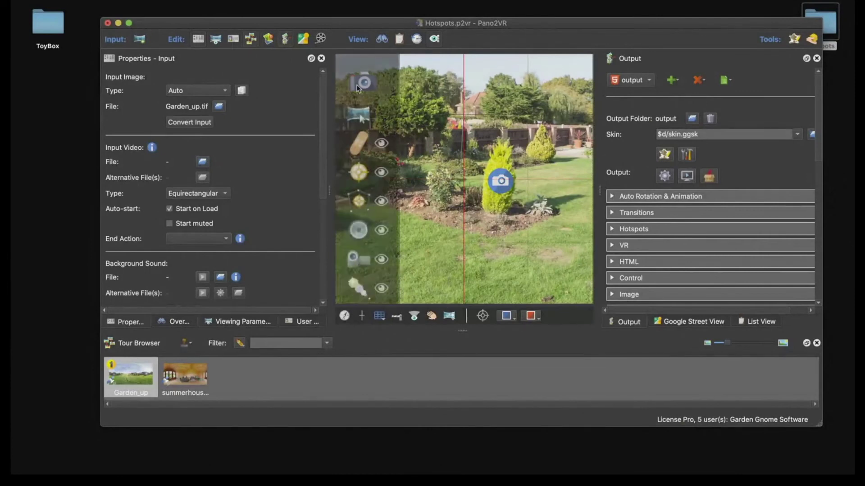
click(359, 199)
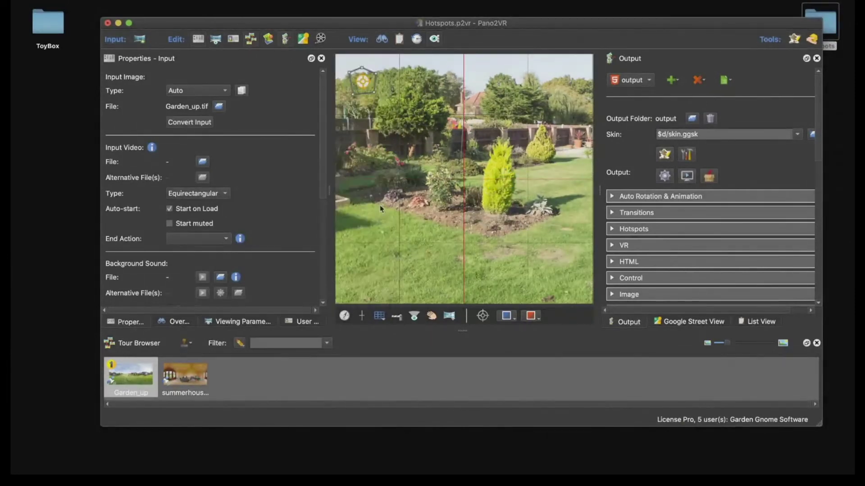
double_click(486, 215)
click(481, 185)
click(487, 156)
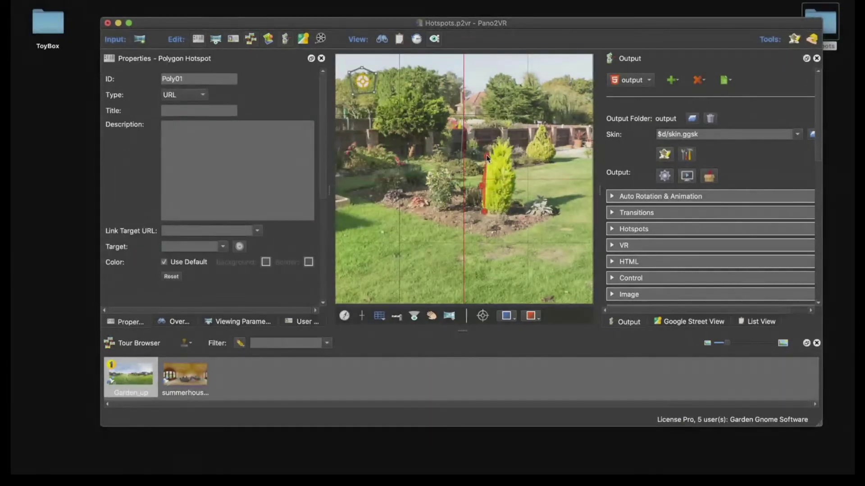
click(498, 140)
click(513, 148)
click(515, 171)
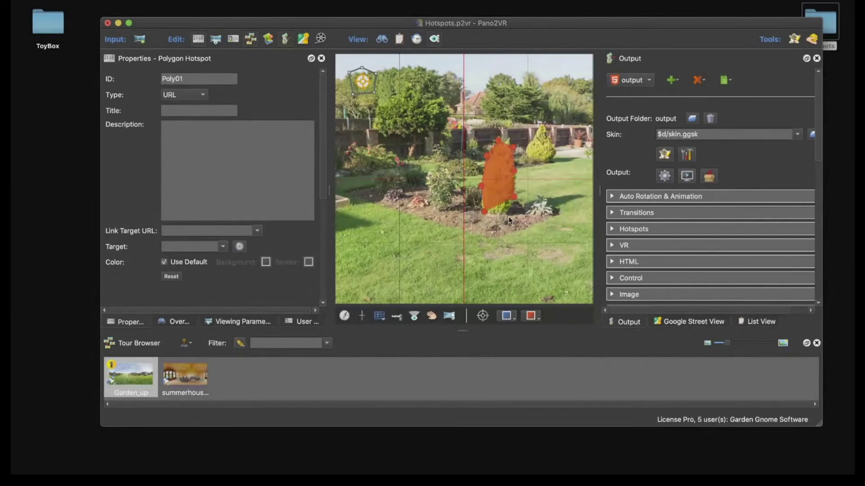
click(508, 218)
click(500, 218)
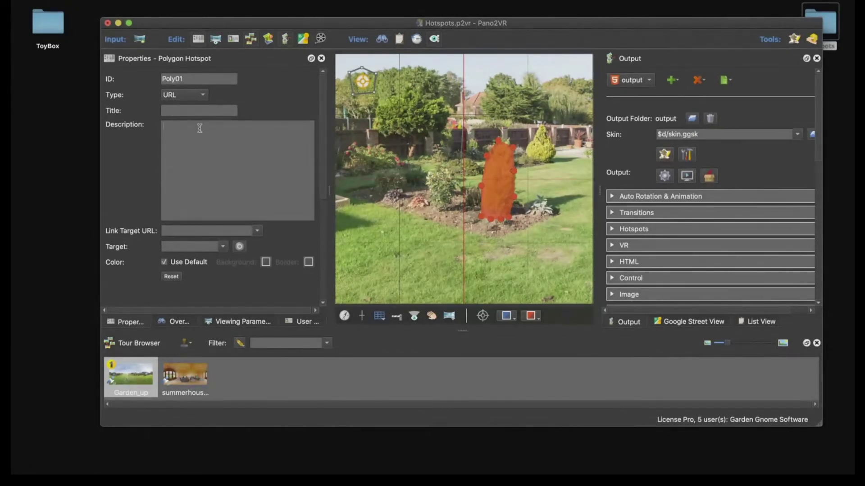
text(roll_plant)
- Regenerate the output, test the shrub's rollover in the browser preview, and close the preview
click(664, 176)
click(533, 220)
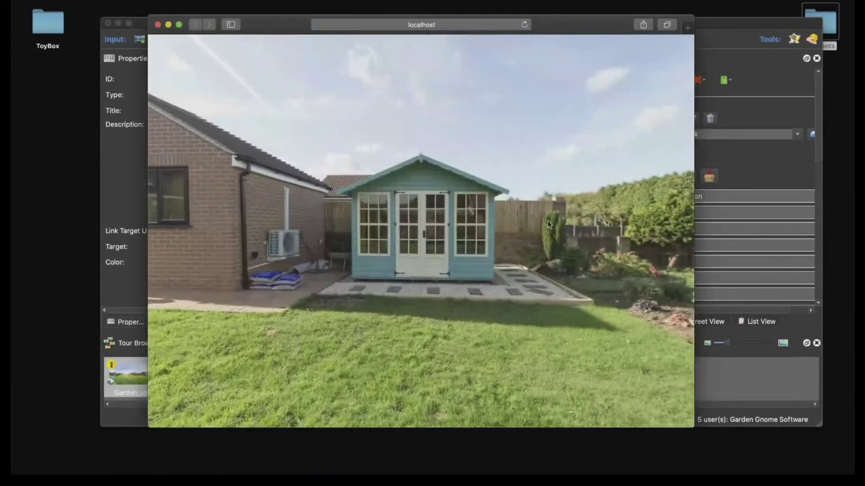
drag(548, 224, 506, 241)
mouse_move(505, 240)
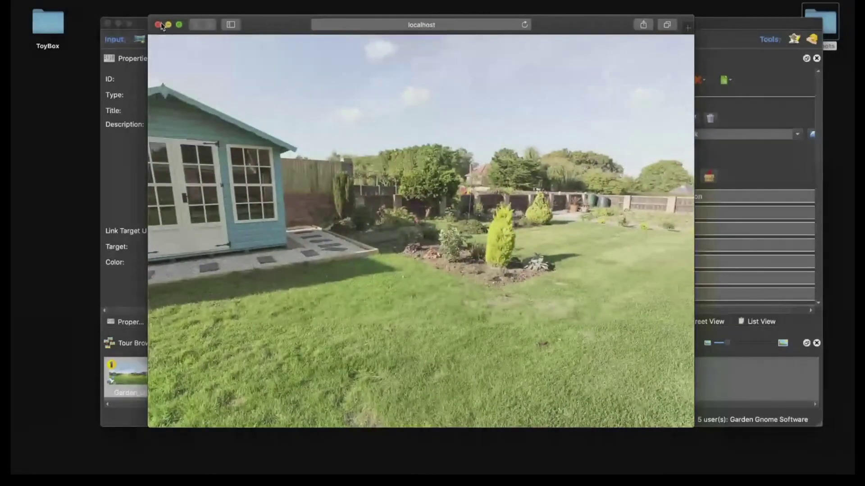
key(super+w)
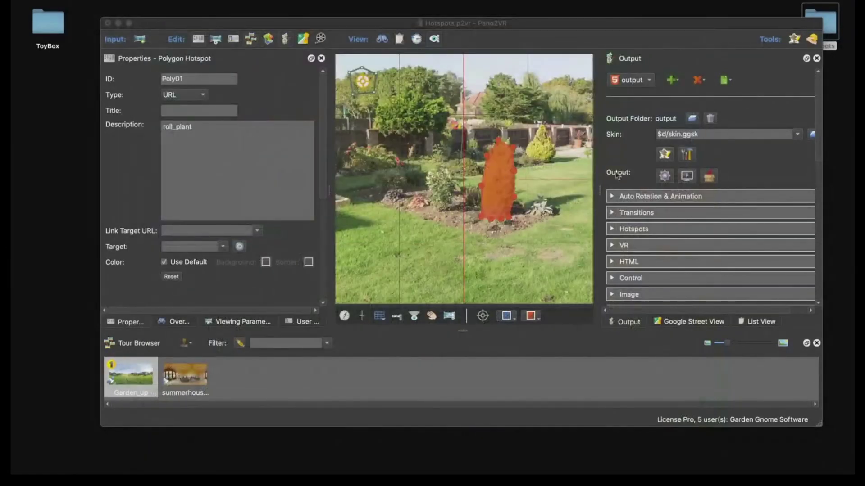
- Check the RollOver container's hotspot proxy ID and actions in the Skin Editor, and close the editor
click(665, 154)
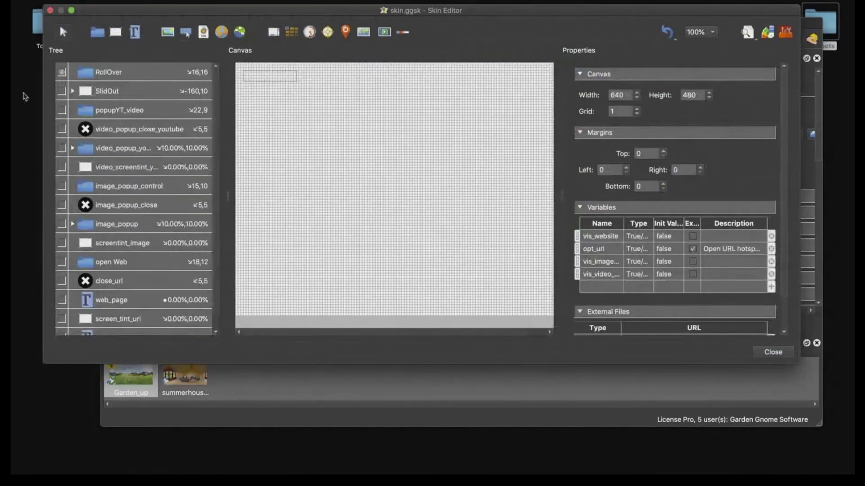
click(108, 72)
scroll(750, 282, down, 6)
scroll(720, 253, down, 3)
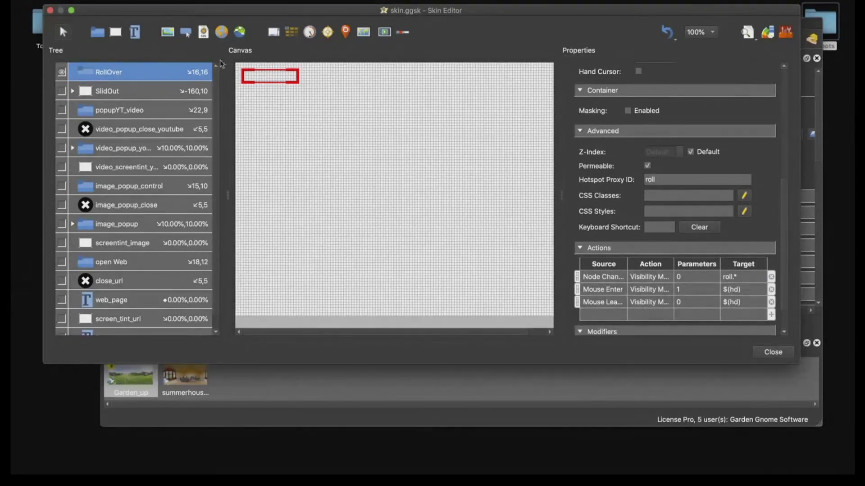
drag(164, 10, 200, 40)
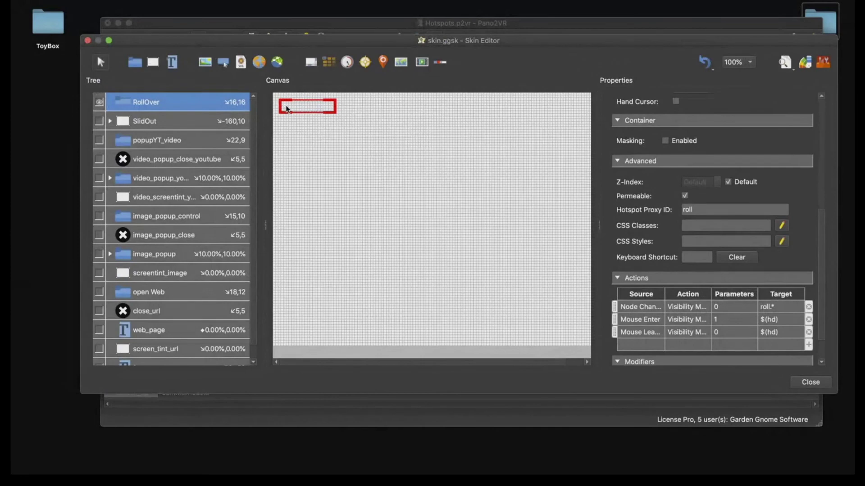
key(Escape)
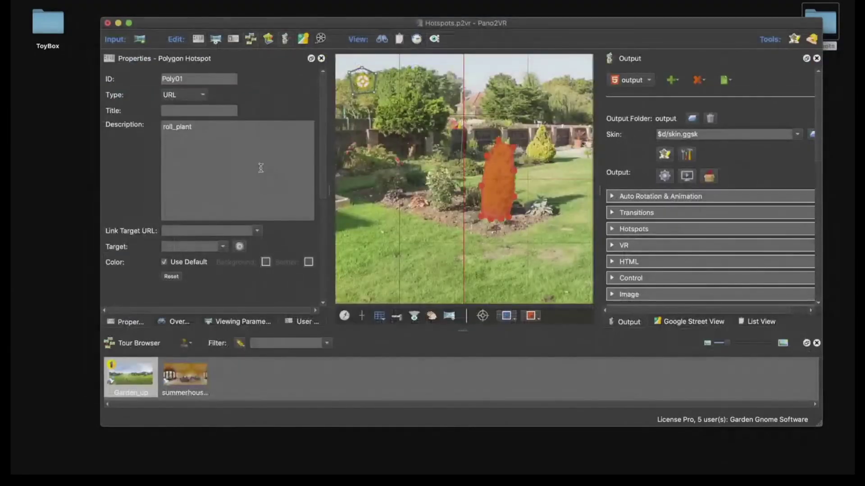
- Compare the pinned plant image's ID with the description of the shrub's polygon hotspot
mouse_move(361, 178)
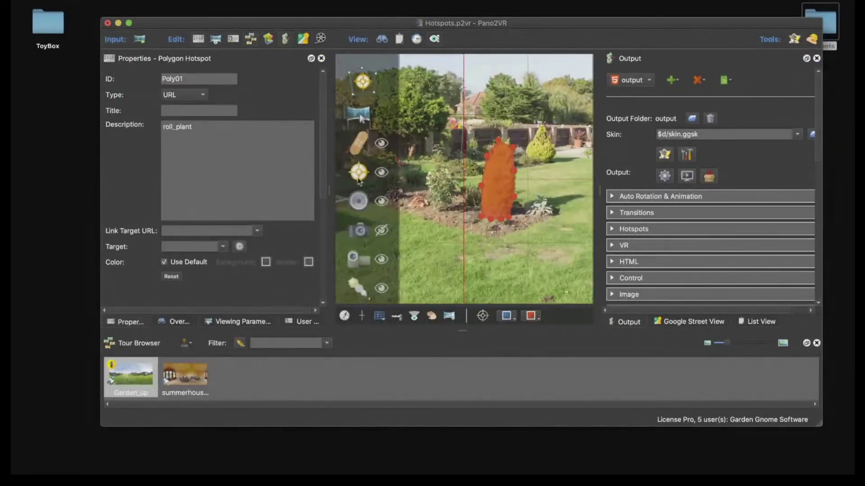
click(360, 237)
click(512, 184)
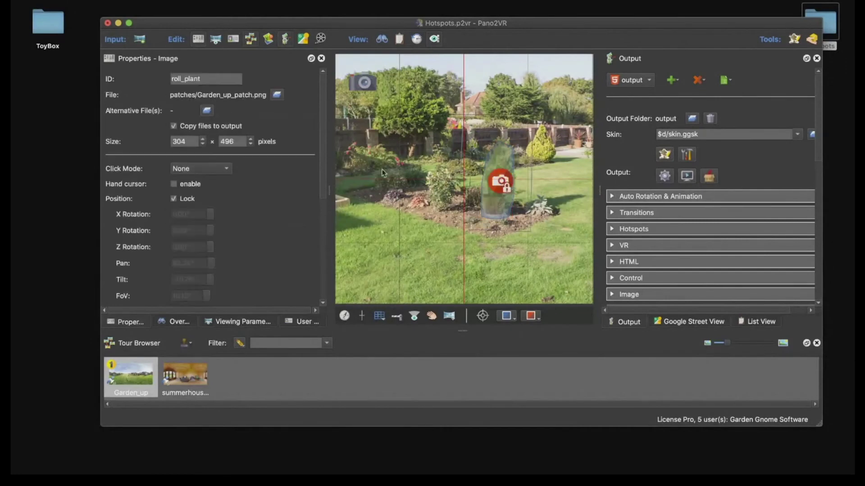
drag(208, 79, 153, 79)
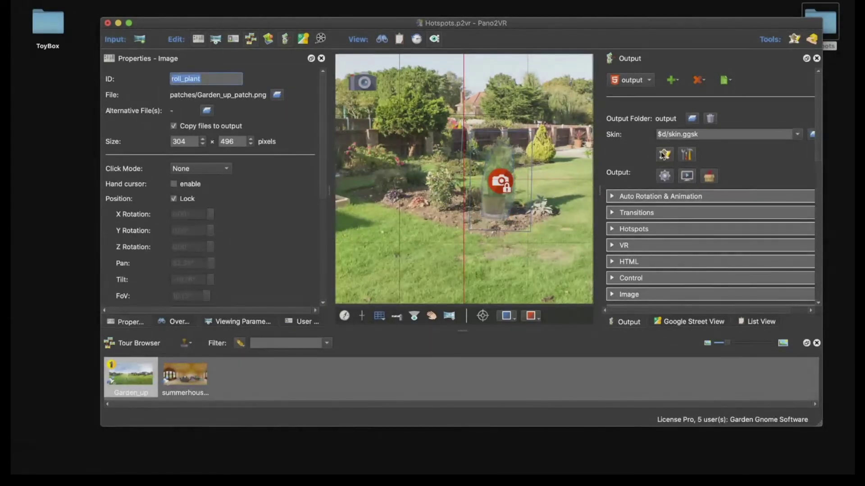
key(p)
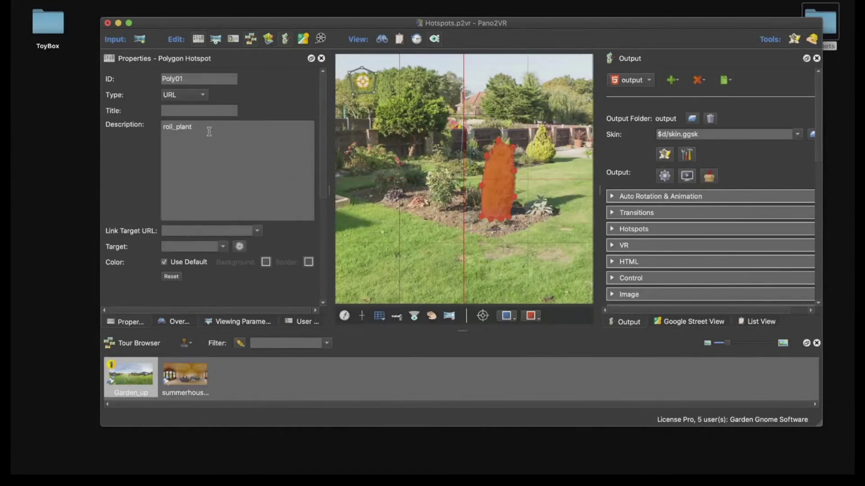
drag(209, 128, 153, 126)
click(136, 128)
- Regenerate the output, empty Safari's caches, retest the shrub's rollover in the preview, and return to Pano2VR
click(665, 177)
click(526, 218)
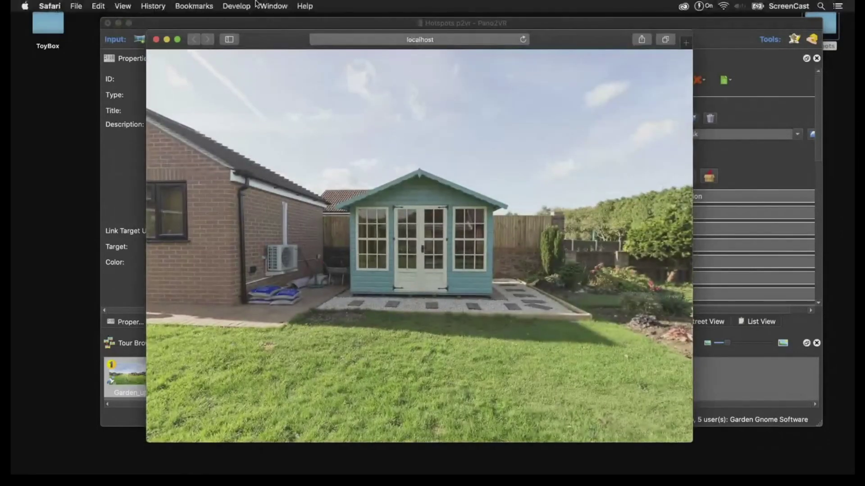
click(237, 6)
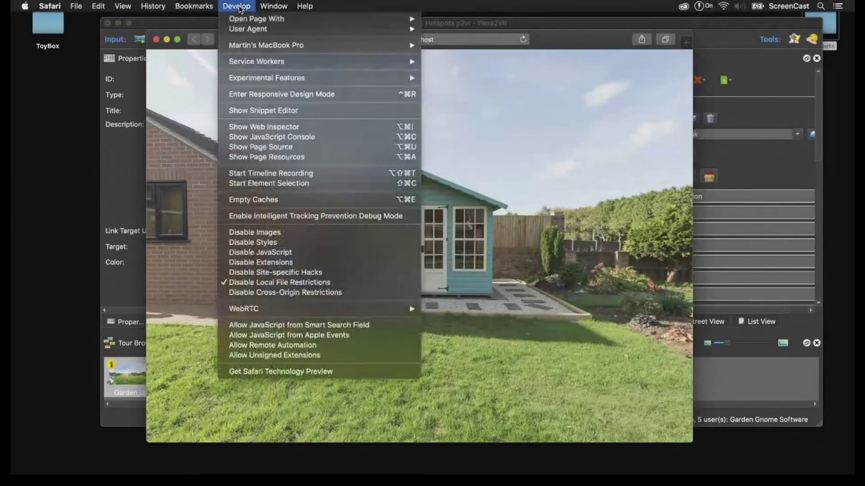
click(270, 200)
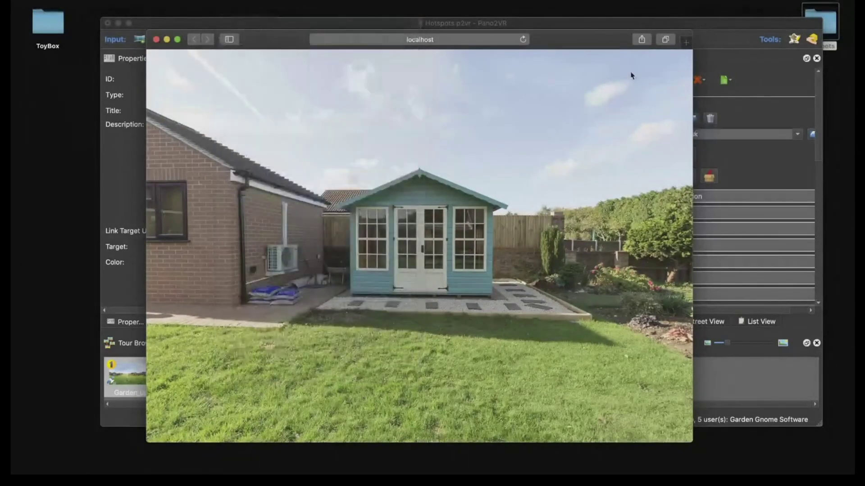
drag(592, 30, 597, 21)
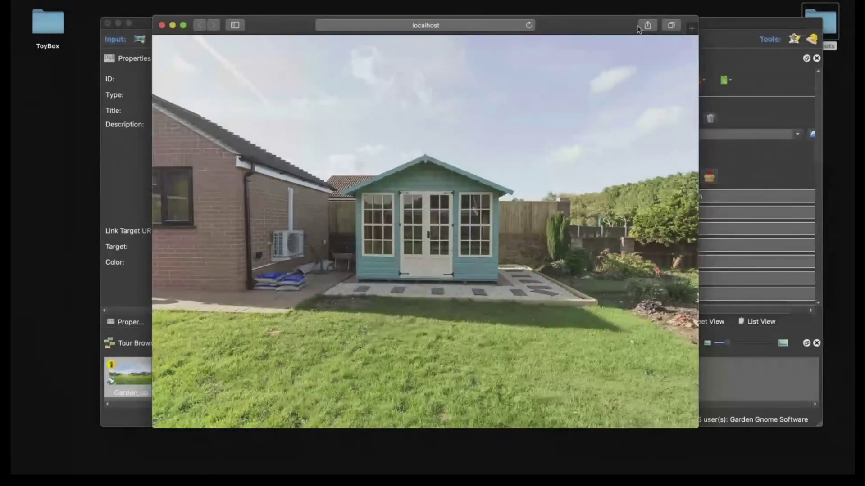
drag(533, 185, 349, 193)
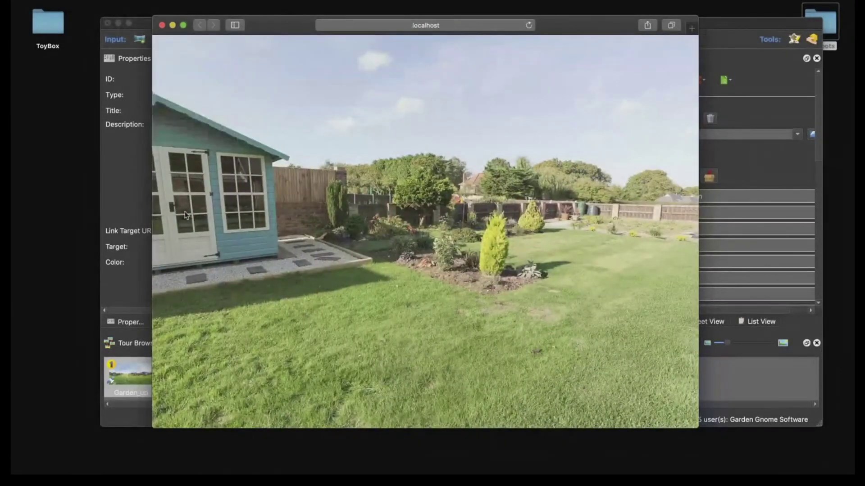
click(168, 208)
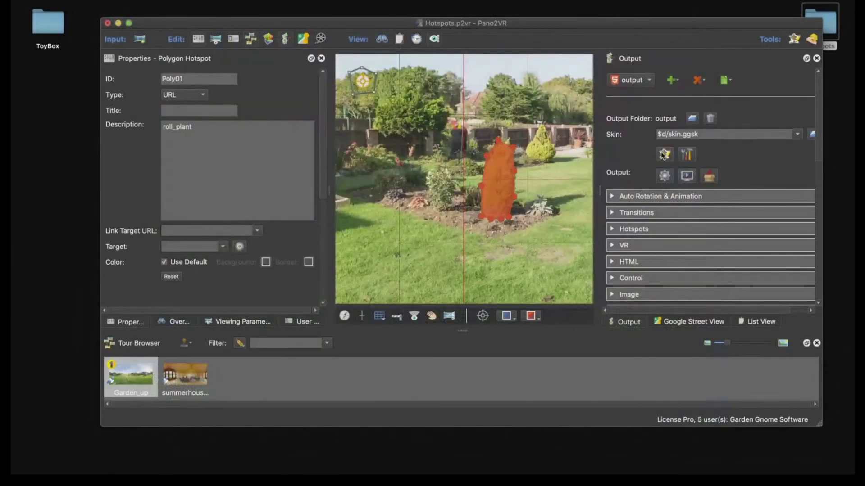
- Set the ID of the shrub's polygon hotspot to roll and regenerate the output for a browser preview
click(665, 156)
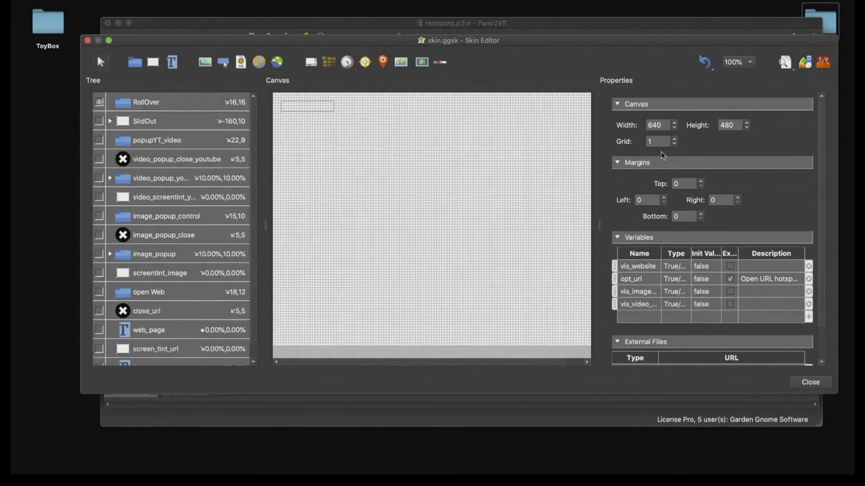
drag(332, 41, 462, 253)
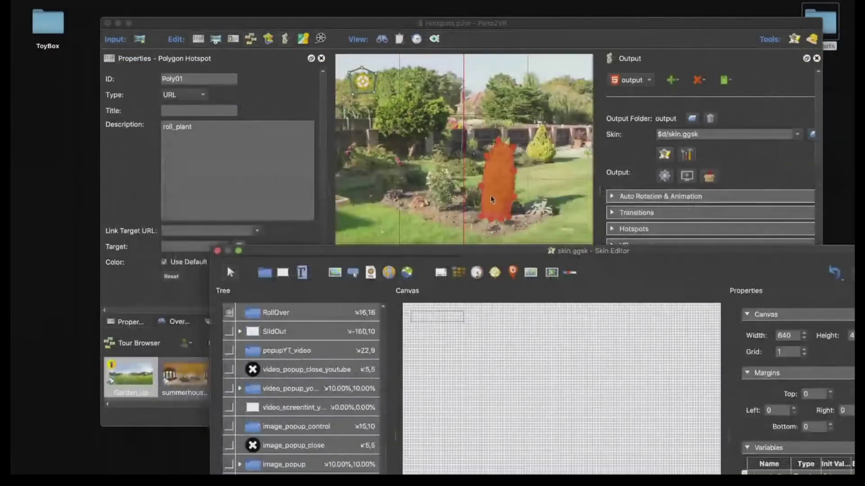
click(497, 194)
mouse_move(496, 190)
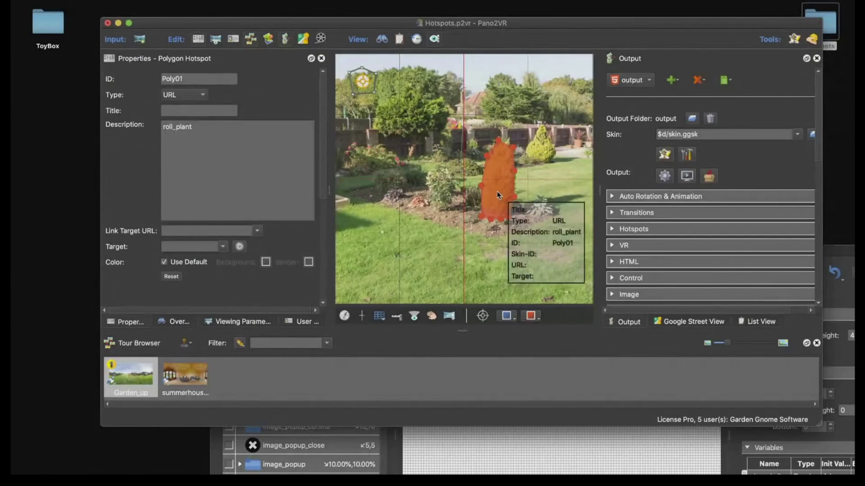
drag(185, 79, 147, 81)
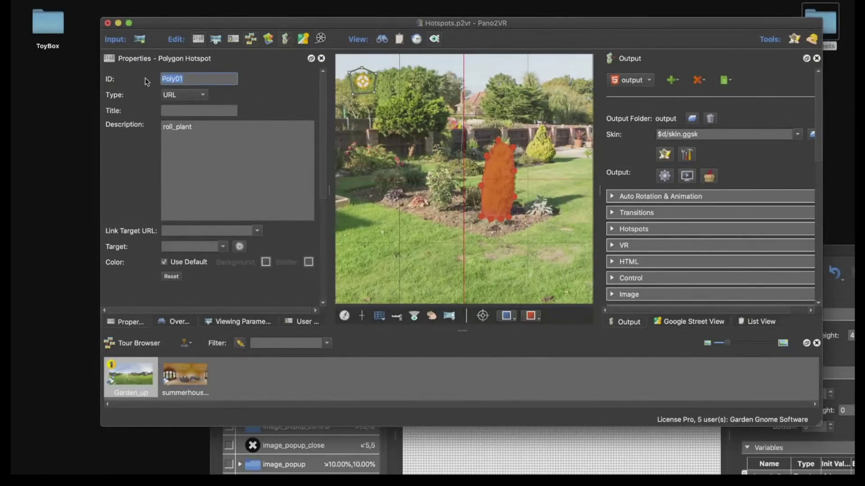
text(roll)
click(664, 175)
click(541, 220)
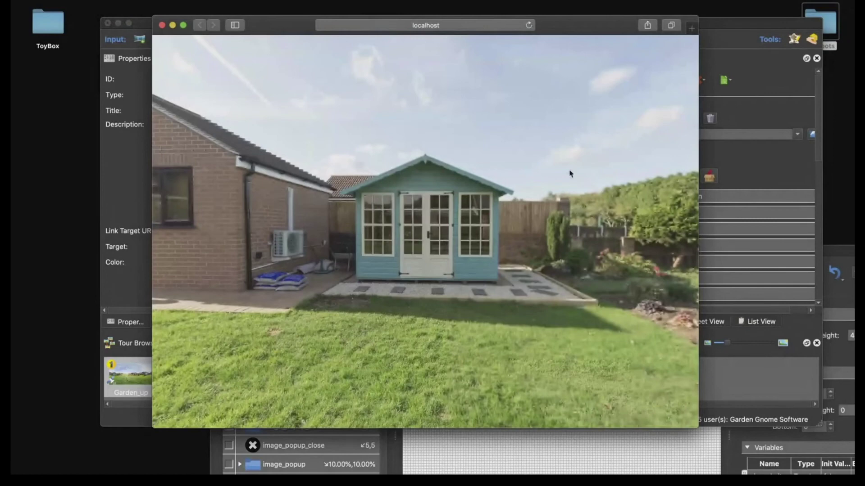
- Test the shrub's rollover in the browser preview, and close the preview window
drag(569, 174, 411, 145)
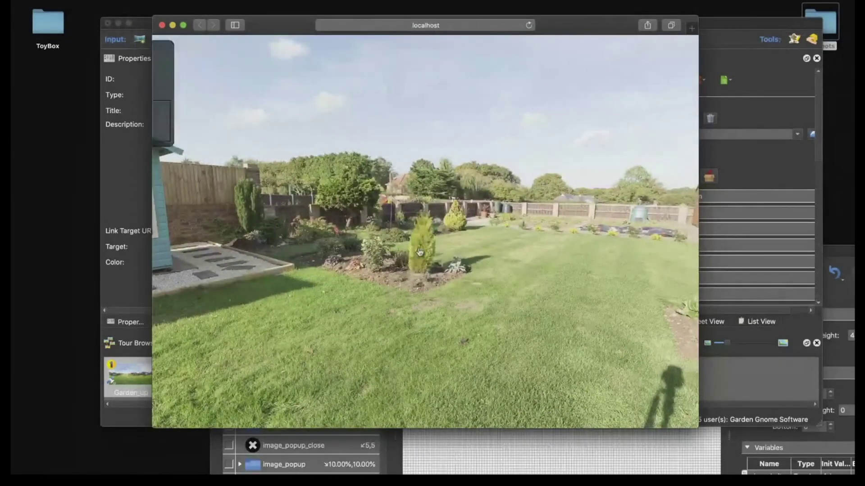
mouse_move(424, 255)
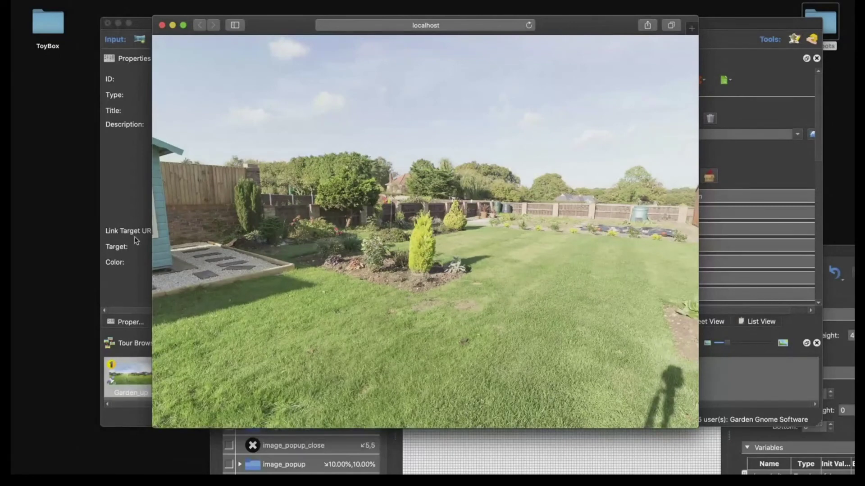
drag(280, 29, 304, 21)
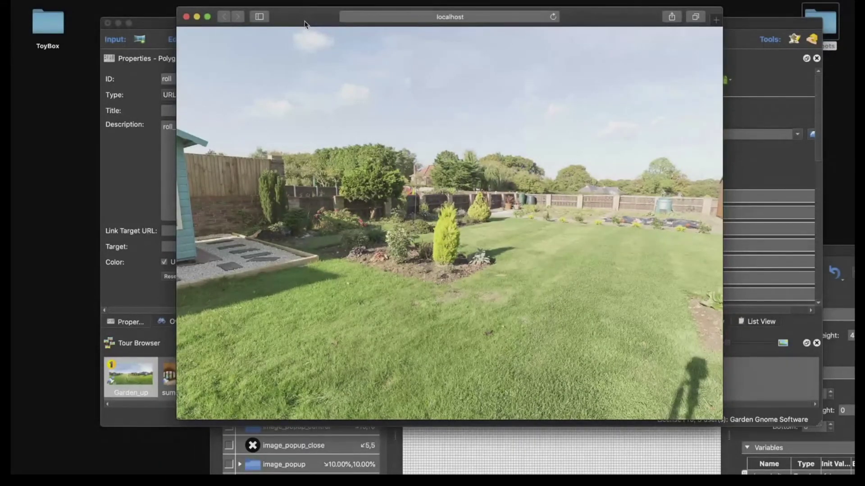
drag(304, 24, 325, 20)
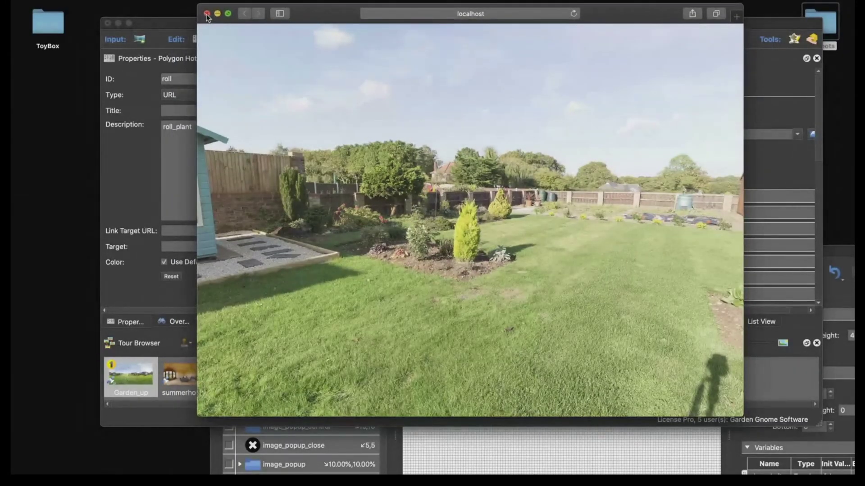
click(207, 13)
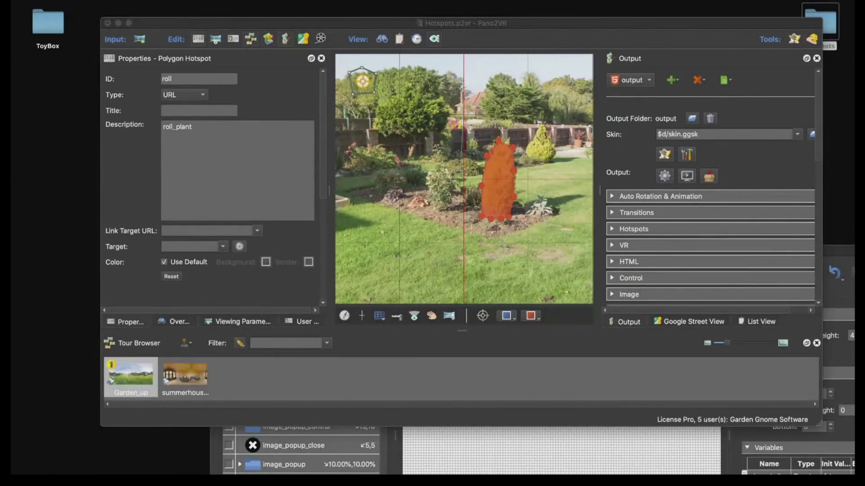
- Close the Skin Editor and deselect the shrub's polygon hotspot in the panorama viewer
click(550, 467)
drag(446, 232, 290, 63)
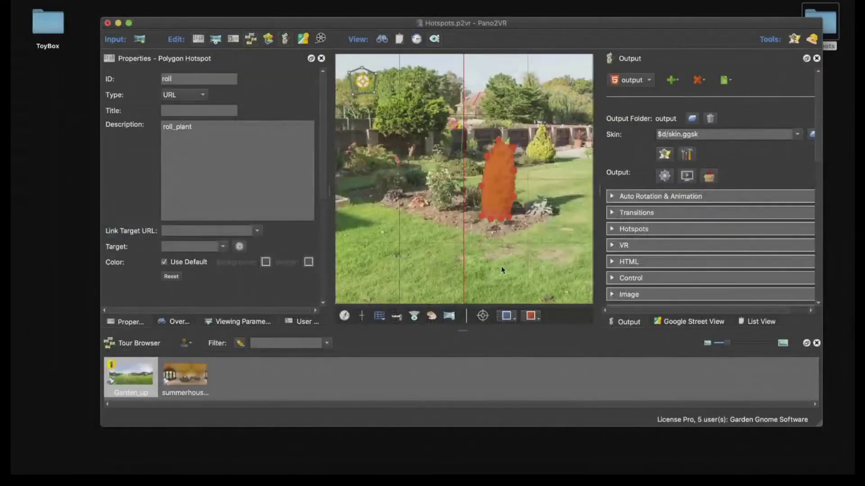
click(502, 270)
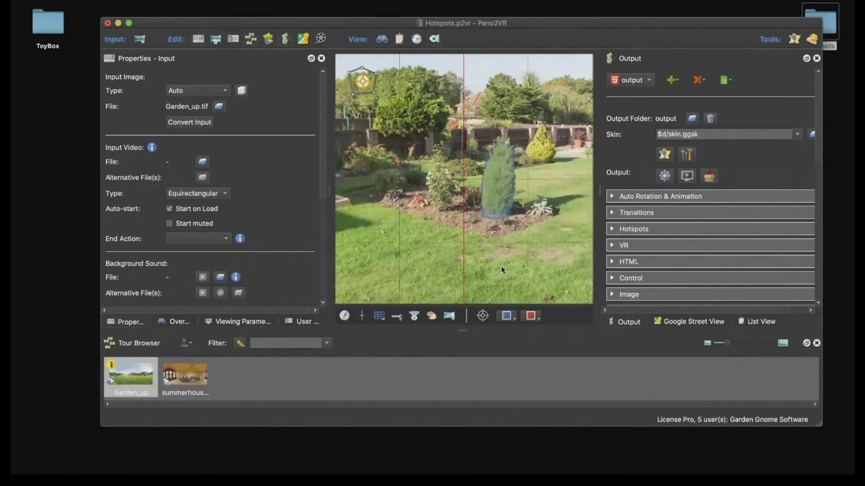
drag(514, 105, 488, 112)
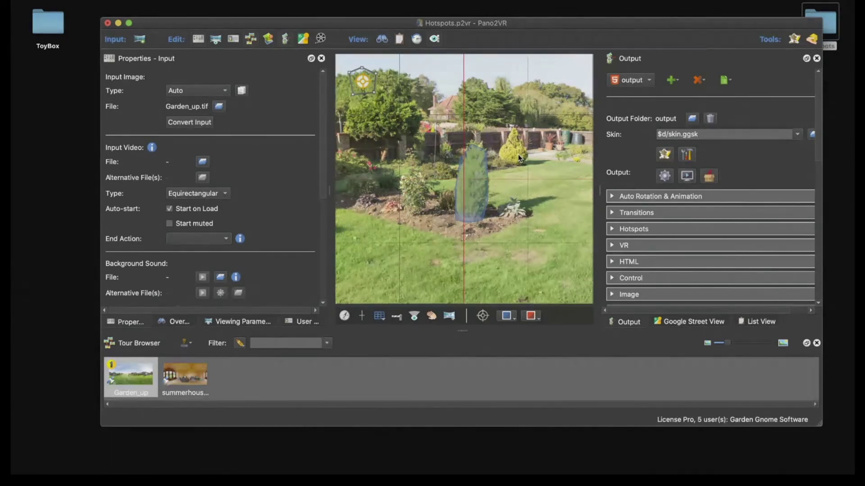
mouse_move(503, 150)
mouse_down()
mouse_move(504, 168)
mouse_move(509, 162)
mouse_up()
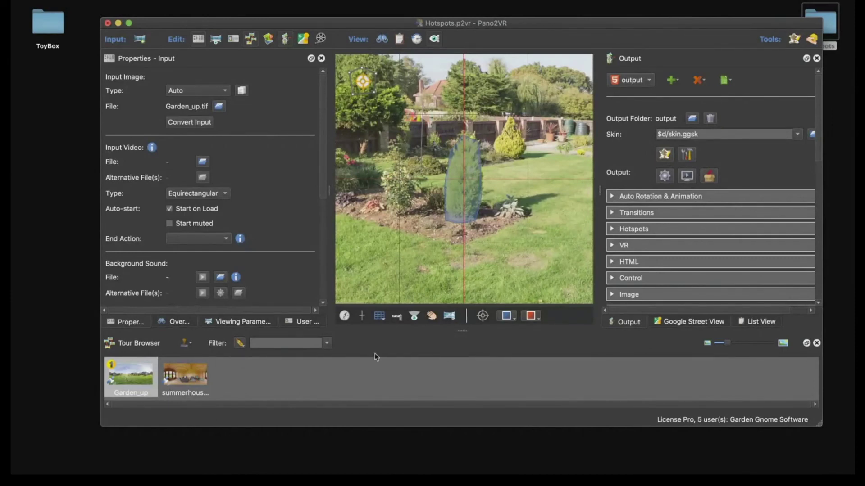
- Switch to Safari, open the Garden Gnome website and go to its Pano2VR documentation
click(317, 444)
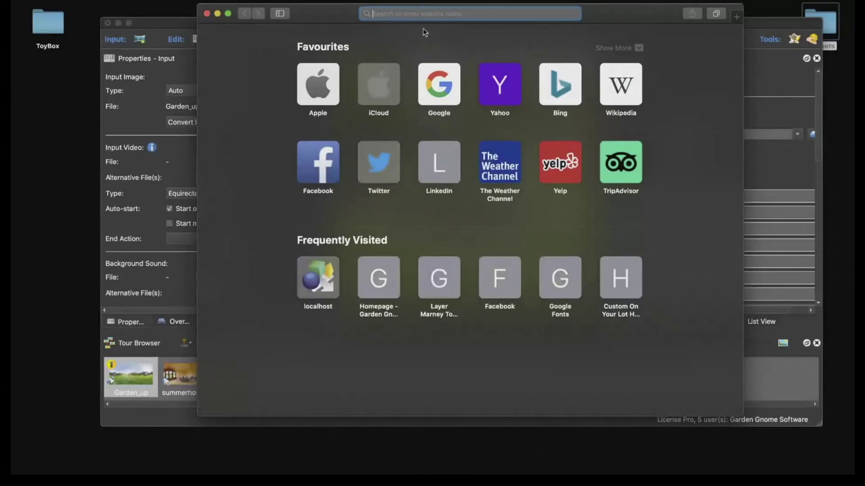
click(379, 281)
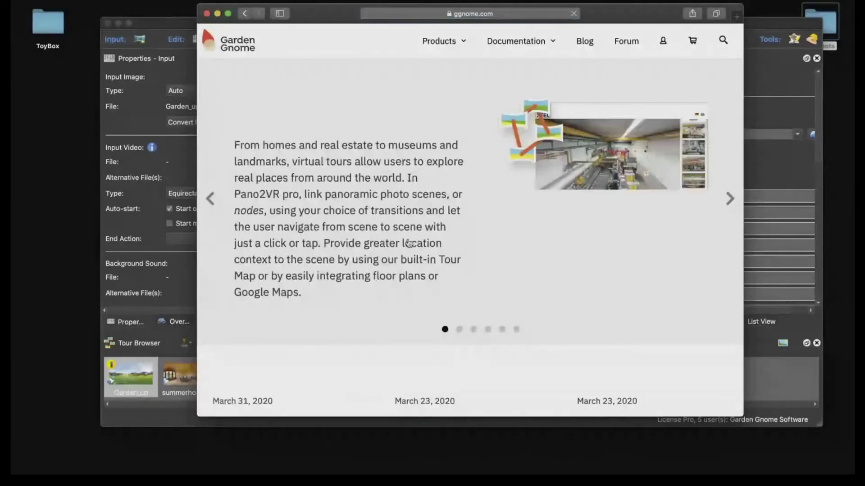
click(518, 45)
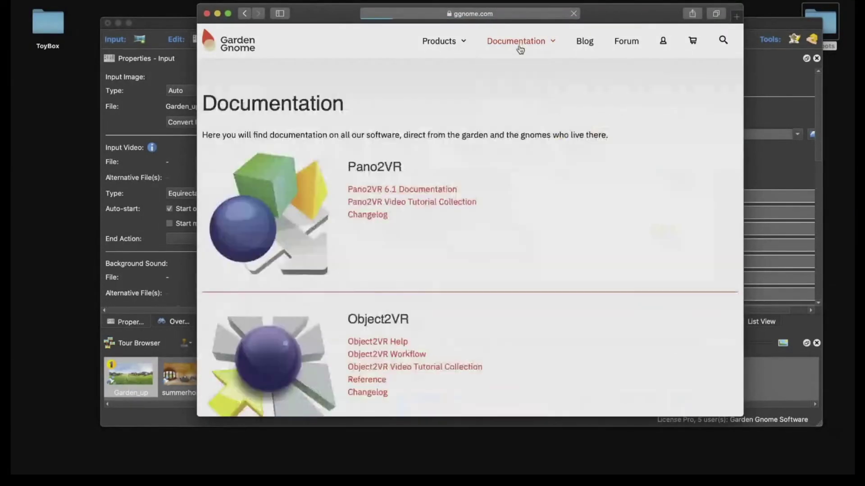
mouse_move(514, 46)
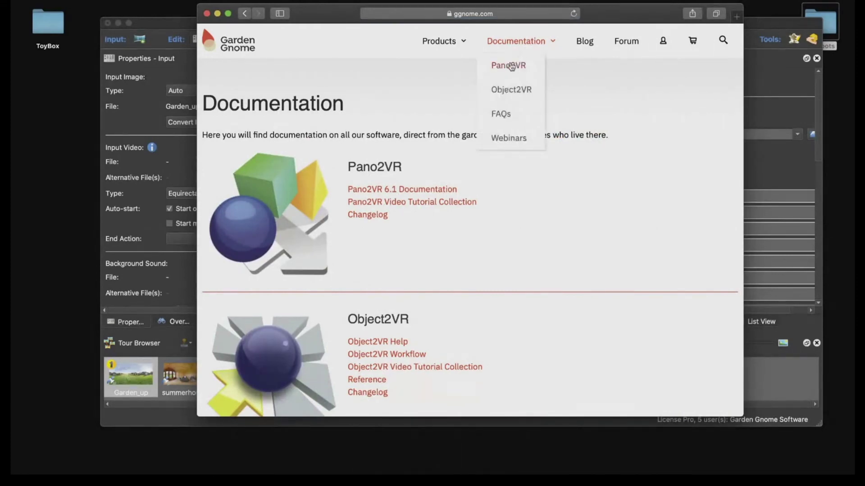
click(510, 65)
- Find the Reference section of the Pano2VR documentation and open the List of Placeholders
scroll(612, 279, down, 20)
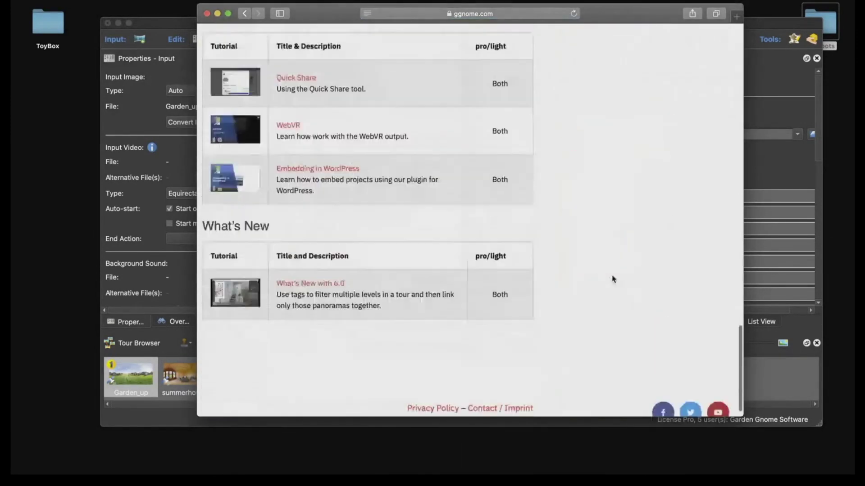
scroll(612, 280, up, 15)
scroll(613, 279, up, 10)
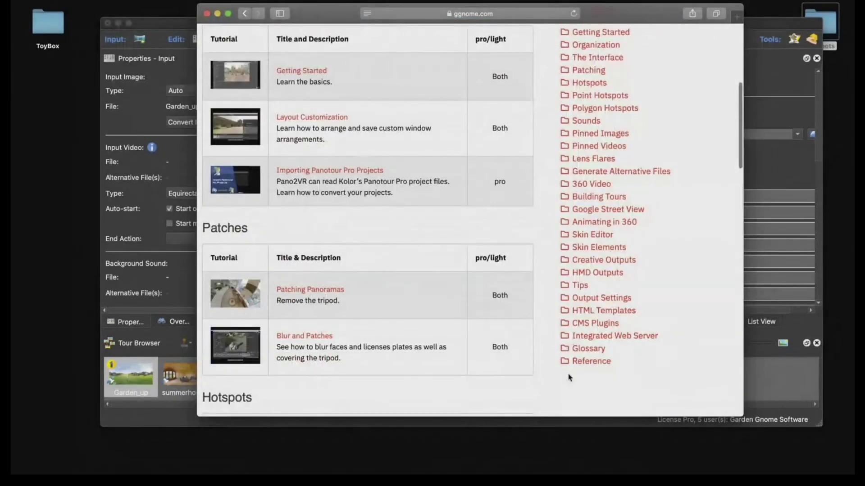
click(585, 362)
scroll(585, 364, down, 4)
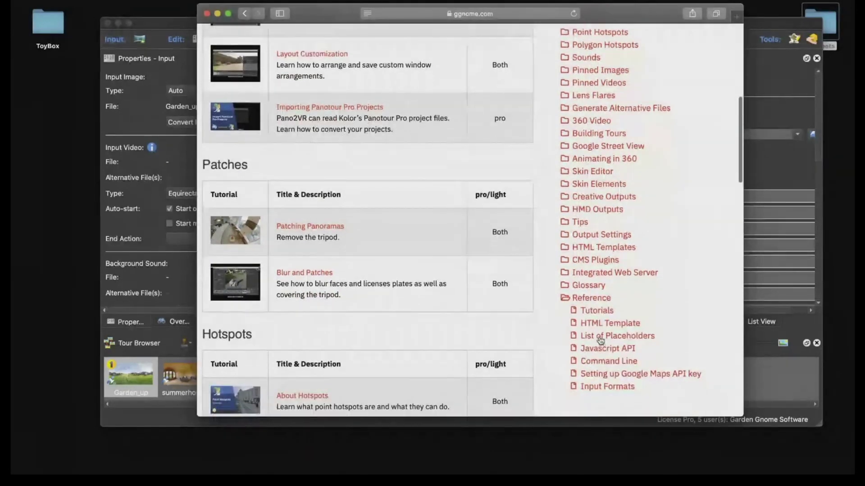
click(601, 340)
- Read through the loading, position and hotspot placeholders for the Skin Editor, and return to Pano2VR
scroll(379, 300, down, 3)
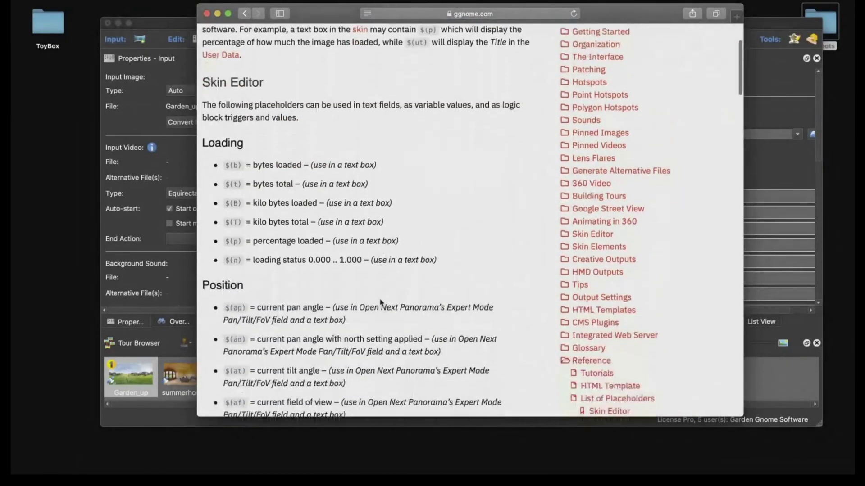
scroll(379, 299, down, 12)
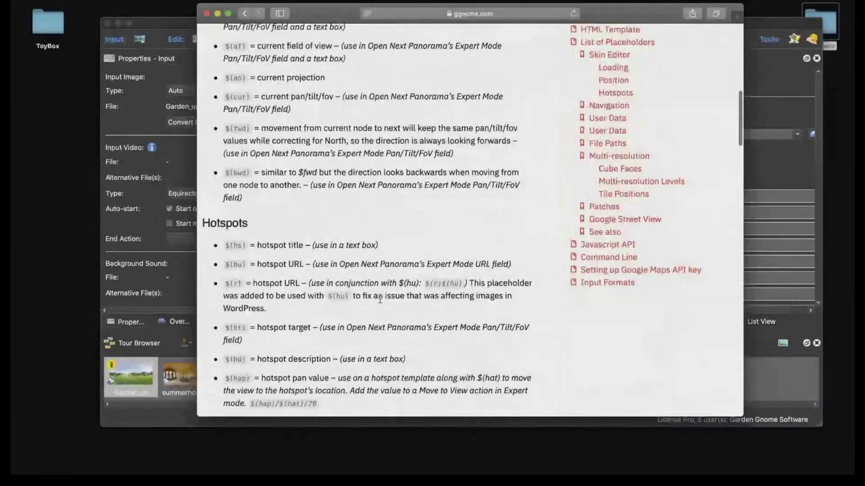
scroll(380, 300, up, 8)
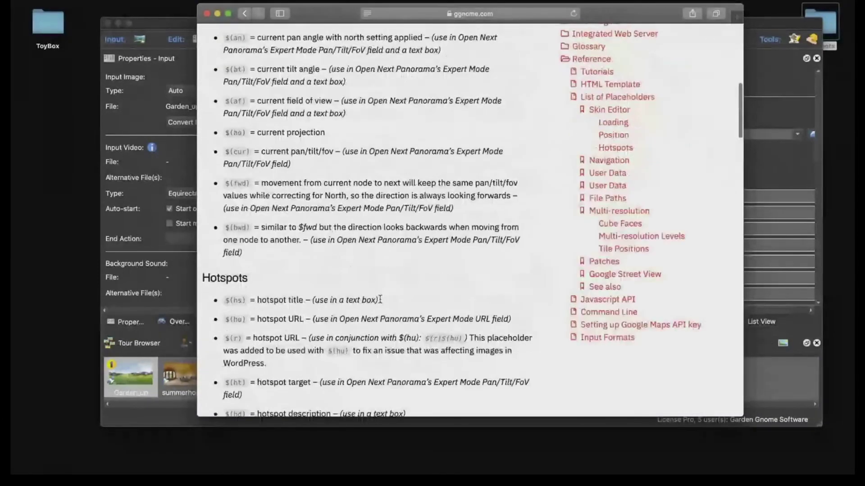
scroll(380, 299, up, 4)
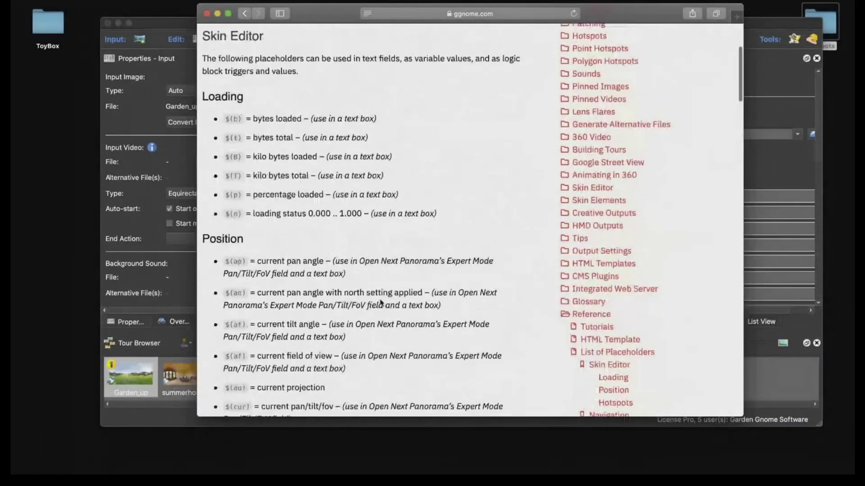
scroll(380, 302, down, 5)
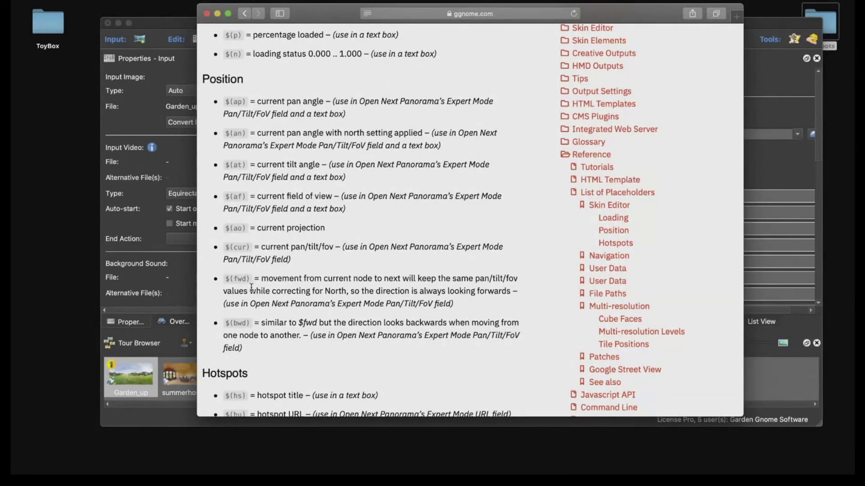
scroll(251, 288, up, 15)
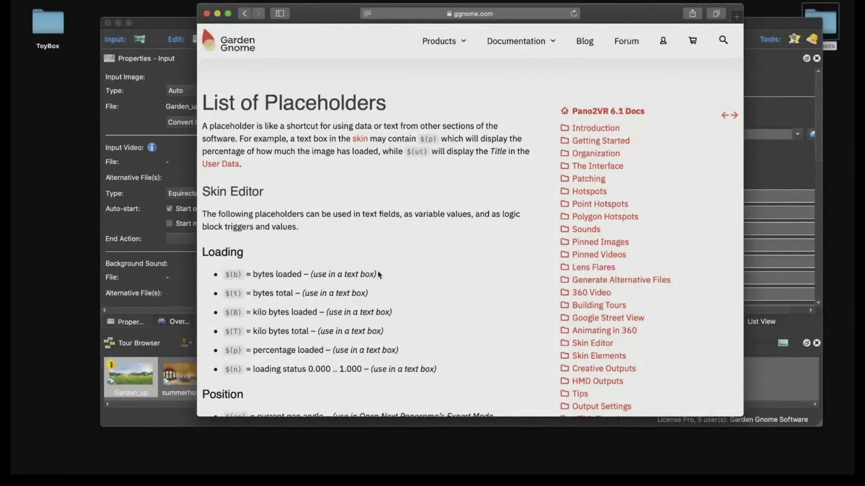
drag(339, 18, 325, 44)
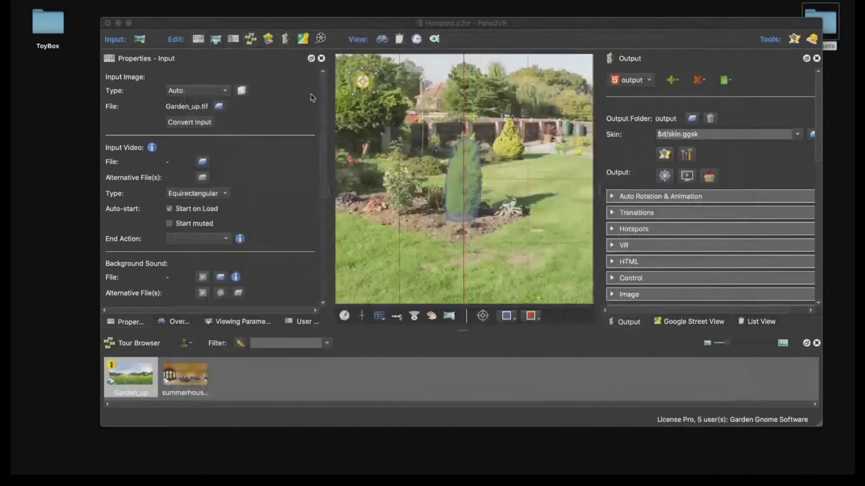
- Select the shrub's polygon hotspot and regenerate the output, overwriting the existing pano.xml
click(417, 130)
click(468, 162)
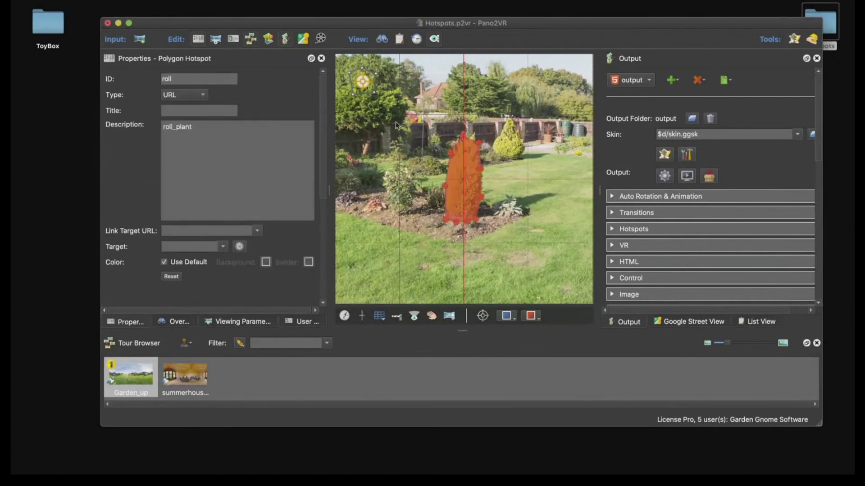
click(664, 177)
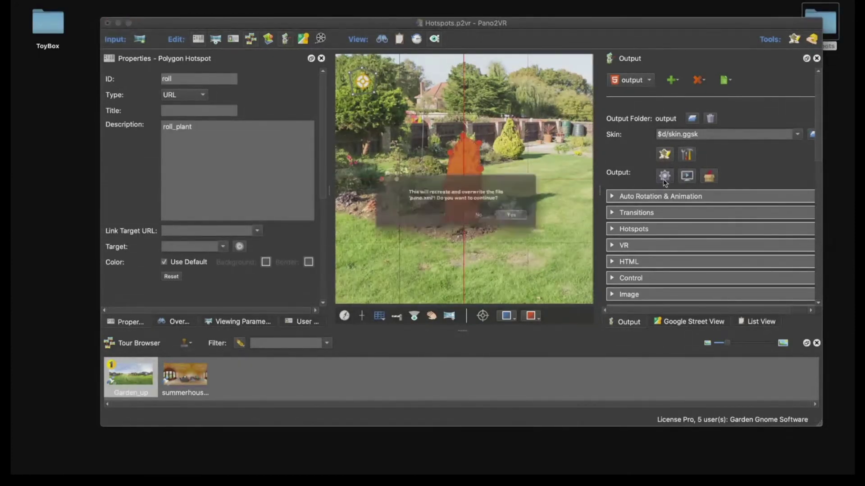
click(540, 218)
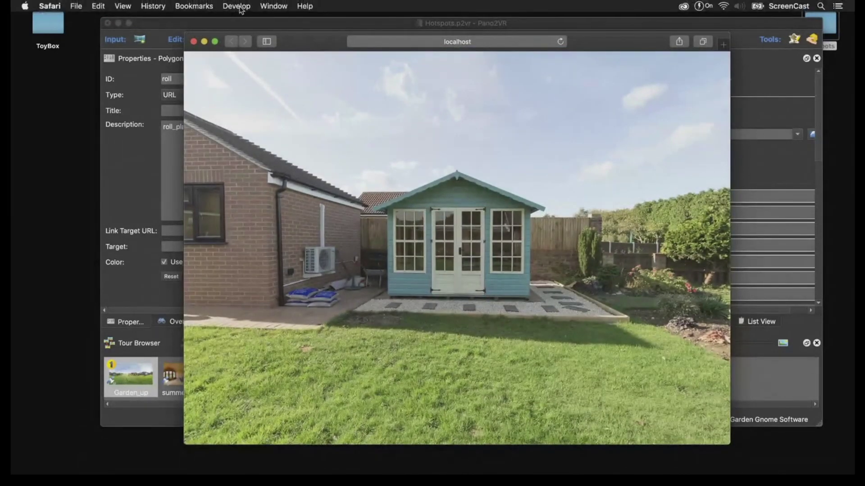
- Open Safari's Web Inspector on the preview, examine the console errors, and close the preview window
click(240, 8)
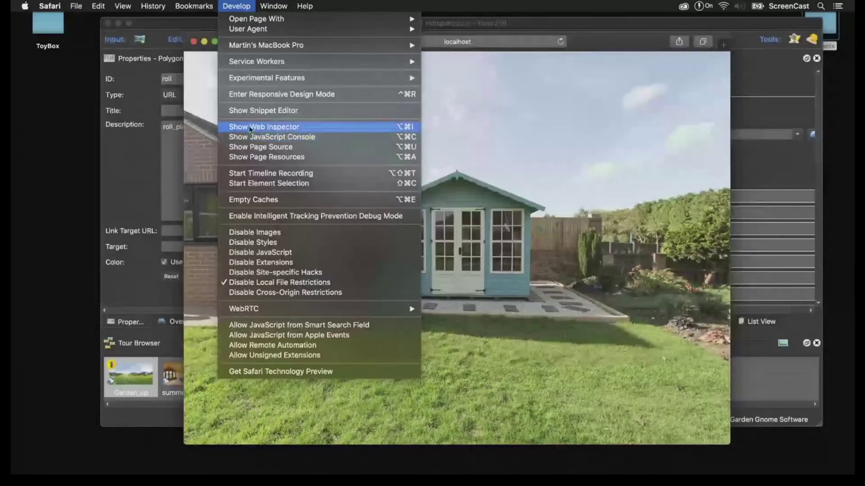
click(275, 129)
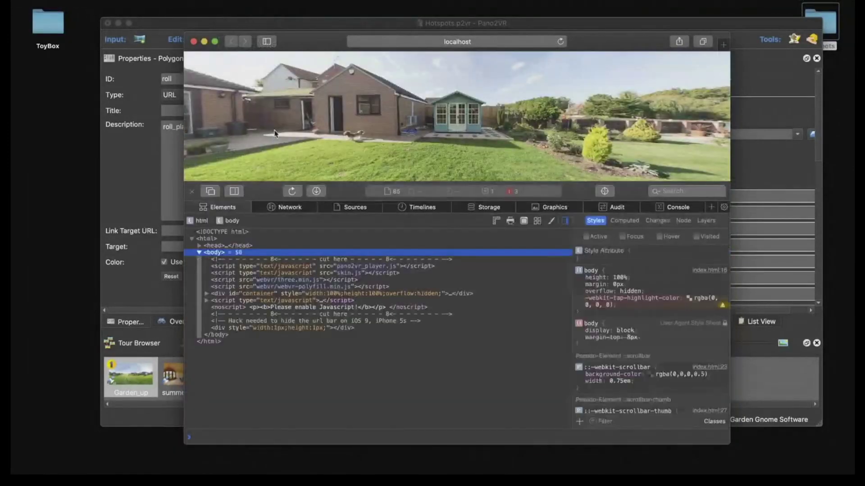
drag(311, 42, 243, 35)
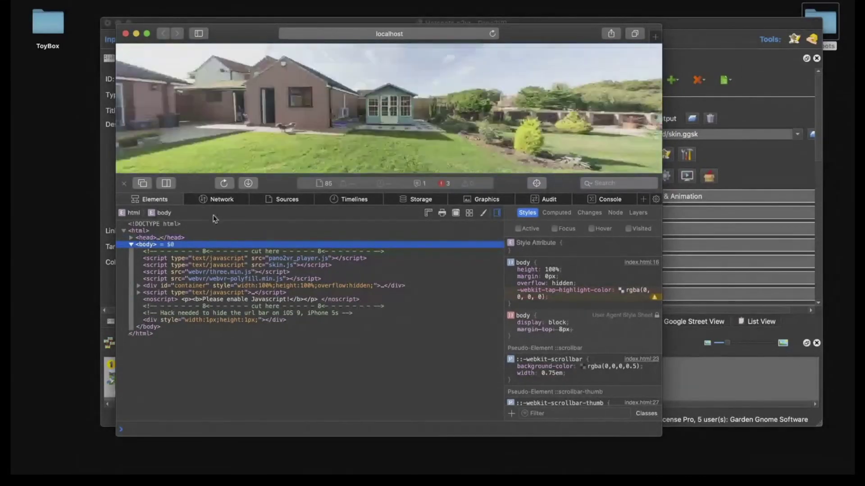
click(446, 184)
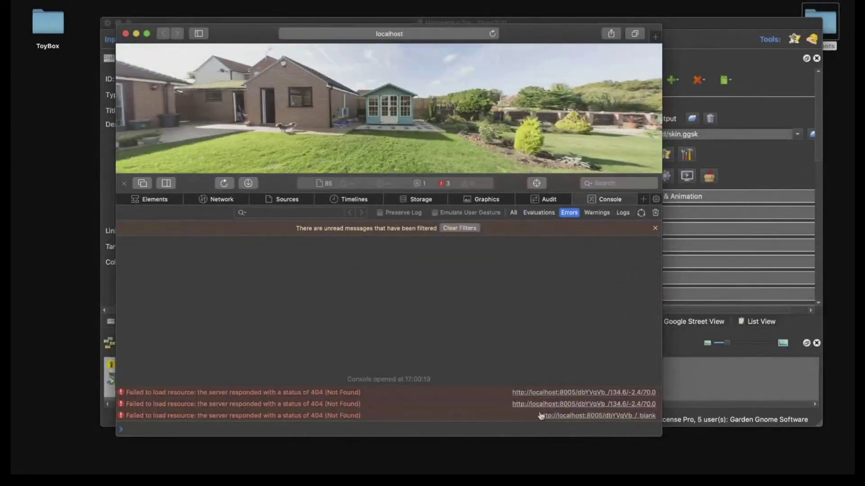
click(305, 398)
click(125, 34)
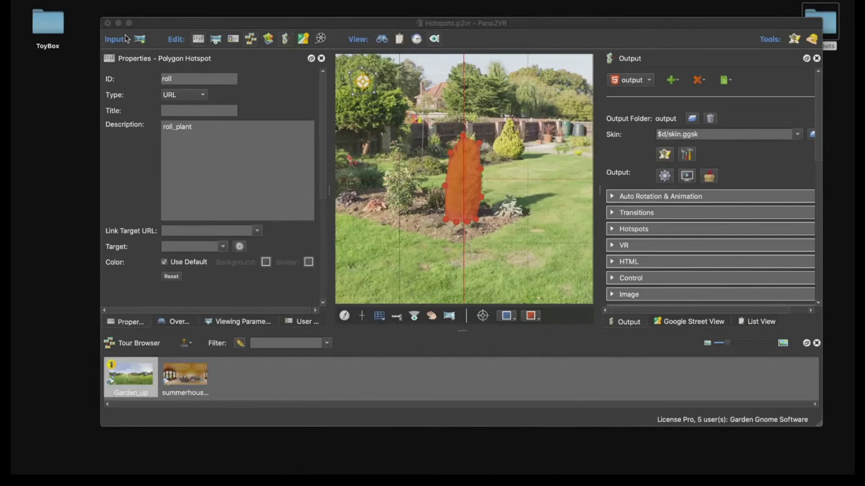
- Show the Viewing Parameters and compare the current pan and tilt values from different views around the shrub
drag(547, 29, 540, 36)
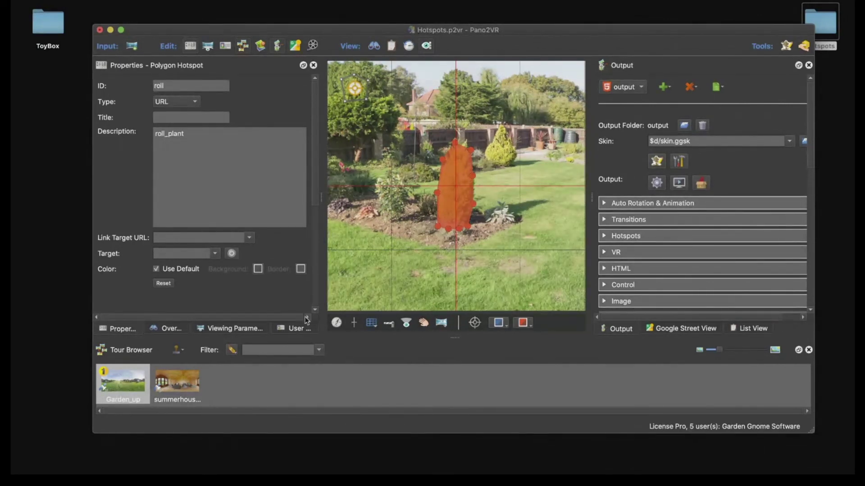
click(255, 332)
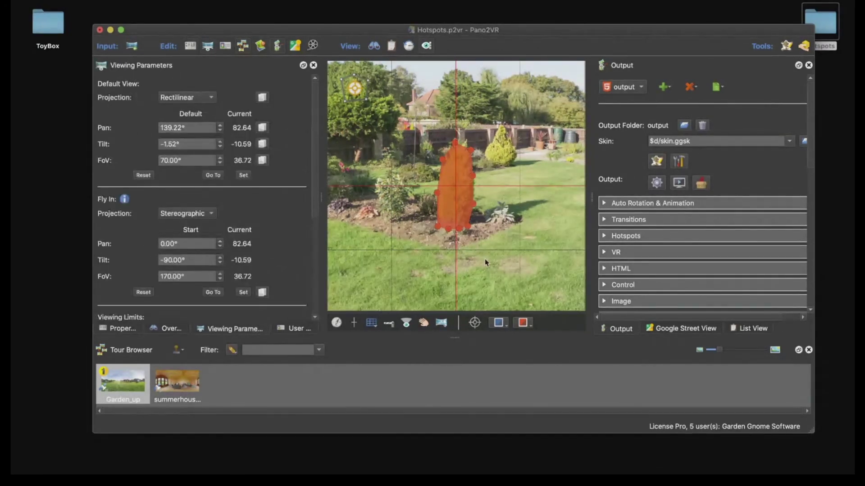
drag(485, 258, 455, 256)
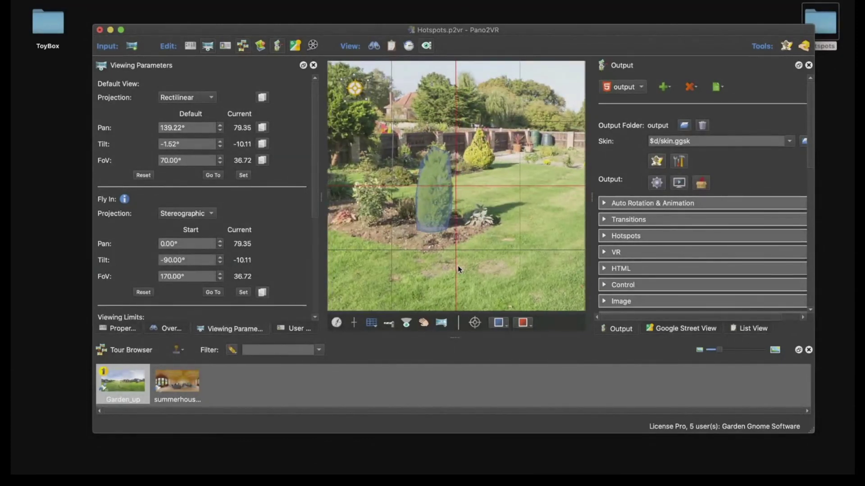
drag(458, 266, 427, 270)
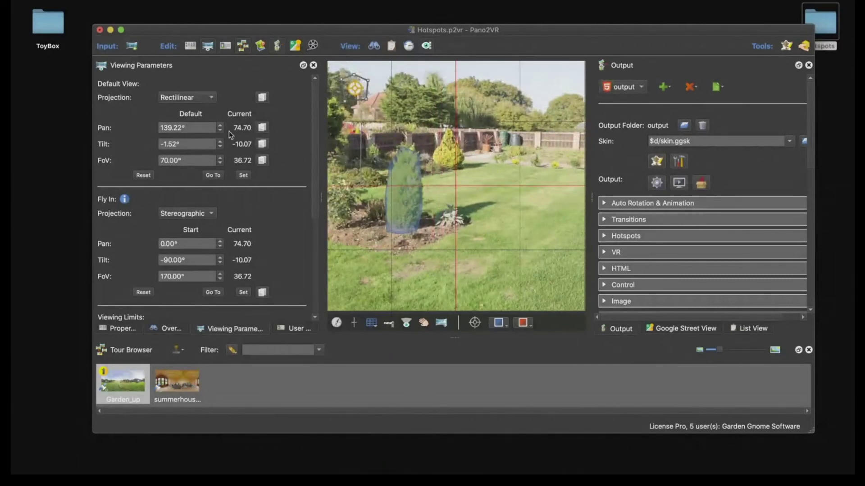
drag(371, 250, 472, 253)
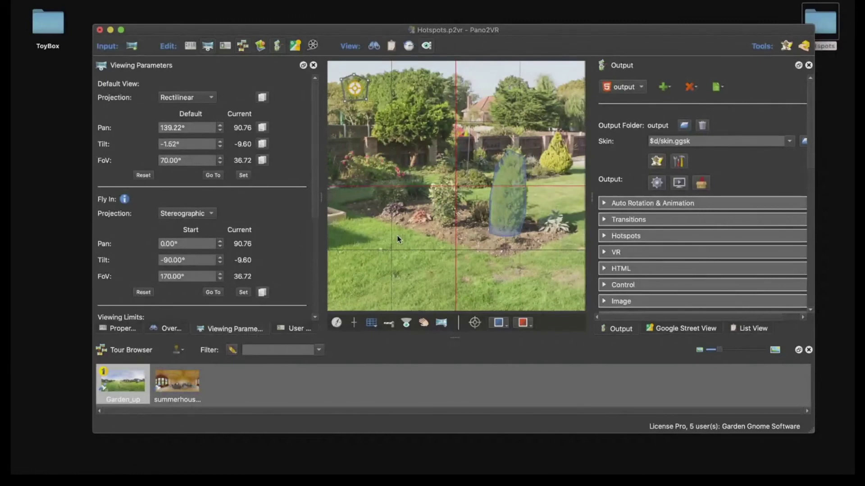
drag(407, 241, 396, 279)
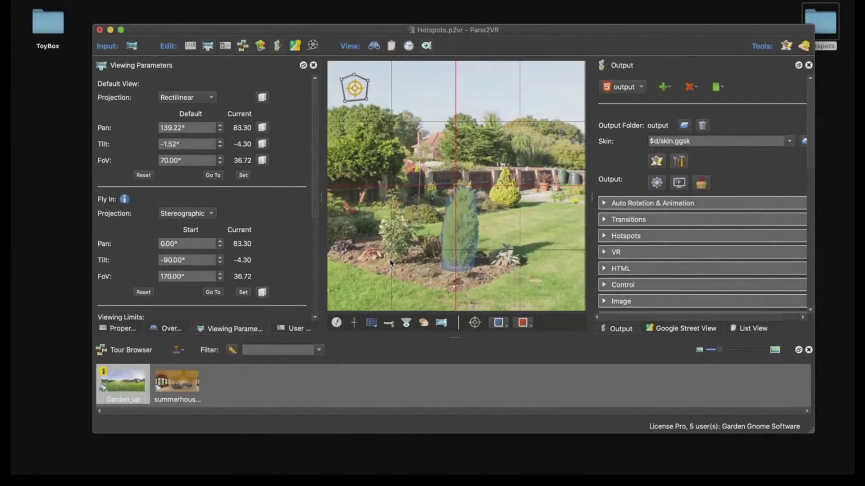